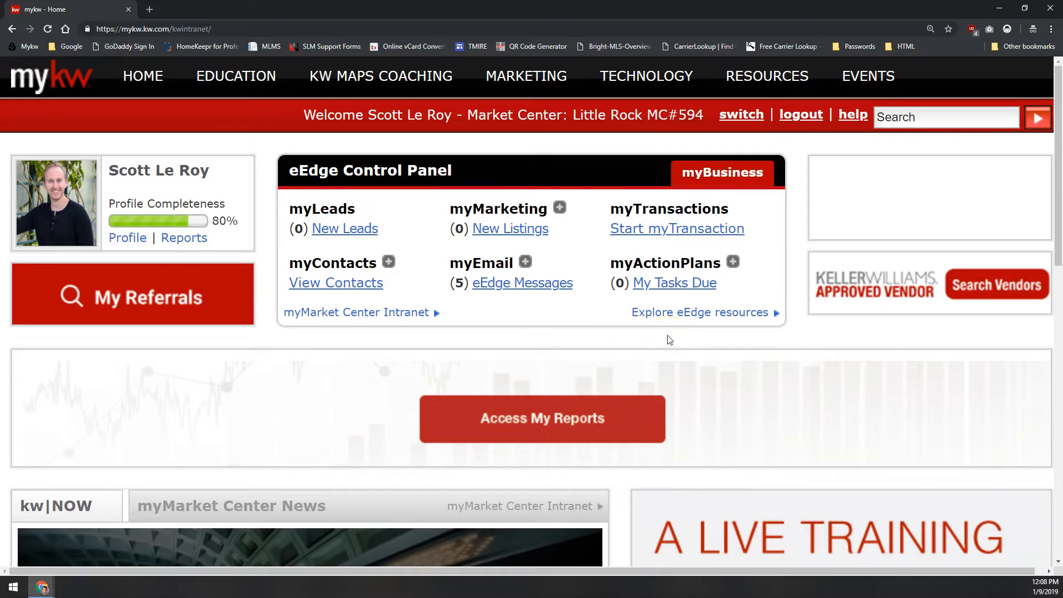
Go to the agent website from the KW Websites page and open the site for editing
{"action": "mouse_move", "coordinate": [643, 82]}
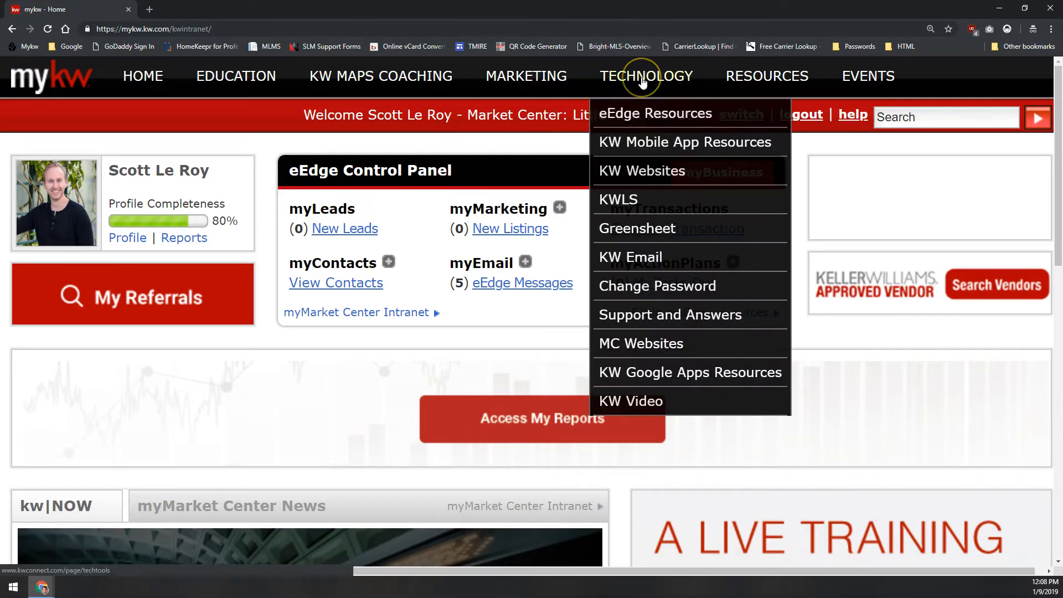
{"action": "left_click", "coordinate": [655, 173]}
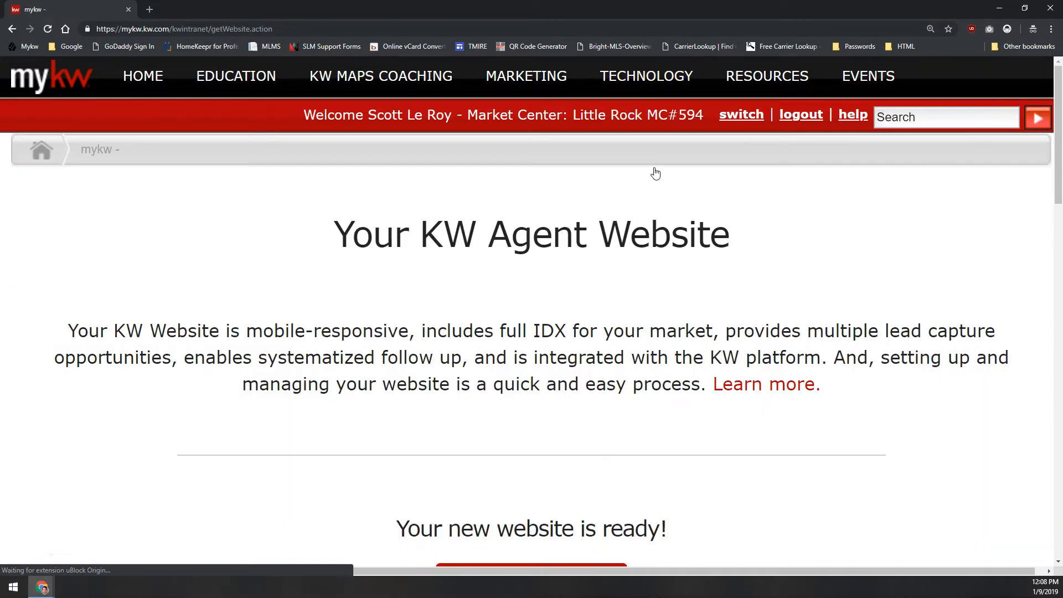
{"action": "left_click", "coordinate": [654, 223]}
{"action": "scroll", "coordinate": [653, 224], "scroll_direction": "down", "scroll_amount": 3}
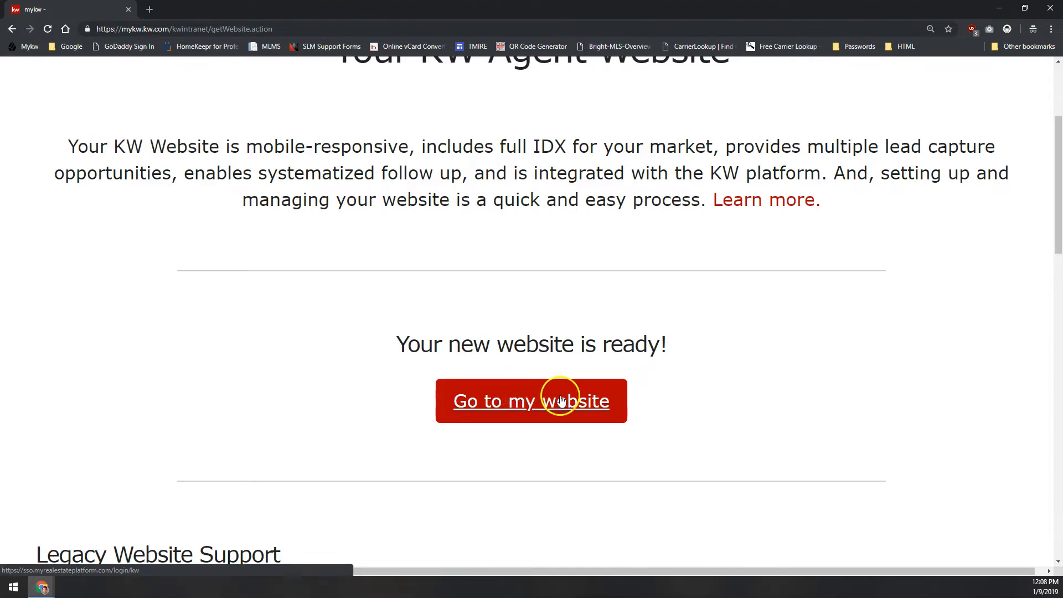
{"action": "left_click", "coordinate": [526, 404]}
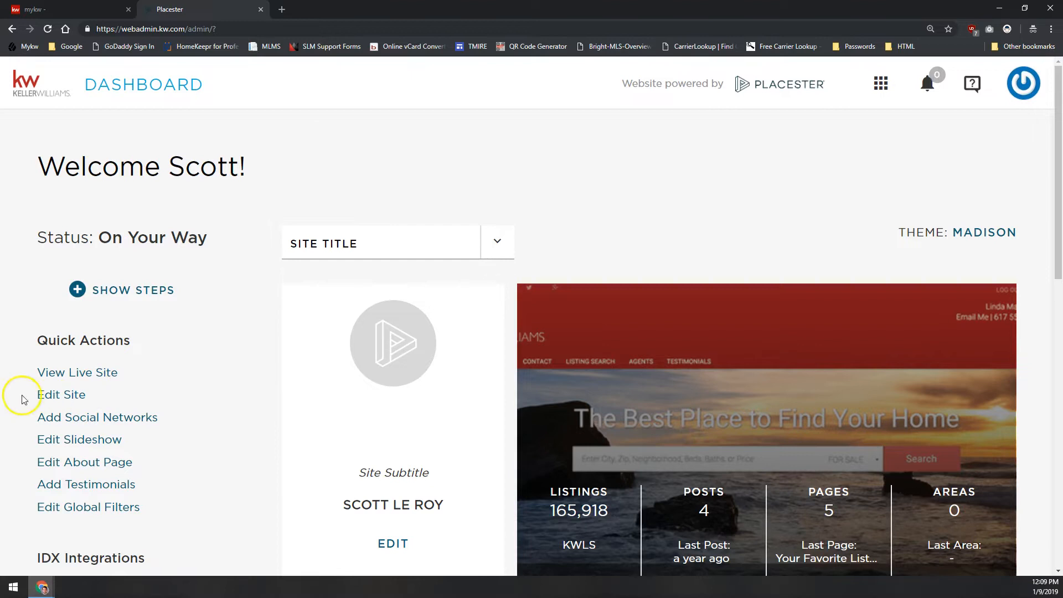
{"action": "left_click", "coordinate": [74, 395]}
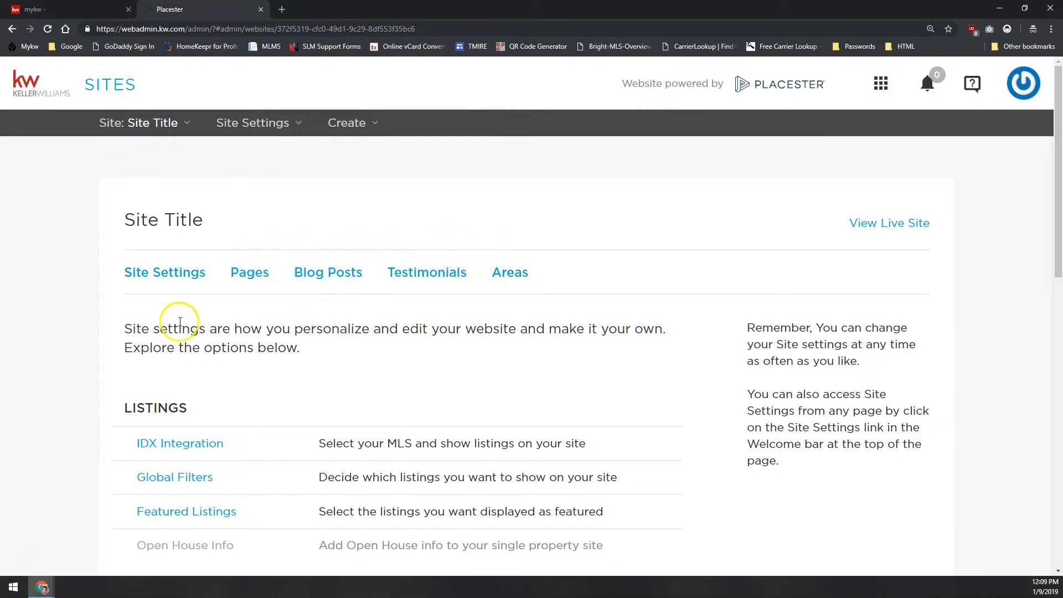
Open the Custom Domain settings, examine the existing subdomain and the custom domain field, and return to the settings list
{"action": "scroll", "coordinate": [166, 296], "scroll_direction": "down", "scroll_amount": 10}
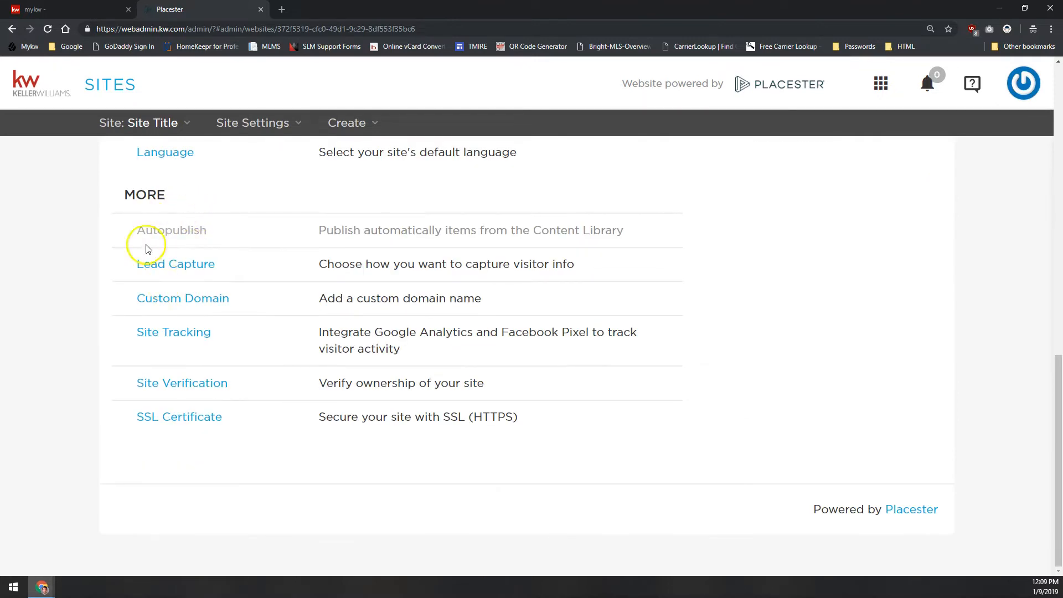
{"action": "left_click", "coordinate": [173, 300]}
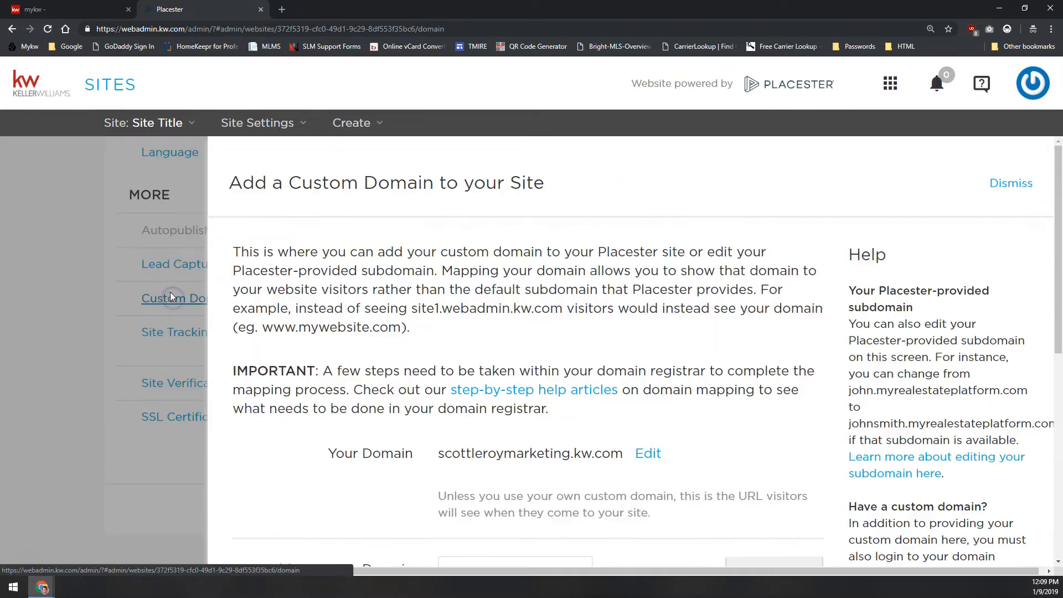
{"action": "scroll", "coordinate": [522, 271], "scroll_direction": "down", "scroll_amount": 3}
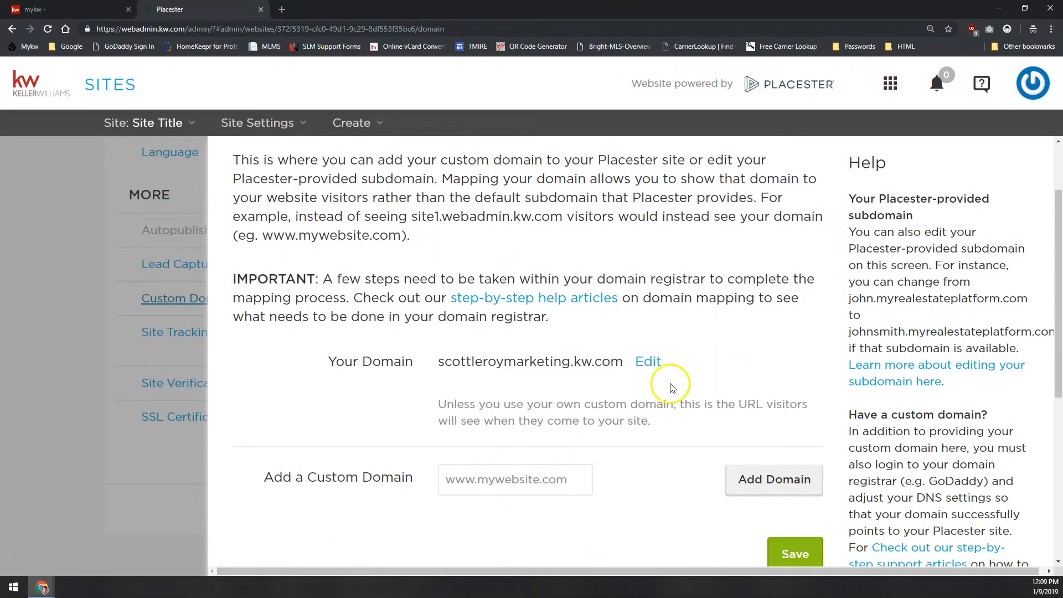
{"action": "left_click_drag", "start_coordinate": [623, 362], "coordinate": [442, 354]}
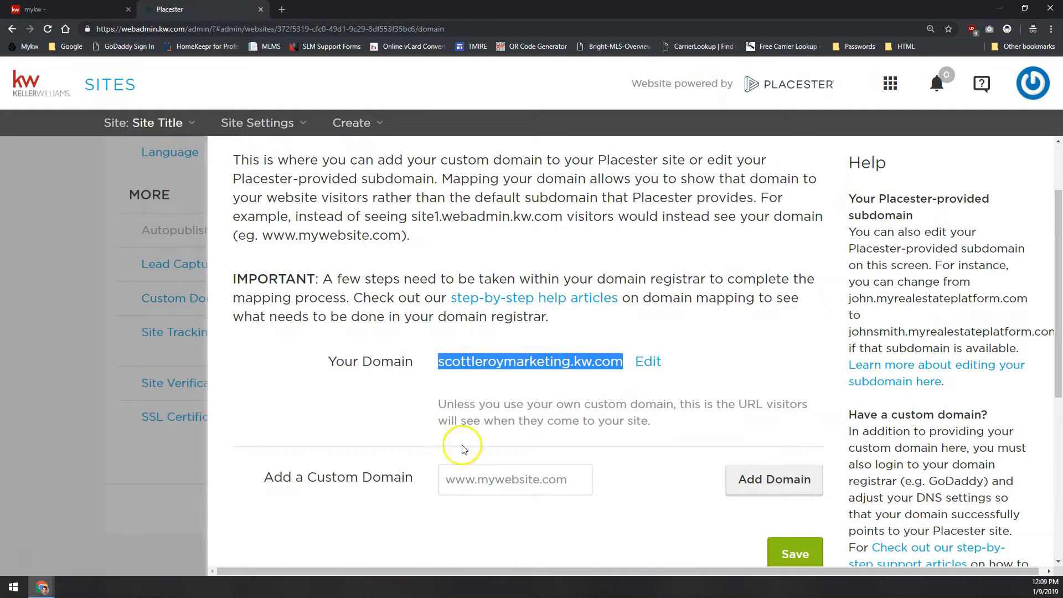
{"action": "left_click", "coordinate": [504, 482]}
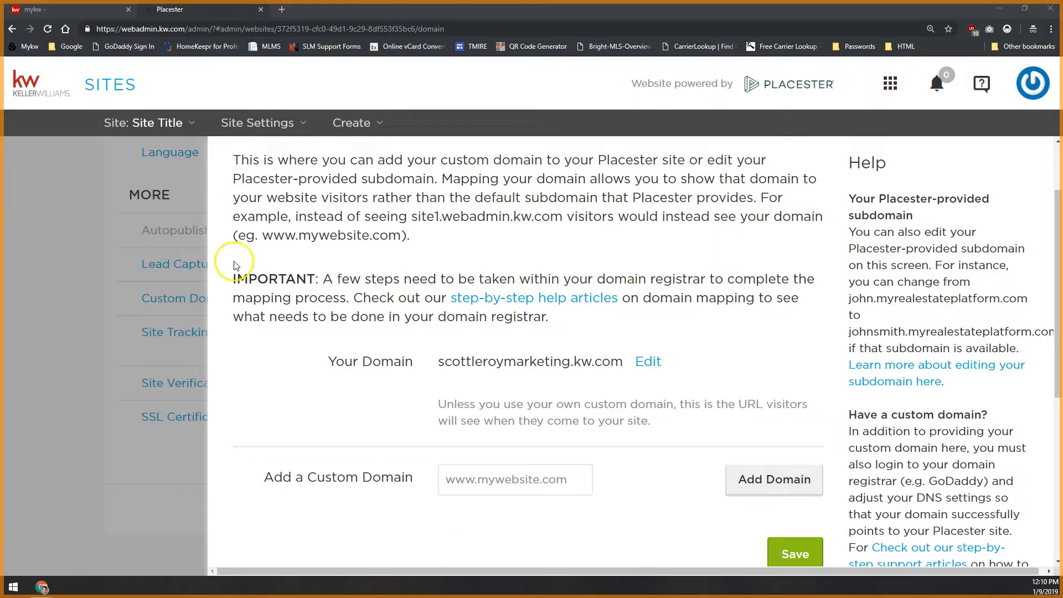
{"action": "left_click", "coordinate": [166, 303]}
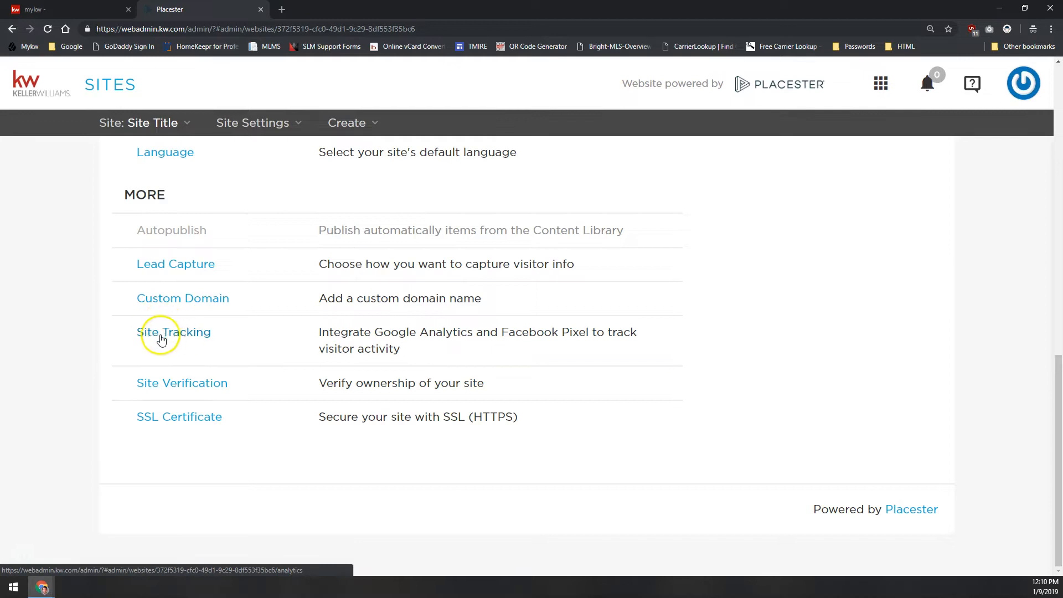
Open the Site Tracking settings and examine the Google Conversion Tracking and Facebook Pixel Tracking sections
{"action": "left_click", "coordinate": [161, 336]}
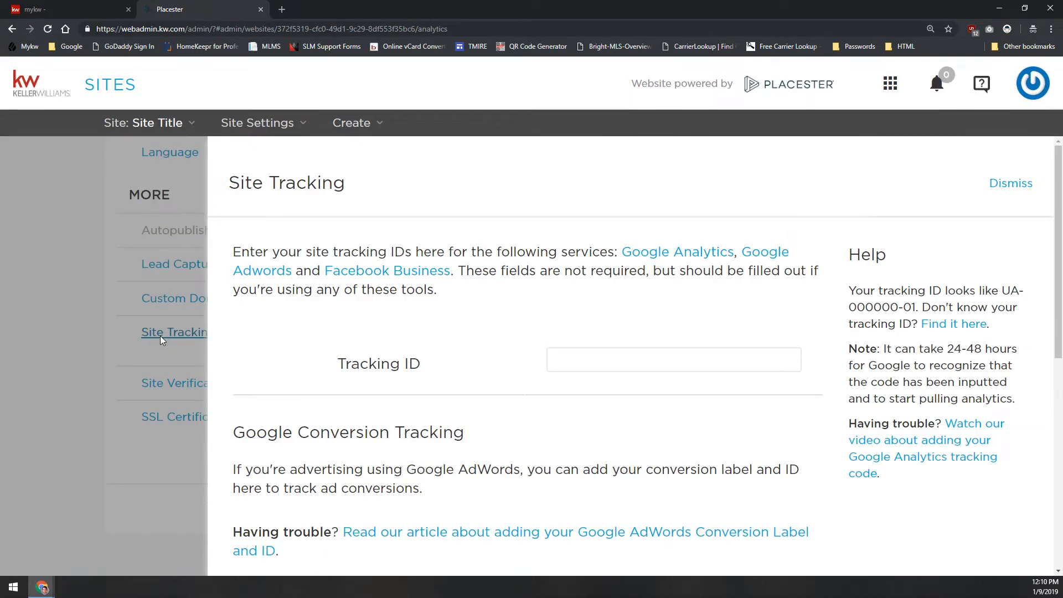
{"action": "scroll", "coordinate": [444, 316], "scroll_direction": "down", "scroll_amount": 6}
{"action": "scroll", "coordinate": [444, 315], "scroll_direction": "down", "scroll_amount": 1}
{"action": "scroll", "coordinate": [443, 316], "scroll_direction": "up", "scroll_amount": 8}
{"action": "scroll", "coordinate": [593, 355], "scroll_direction": "down", "scroll_amount": 8}
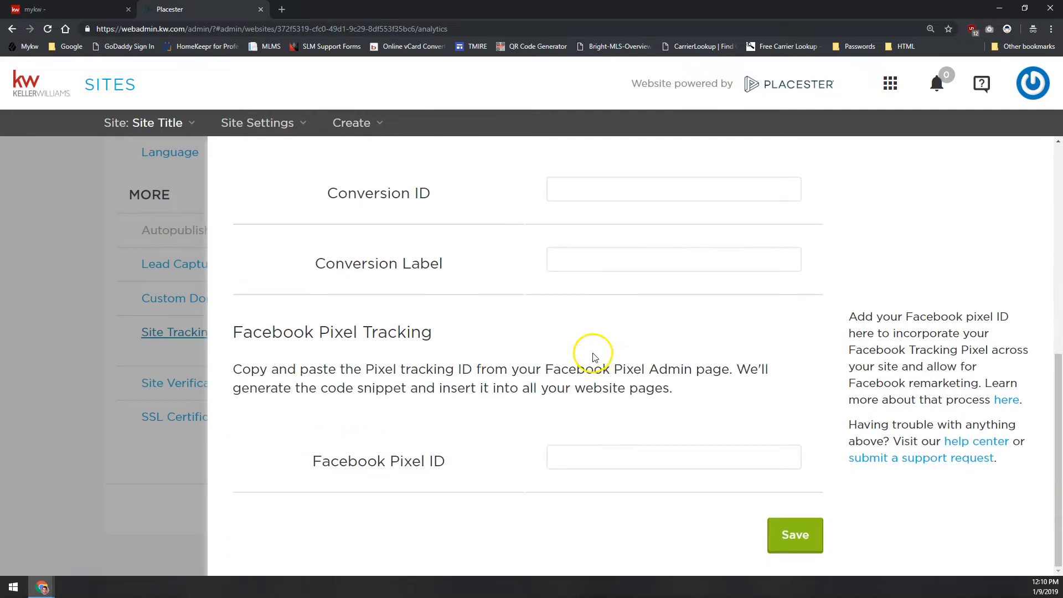
{"action": "scroll", "coordinate": [609, 457], "scroll_direction": "up", "scroll_amount": 3}
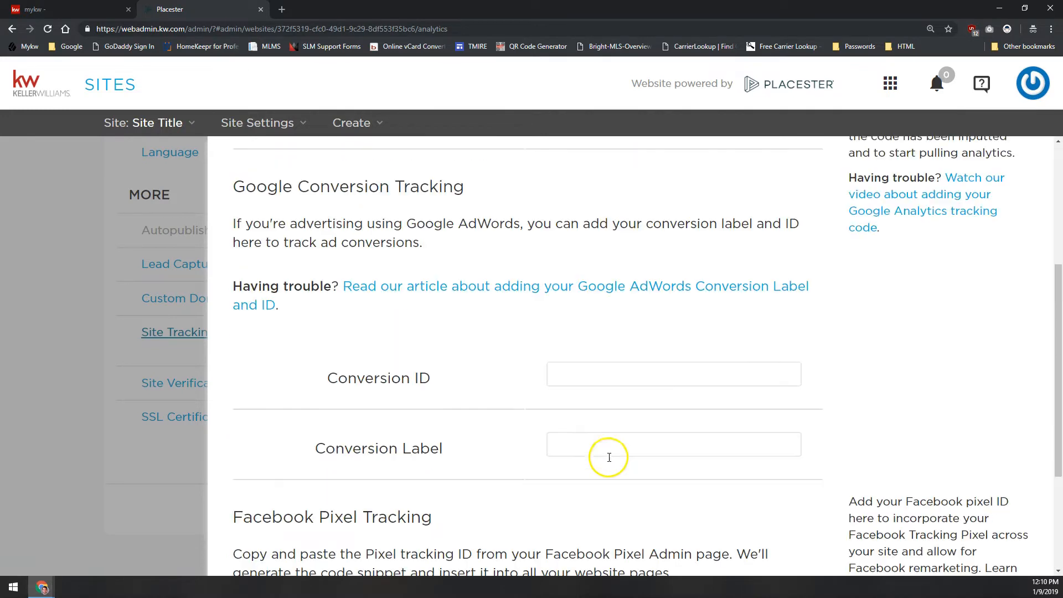
{"action": "left_click_drag", "start_coordinate": [309, 187], "coordinate": [493, 191]}
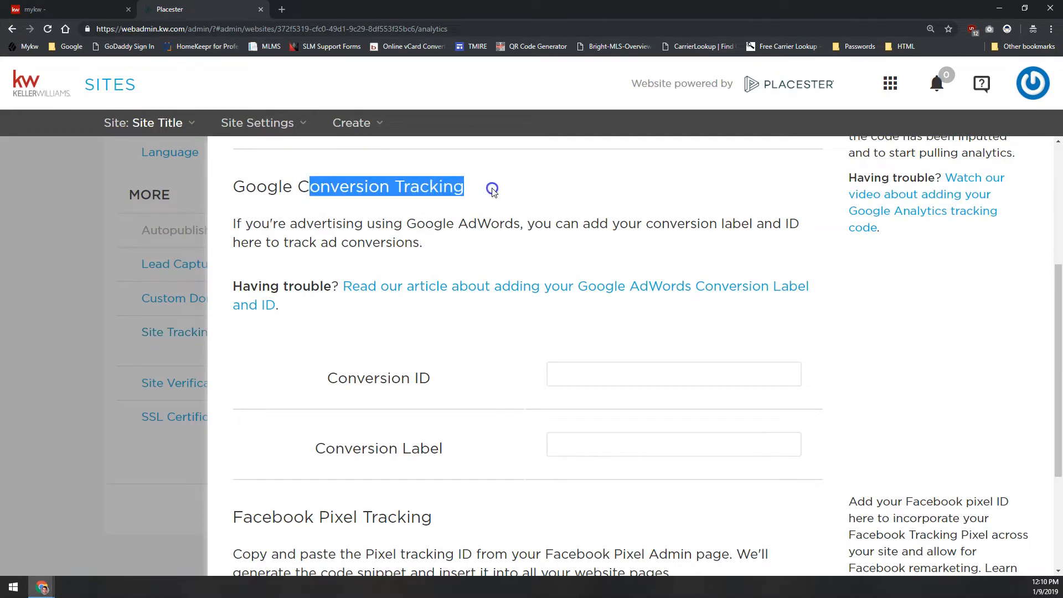
{"action": "left_click", "coordinate": [493, 191]}
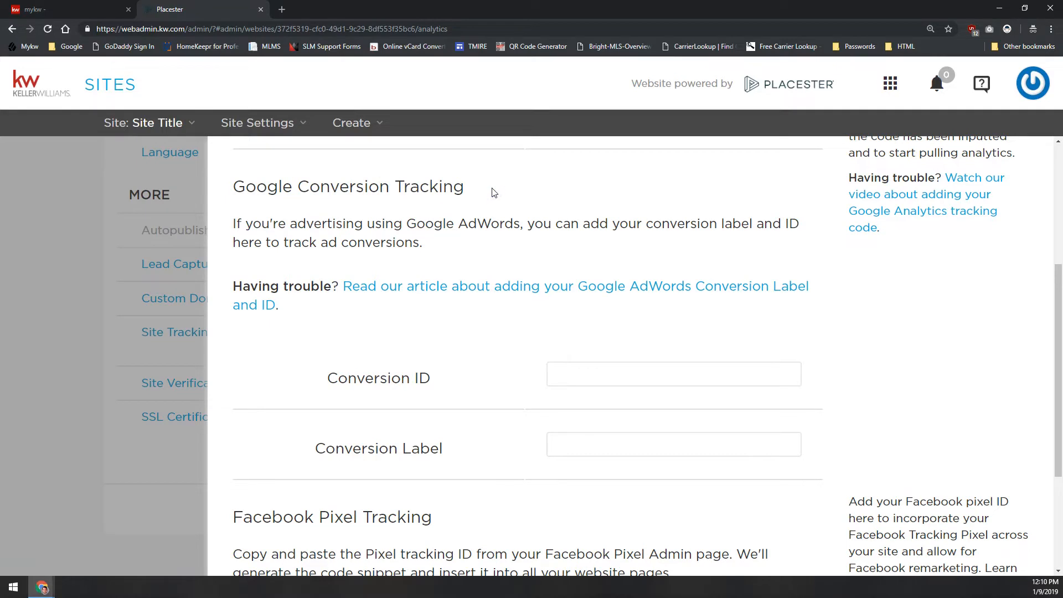
{"action": "scroll", "coordinate": [493, 191], "scroll_direction": "up", "scroll_amount": 4}
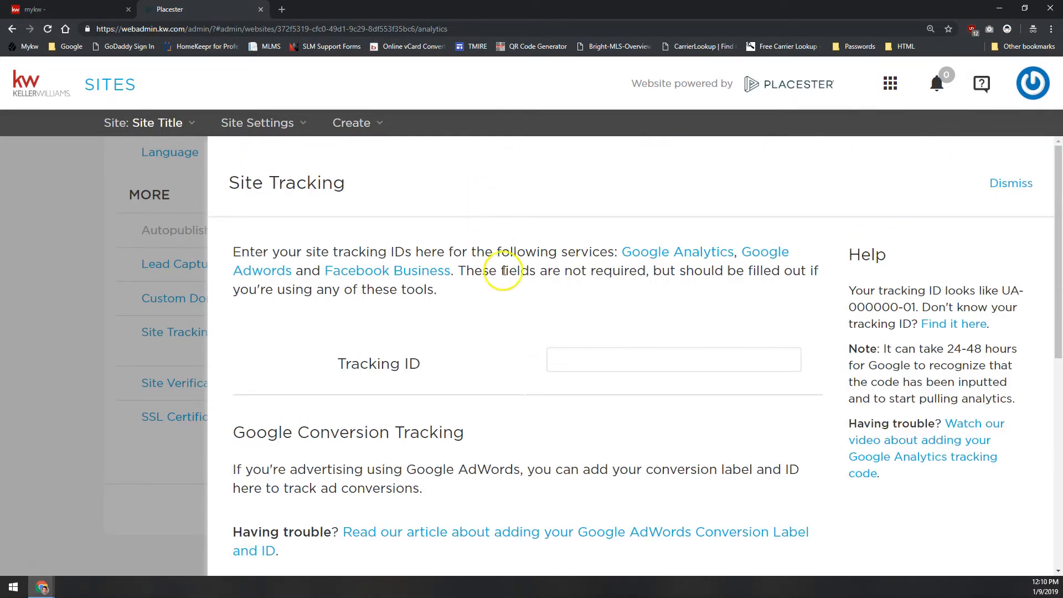
Examine the Google Analytics Tracking ID field and the example ID format in the help text
{"action": "scroll", "coordinate": [511, 299], "scroll_direction": "down", "scroll_amount": 7}
{"action": "scroll", "coordinate": [522, 404], "scroll_direction": "up", "scroll_amount": 7}
{"action": "left_click", "coordinate": [528, 275]}
{"action": "left_click", "coordinate": [524, 266]}
{"action": "left_click", "coordinate": [571, 359]}
{"action": "left_click_drag", "start_coordinate": [1002, 290], "coordinate": [918, 304]}
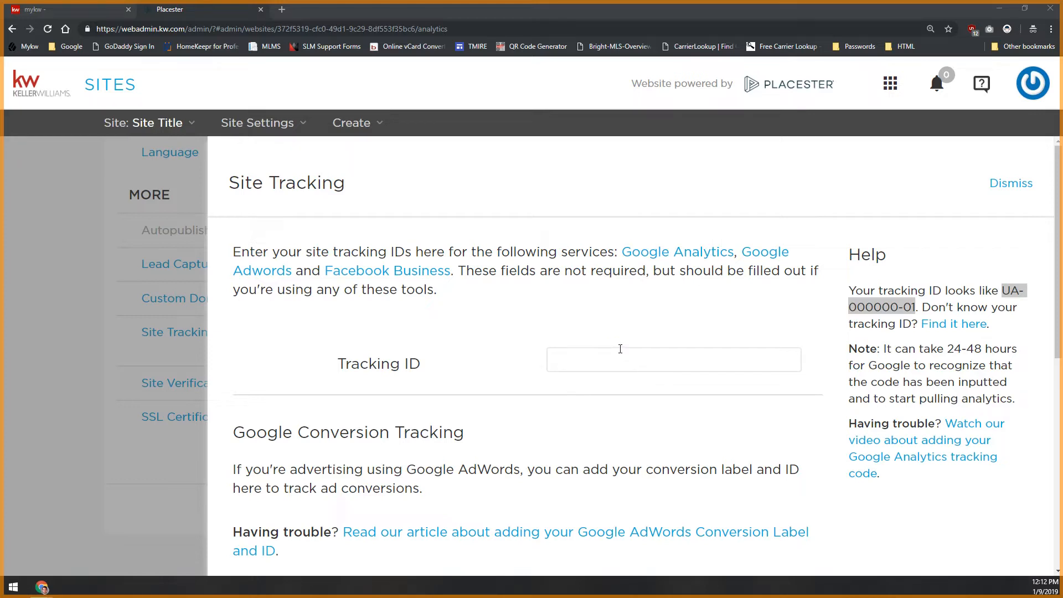
{"action": "left_click", "coordinate": [635, 313]}
Examine the Facebook Pixel ID field in the Site Tracking settings and close the panel
{"action": "scroll", "coordinate": [636, 318], "scroll_direction": "down", "scroll_amount": 9}
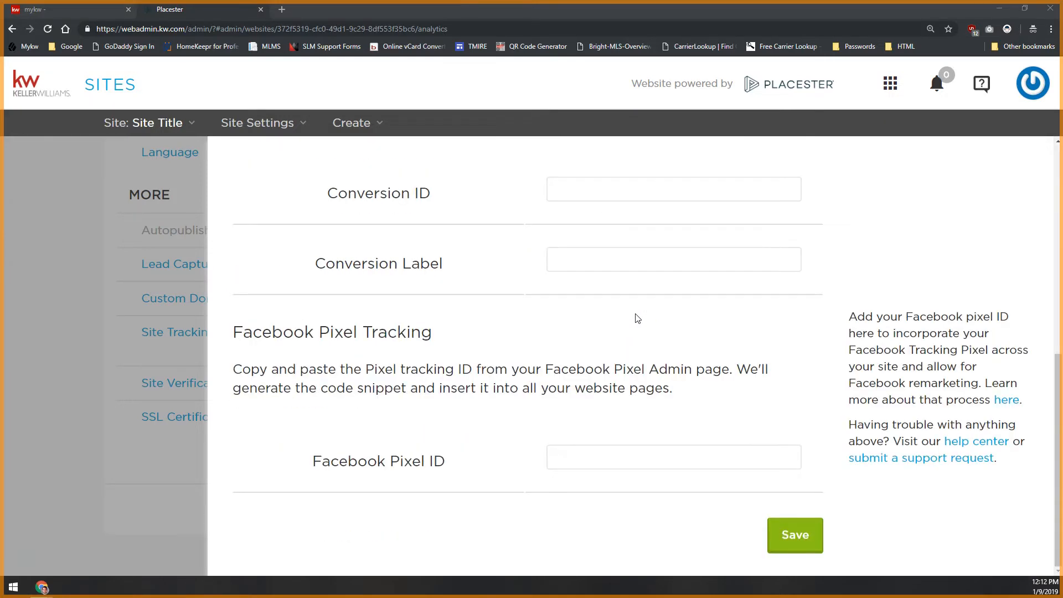
{"action": "left_click", "coordinate": [590, 459]}
{"action": "left_click", "coordinate": [570, 458]}
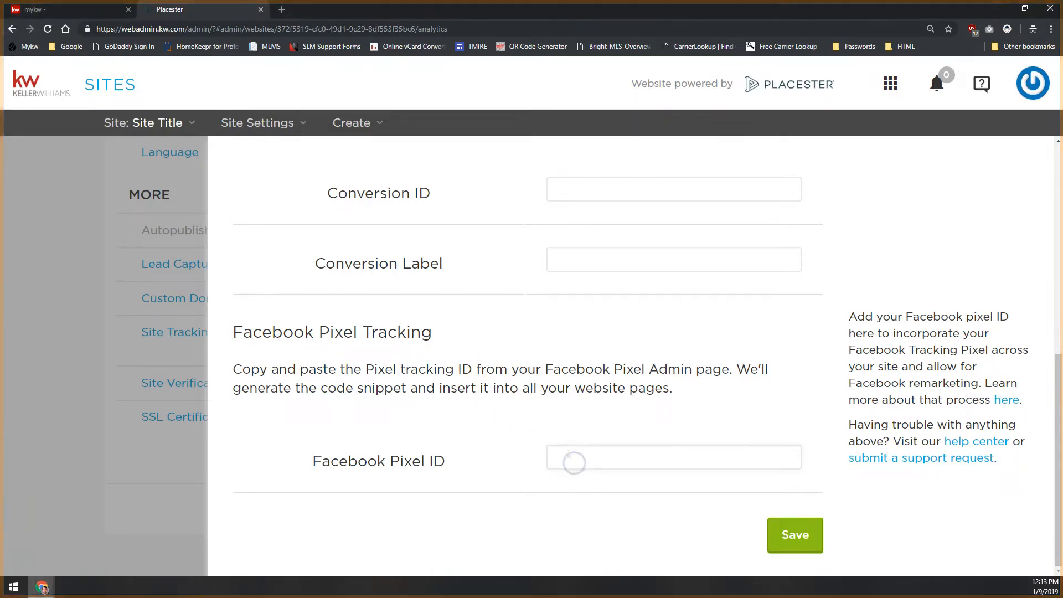
{"action": "left_click", "coordinate": [589, 458]}
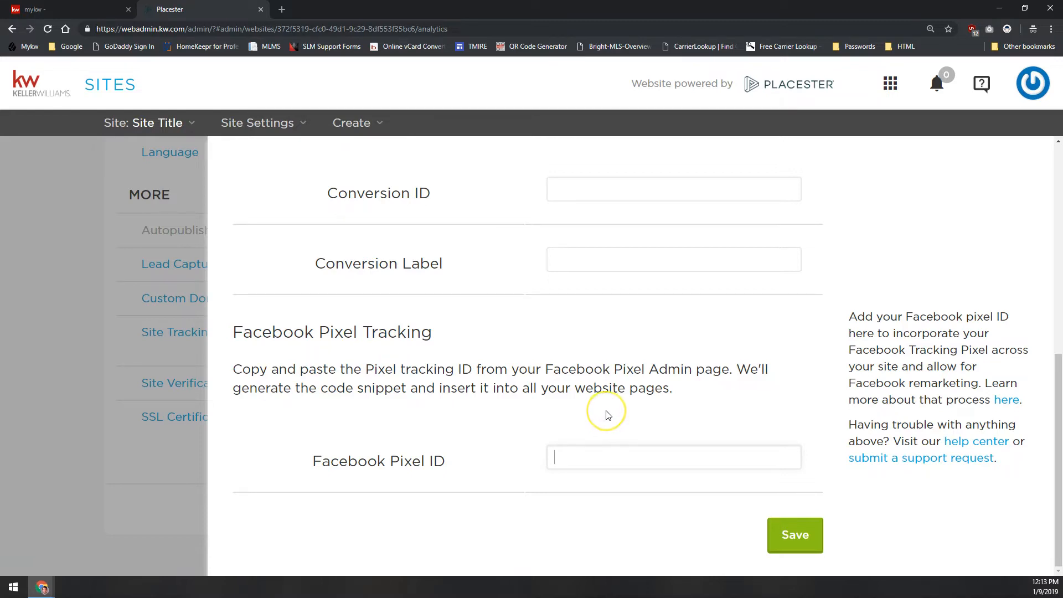
{"action": "scroll", "coordinate": [608, 410], "scroll_direction": "up", "scroll_amount": 10}
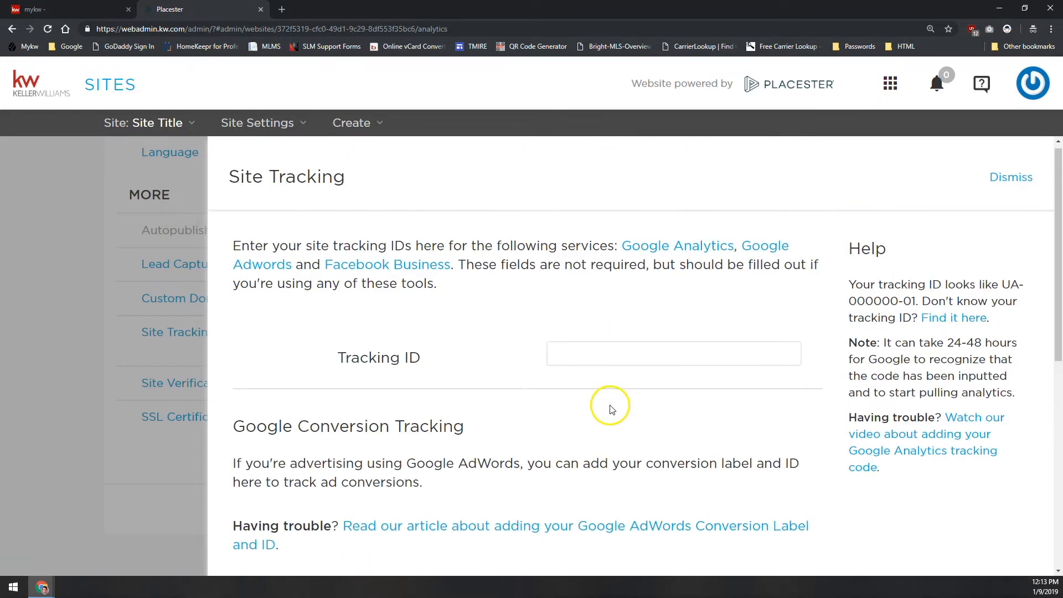
{"action": "scroll", "coordinate": [599, 314], "scroll_direction": "down", "scroll_amount": 10}
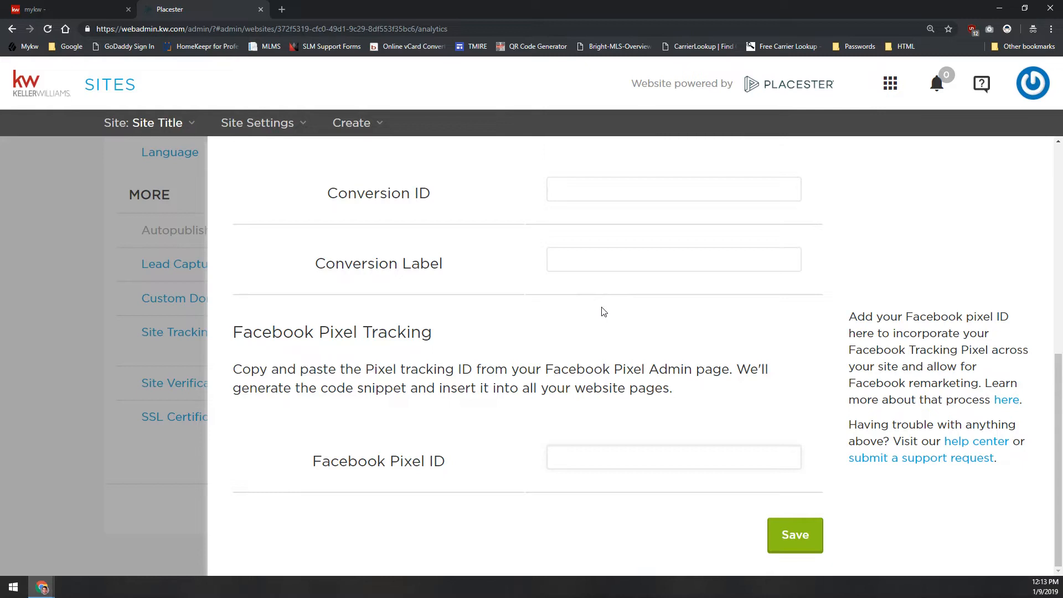
{"action": "left_click", "coordinate": [111, 342]}
Reopen the Site Tracking settings, save them with the fields left blank, and return to the settings list
{"action": "left_click", "coordinate": [170, 333]}
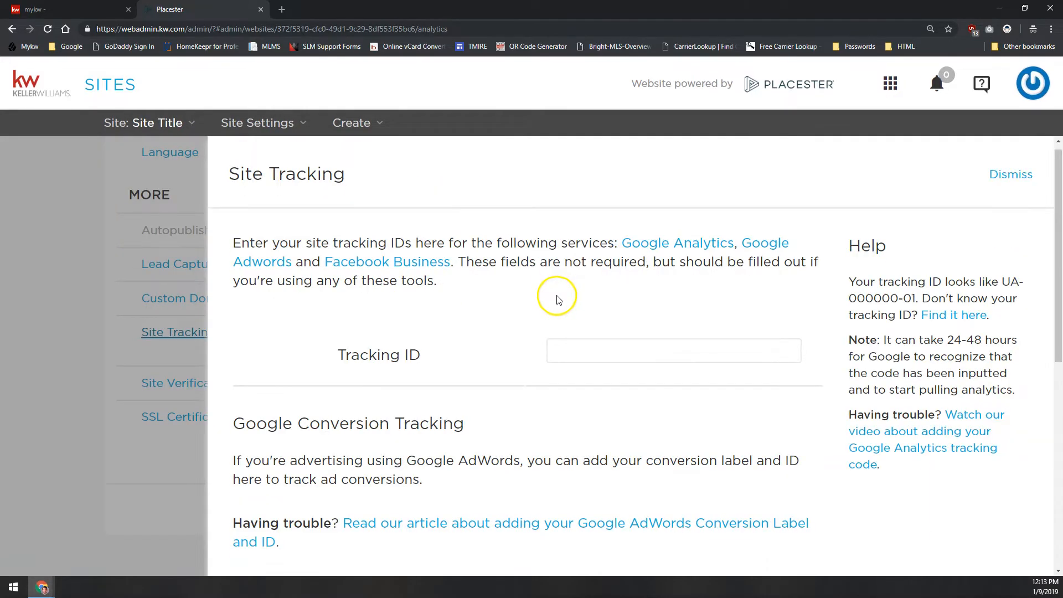
{"action": "scroll", "coordinate": [556, 296], "scroll_direction": "down", "scroll_amount": 8}
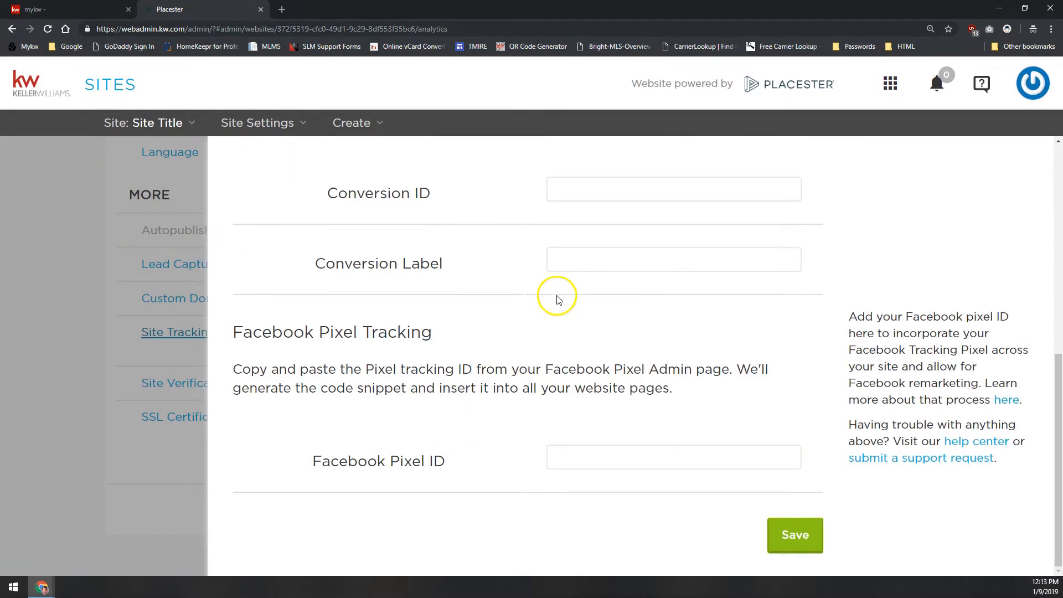
{"action": "left_click", "coordinate": [788, 527]}
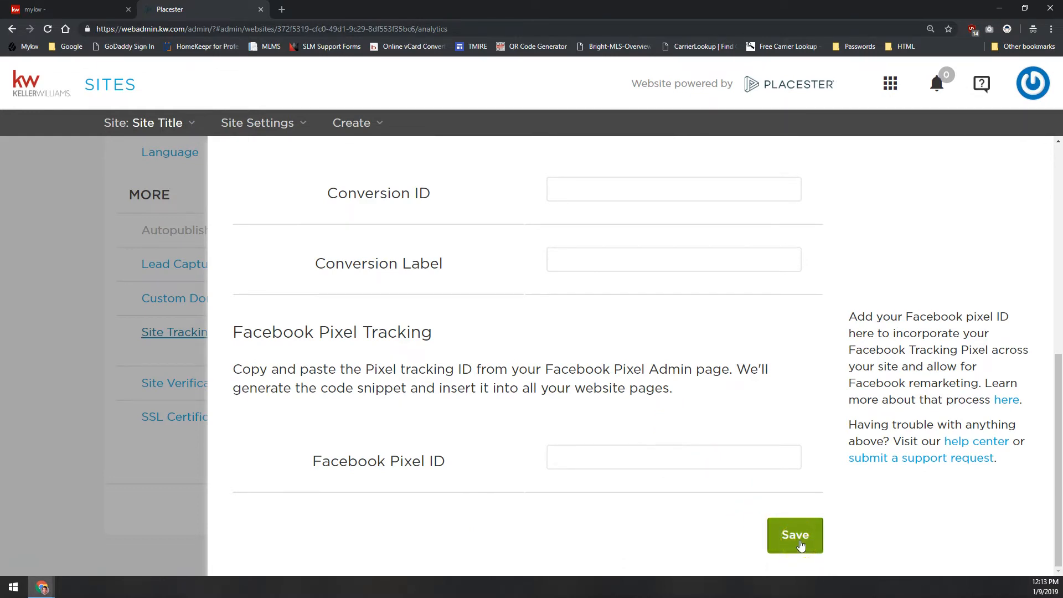
{"action": "left_click", "coordinate": [794, 536]}
{"action": "left_click", "coordinate": [792, 526]}
{"action": "left_click", "coordinate": [82, 327]}
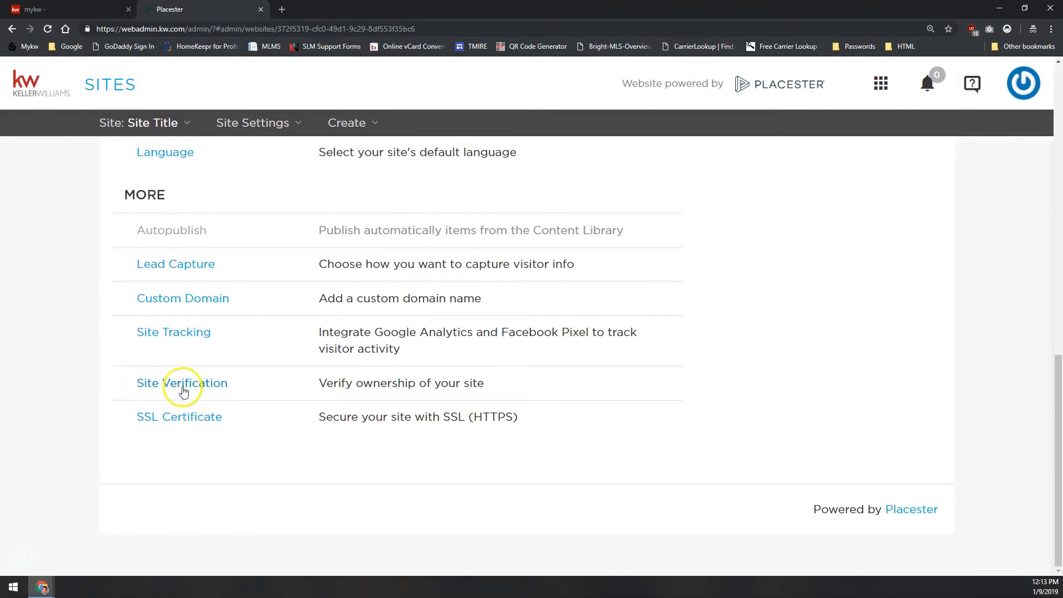
Open the Site Verification settings and examine the Google Webmaster Tools meta tag and its content field
{"action": "left_click", "coordinate": [181, 387]}
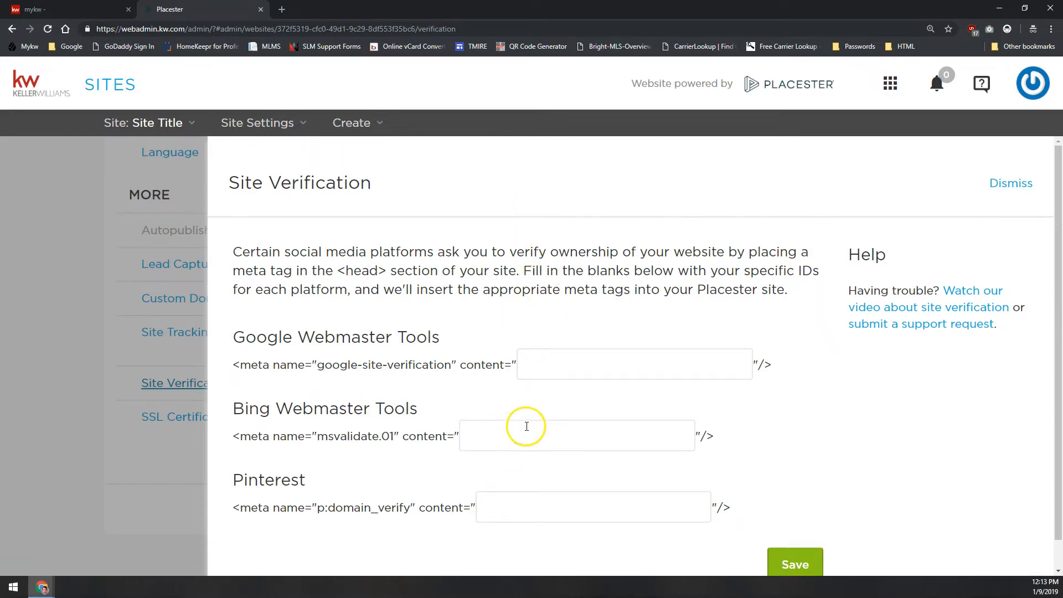
{"action": "left_click", "coordinate": [370, 409]}
{"action": "left_click_drag", "start_coordinate": [370, 408], "coordinate": [242, 335]}
{"action": "left_click", "coordinate": [242, 335]}
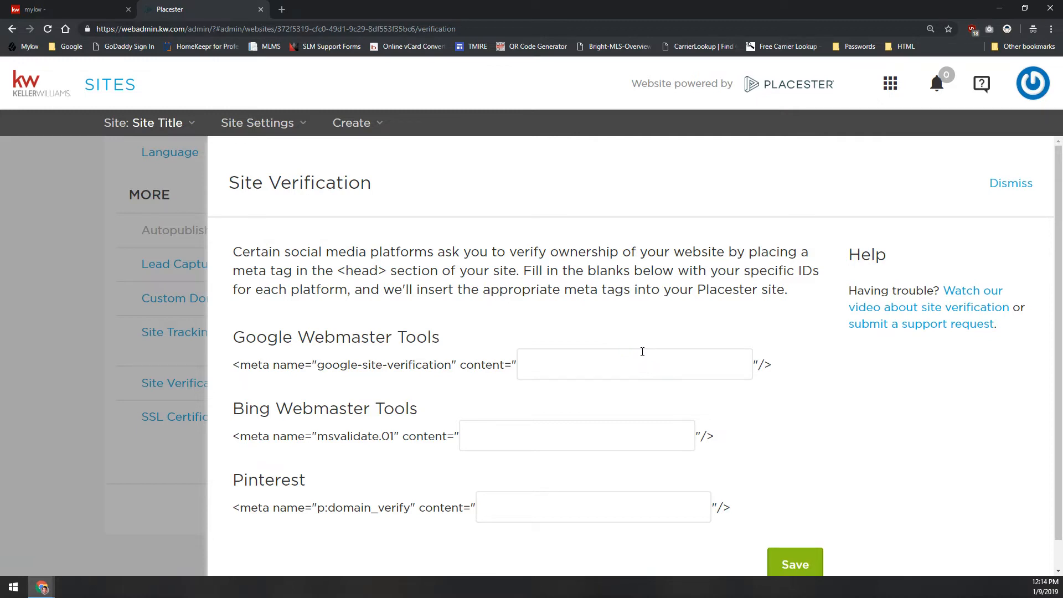
{"action": "left_click_drag", "start_coordinate": [251, 367], "coordinate": [347, 404]}
{"action": "left_click", "coordinate": [534, 379]}
{"action": "left_click_drag", "start_coordinate": [511, 365], "coordinate": [518, 365]}
{"action": "left_click_drag", "start_coordinate": [758, 364], "coordinate": [753, 363]}
{"action": "left_click", "coordinate": [615, 352]}
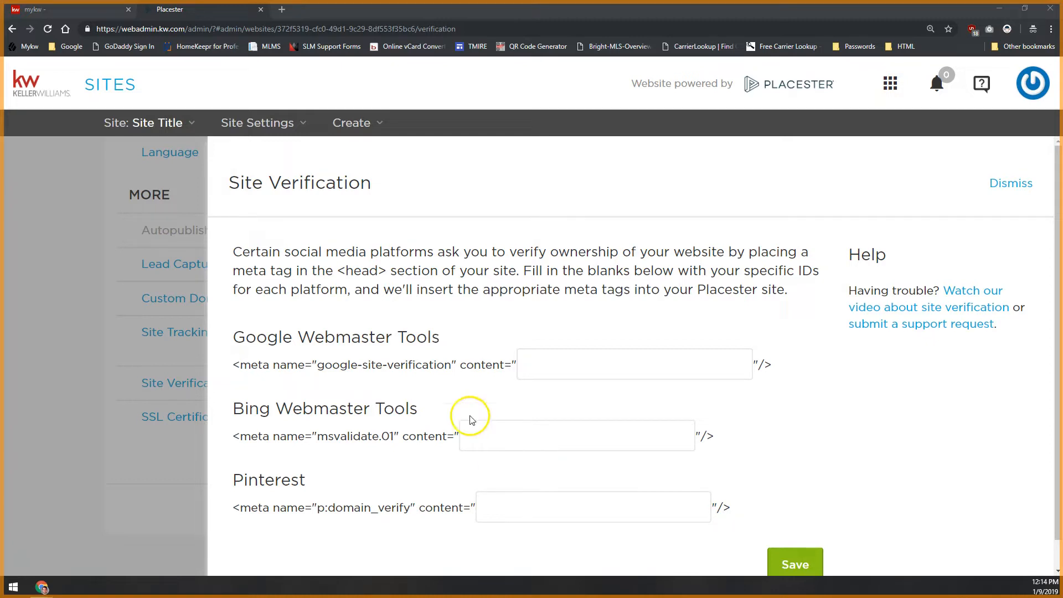
Compare the Google and Bing Webmaster Tools entries and examine the Bing msvalidate.01 content field
{"action": "left_click", "coordinate": [391, 431]}
{"action": "triple_click", "coordinate": [411, 409]}
{"action": "left_click", "coordinate": [412, 409]}
{"action": "double_click", "coordinate": [258, 333]}
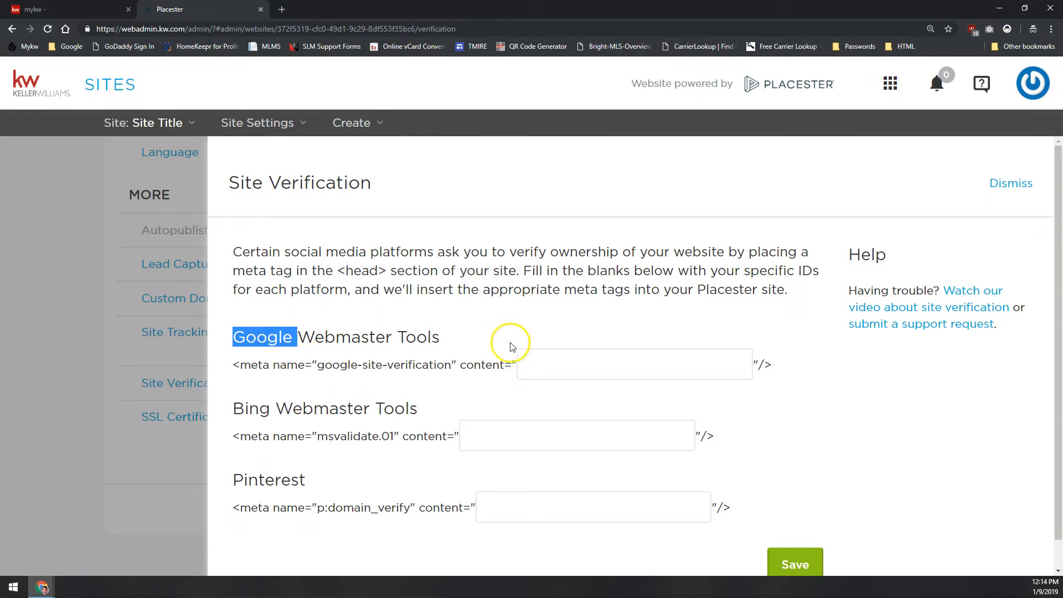
{"action": "left_click_drag", "start_coordinate": [246, 410], "coordinate": [424, 411]}
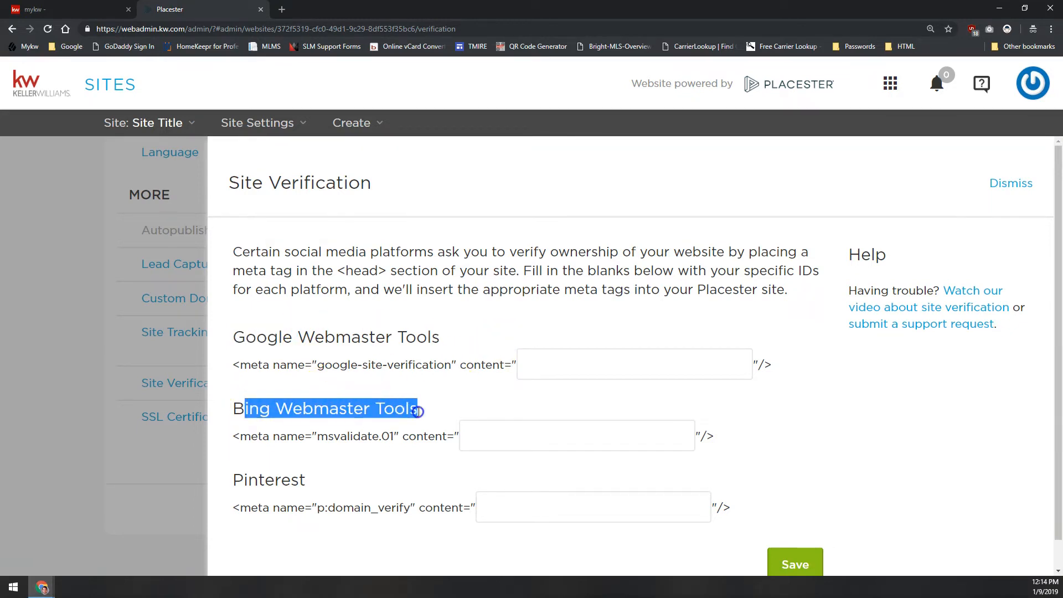
{"action": "left_click", "coordinate": [422, 410]}
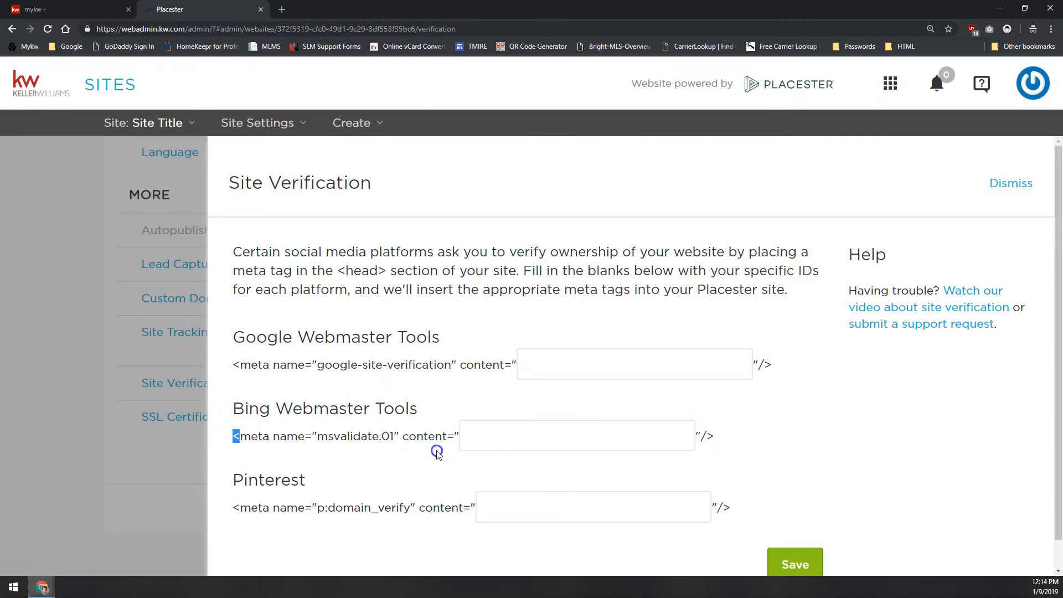
{"action": "left_click", "coordinate": [495, 433]}
Examine the Pinterest p:domain_verify meta tag, its content field, and the rest of the Site Verification form
{"action": "left_click_drag", "start_coordinate": [234, 479], "coordinate": [311, 482]}
{"action": "left_click", "coordinate": [306, 473]}
{"action": "left_click_drag", "start_coordinate": [240, 507], "coordinate": [472, 507]}
{"action": "left_click", "coordinate": [515, 511]}
{"action": "left_click", "coordinate": [548, 502]}
{"action": "left_click", "coordinate": [636, 436]}
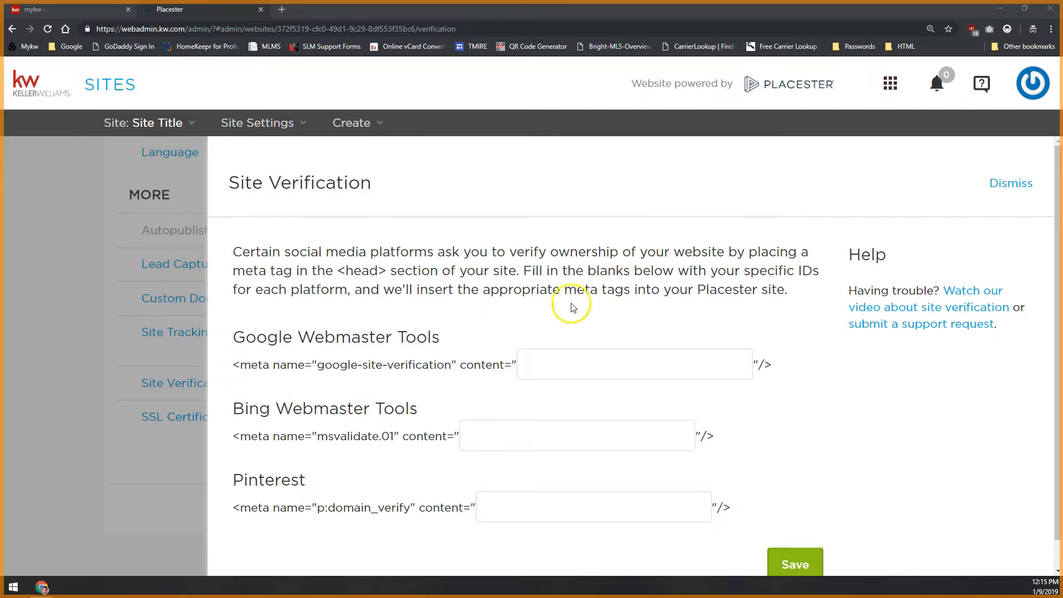
{"action": "scroll", "coordinate": [643, 266], "scroll_direction": "down", "scroll_amount": 1}
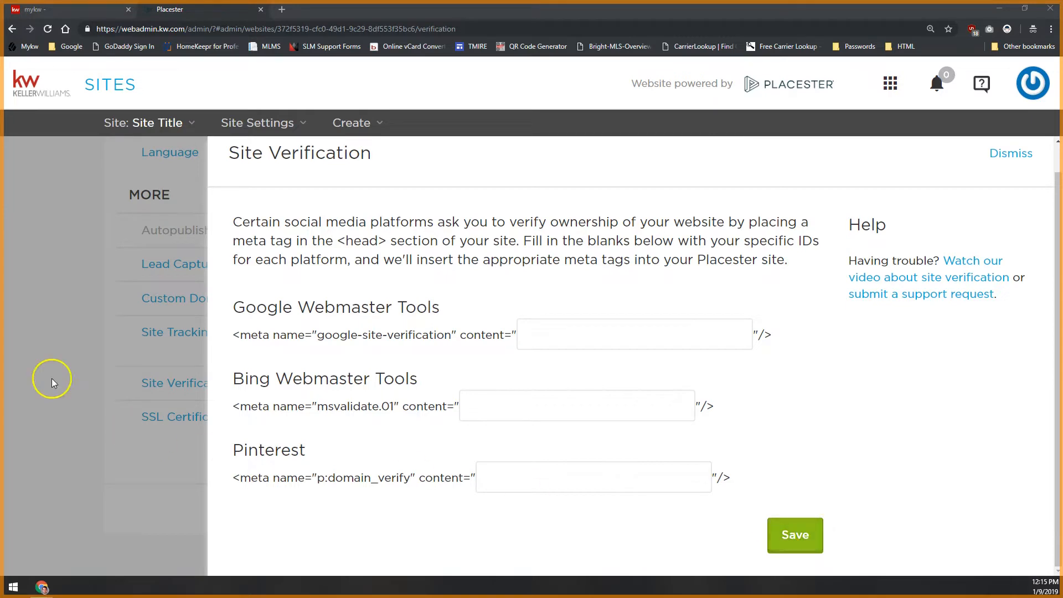
Leave Site Verification, open the SSL Certificate settings to examine the HTTPS option, and return to the settings list
{"action": "left_click", "coordinate": [53, 281]}
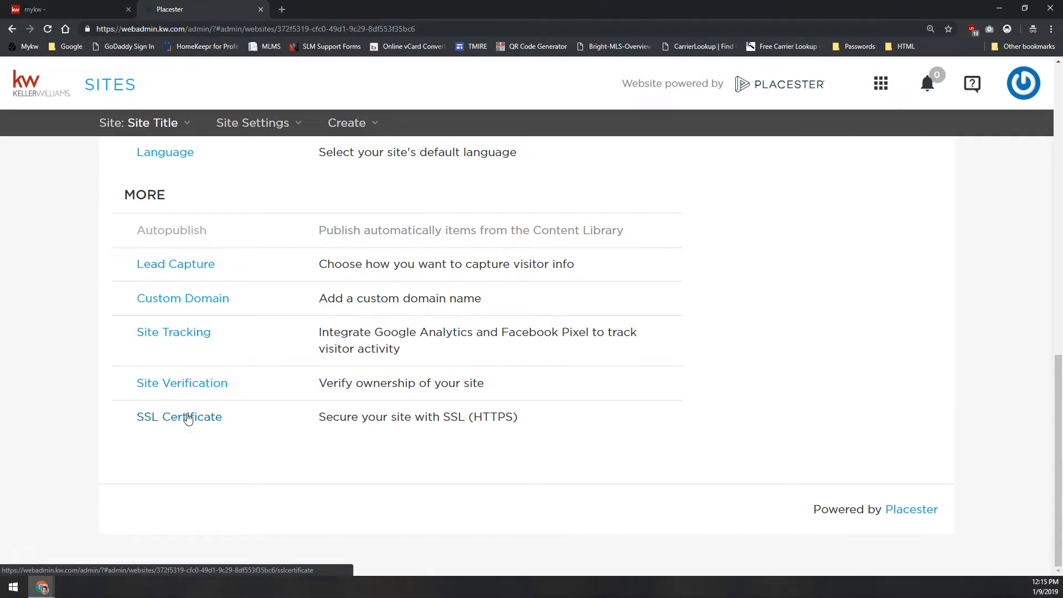
{"action": "left_click", "coordinate": [158, 418]}
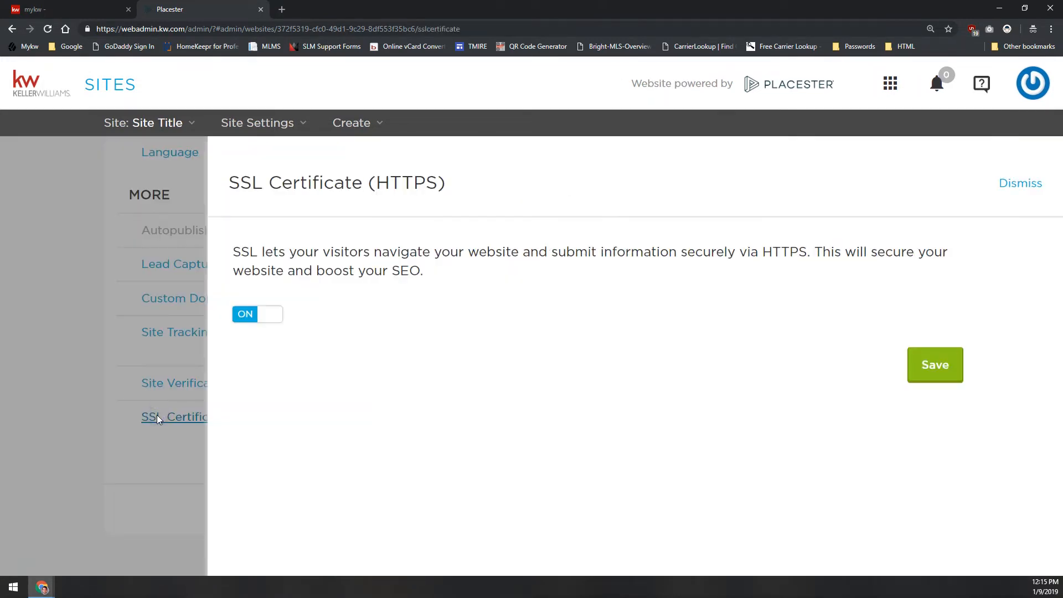
{"action": "left_click_drag", "start_coordinate": [263, 189], "coordinate": [230, 190]}
{"action": "left_click", "coordinate": [285, 247]}
{"action": "double_click", "coordinate": [410, 184]}
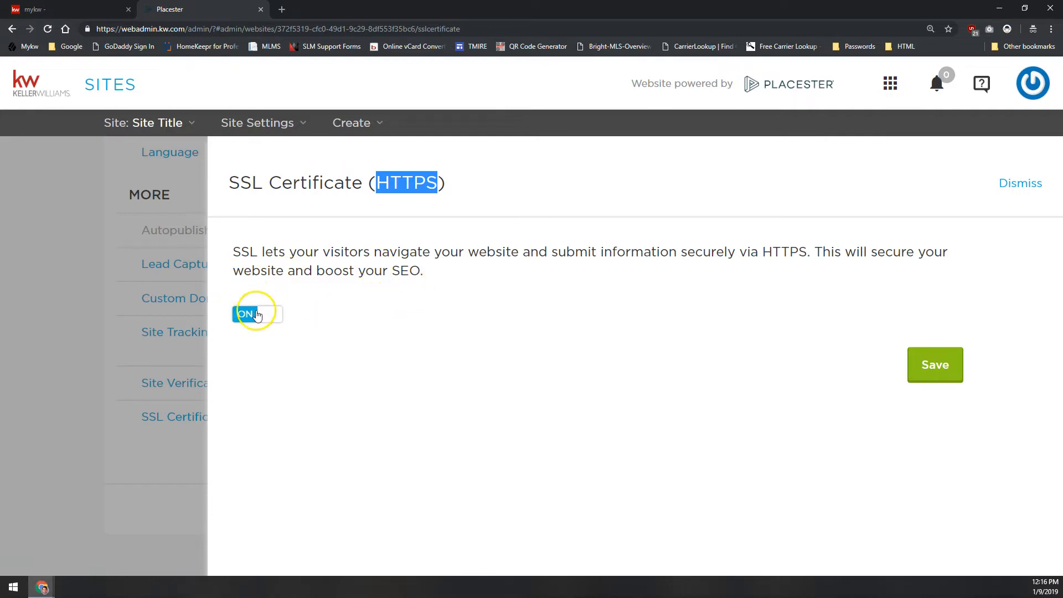
{"action": "left_click", "coordinate": [164, 332]}
Open the site's Pages list and examine the entries from About to Your Favorite Listings
{"action": "scroll", "coordinate": [159, 396], "scroll_direction": "up", "scroll_amount": 10}
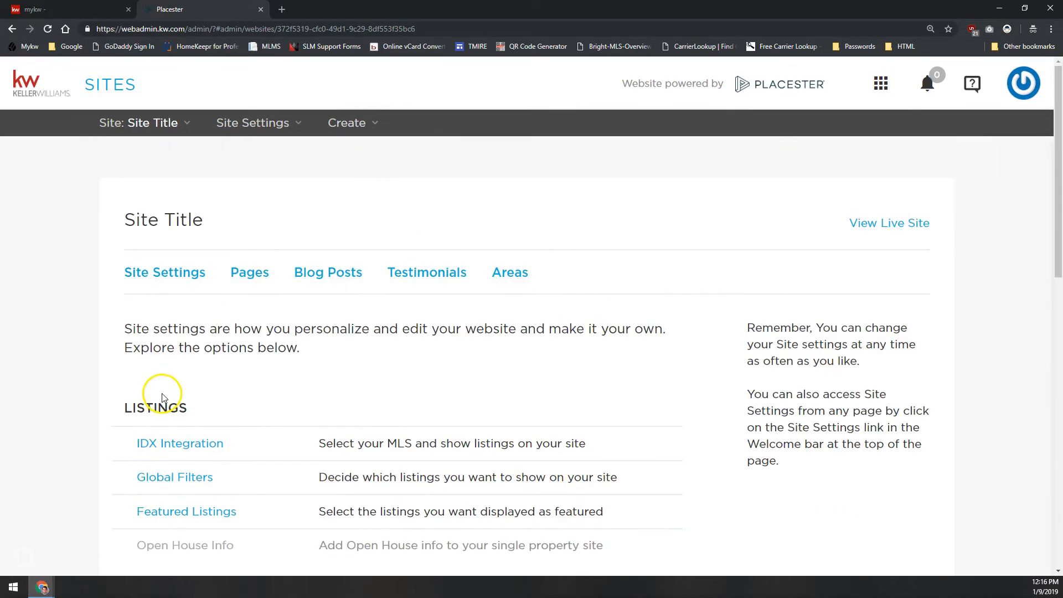
{"action": "left_click", "coordinate": [249, 274]}
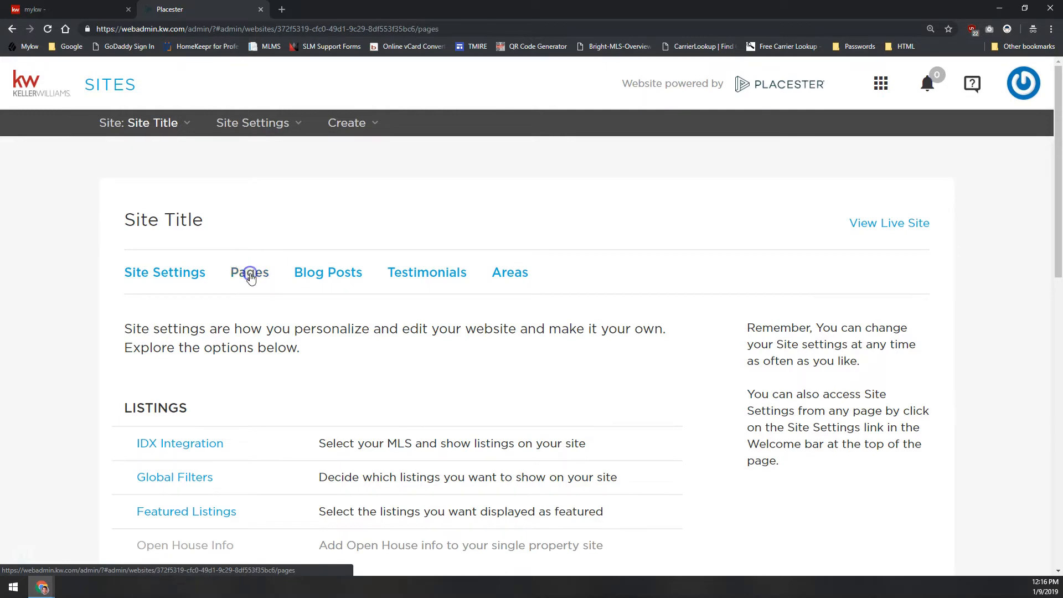
{"action": "scroll", "coordinate": [239, 272], "scroll_direction": "down", "scroll_amount": 4}
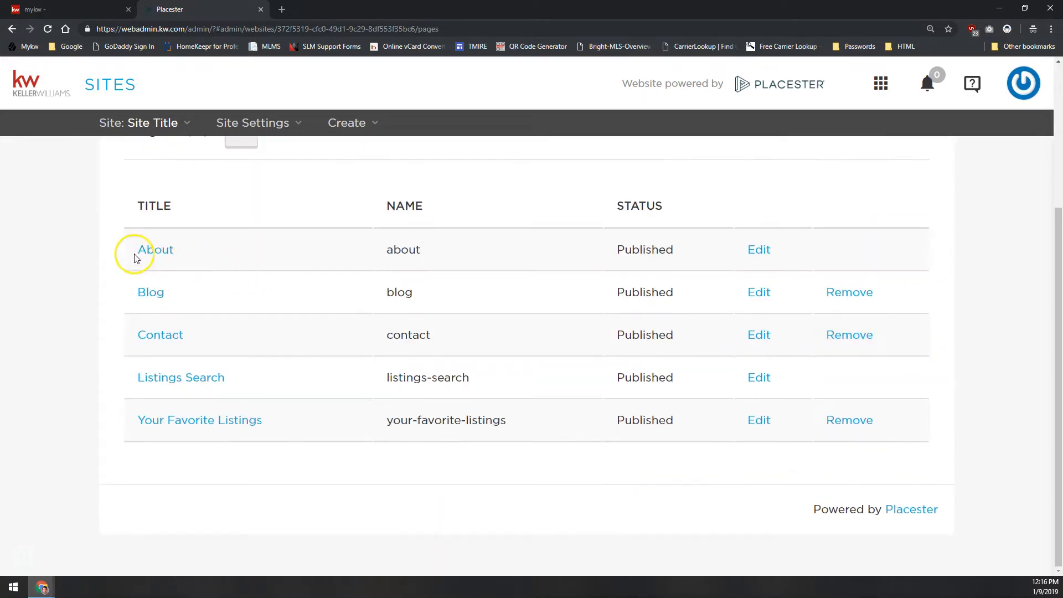
{"action": "scroll", "coordinate": [132, 253], "scroll_direction": "up", "scroll_amount": 2}
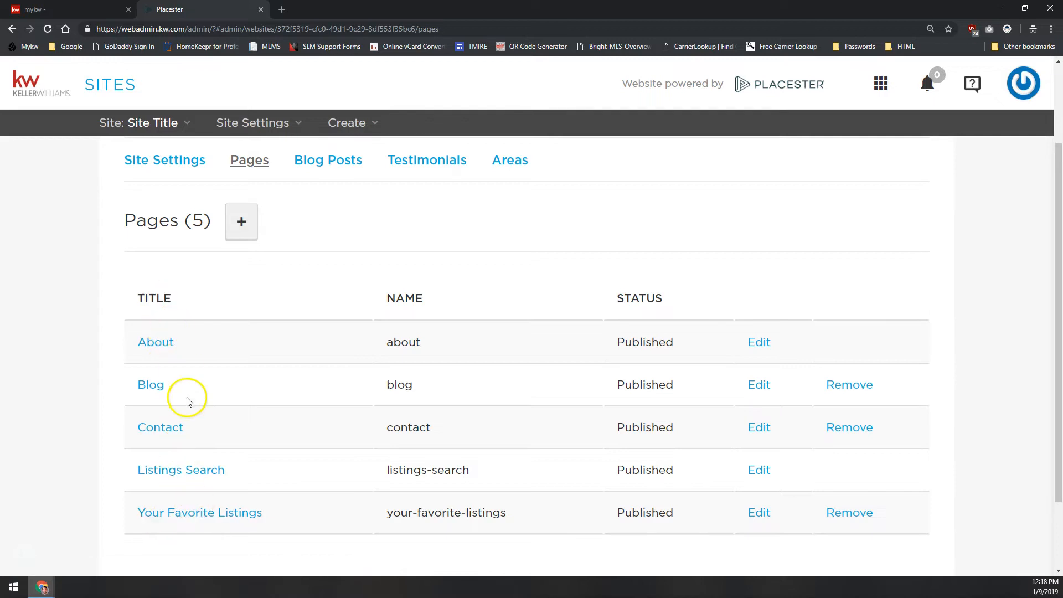
{"action": "left_click", "coordinate": [169, 343]}
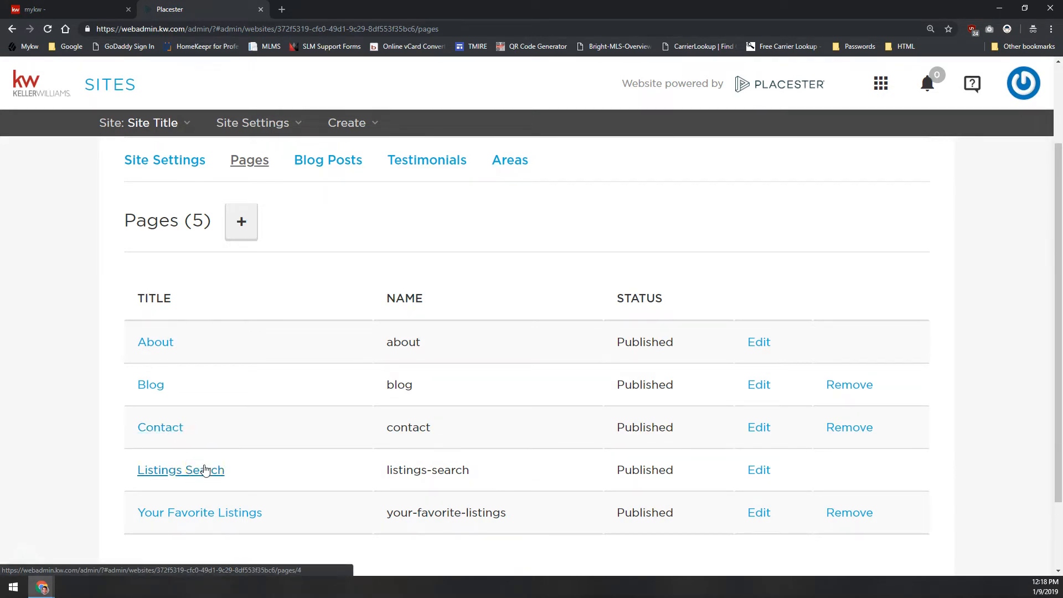
{"action": "left_click", "coordinate": [200, 504]}
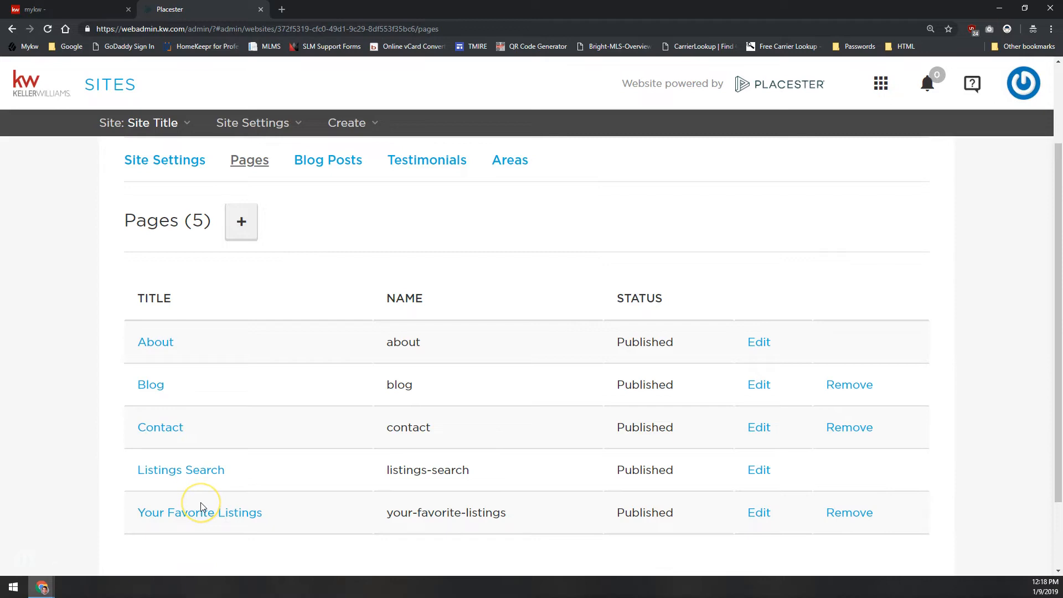
{"action": "left_click", "coordinate": [199, 510]}
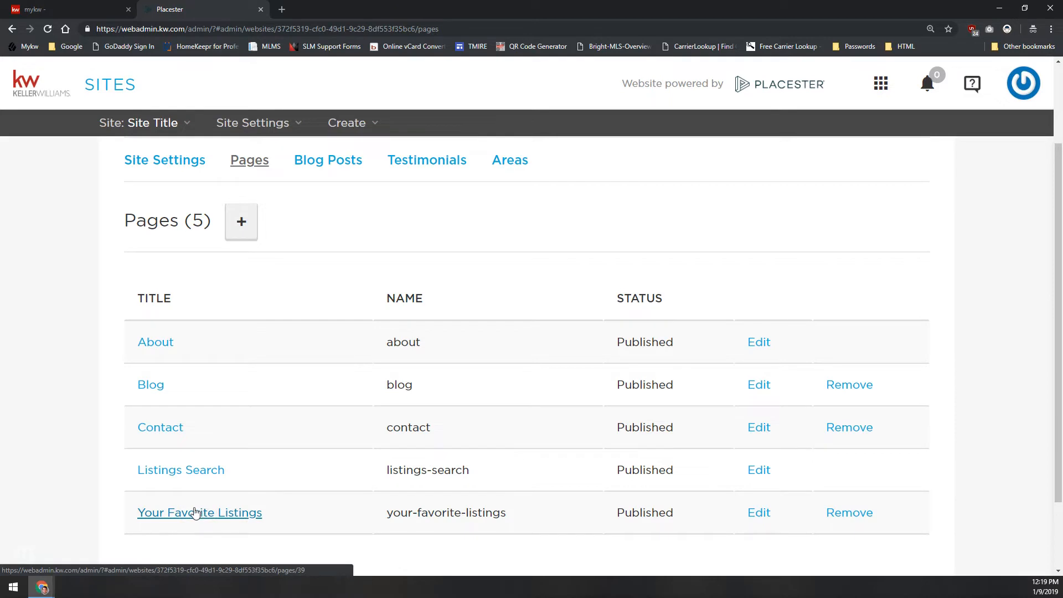
{"action": "left_click", "coordinate": [194, 514]}
{"action": "left_click", "coordinate": [200, 509]}
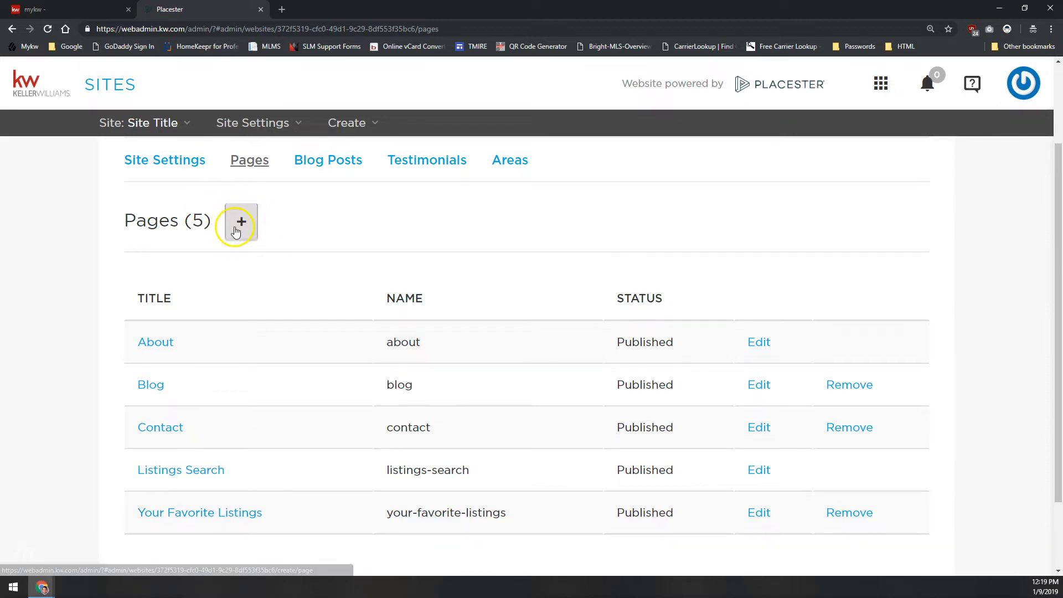
Look through the site's Blog Posts, Testimonials and Areas lists
{"action": "left_click", "coordinate": [309, 161]}
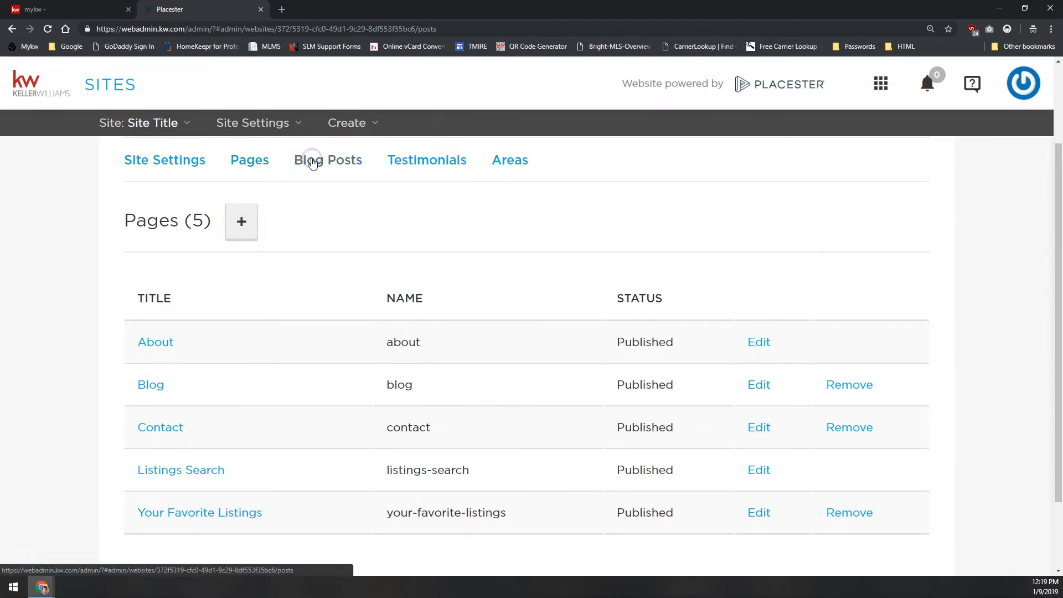
{"action": "left_click", "coordinate": [409, 165]}
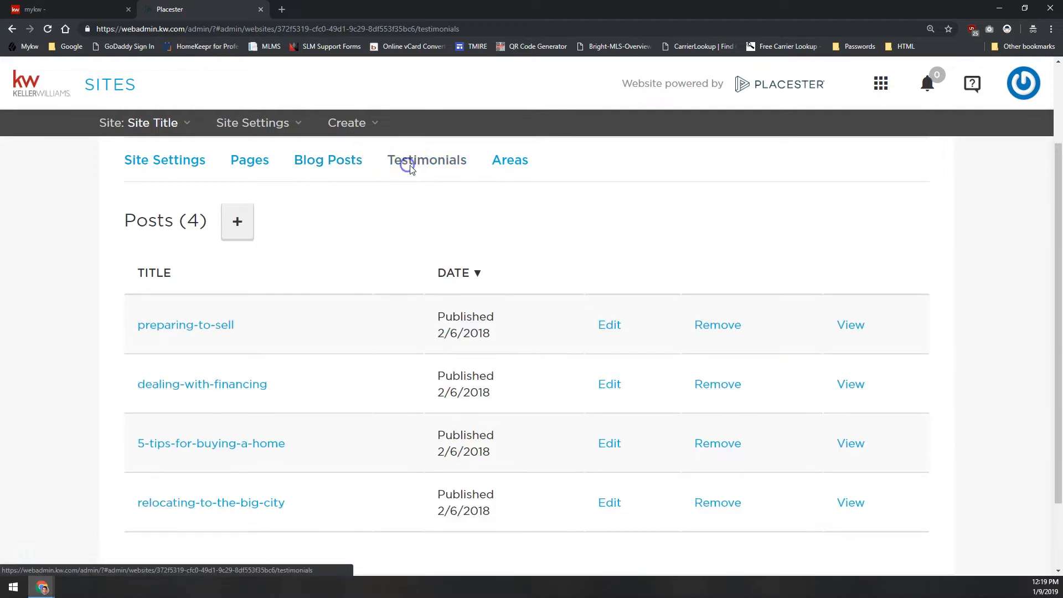
{"action": "left_click", "coordinate": [510, 271]}
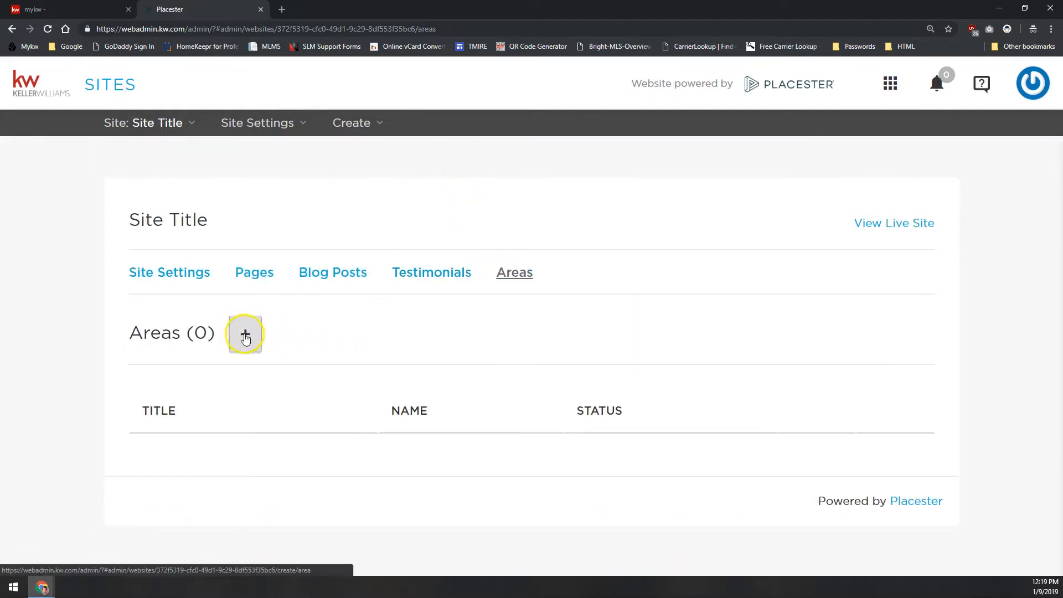
Start a new page from the Pages list and examine the Slug address in its Page Content section
{"action": "left_click", "coordinate": [250, 272]}
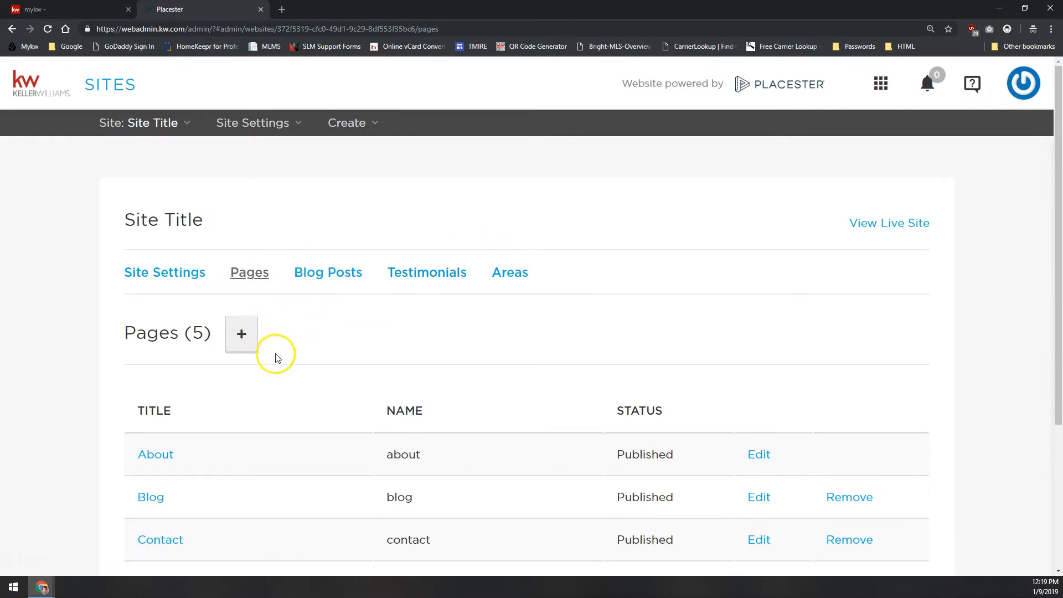
{"action": "left_click", "coordinate": [241, 334]}
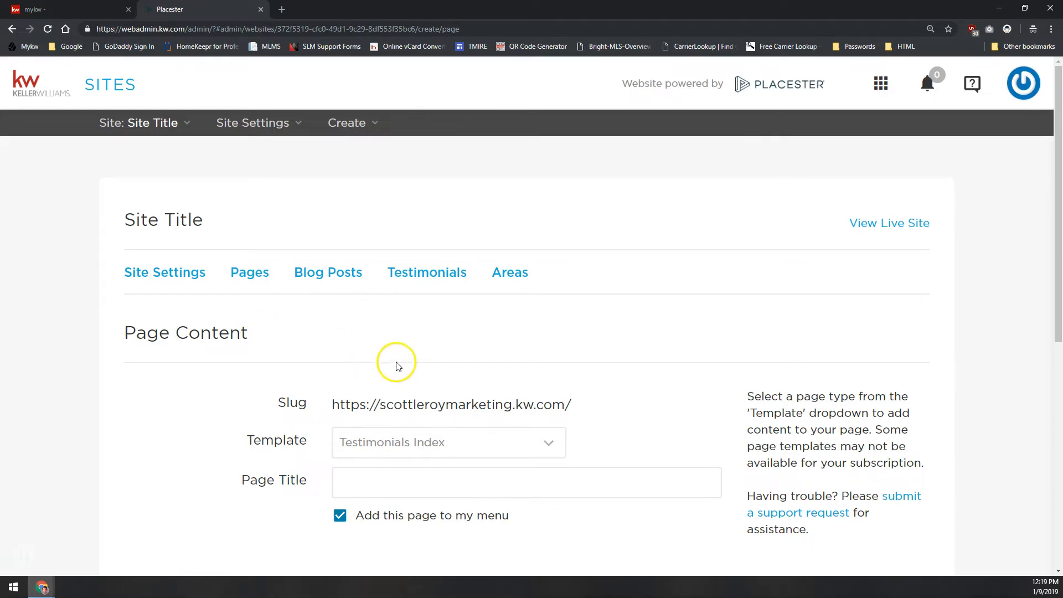
{"action": "scroll", "coordinate": [393, 361], "scroll_direction": "down", "scroll_amount": 3}
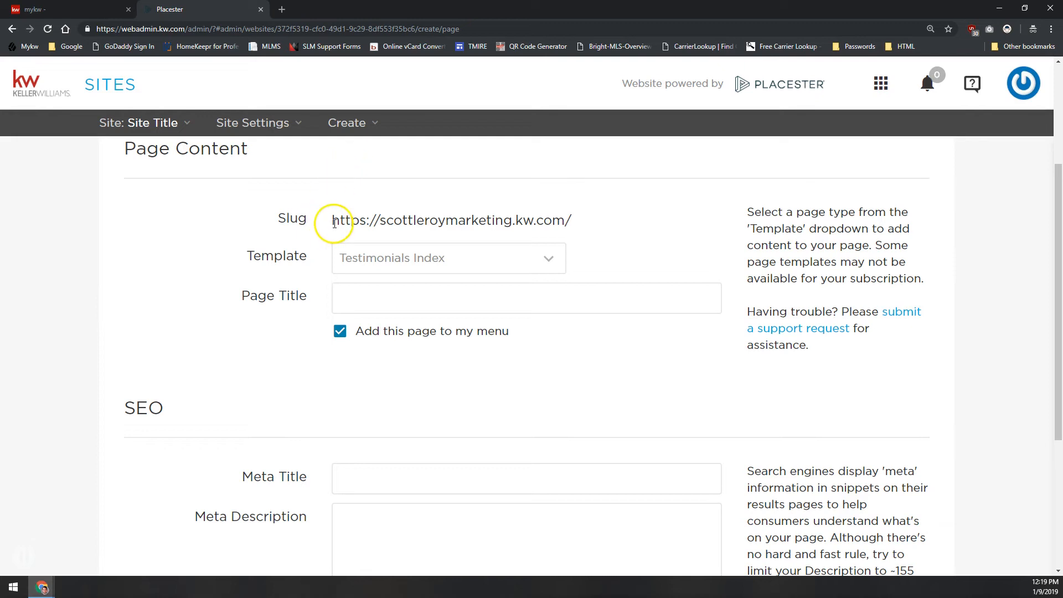
{"action": "left_click_drag", "start_coordinate": [388, 220], "coordinate": [597, 216]}
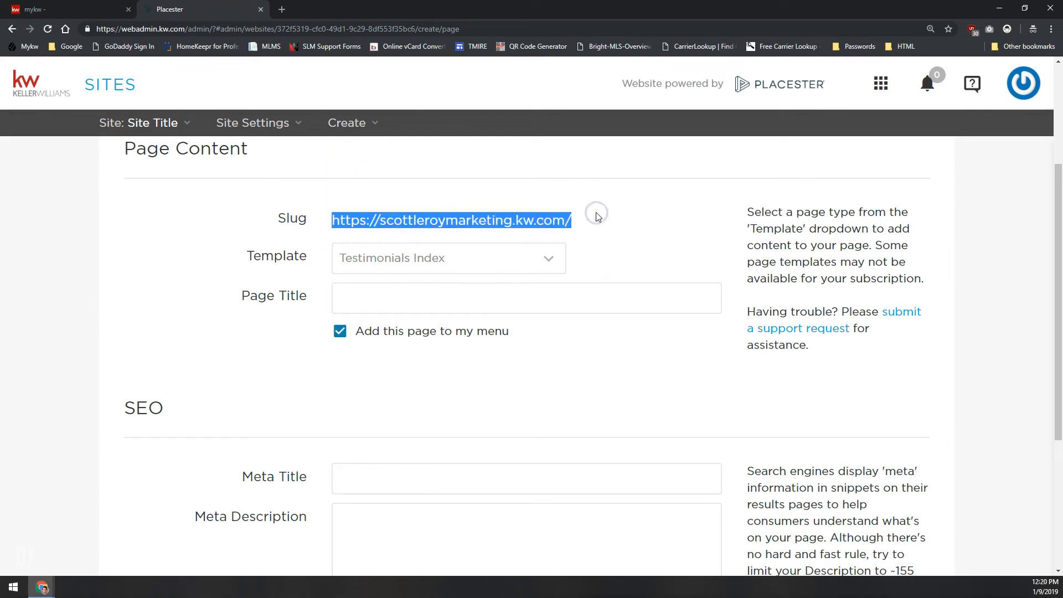
{"action": "double_click", "coordinate": [292, 219]}
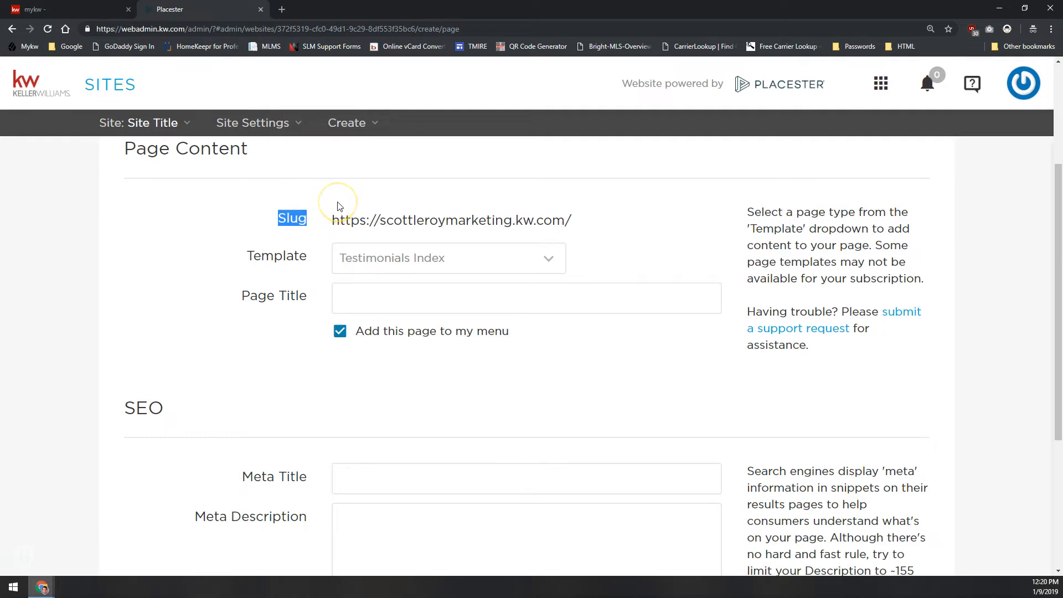
{"action": "left_click_drag", "start_coordinate": [345, 220], "coordinate": [339, 220]}
Set the new page's title to "Test Page" and check the ending of its slug
{"action": "left_click", "coordinate": [377, 298]}
{"action": "left_click_drag", "start_coordinate": [551, 218], "coordinate": [604, 218]}
{"action": "left_click", "coordinate": [420, 306]}
{"action": "type", "text": "Test Page"}
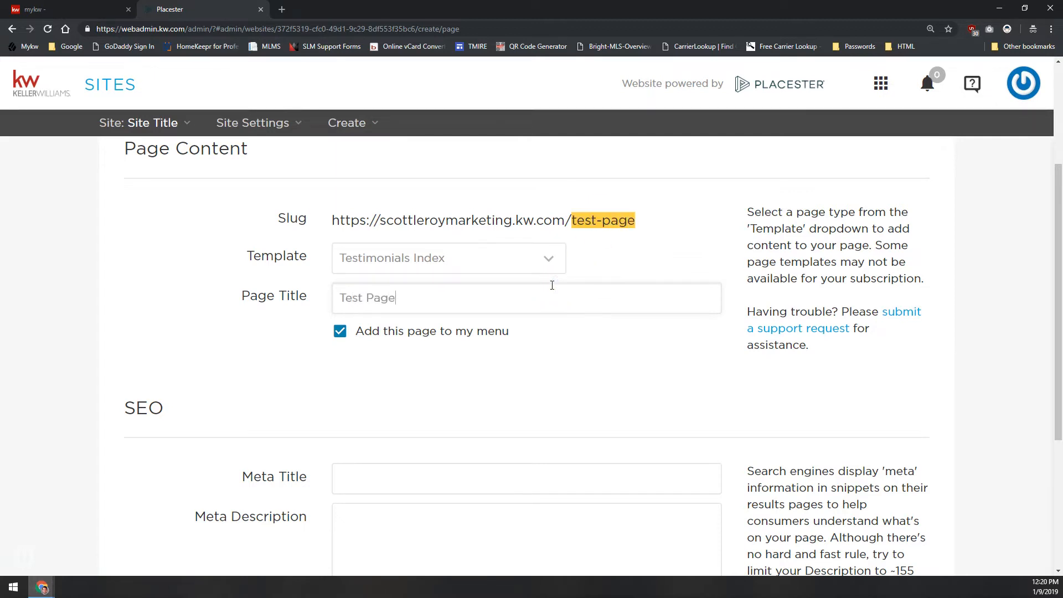
{"action": "left_click_drag", "start_coordinate": [572, 221], "coordinate": [637, 219]}
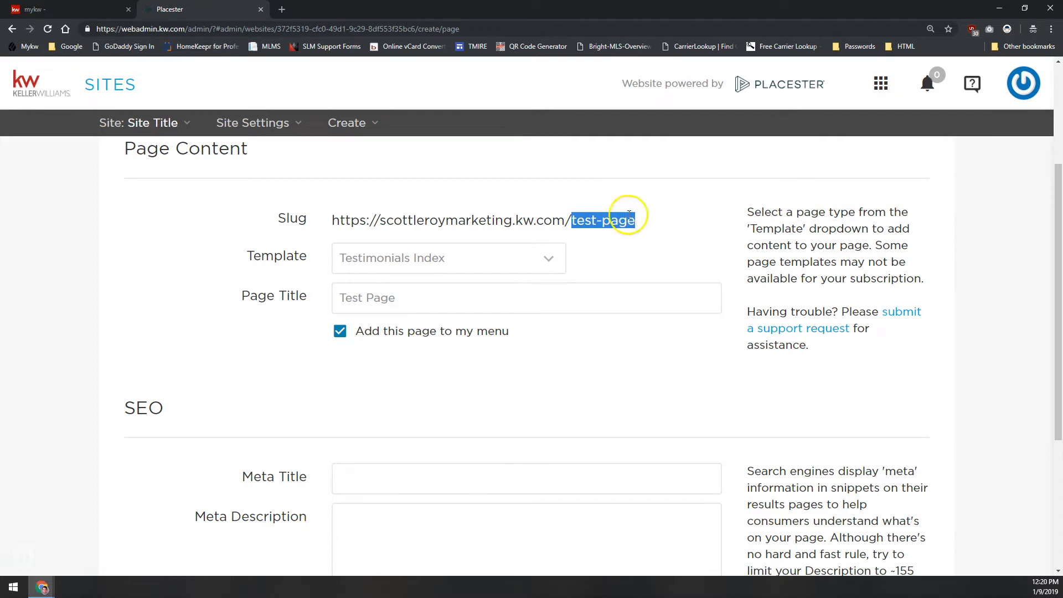
Examine the first page templates on offer, from About Page and Agents Index to Areas Index
{"action": "left_click", "coordinate": [375, 256]}
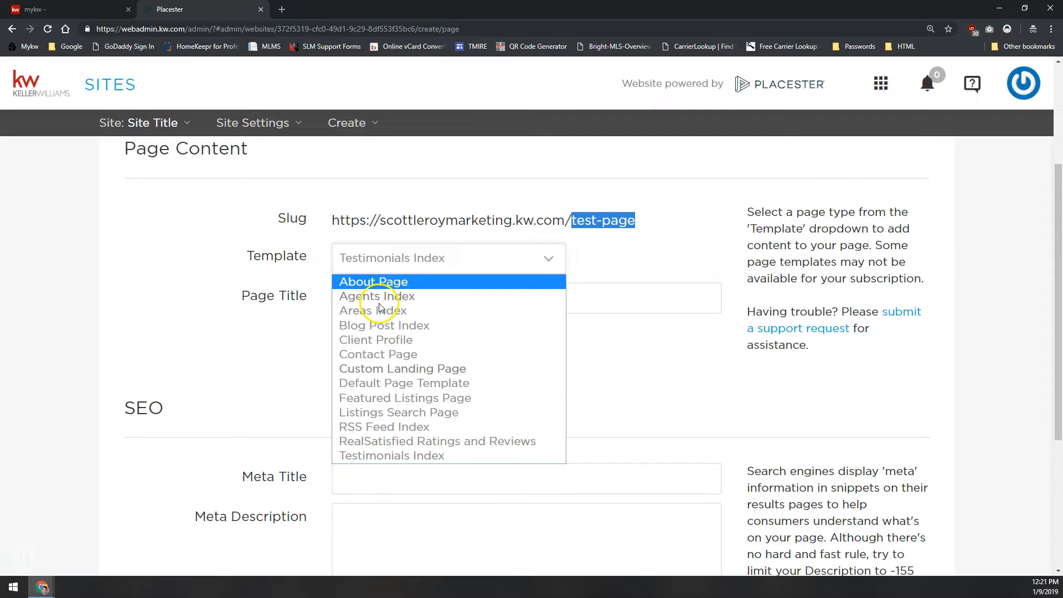
{"action": "scroll", "coordinate": [547, 209], "scroll_direction": "up", "scroll_amount": 3}
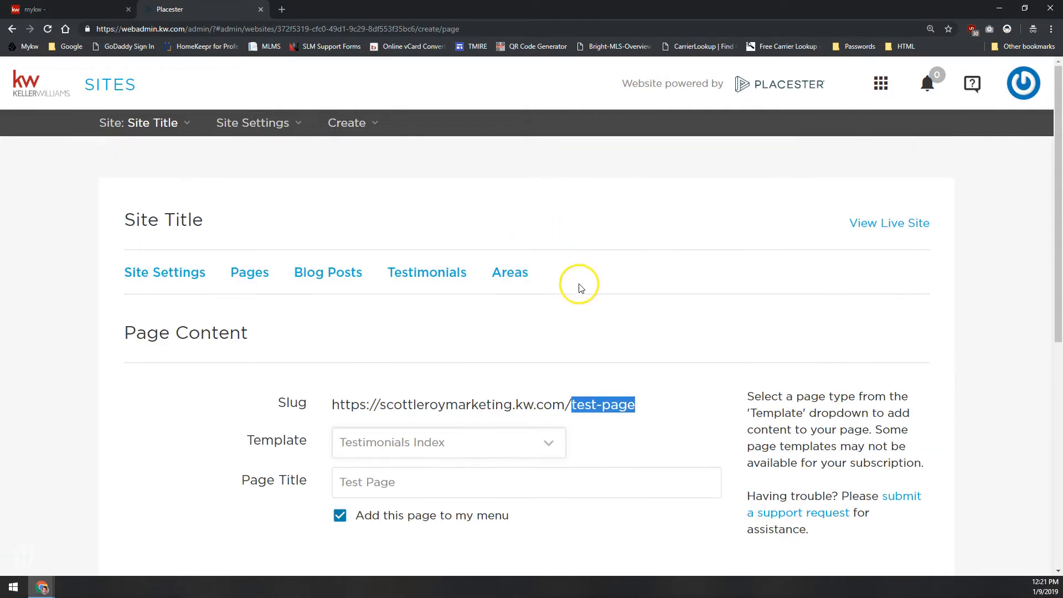
{"action": "left_click", "coordinate": [427, 441]}
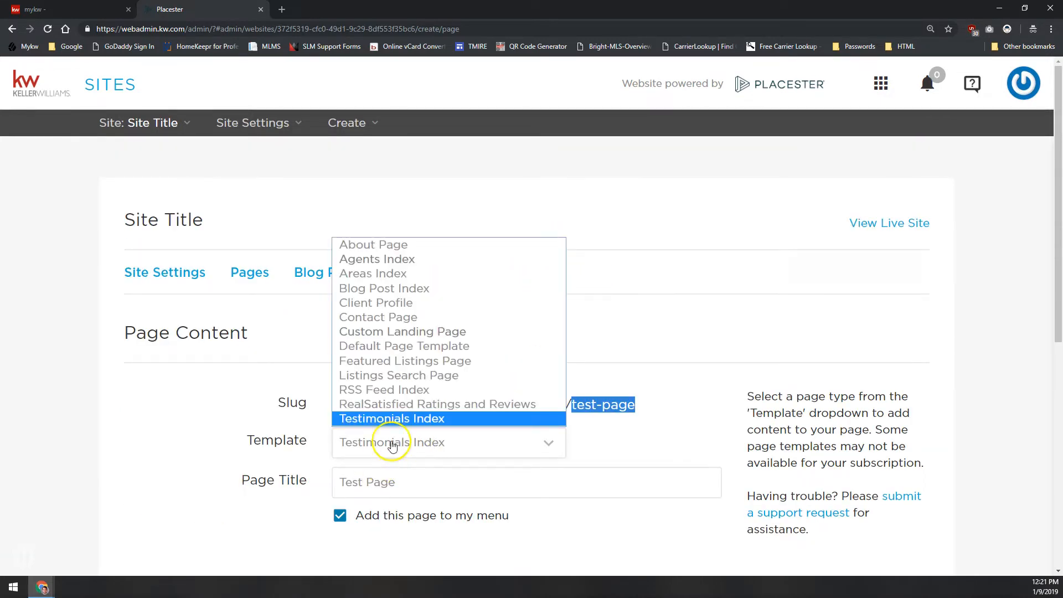
{"action": "left_click", "coordinate": [632, 285]}
{"action": "left_click", "coordinate": [430, 446]}
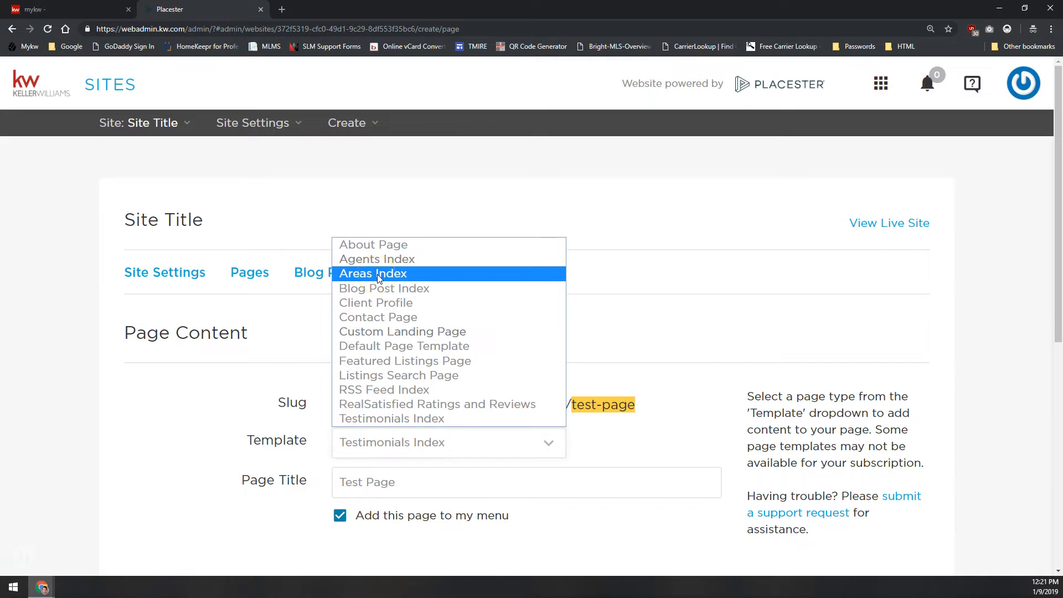
{"action": "left_click", "coordinate": [323, 314]}
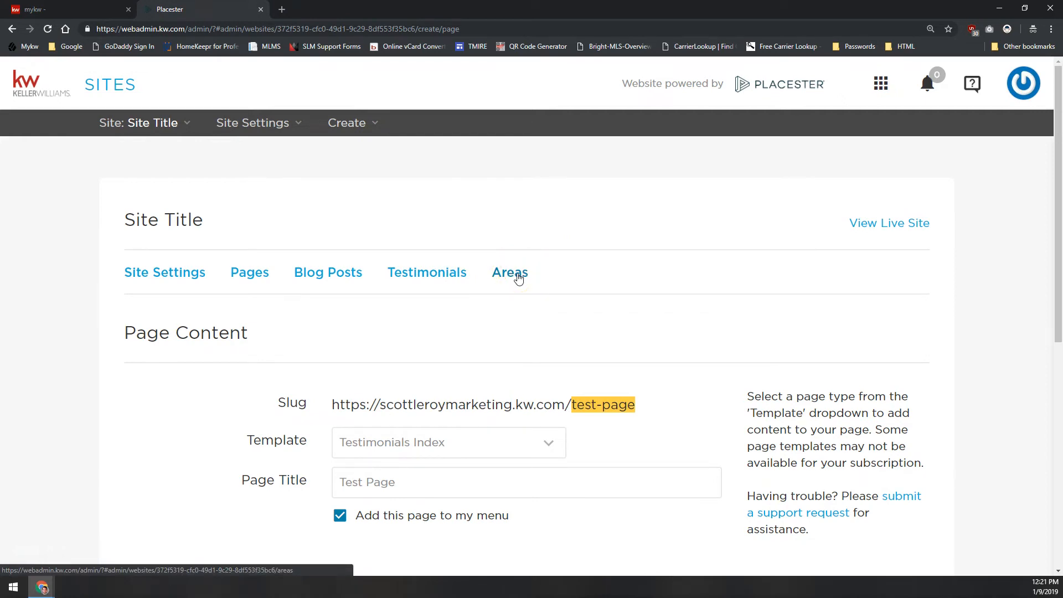
Go through the remaining page templates from Blog Post Index to Testimonials Index, and close the template list without choosing another
{"action": "left_click", "coordinate": [458, 443]}
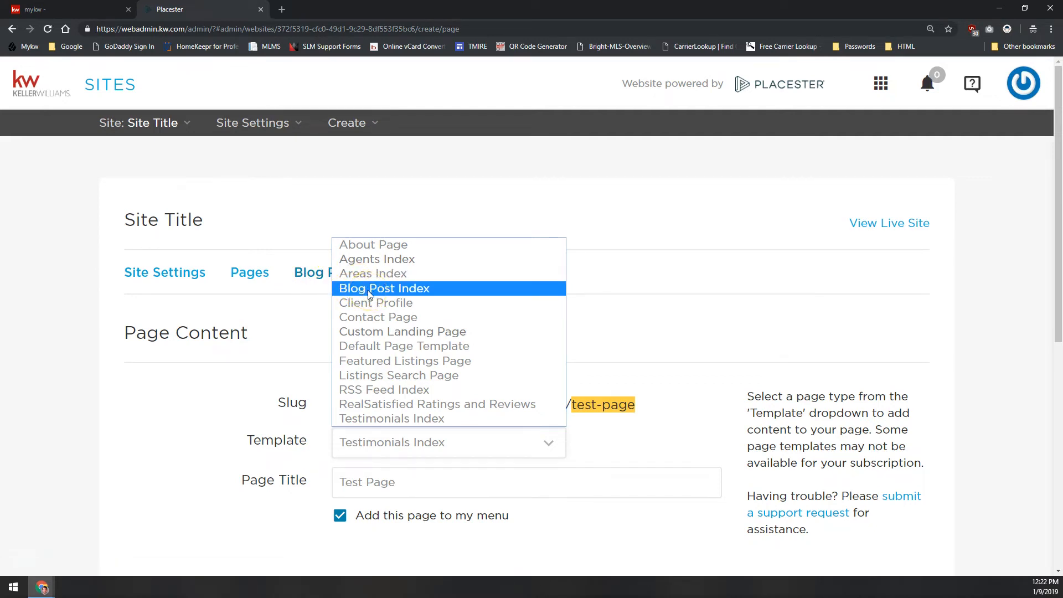
{"action": "left_click", "coordinate": [377, 307]}
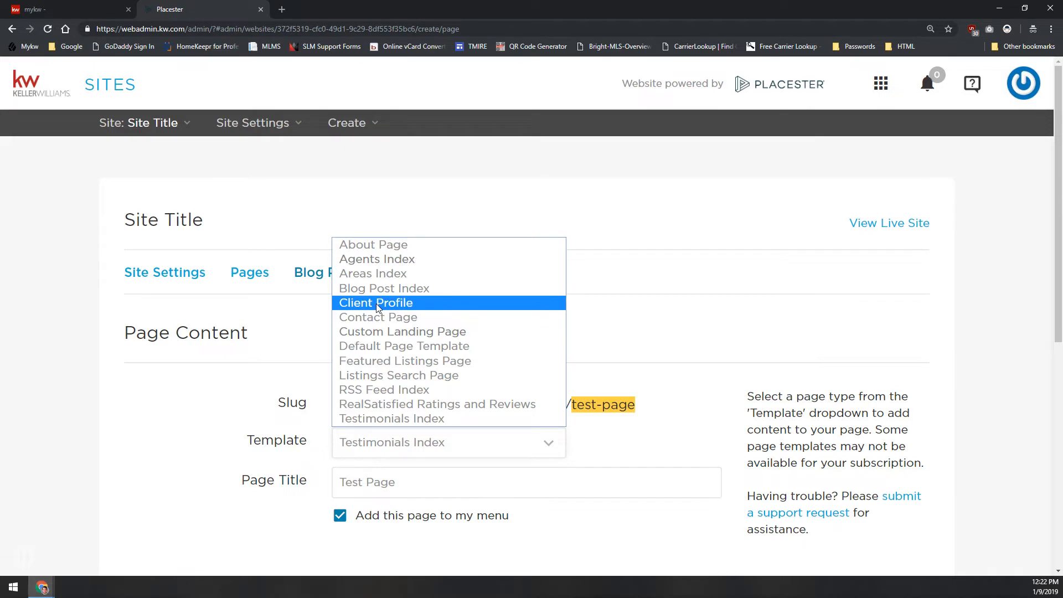
{"action": "left_click", "coordinate": [357, 320]}
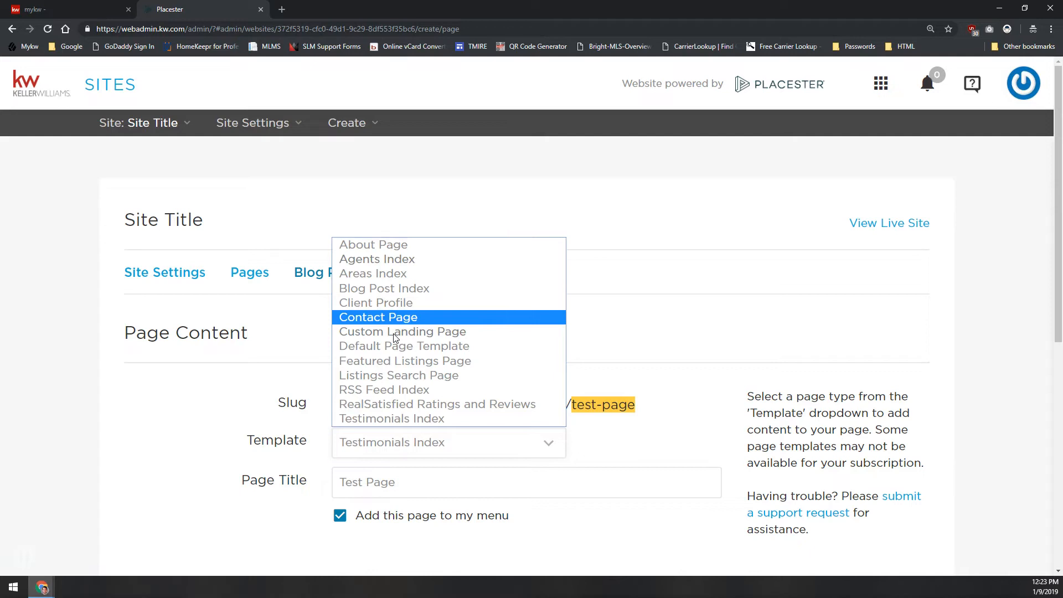
{"action": "left_click", "coordinate": [386, 349]}
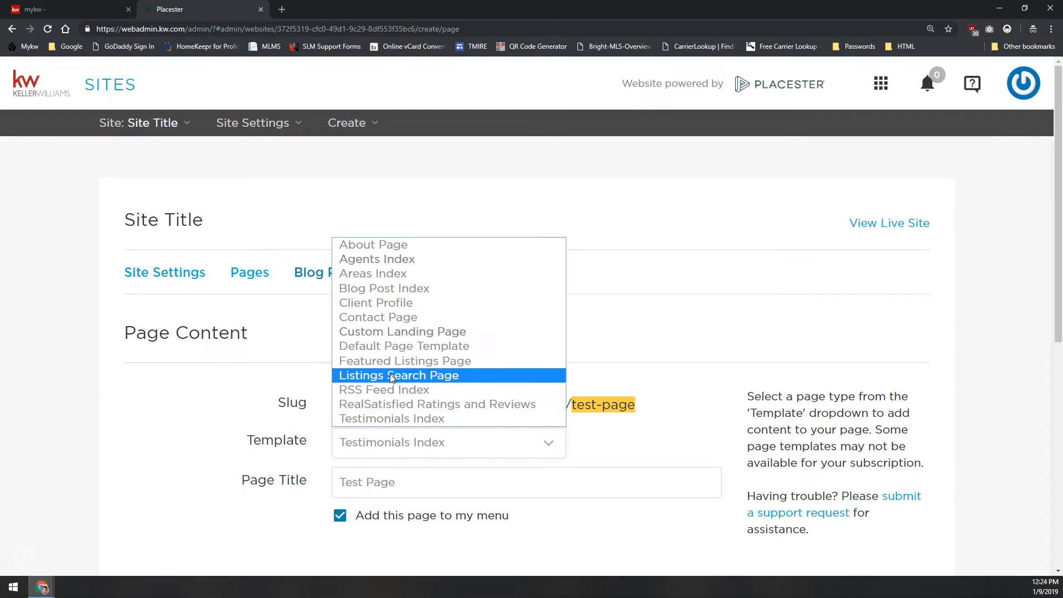
{"action": "left_click", "coordinate": [408, 392]}
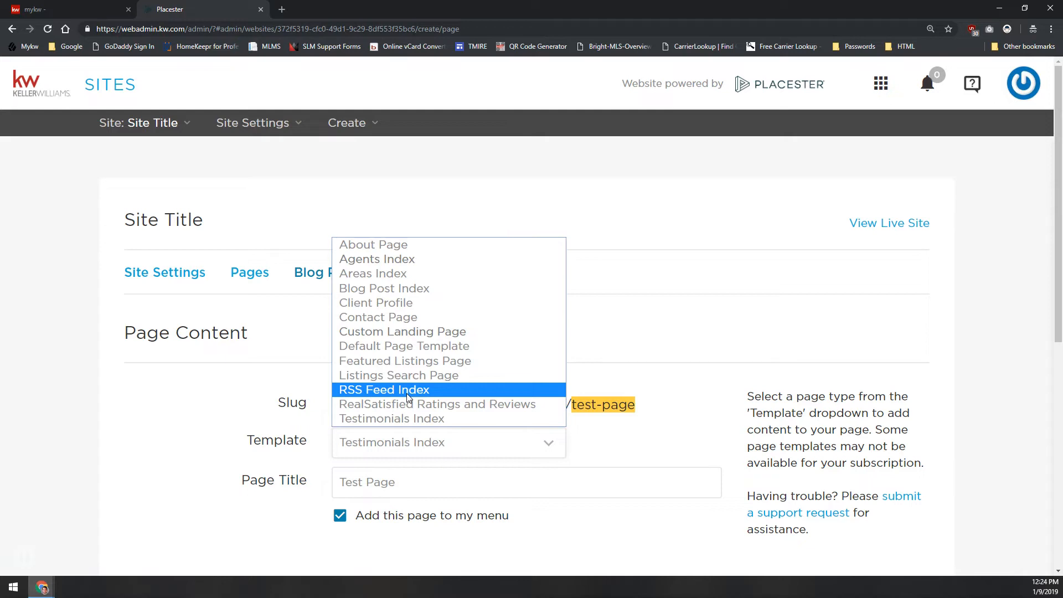
{"action": "left_click", "coordinate": [392, 394]}
{"action": "left_click", "coordinate": [387, 405]}
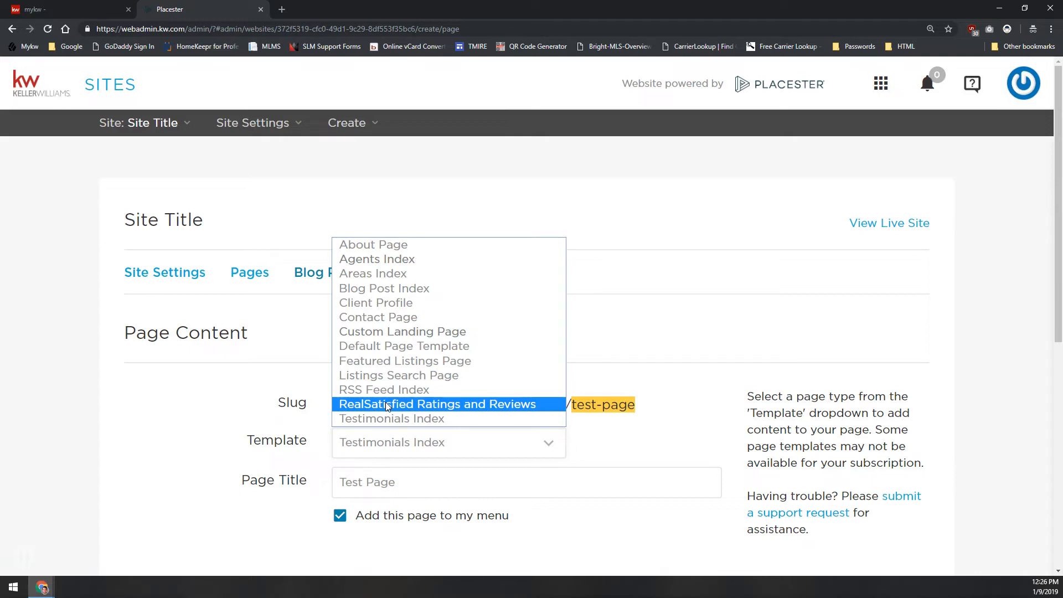
{"action": "left_click", "coordinate": [383, 422]}
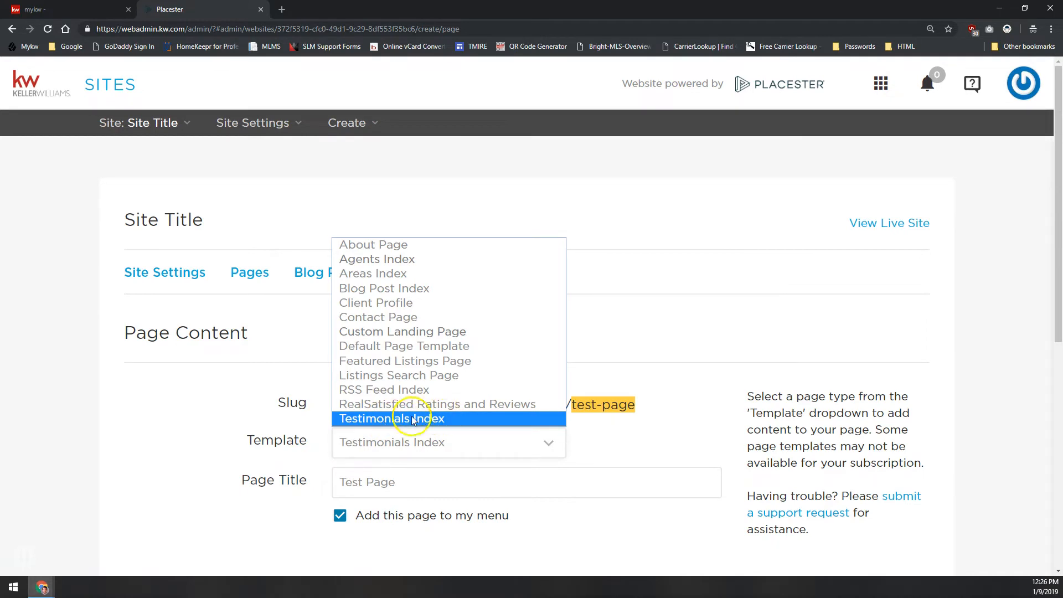
{"action": "left_click", "coordinate": [335, 325]}
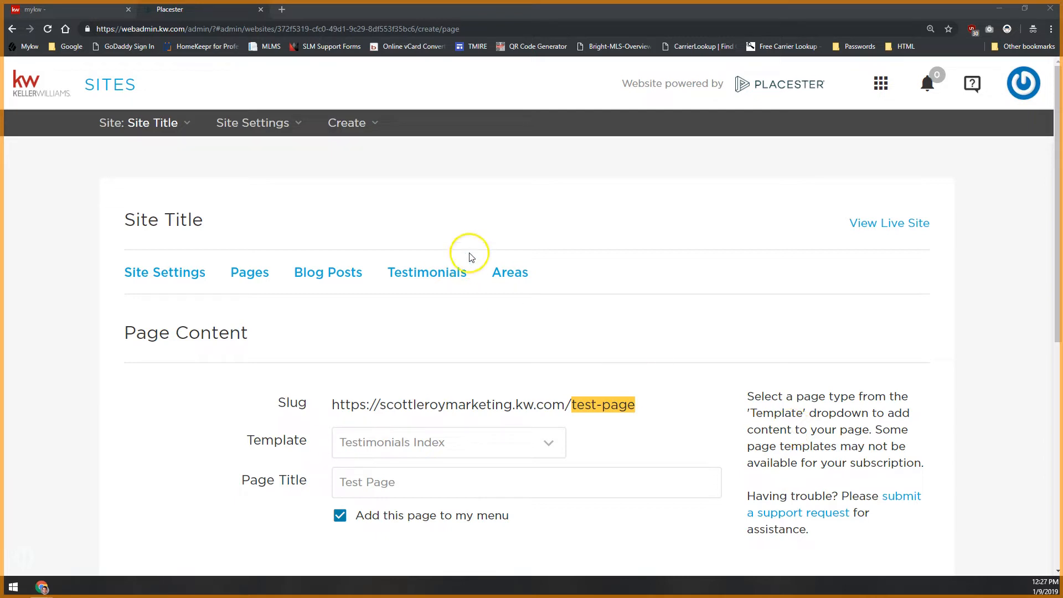
Switch the new page's template from the Testimonials Index to the Default Page Template
{"action": "left_click", "coordinate": [404, 430]}
{"action": "left_click", "coordinate": [405, 432]}
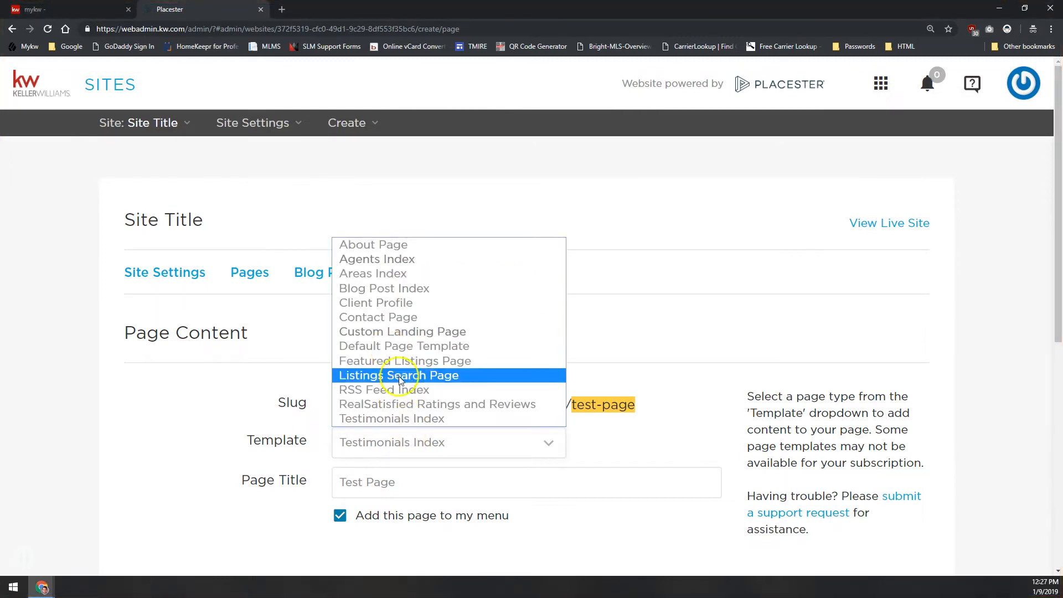
{"action": "left_click", "coordinate": [403, 347]}
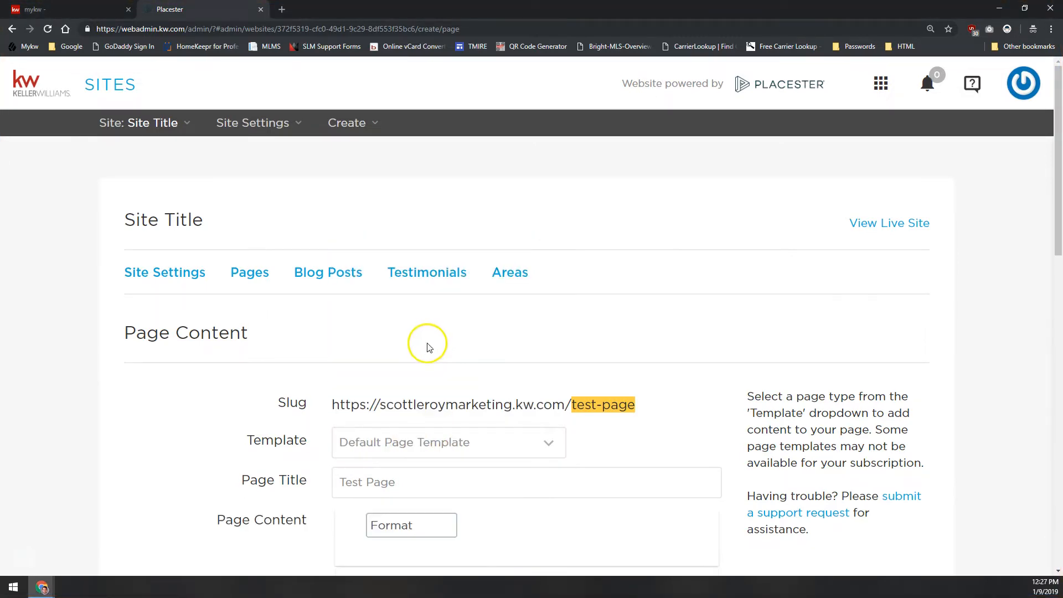
Examine the default template's form, from the Page Content editor and Display Full Width option to the SEO meta fields
{"action": "scroll", "coordinate": [413, 328], "scroll_direction": "down", "scroll_amount": 5}
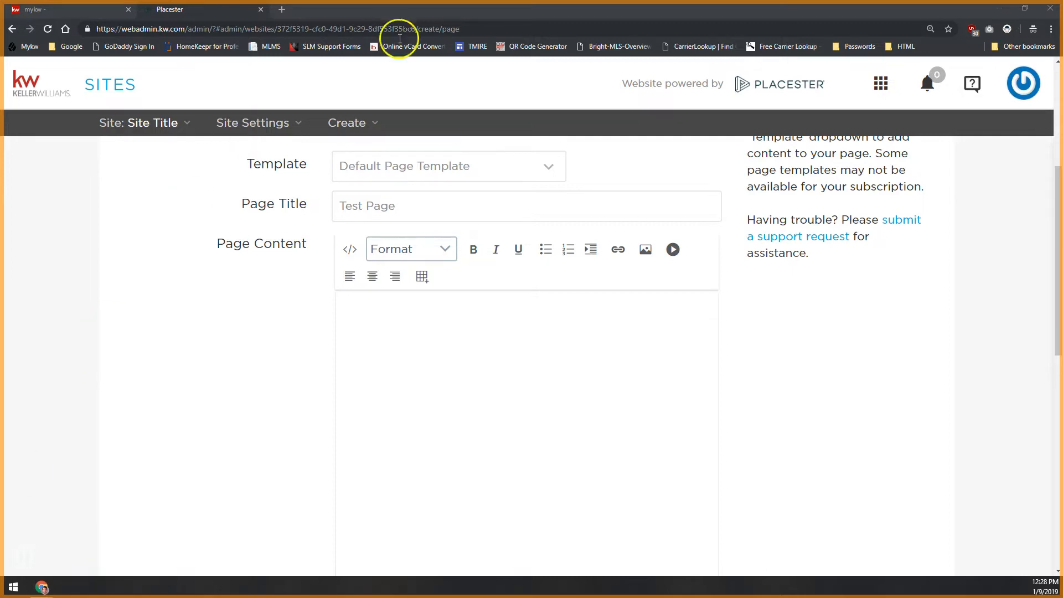
{"action": "scroll", "coordinate": [386, 225], "scroll_direction": "up", "scroll_amount": 2}
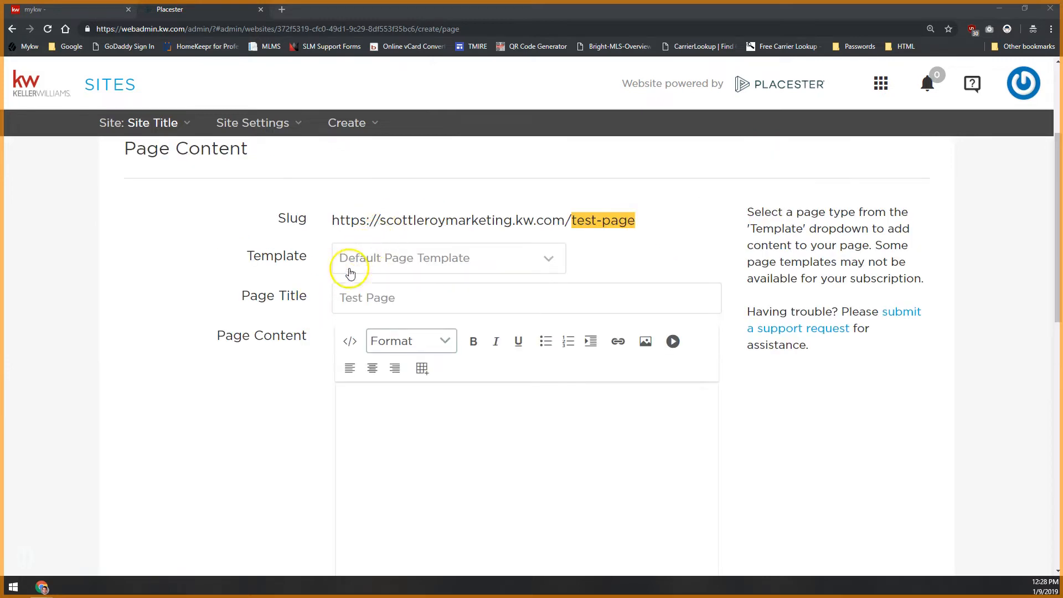
{"action": "scroll", "coordinate": [364, 354], "scroll_direction": "down", "scroll_amount": 2}
{"action": "scroll", "coordinate": [446, 402], "scroll_direction": "down", "scroll_amount": 2}
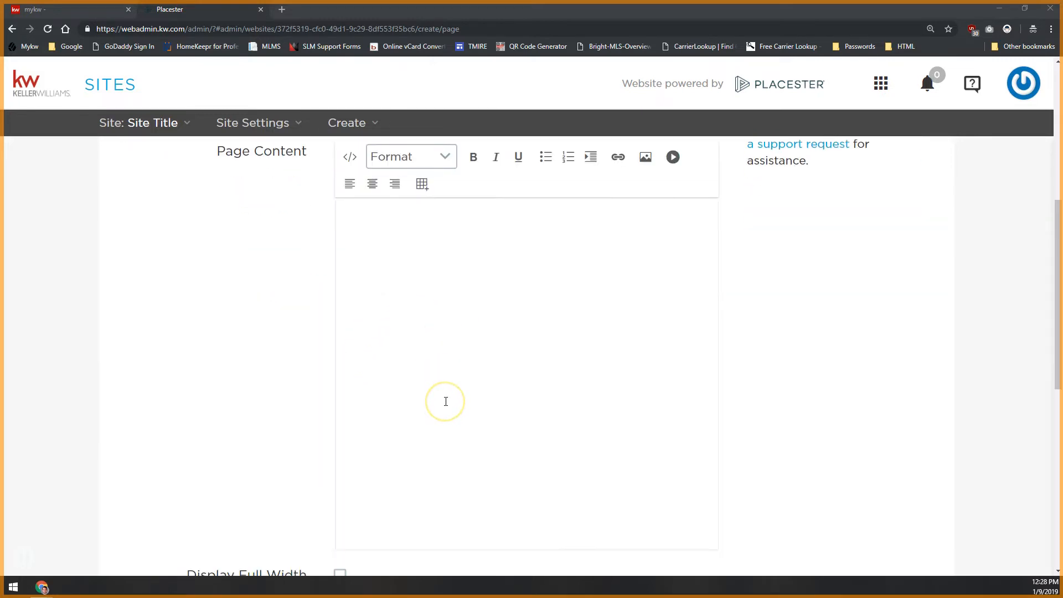
{"action": "left_click", "coordinate": [510, 178]}
{"action": "left_click", "coordinate": [510, 247]}
{"action": "left_click", "coordinate": [569, 235]}
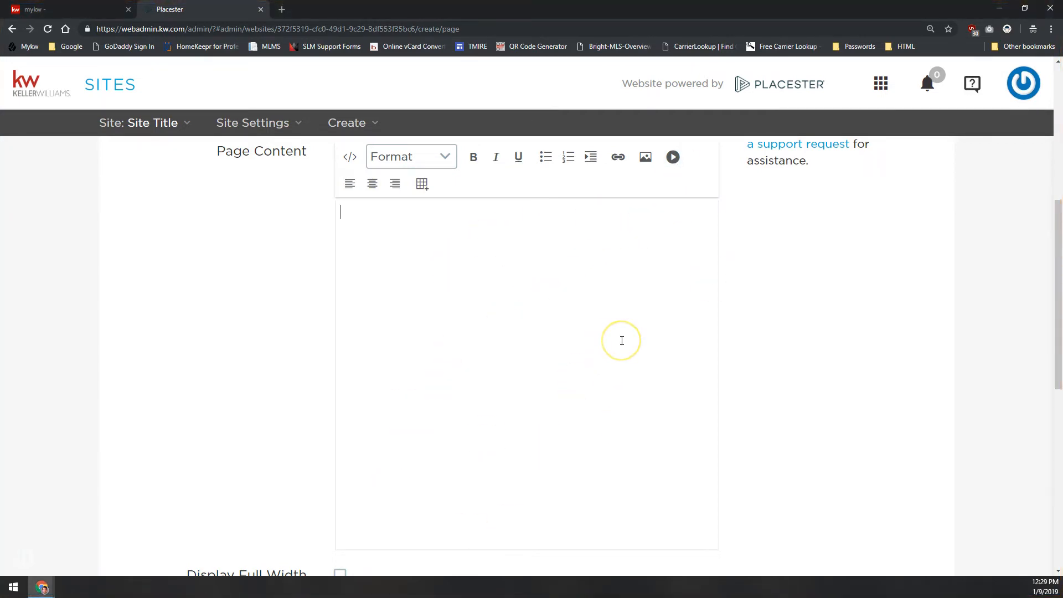
{"action": "scroll", "coordinate": [265, 361], "scroll_direction": "down", "scroll_amount": 1}
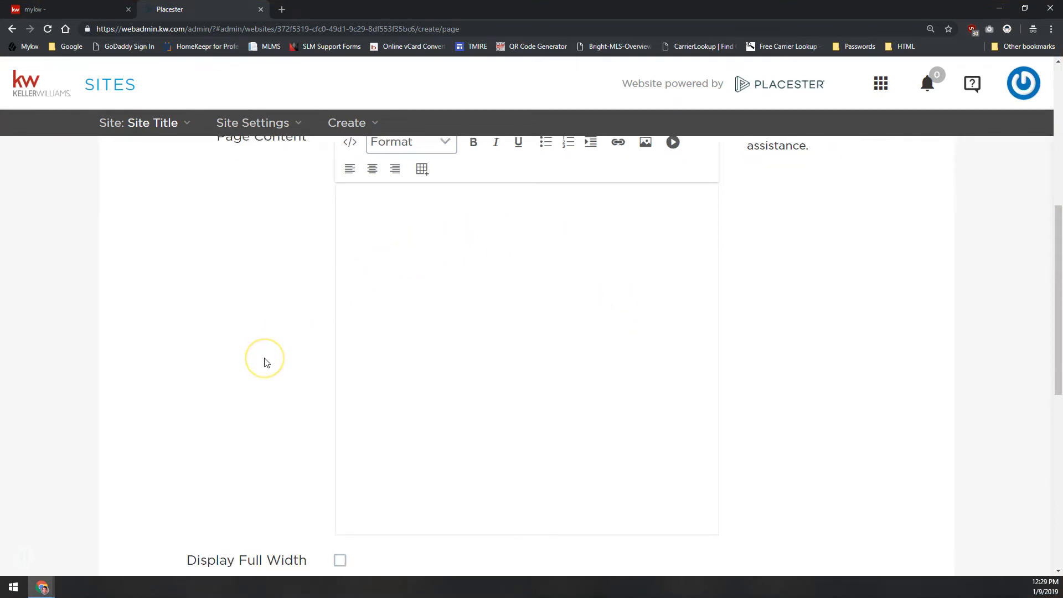
{"action": "scroll", "coordinate": [265, 361], "scroll_direction": "down", "scroll_amount": 5}
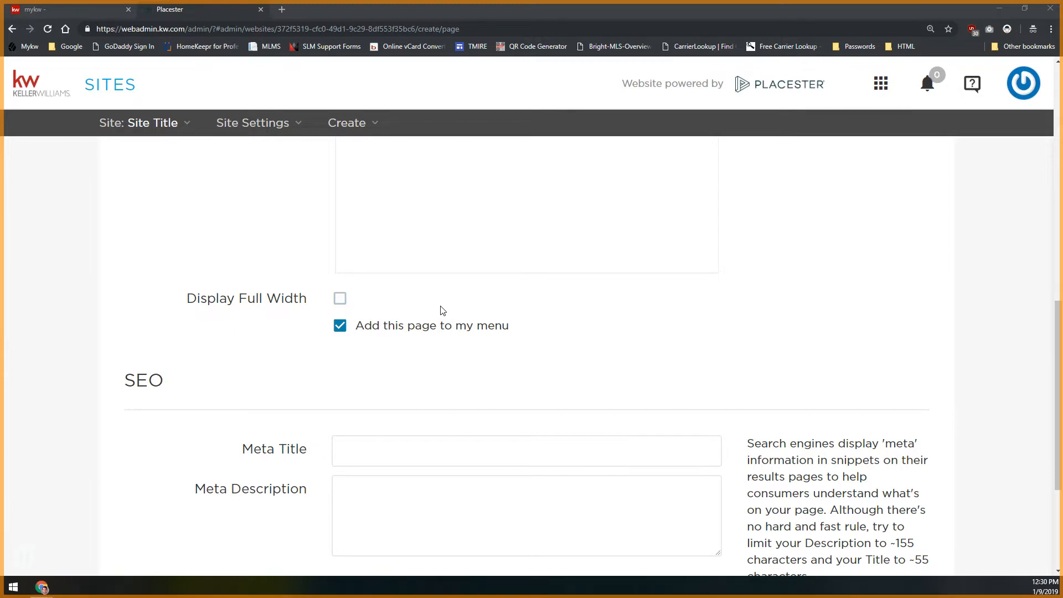
{"action": "scroll", "coordinate": [403, 330], "scroll_direction": "down", "scroll_amount": 3}
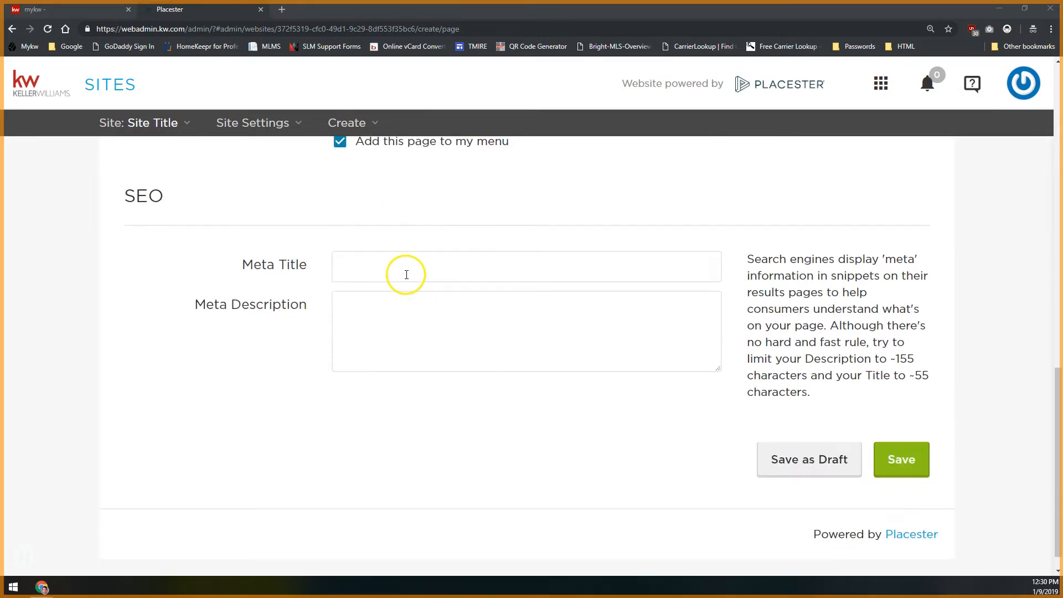
{"action": "left_click", "coordinate": [394, 275]}
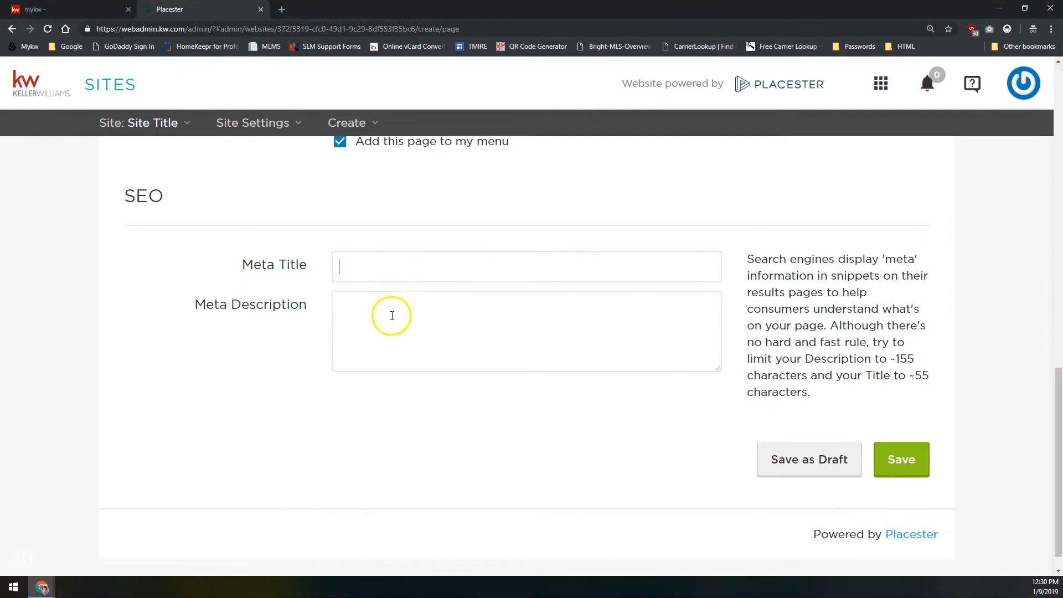
{"action": "left_click_drag", "start_coordinate": [164, 198], "coordinate": [112, 199]}
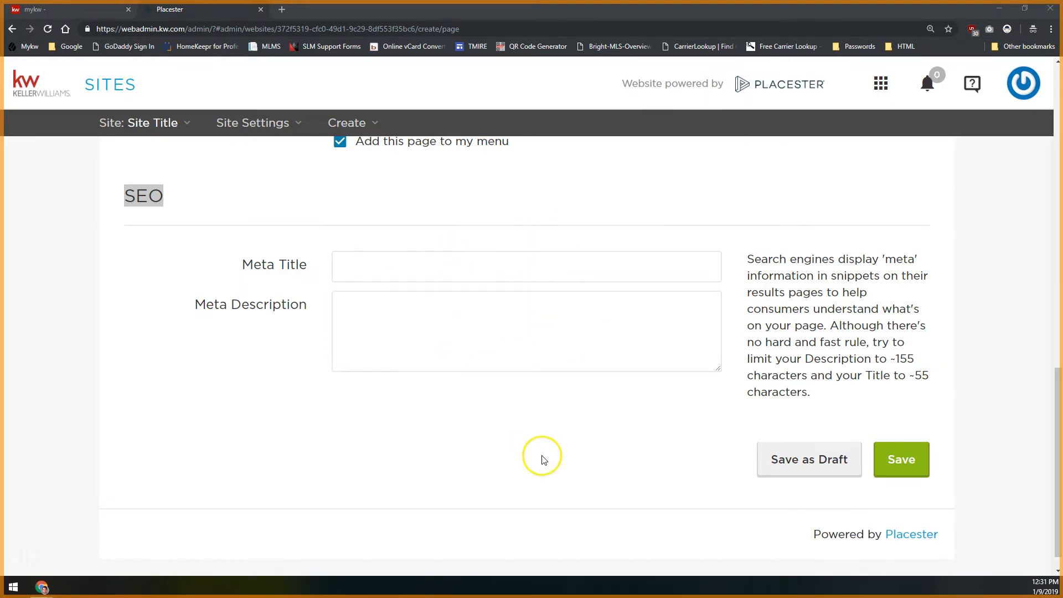
Set the new page's template to Areas Index
{"action": "scroll", "coordinate": [546, 475], "scroll_direction": "up", "scroll_amount": 7}
{"action": "scroll", "coordinate": [546, 475], "scroll_direction": "up", "scroll_amount": 7}
{"action": "scroll", "coordinate": [373, 361], "scroll_direction": "down", "scroll_amount": 2}
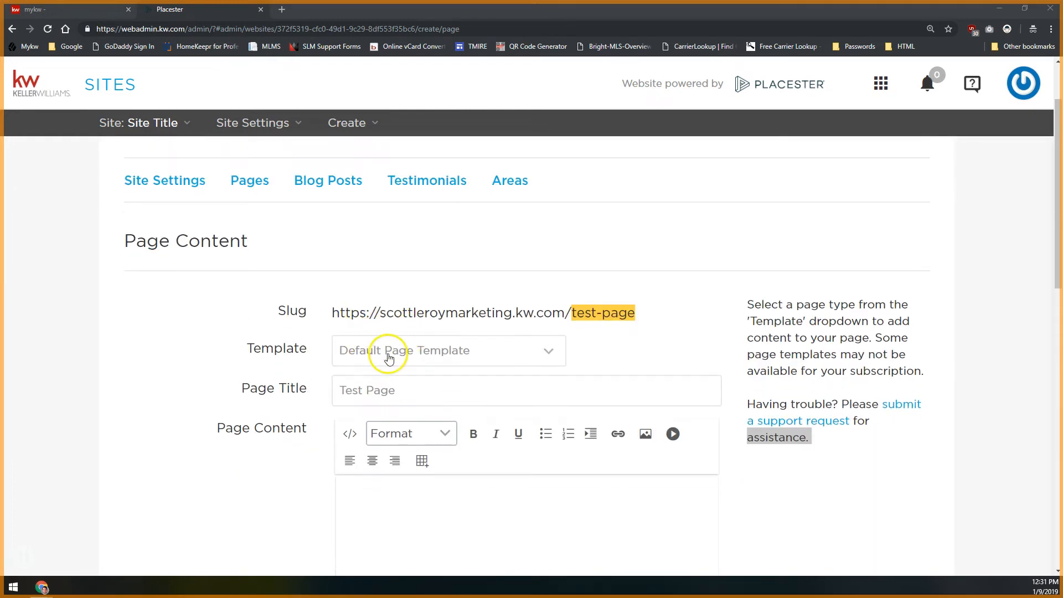
{"action": "left_click", "coordinate": [389, 357]}
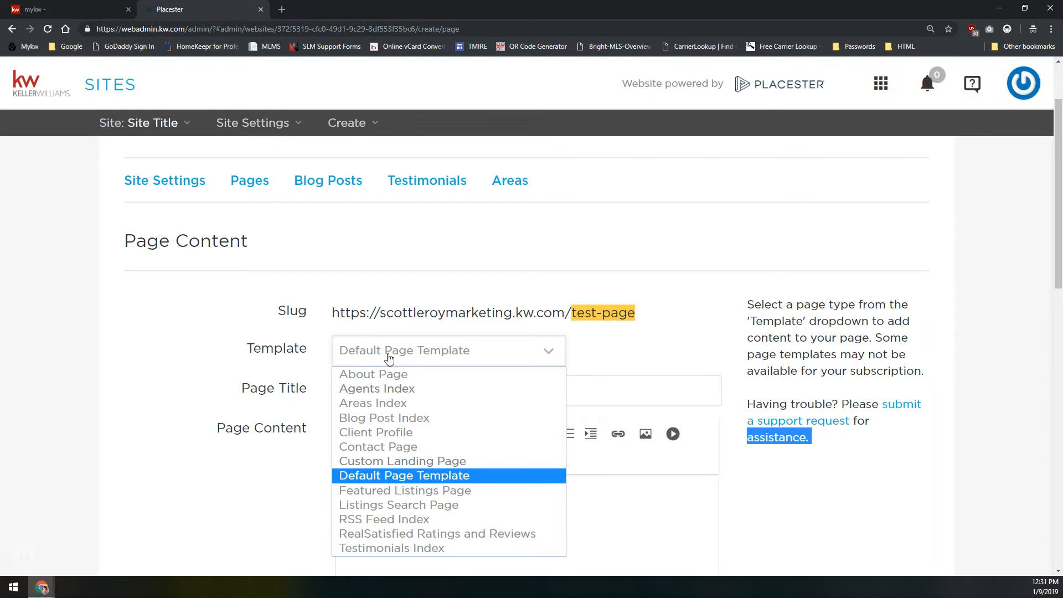
{"action": "left_click", "coordinate": [368, 405]}
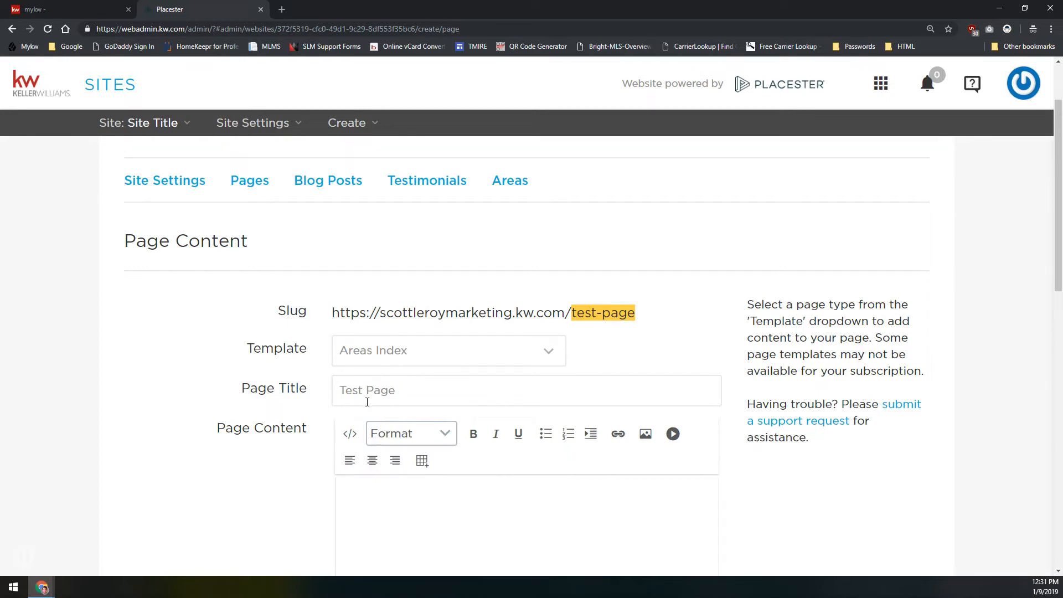
{"action": "left_click", "coordinate": [381, 349]}
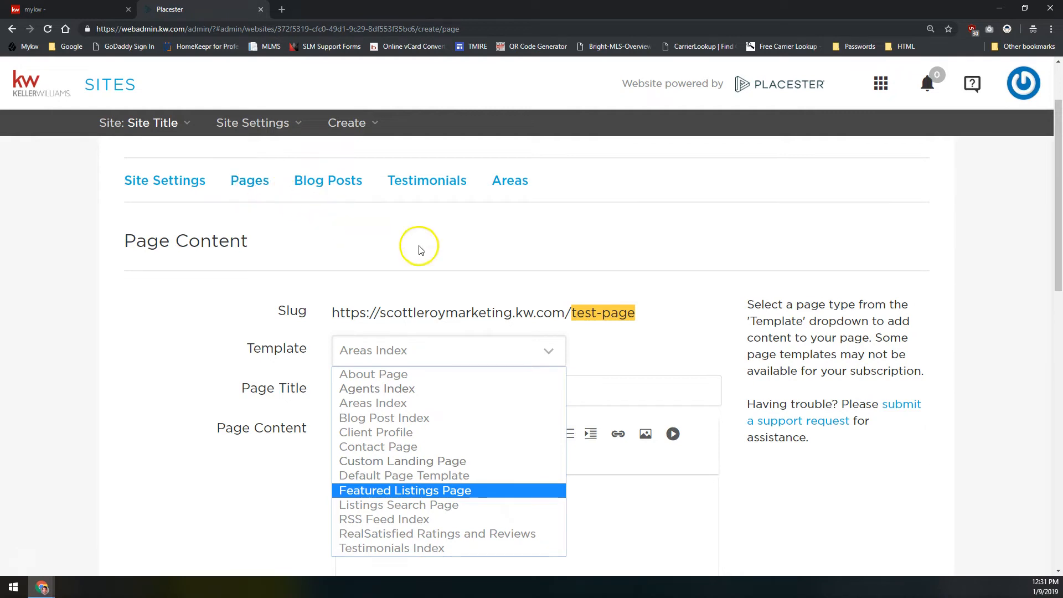
{"action": "left_click", "coordinate": [366, 404]}
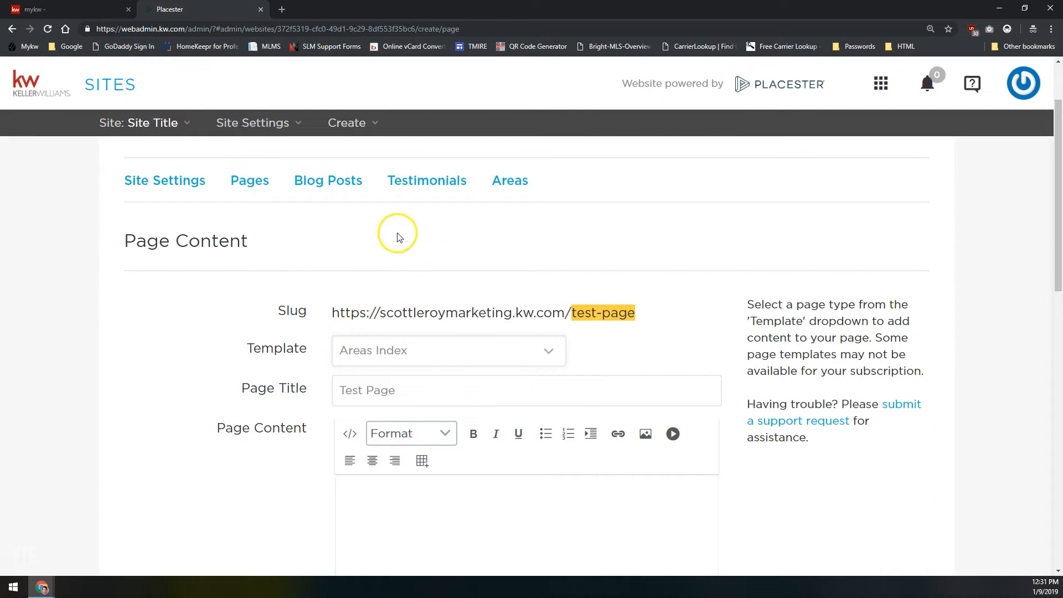
Replace the page title with "My Service Areas"
{"action": "left_click_drag", "start_coordinate": [406, 390], "coordinate": [330, 389]}
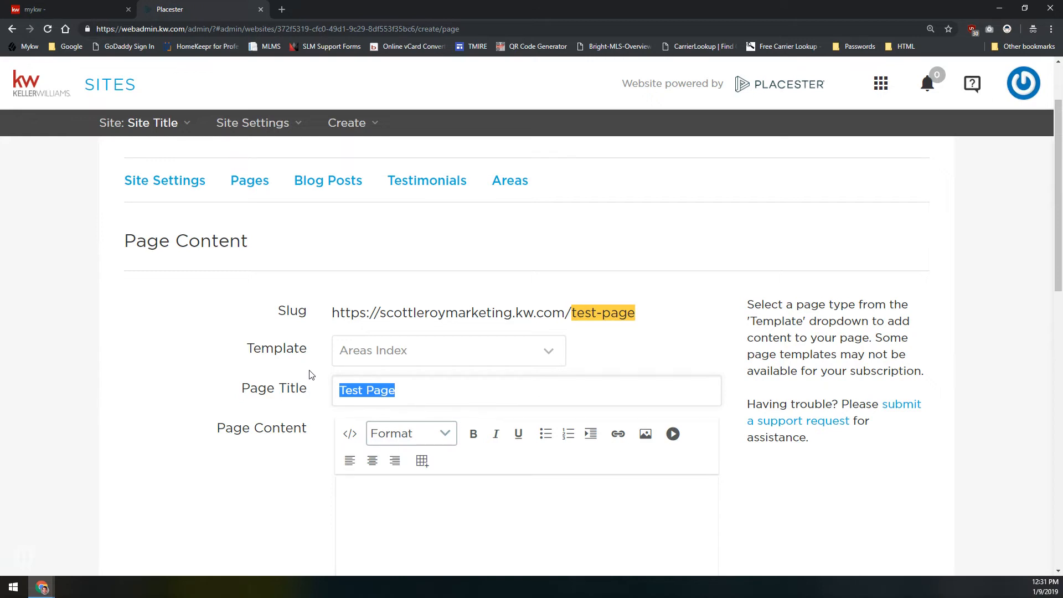
{"action": "type", "text": "My Seal"}
{"action": "key", "text": "BackSpace"}
{"action": "key", "text": "BackSpace"}
{"action": "type", "text": "rvice Aaa"}
{"action": "key", "text": "BackSpace"}
{"action": "key", "text": "BackSpace"}
{"action": "type", "text": "reas"}
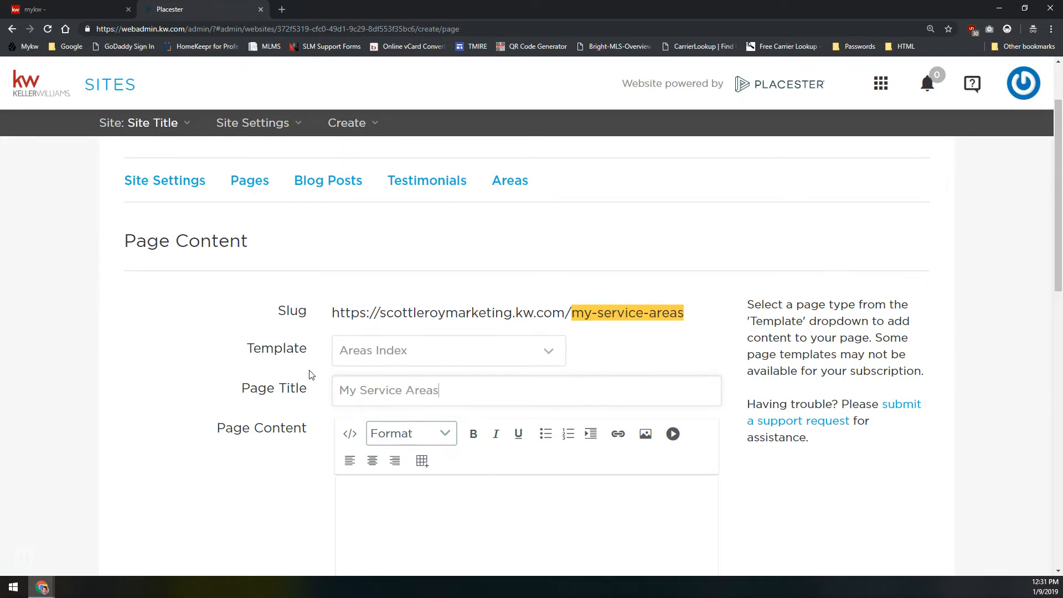
Enter "These are my area pages" as the body text in the Page Content editor
{"action": "scroll", "coordinate": [310, 375], "scroll_direction": "down", "scroll_amount": 4}
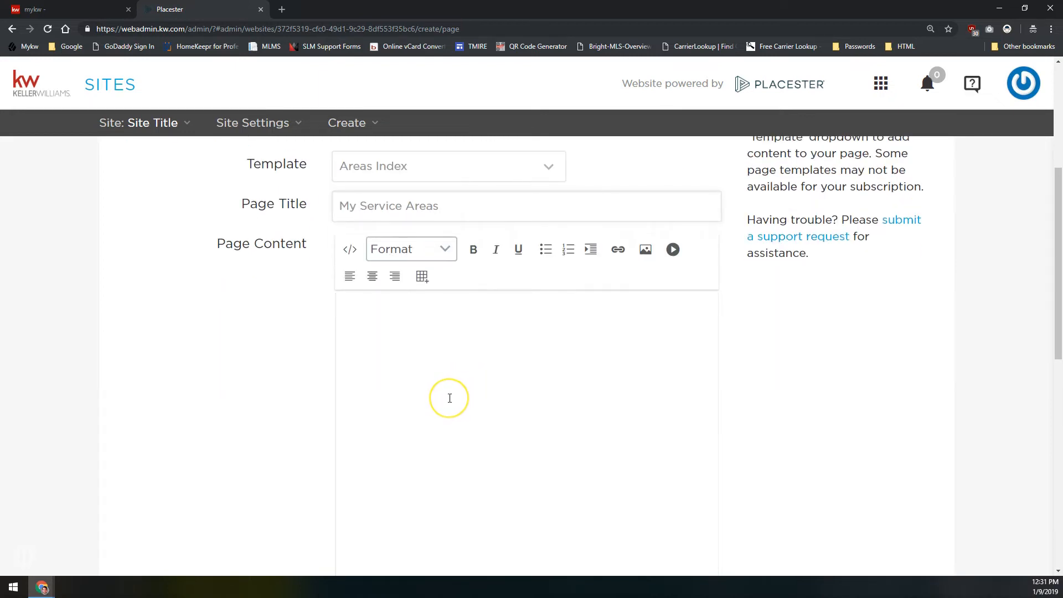
{"action": "scroll", "coordinate": [446, 382], "scroll_direction": "up", "scroll_amount": 5}
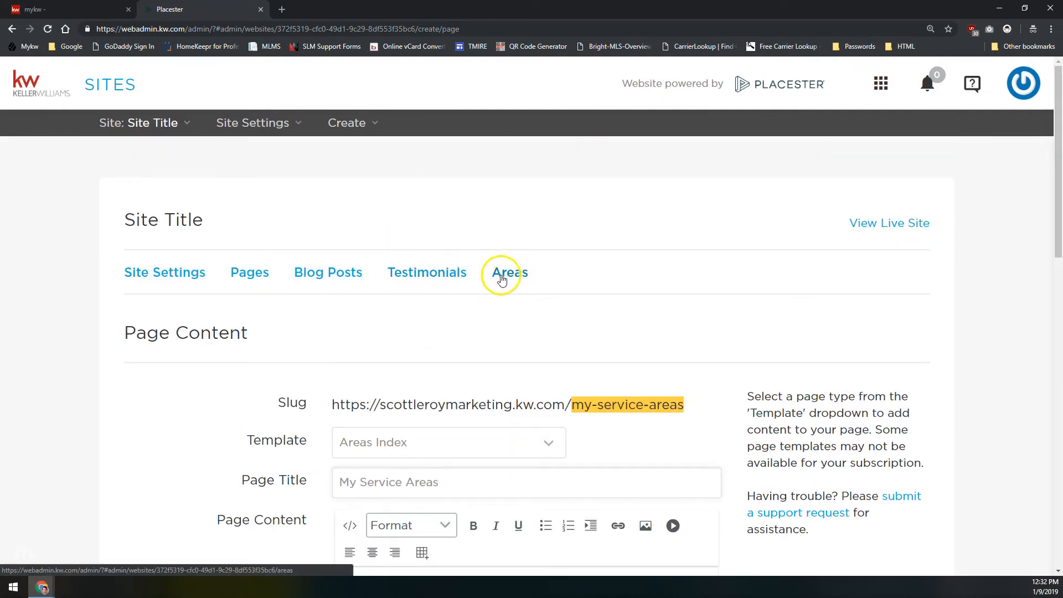
{"action": "scroll", "coordinate": [376, 326], "scroll_direction": "down", "scroll_amount": 5}
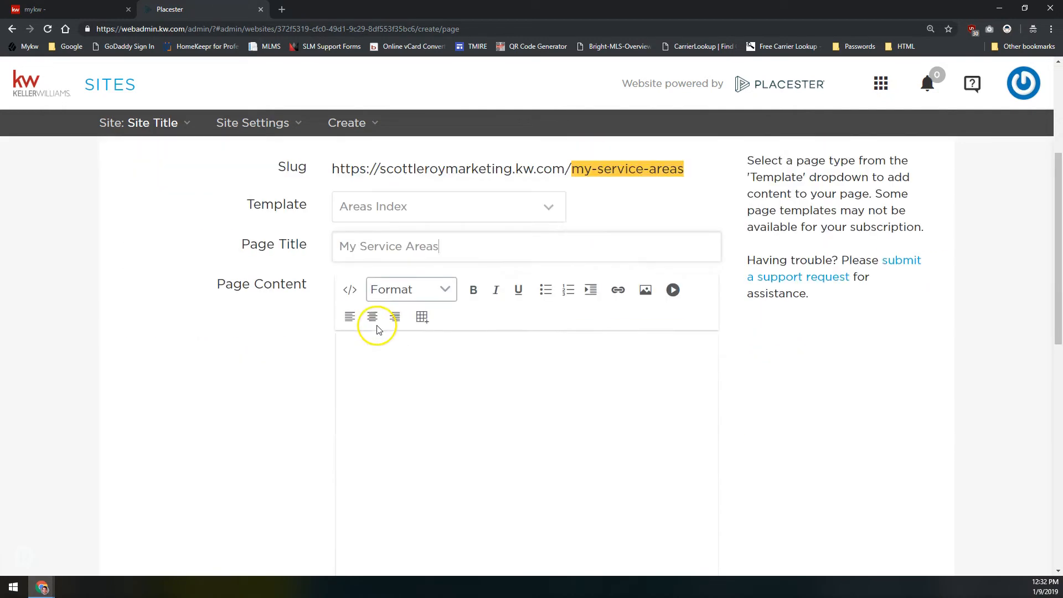
{"action": "left_click", "coordinate": [483, 355]}
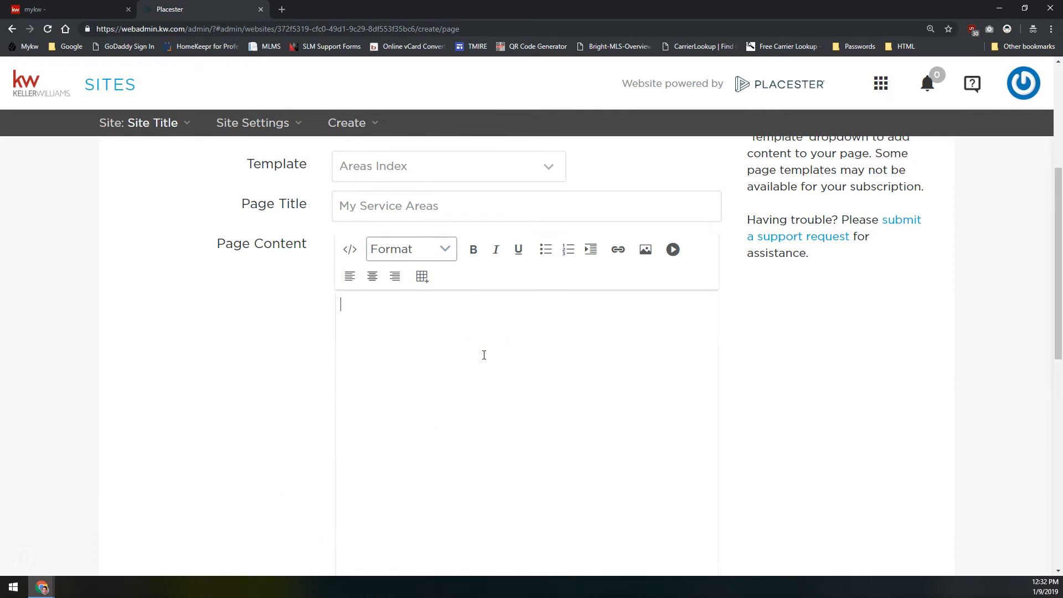
{"action": "type", "text": "These are my area pages"}
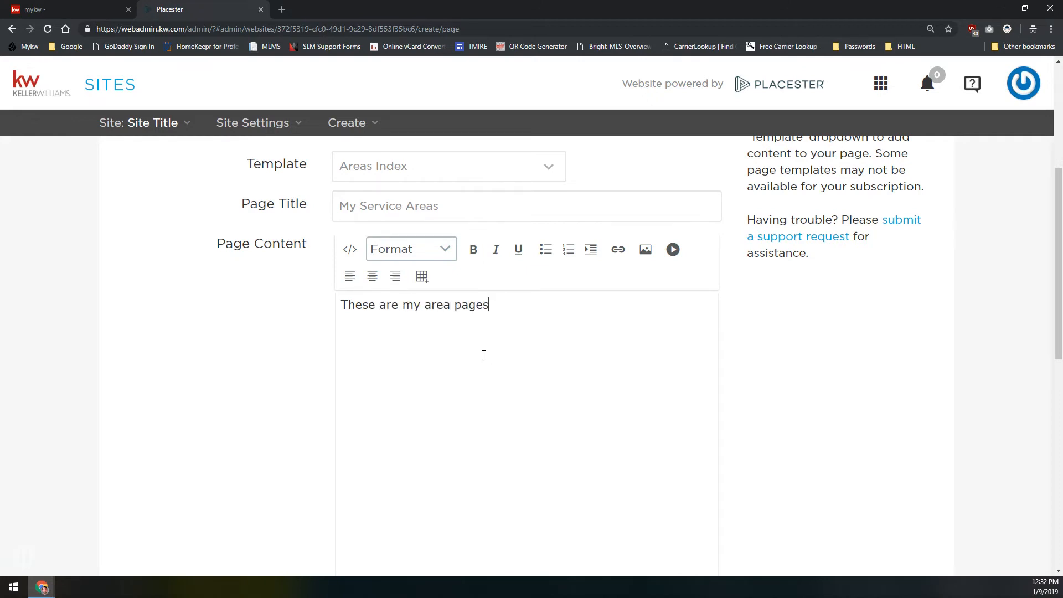
Save the My Service Areas page with its menu entry kept, and dismiss the offer to edit the menu
{"action": "scroll", "coordinate": [290, 297], "scroll_direction": "down", "scroll_amount": 8}
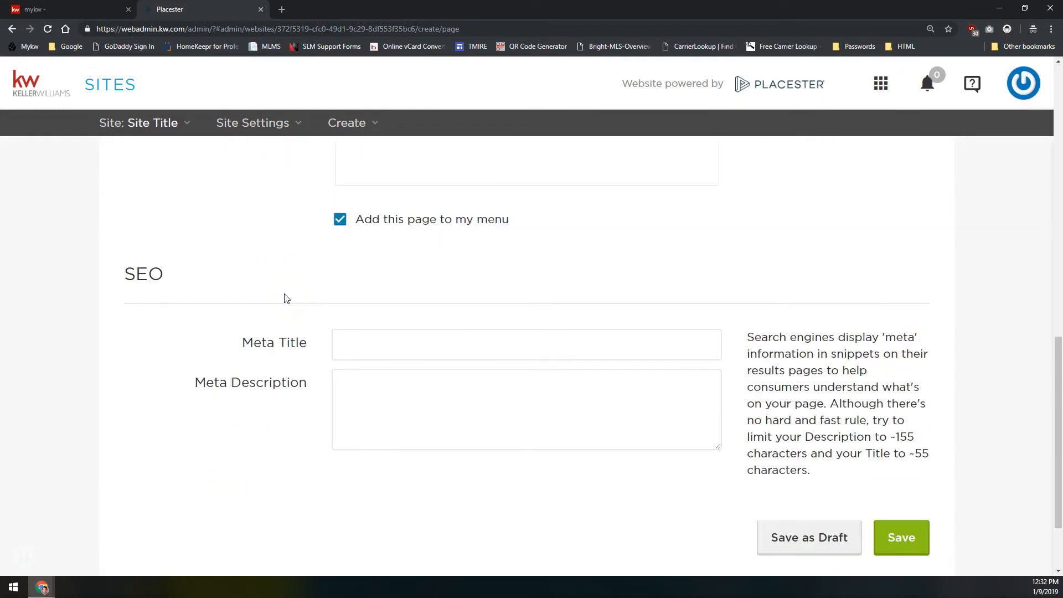
{"action": "scroll", "coordinate": [286, 298], "scroll_direction": "up", "scroll_amount": 2}
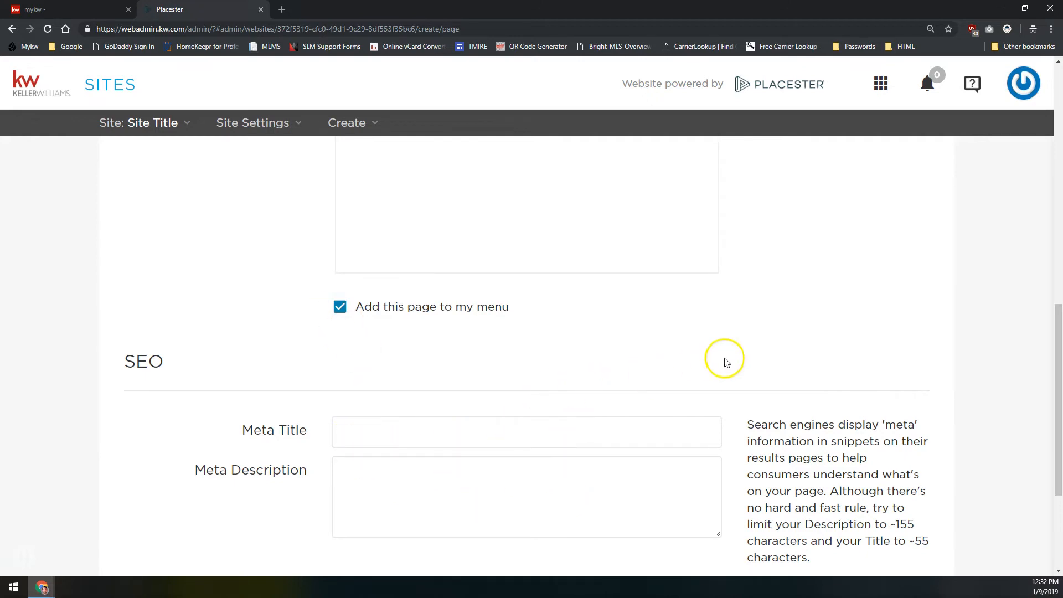
{"action": "scroll", "coordinate": [724, 359], "scroll_direction": "down", "scroll_amount": 4}
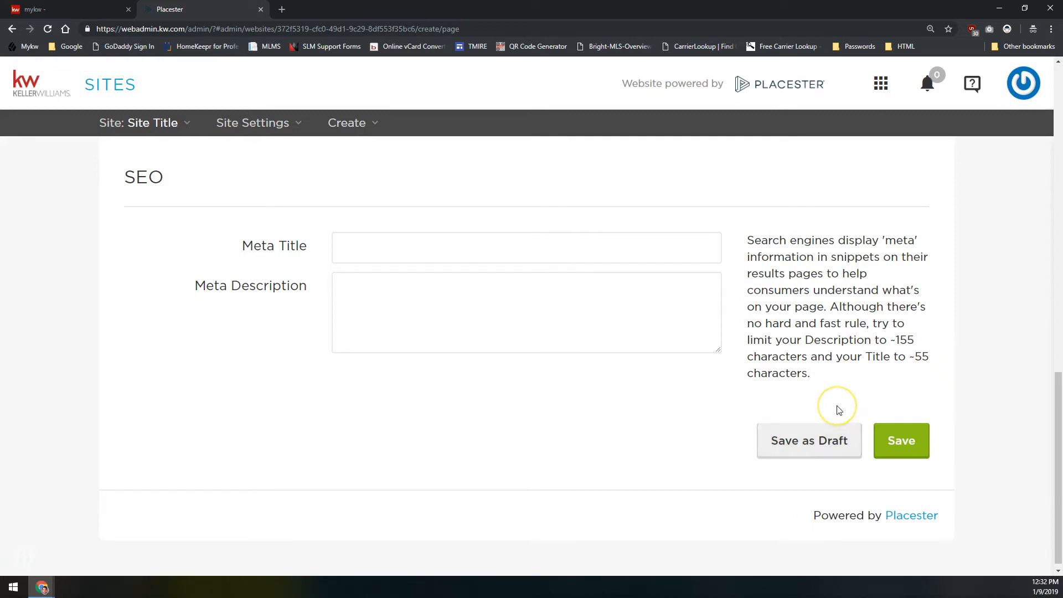
{"action": "left_click", "coordinate": [911, 440]}
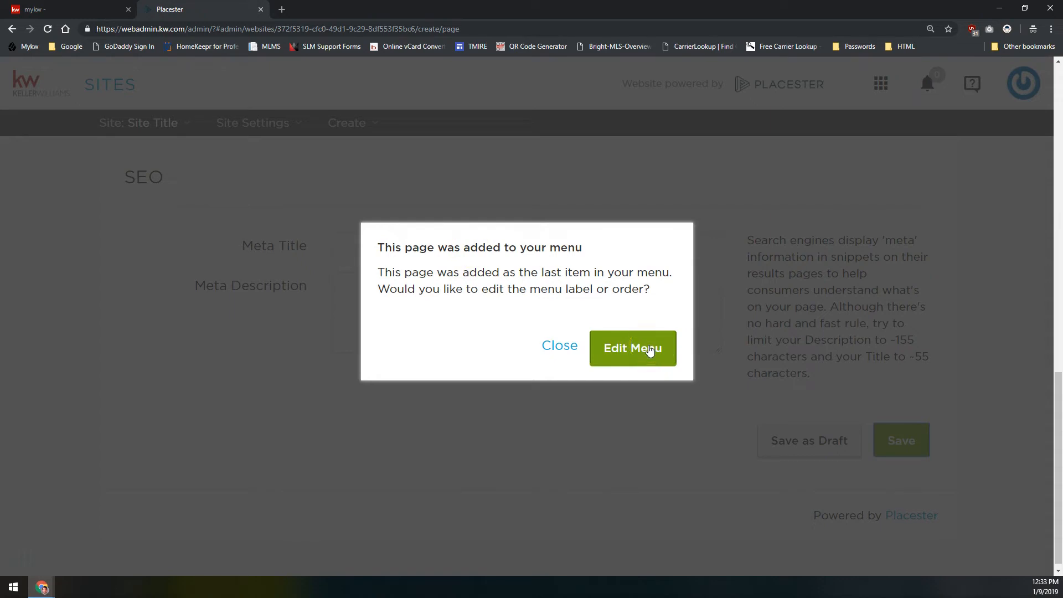
{"action": "left_click", "coordinate": [559, 346]}
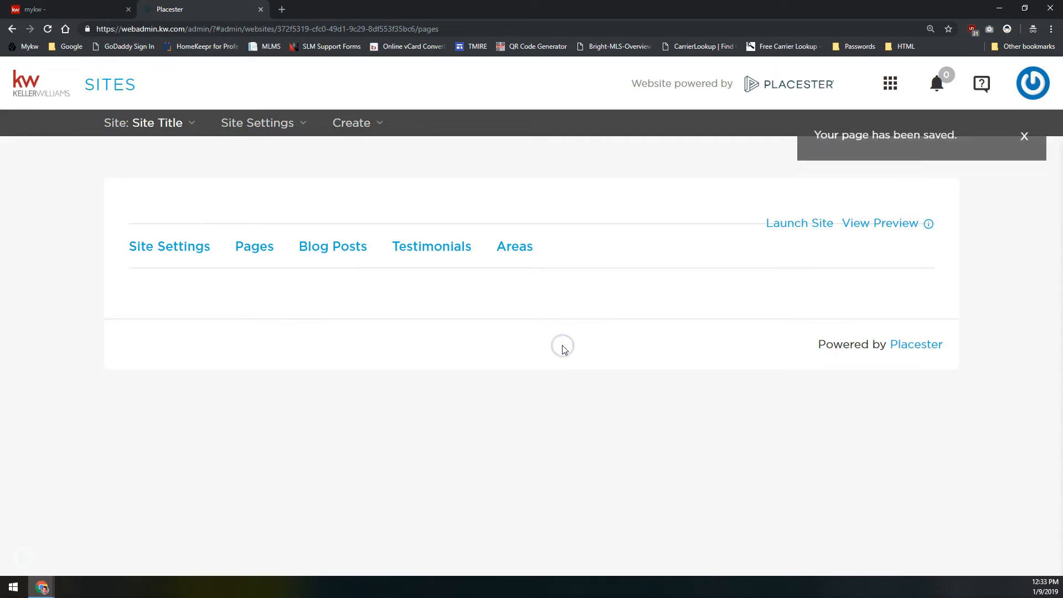
Check for My Service Areas in the Pages list and start another new page
{"action": "scroll", "coordinate": [307, 286], "scroll_direction": "down", "scroll_amount": 5}
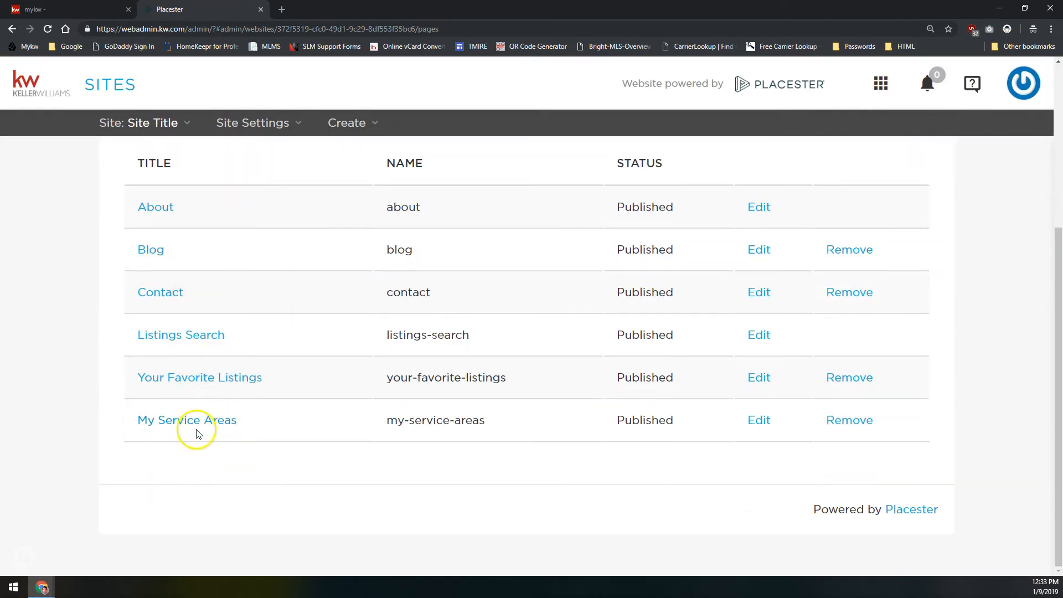
{"action": "scroll", "coordinate": [200, 410], "scroll_direction": "up", "scroll_amount": 3}
{"action": "left_click", "coordinate": [248, 273]}
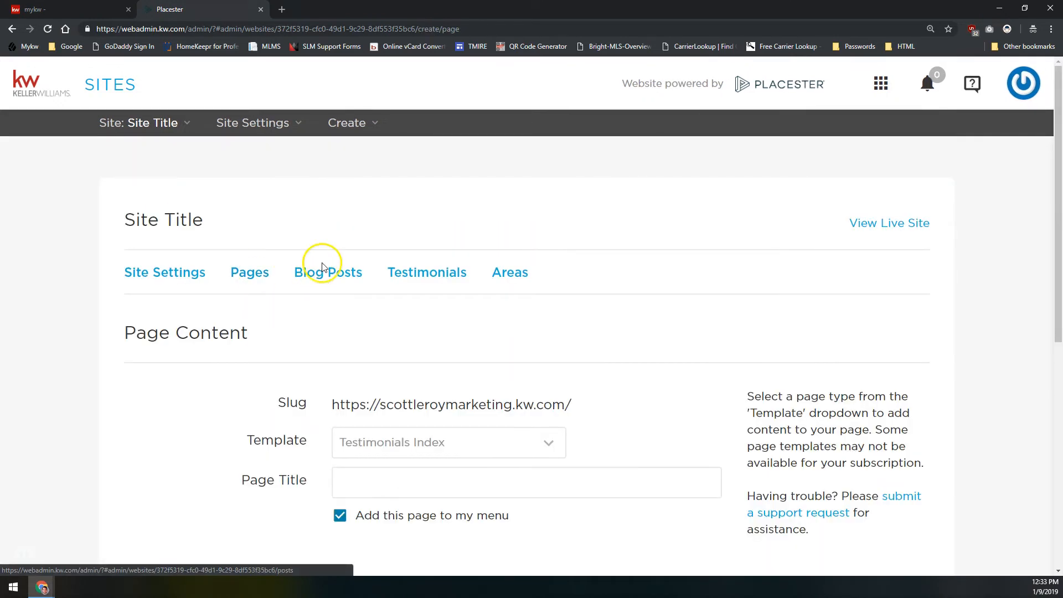
{"action": "scroll", "coordinate": [376, 318], "scroll_direction": "down", "scroll_amount": 1}
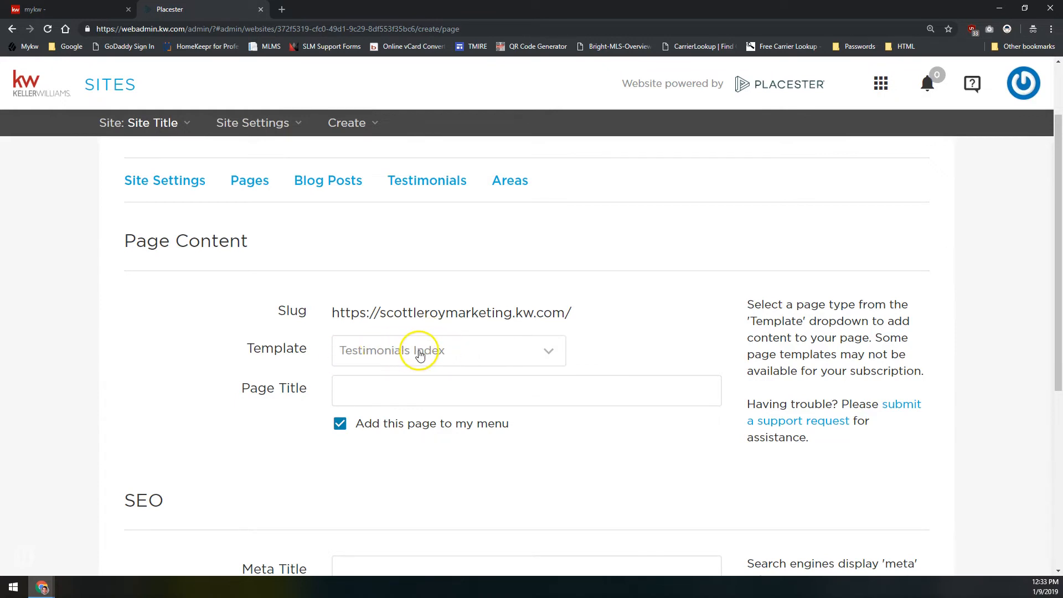
Title the new Testimonials Index page "From The Horse's Mouth" and review its slug and options
{"action": "left_click", "coordinate": [434, 392]}
{"action": "left_click", "coordinate": [420, 368]}
{"action": "type", "text": "From The Horse's Mouth"}
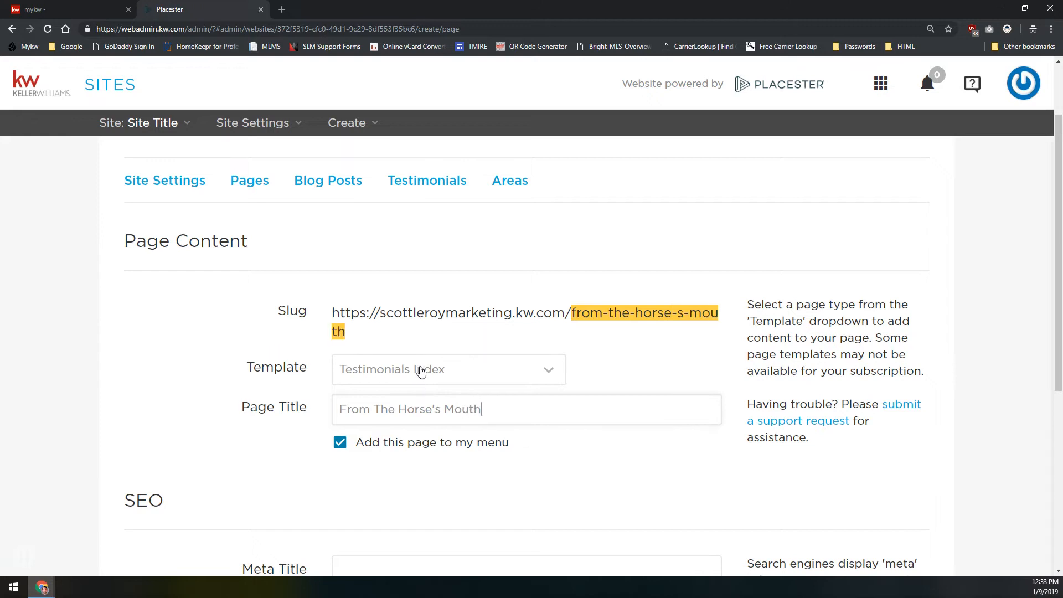
{"action": "scroll", "coordinate": [355, 388], "scroll_direction": "down", "scroll_amount": 2}
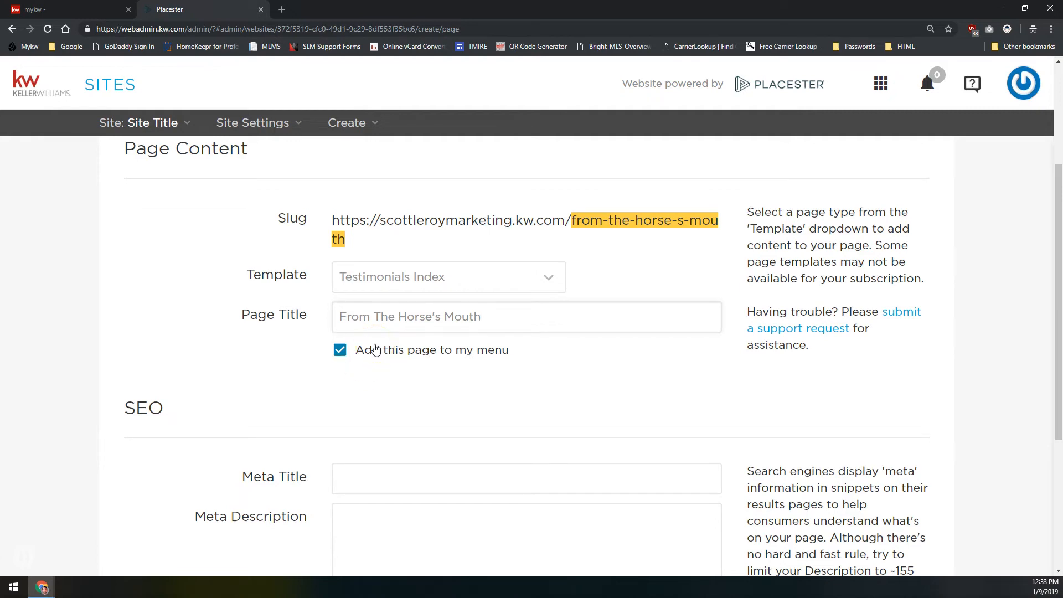
{"action": "scroll", "coordinate": [376, 350], "scroll_direction": "up", "scroll_amount": 4}
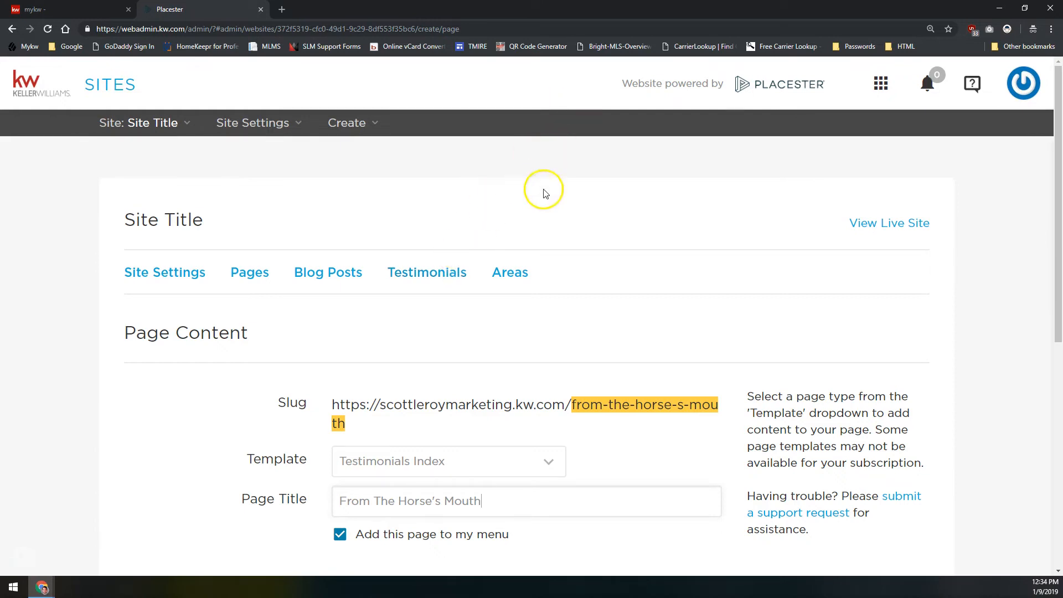
{"action": "left_click", "coordinate": [458, 280]}
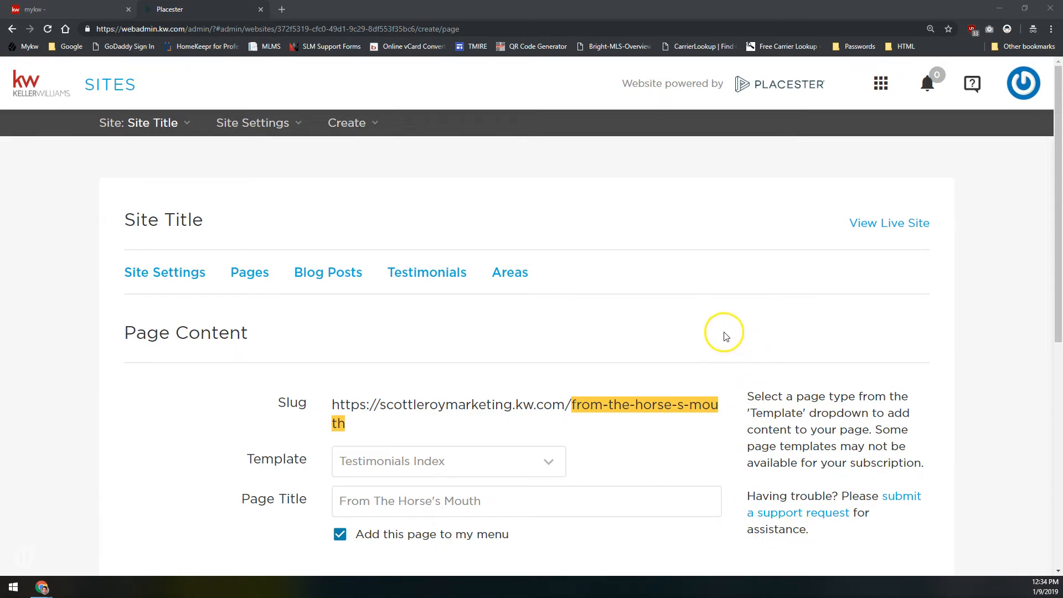
Save the From The Horse's Mouth page without editing its menu entry, and check for it in the Pages list
{"action": "left_click", "coordinate": [610, 407]}
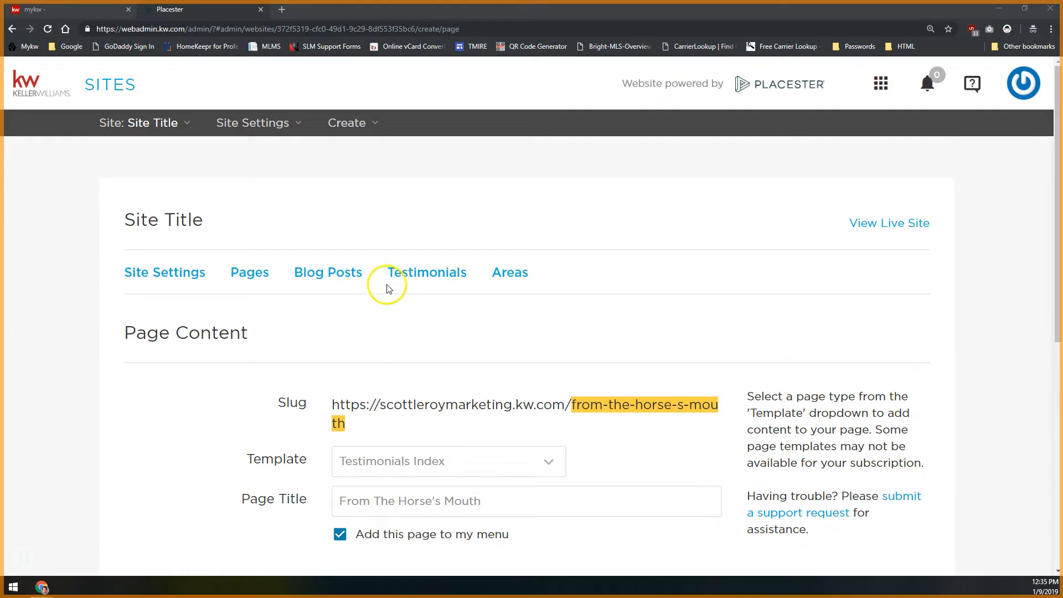
{"action": "scroll", "coordinate": [388, 310], "scroll_direction": "down", "scroll_amount": 2}
{"action": "scroll", "coordinate": [609, 388], "scroll_direction": "down", "scroll_amount": 5}
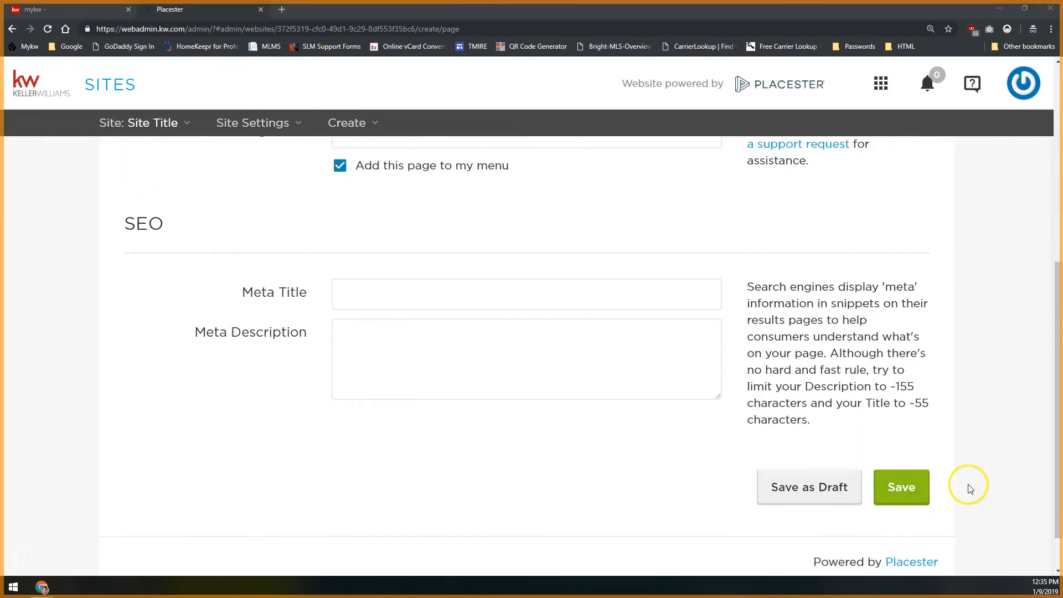
{"action": "left_click", "coordinate": [901, 487]}
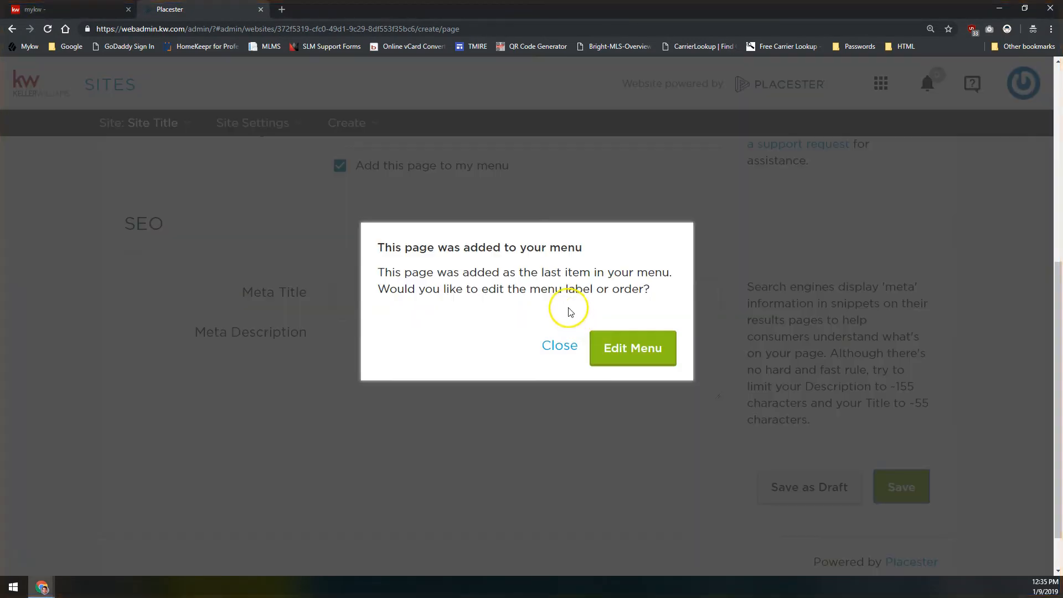
{"action": "left_click", "coordinate": [560, 345]}
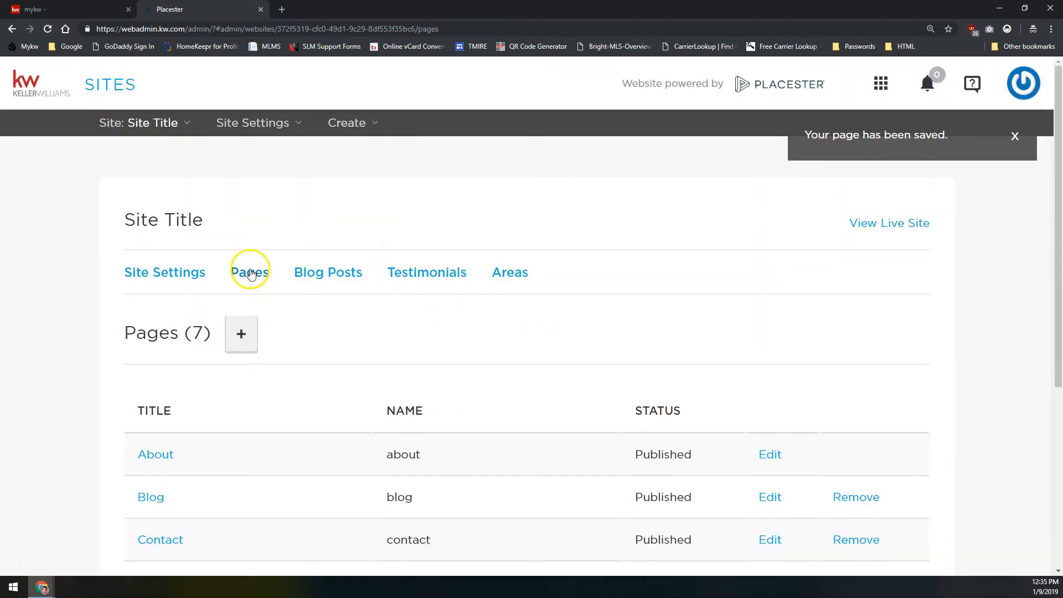
{"action": "scroll", "coordinate": [253, 347], "scroll_direction": "down", "scroll_amount": 3}
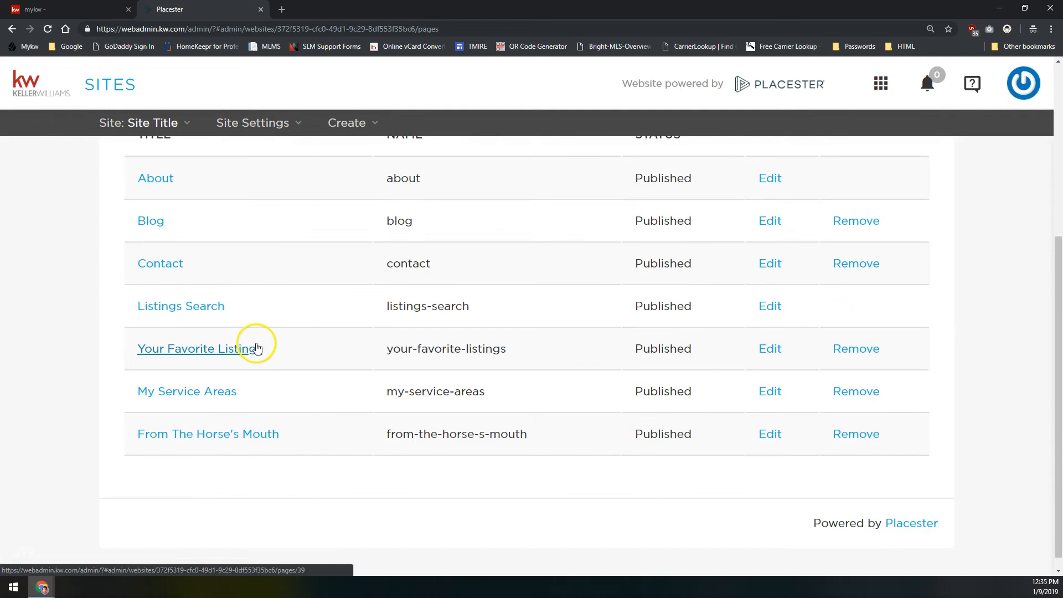
{"action": "scroll", "coordinate": [257, 341], "scroll_direction": "up", "scroll_amount": 3}
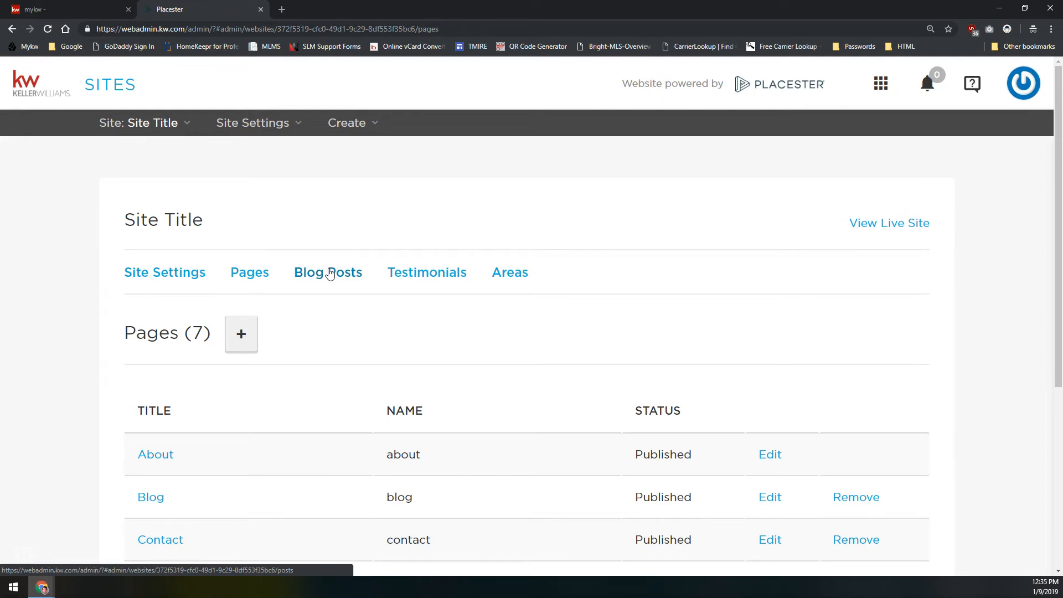
Open the site's list of blog posts and look through the existing entries
{"action": "left_click", "coordinate": [302, 274]}
{"action": "left_click", "coordinate": [252, 279]}
{"action": "left_click", "coordinate": [252, 280]}
{"action": "left_click", "coordinate": [317, 273]}
{"action": "left_click", "coordinate": [250, 279]}
{"action": "left_click", "coordinate": [311, 284]}
{"action": "left_click", "coordinate": [313, 283]}
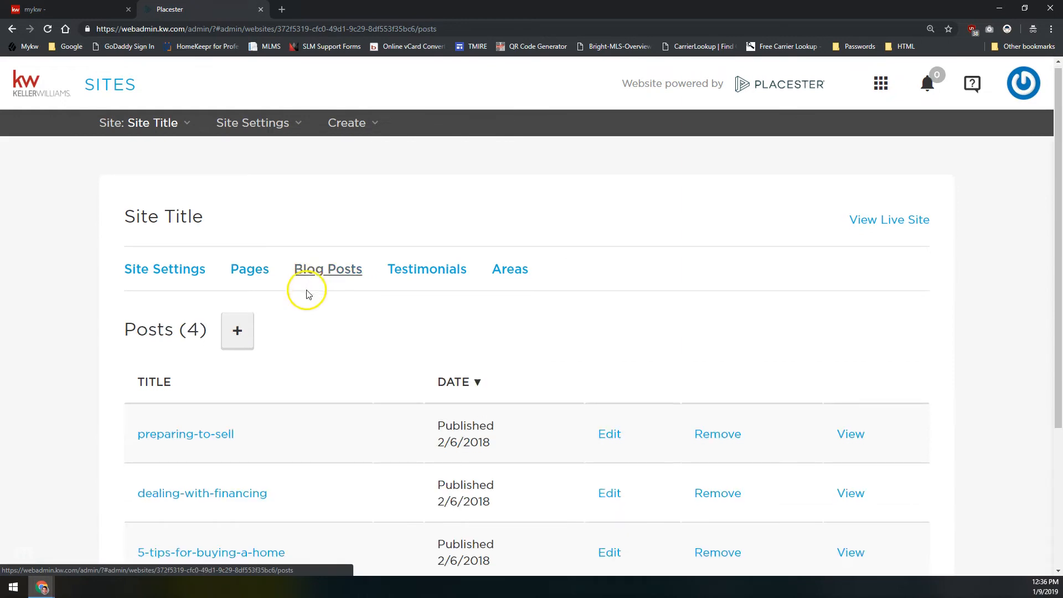
{"action": "scroll", "coordinate": [357, 284], "scroll_direction": "down", "scroll_amount": 3}
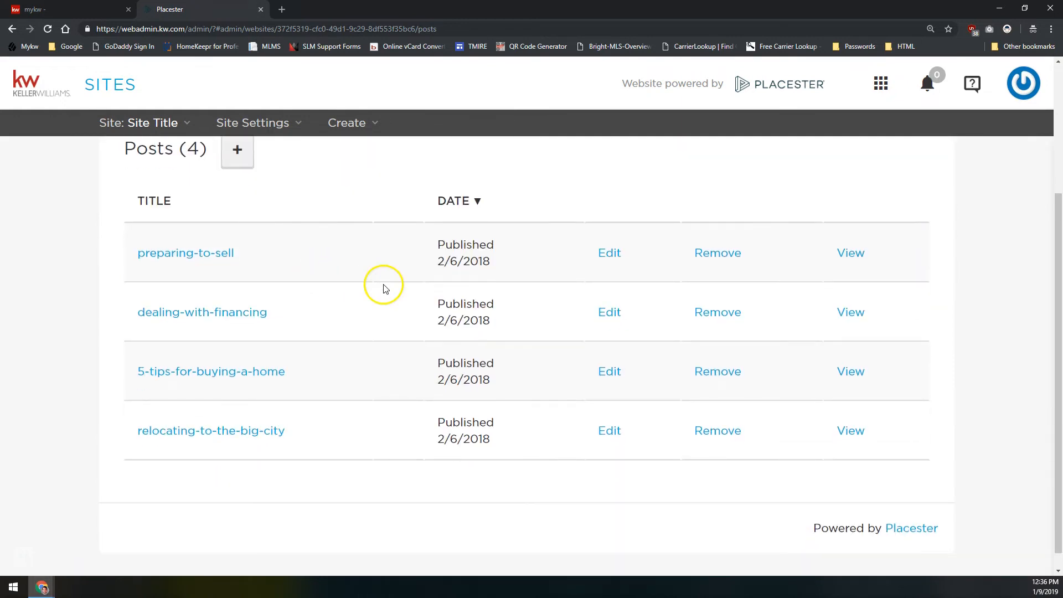
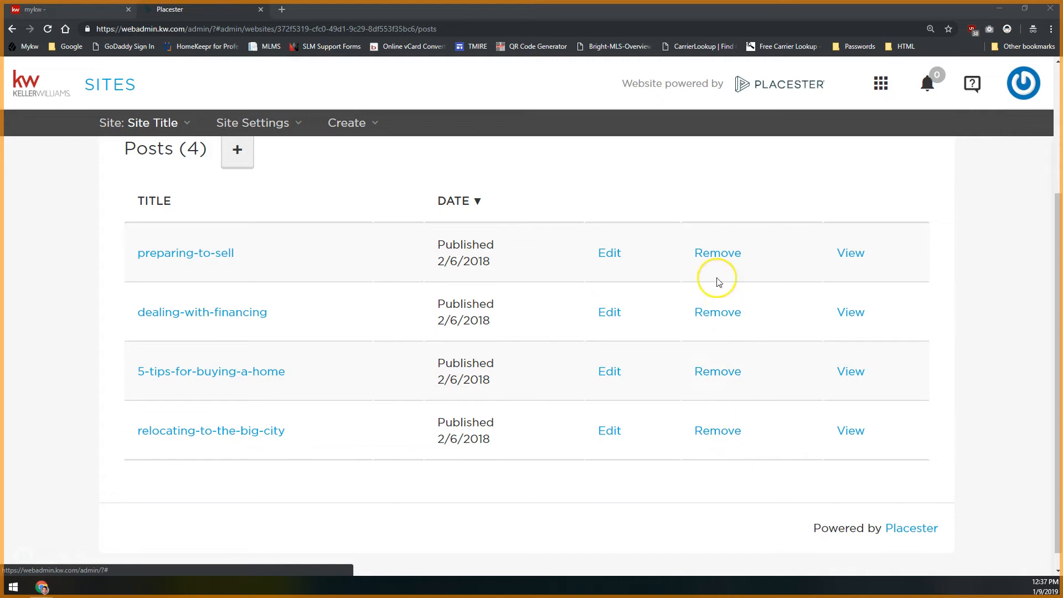
Start a new blog post, title it "Test Blog Post", and check the slug generated from the title
{"action": "left_click", "coordinate": [720, 253]}
{"action": "left_click", "coordinate": [239, 155]}
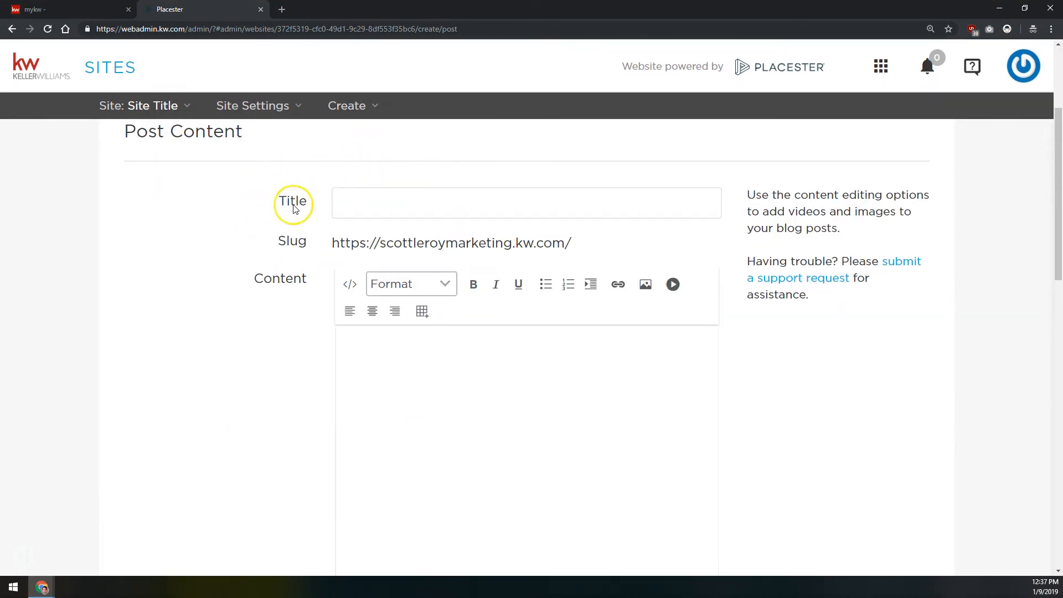
{"action": "left_click", "coordinate": [310, 209]}
{"action": "scroll", "coordinate": [307, 225], "scroll_direction": "up", "scroll_amount": 2}
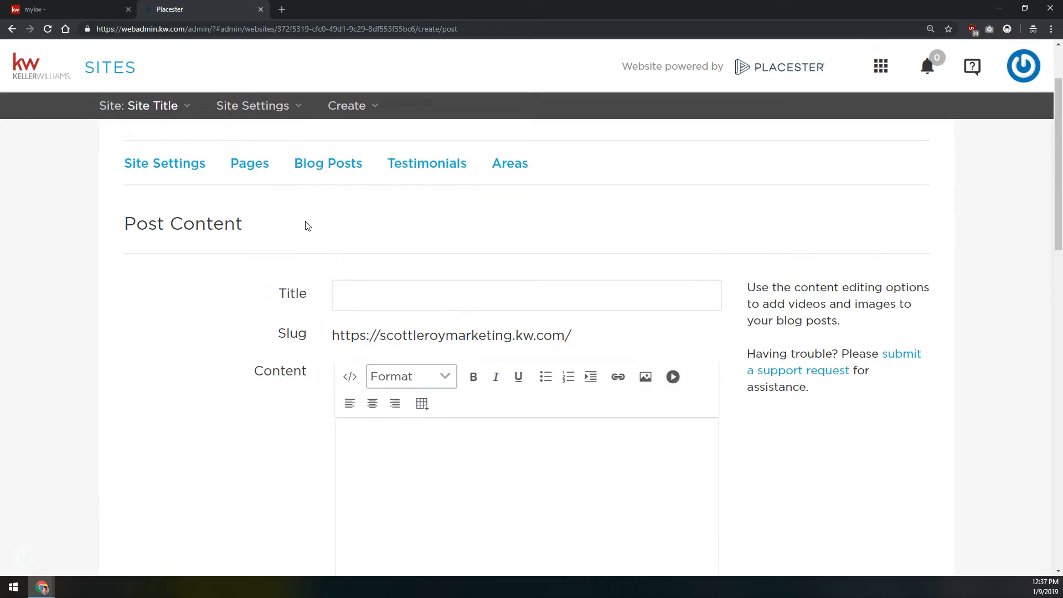
{"action": "left_click", "coordinate": [382, 293]}
{"action": "left_click", "coordinate": [401, 295]}
{"action": "type", "text": "Test Blog Post"}
{"action": "left_click", "coordinate": [481, 323]}
{"action": "left_click_drag", "start_coordinate": [668, 335], "coordinate": [570, 335]}
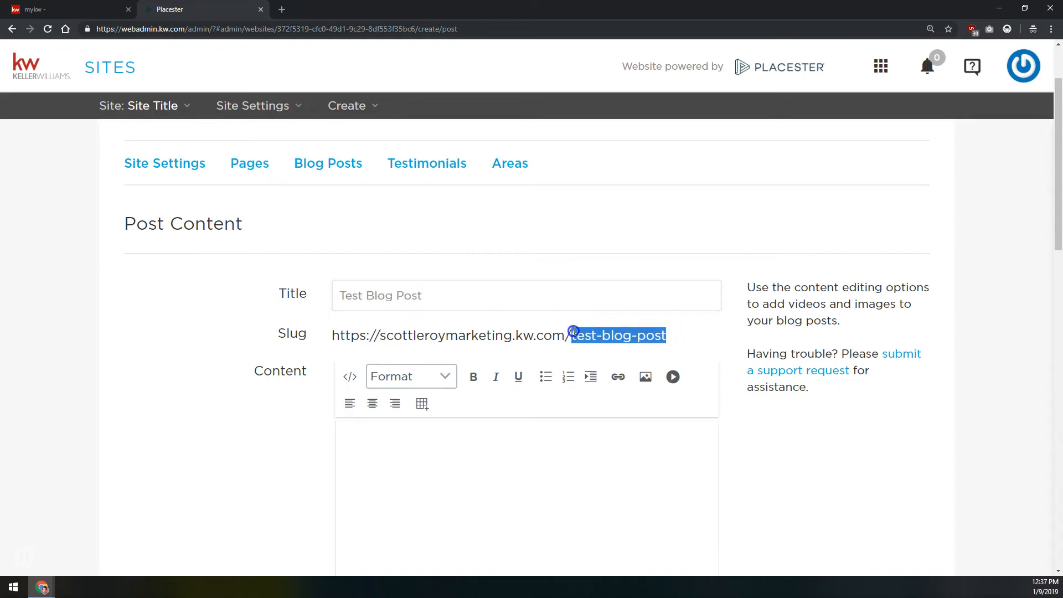
Examine the new post's content editor along with its Excerpt and Featured Image options
{"action": "scroll", "coordinate": [300, 318], "scroll_direction": "down", "scroll_amount": 5}
{"action": "scroll", "coordinate": [434, 299], "scroll_direction": "up", "scroll_amount": 2}
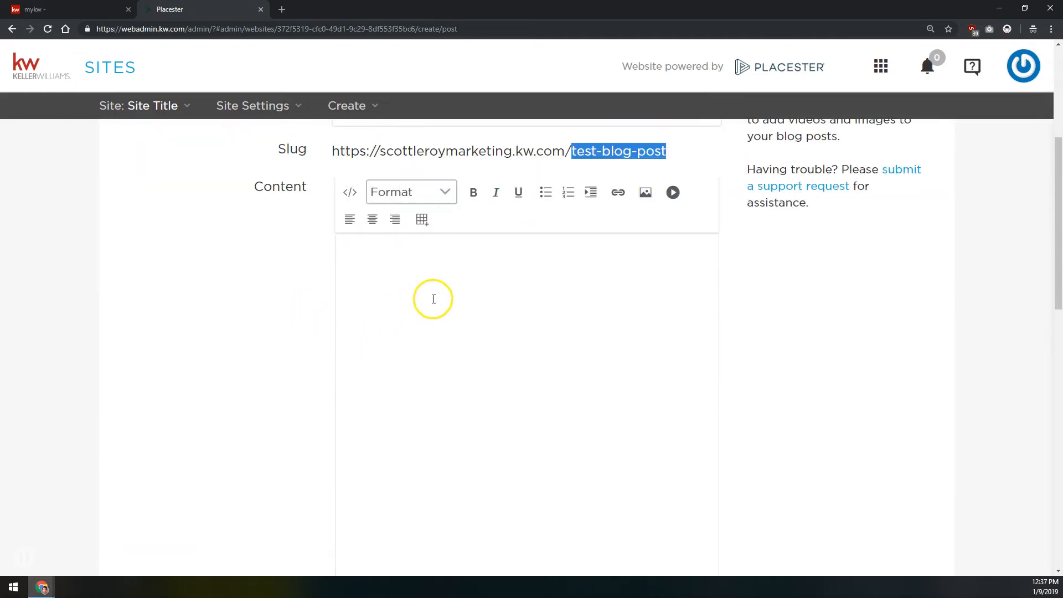
{"action": "left_click", "coordinate": [434, 299]}
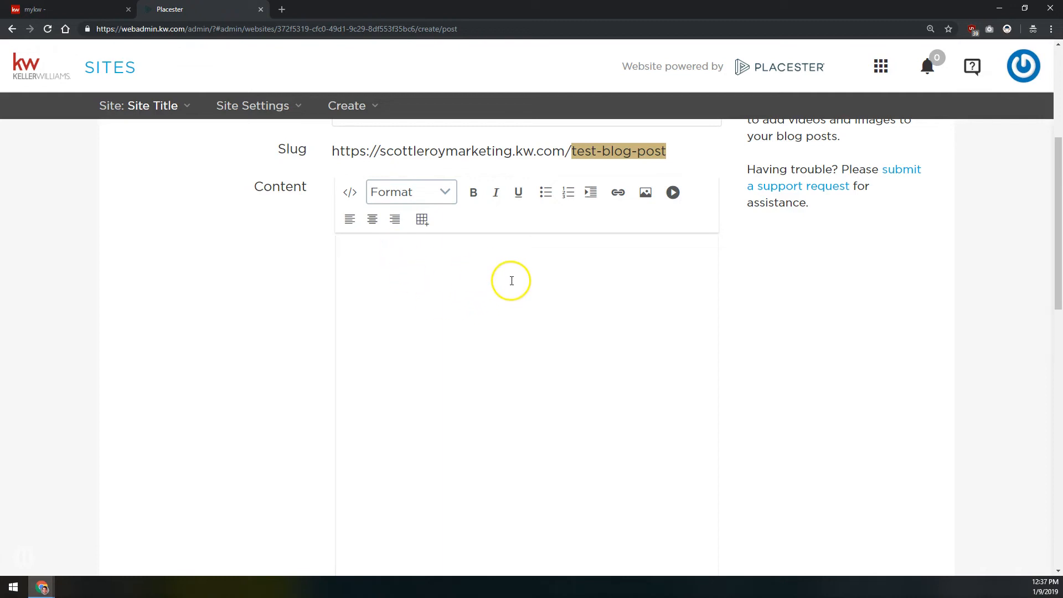
{"action": "scroll", "coordinate": [265, 221], "scroll_direction": "down", "scroll_amount": 5}
{"action": "scroll", "coordinate": [266, 221], "scroll_direction": "down", "scroll_amount": 5}
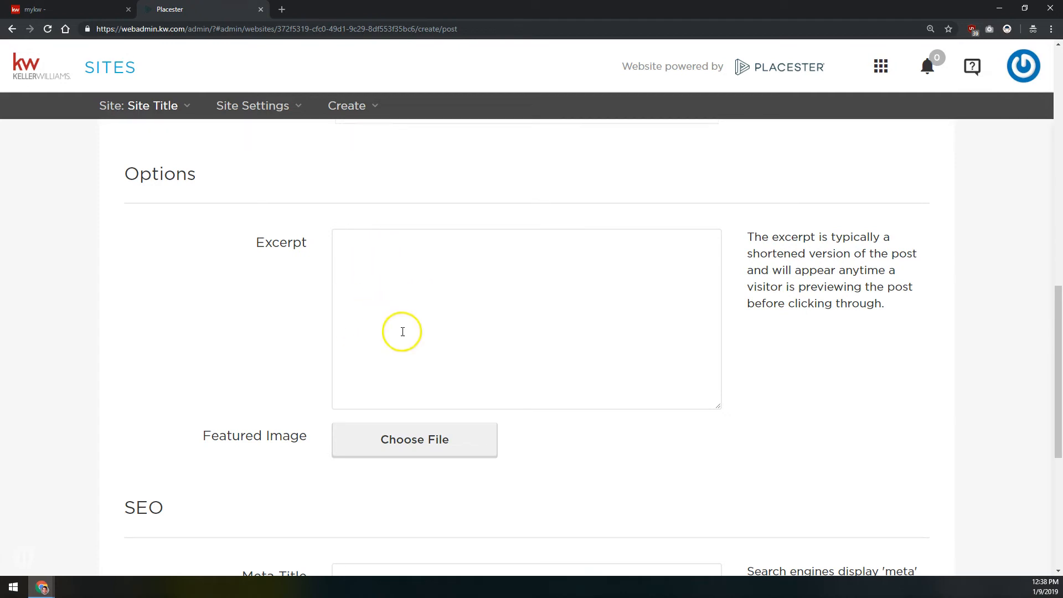
{"action": "scroll", "coordinate": [410, 338], "scroll_direction": "up", "scroll_amount": 10}
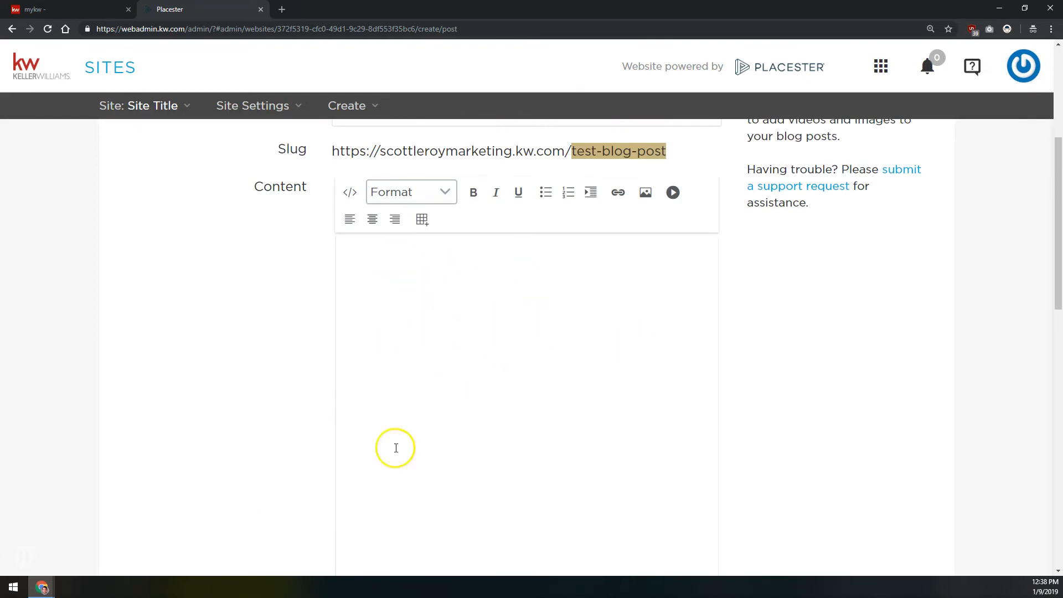
{"action": "scroll", "coordinate": [506, 345], "scroll_direction": "down", "scroll_amount": 6}
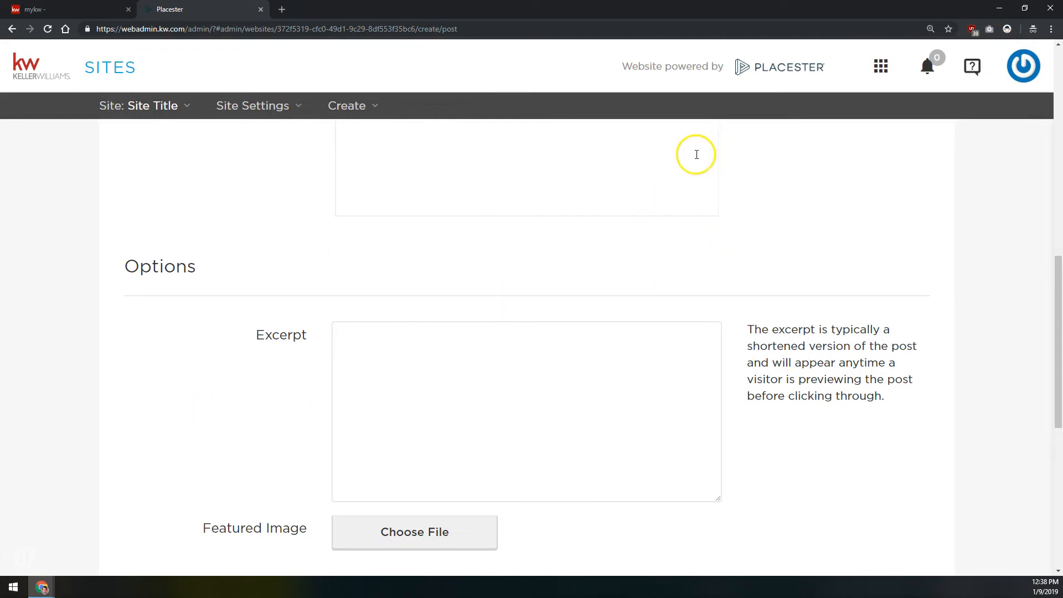
{"action": "scroll", "coordinate": [521, 271], "scroll_direction": "up", "scroll_amount": 1}
{"action": "scroll", "coordinate": [522, 265], "scroll_direction": "up", "scroll_amount": 6}
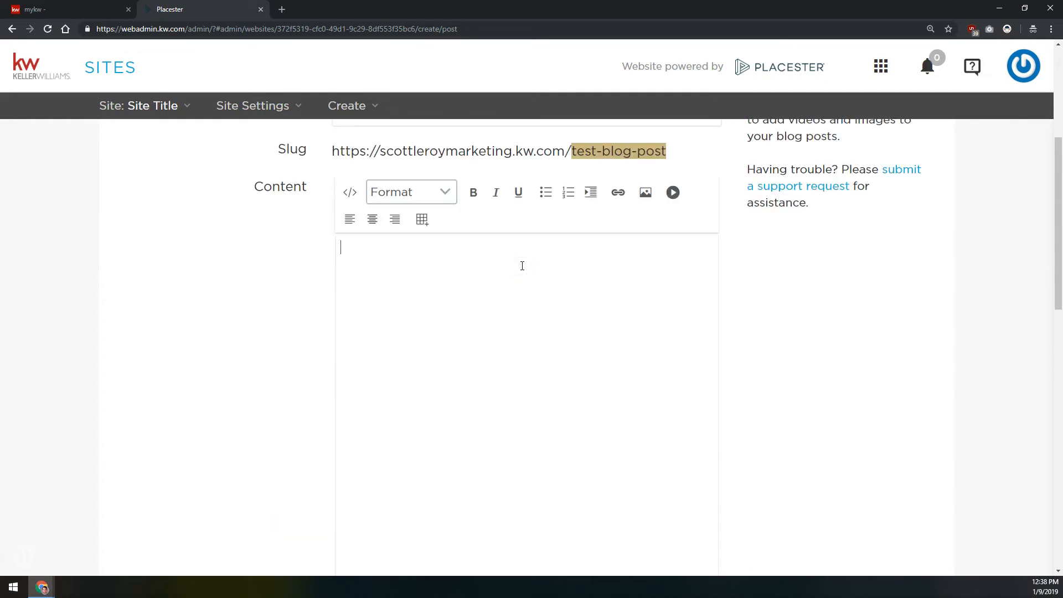
Search the web for "lorem ipsum generator" in a new browser tab
{"action": "key", "text": "ctrl+t"}
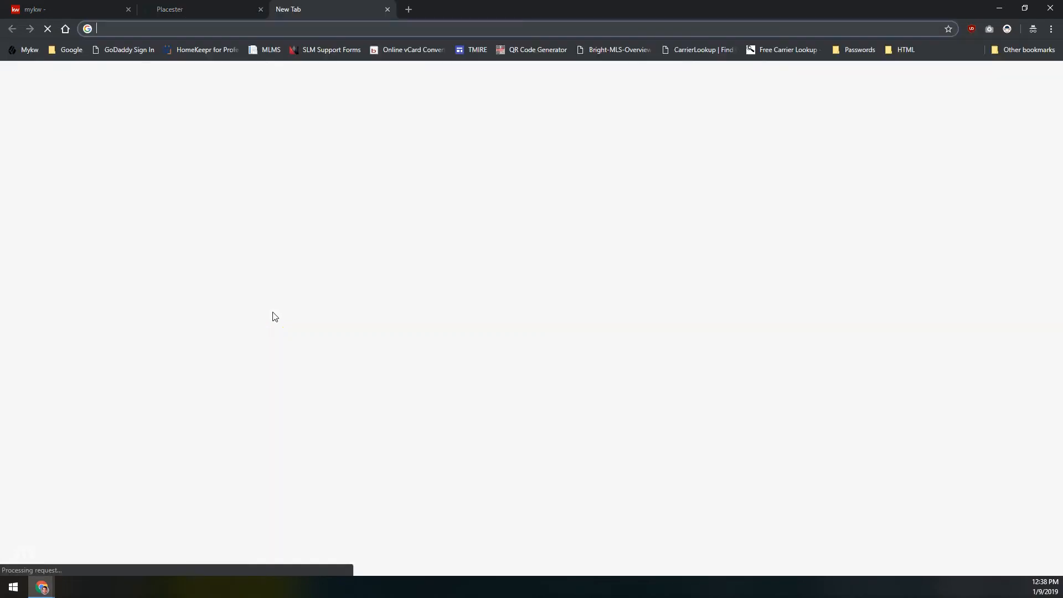
{"action": "type", "text": "loremp"}
{"action": "key", "text": "BackSpace"}
{"action": "type", "text": "ipsumb"}
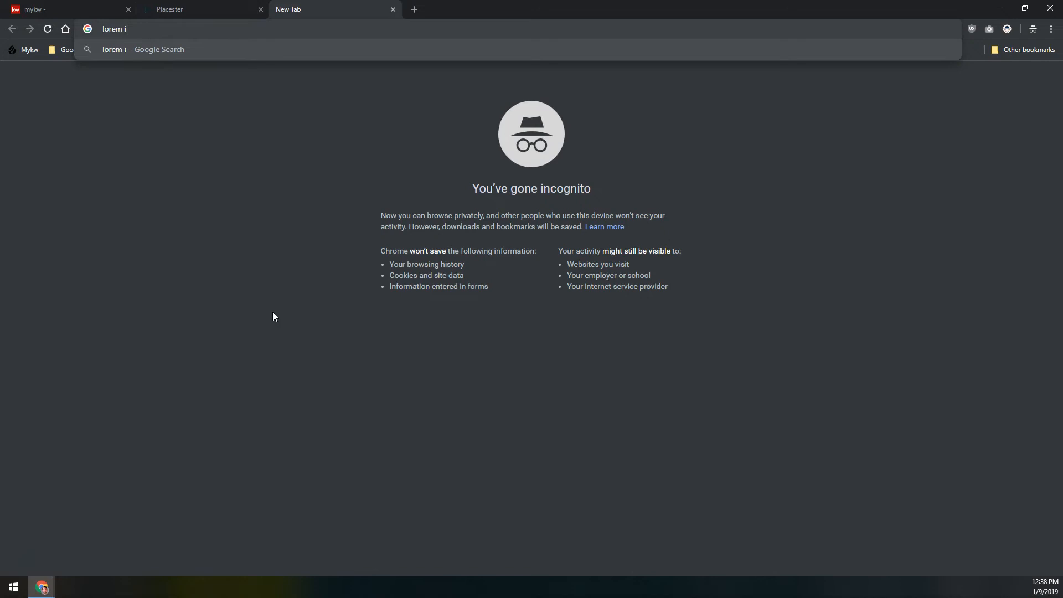
{"action": "key", "text": "BackSpace"}
{"action": "type", "text": "generator"}
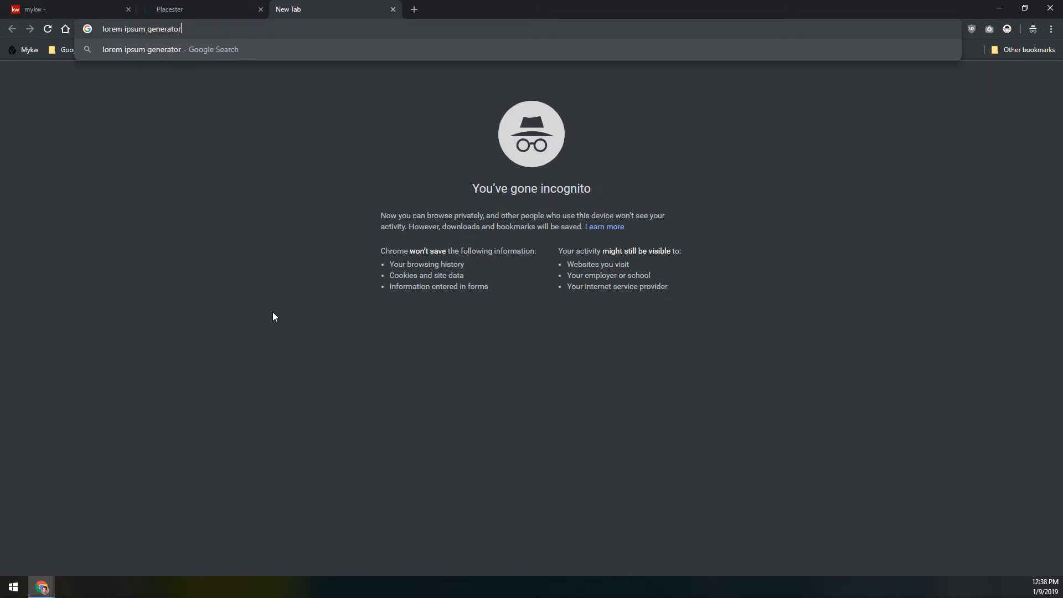
{"action": "key", "text": "Return"}
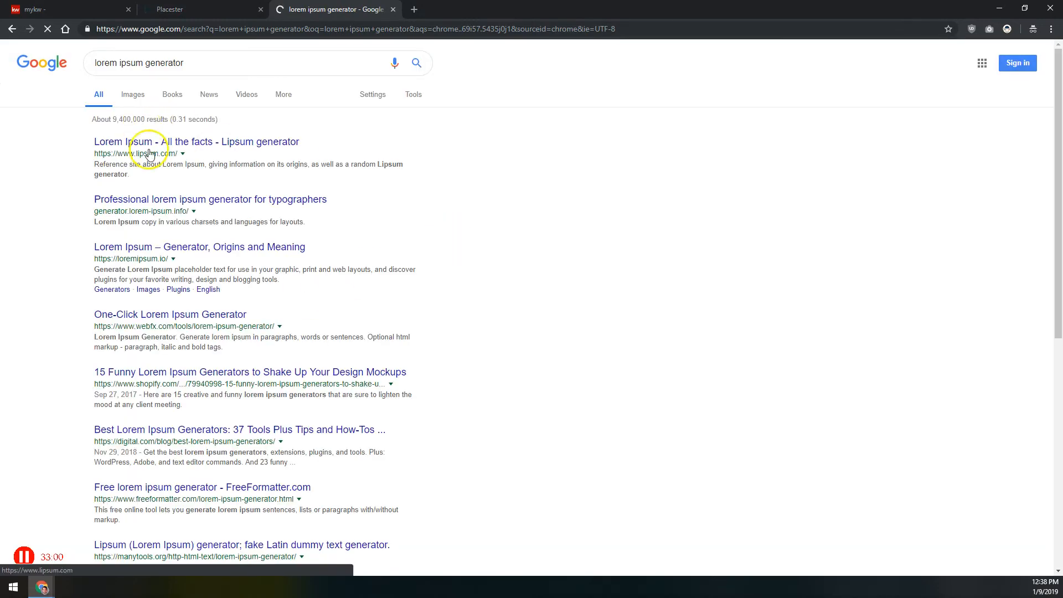
Generate five paragraphs of placeholder text on lipsum.com and copy the first two into the blog post's content
{"action": "left_click", "coordinate": [152, 142]}
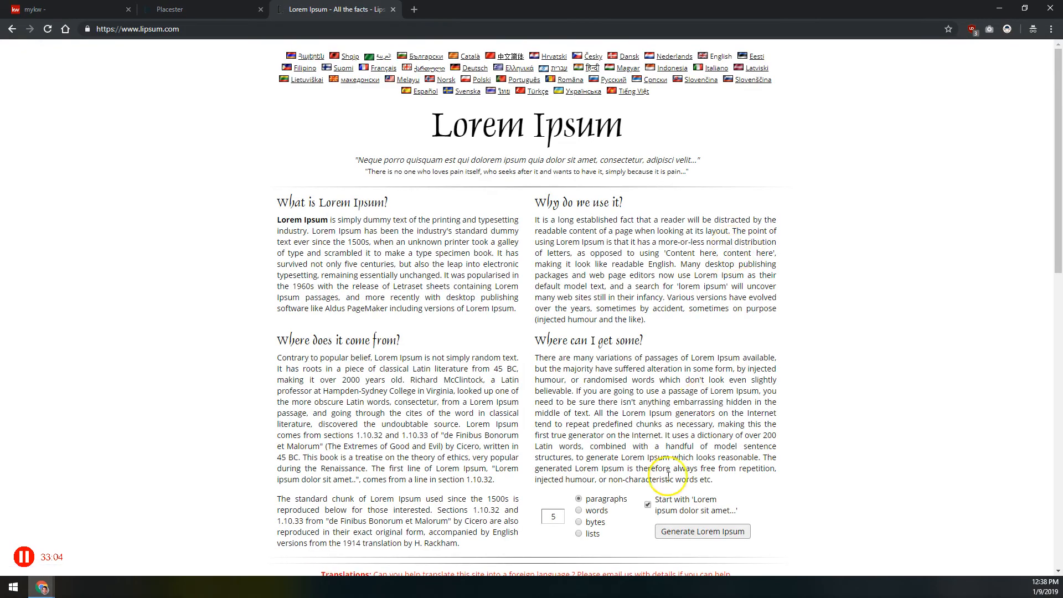
{"action": "left_click", "coordinate": [698, 531]}
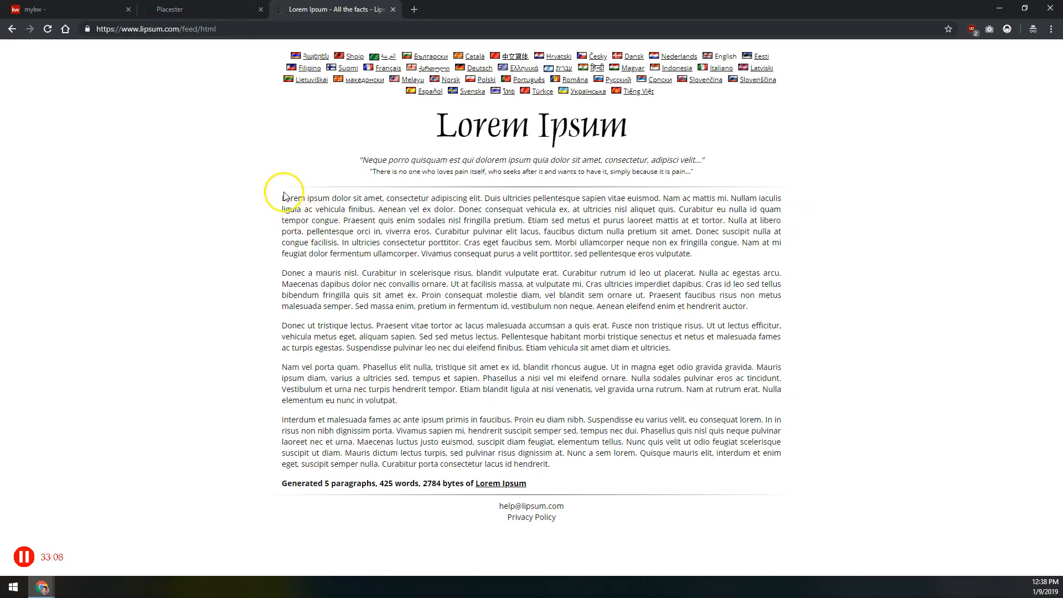
{"action": "left_click_drag", "start_coordinate": [290, 209], "coordinate": [759, 273]}
{"action": "left_click", "coordinate": [205, 10]}
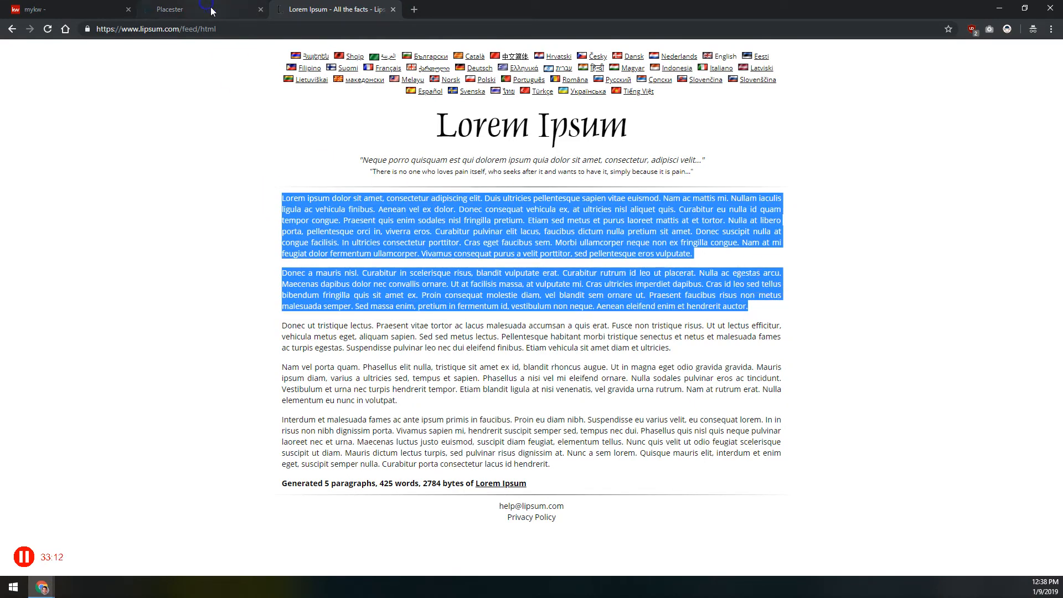
{"action": "left_click", "coordinate": [466, 292]}
{"action": "key", "text": "ctrl+v"}
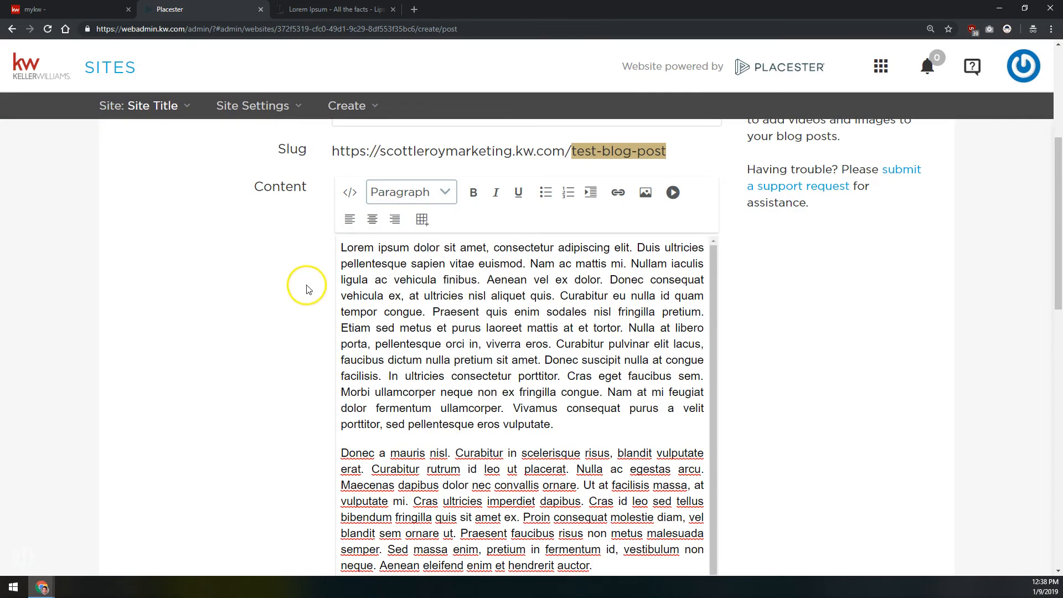
Enter "This is a summary of this nice blog post." as the post's excerpt
{"action": "scroll", "coordinate": [309, 289], "scroll_direction": "down", "scroll_amount": 3}
{"action": "scroll", "coordinate": [299, 297], "scroll_direction": "down", "scroll_amount": 5}
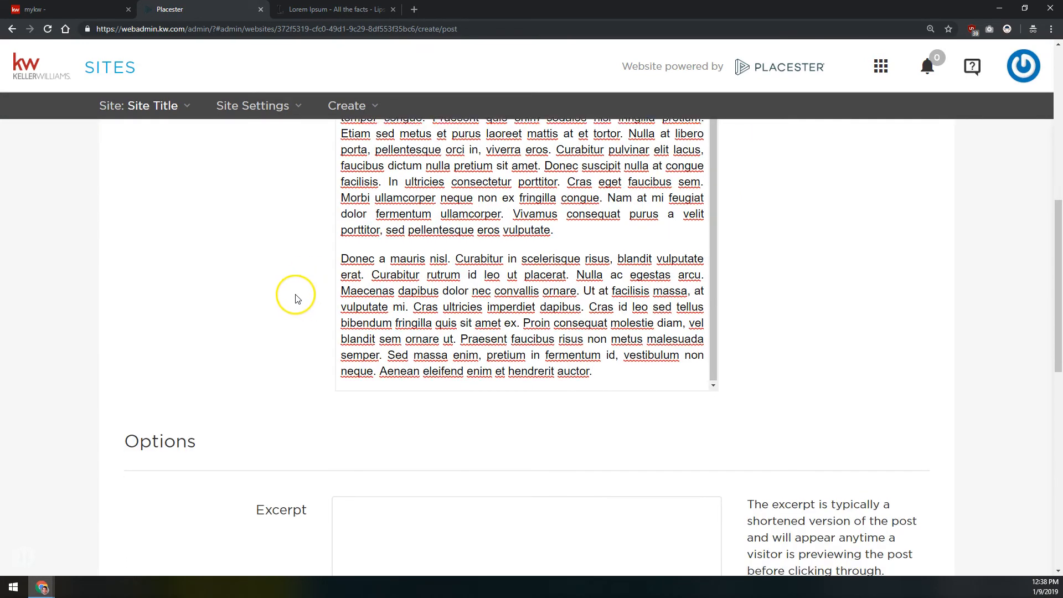
{"action": "left_click", "coordinate": [404, 282]}
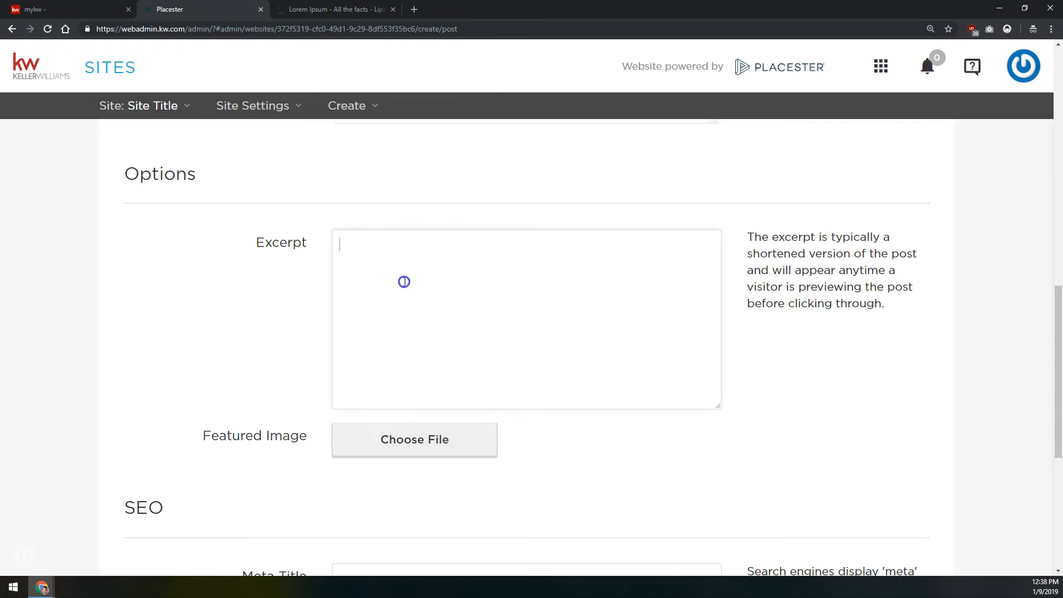
{"action": "type", "text": "This is a summary of this nice blog post."}
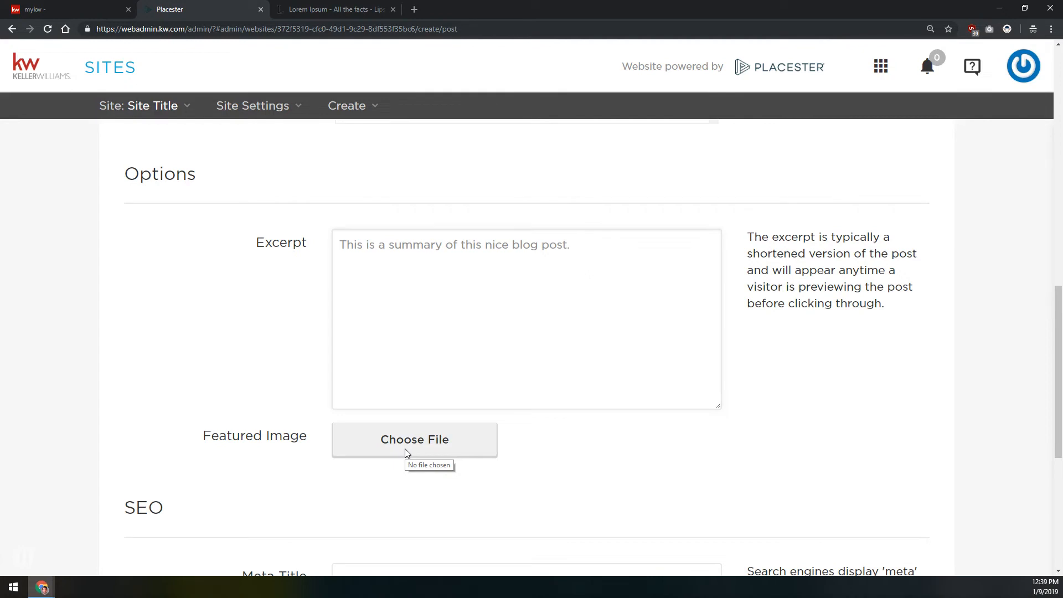
Upload the sunset marsh photo as the post's featured image, taking it from Class_Tip Slideshows > Placester > Website Class Images in Google Drive
{"action": "left_click", "coordinate": [416, 435]}
{"action": "left_click", "coordinate": [416, 436]}
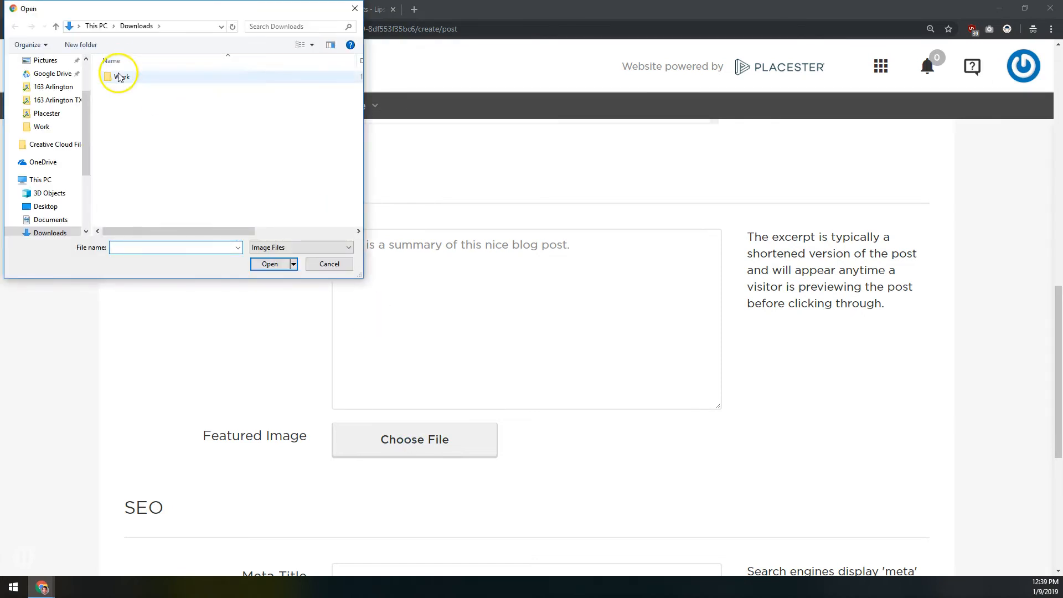
{"action": "left_click", "coordinate": [56, 73]}
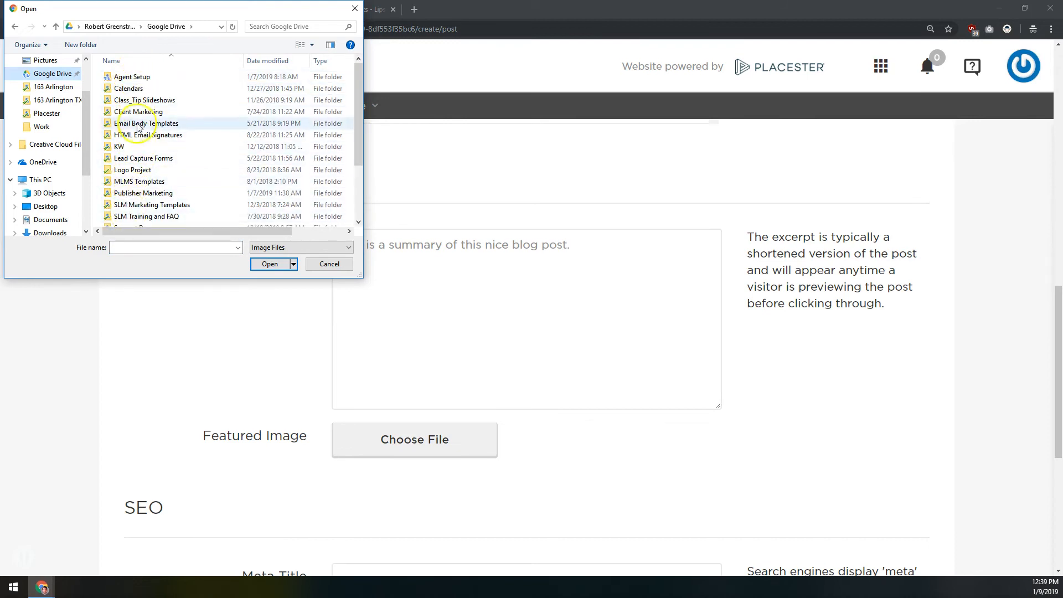
{"action": "left_click", "coordinate": [137, 102]}
{"action": "double_click", "coordinate": [138, 101]}
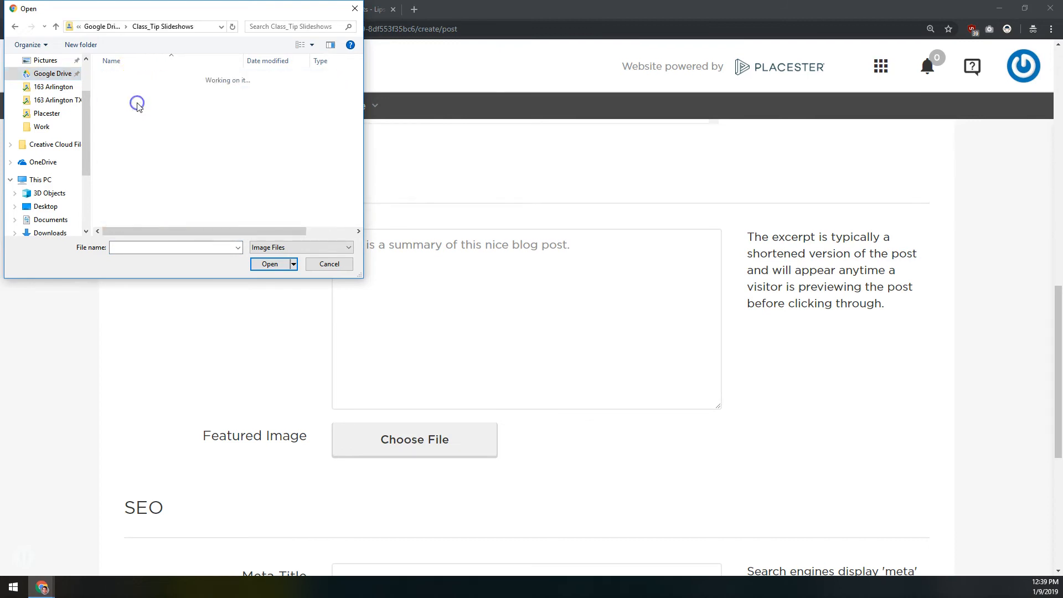
{"action": "scroll", "coordinate": [131, 173], "scroll_direction": "down", "scroll_amount": 1}
{"action": "double_click", "coordinate": [130, 173]}
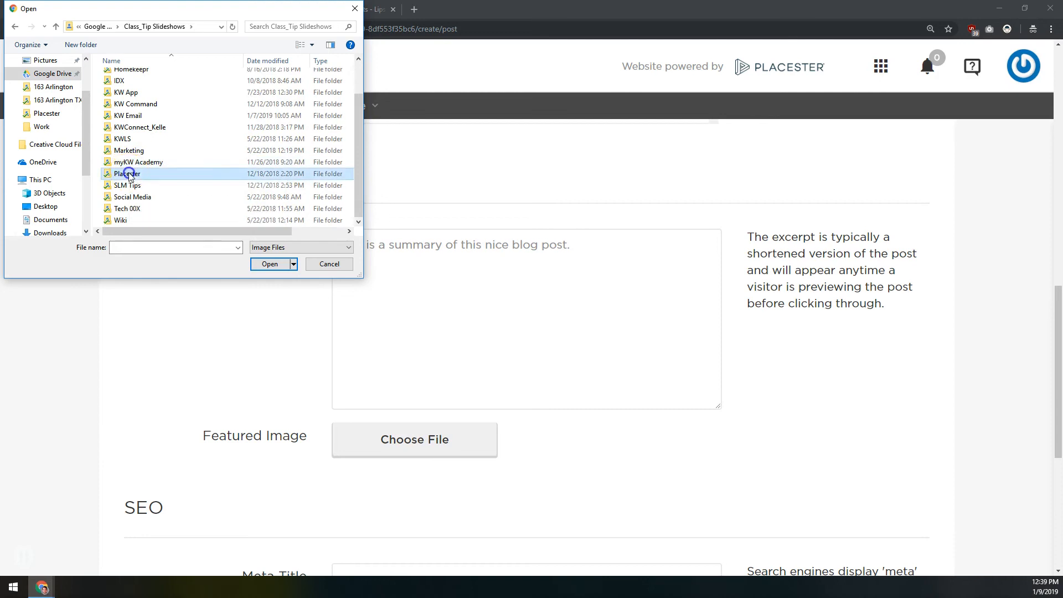
{"action": "left_click", "coordinate": [141, 89]}
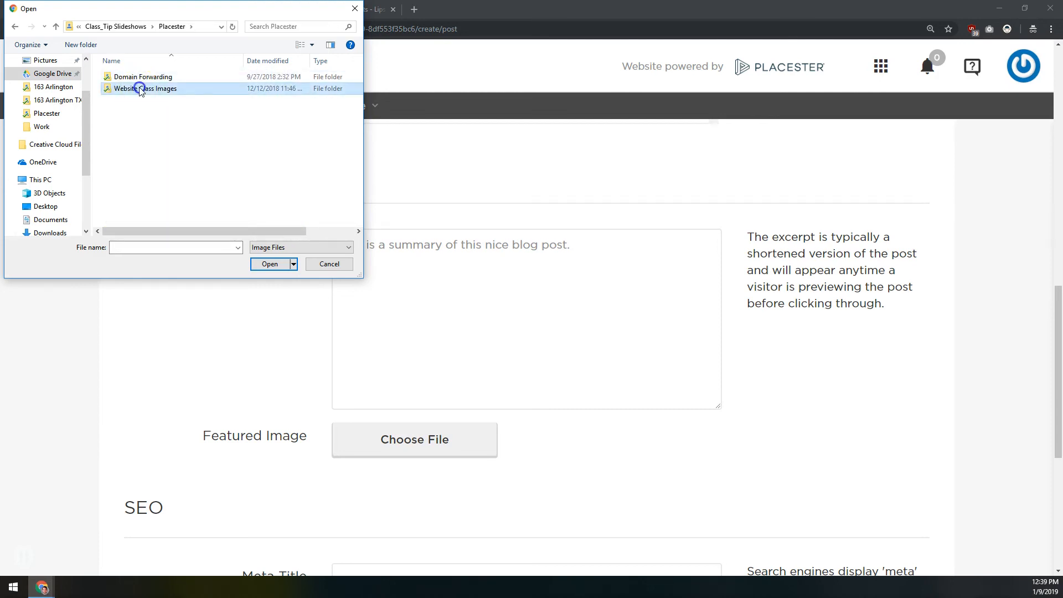
{"action": "double_click", "coordinate": [141, 89]}
{"action": "double_click", "coordinate": [139, 98]}
{"action": "double_click", "coordinate": [141, 95]}
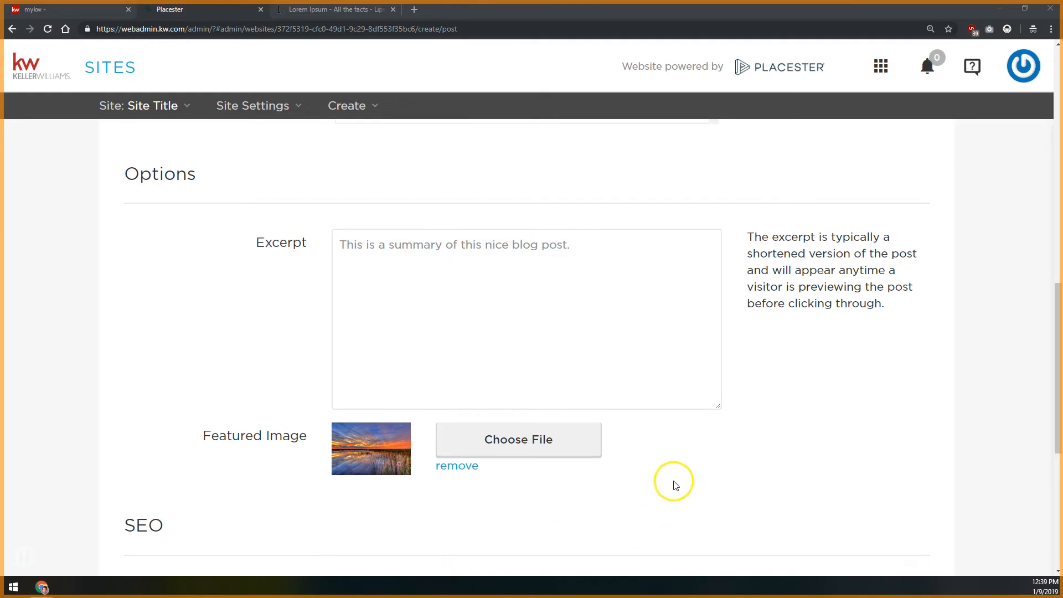
Insert the same sunset photo above the text in the post's content, leaving alt text, size and alignment unset
{"action": "scroll", "coordinate": [670, 486], "scroll_direction": "up", "scroll_amount": 10}
{"action": "left_click", "coordinate": [641, 293]}
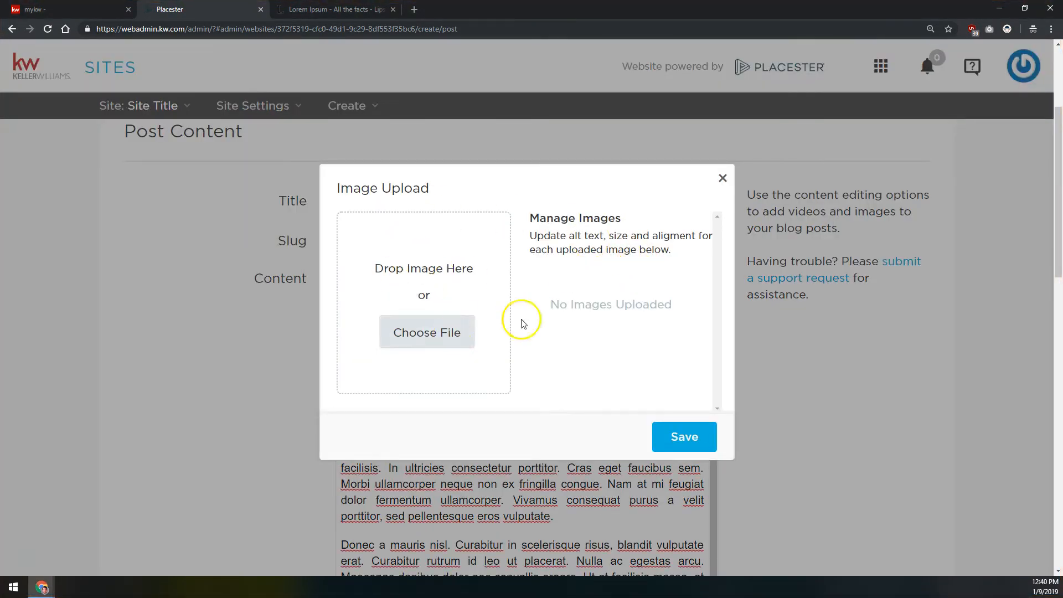
{"action": "left_click", "coordinate": [411, 331]}
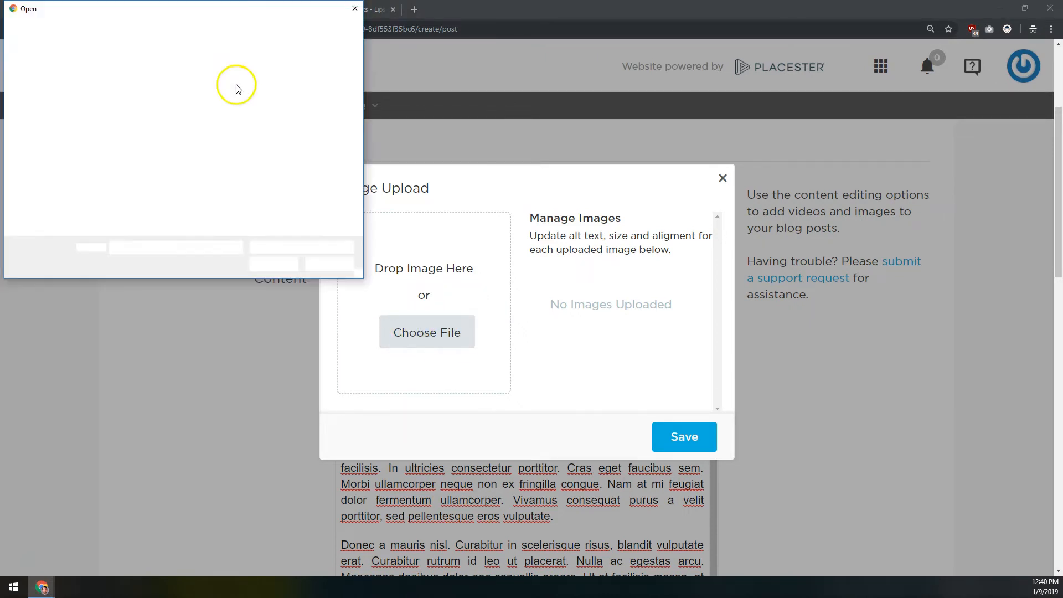
{"action": "double_click", "coordinate": [148, 82]}
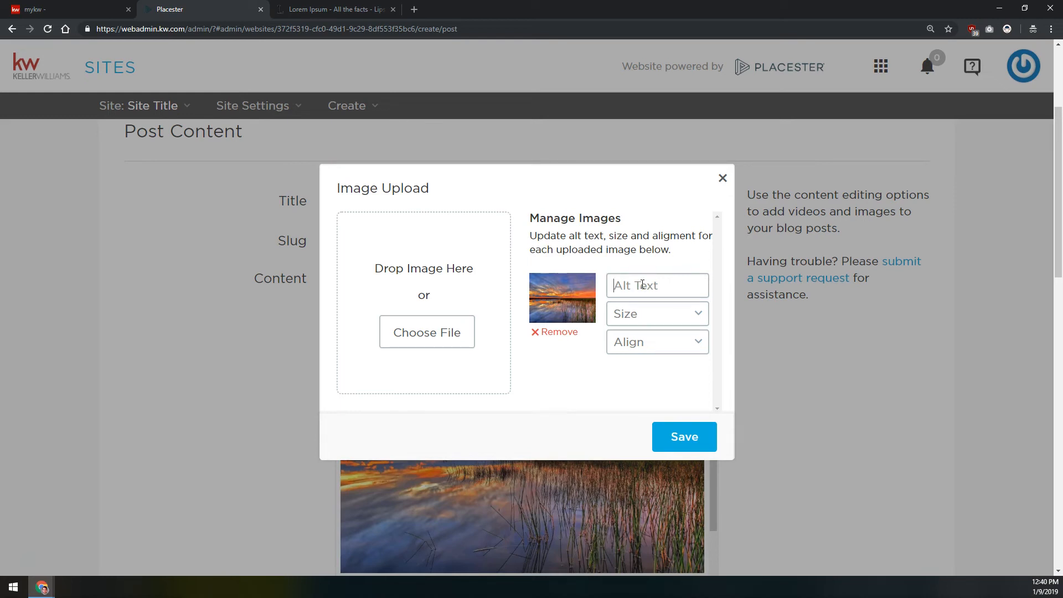
{"action": "left_click", "coordinate": [697, 435]}
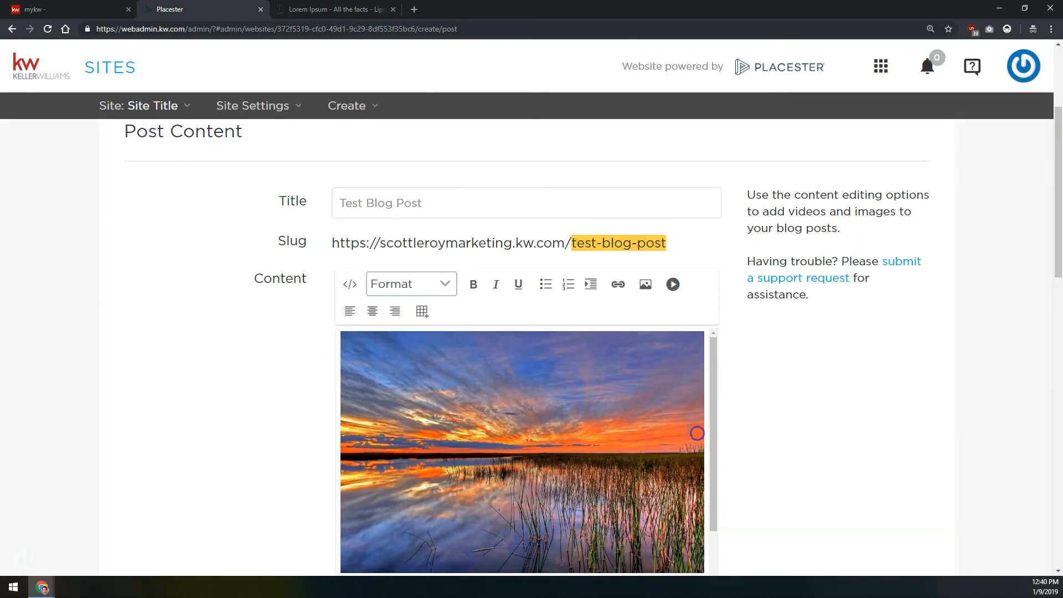
Review the post's content, excerpt, featured image and SEO fields through to the draft and publish options
{"action": "scroll", "coordinate": [171, 326], "scroll_direction": "down", "scroll_amount": 5}
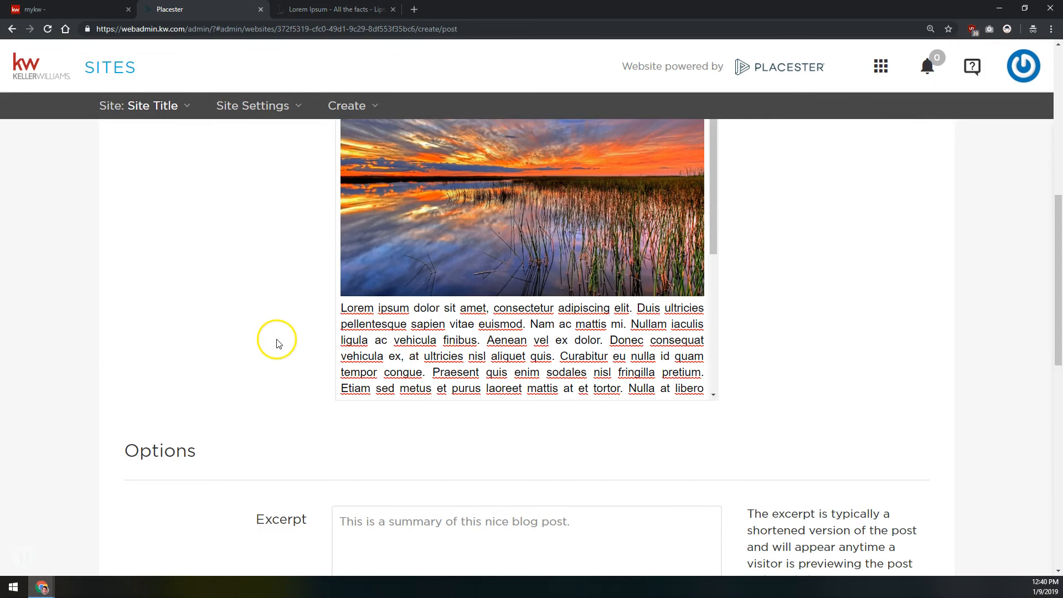
{"action": "scroll", "coordinate": [256, 335], "scroll_direction": "down", "scroll_amount": 2}
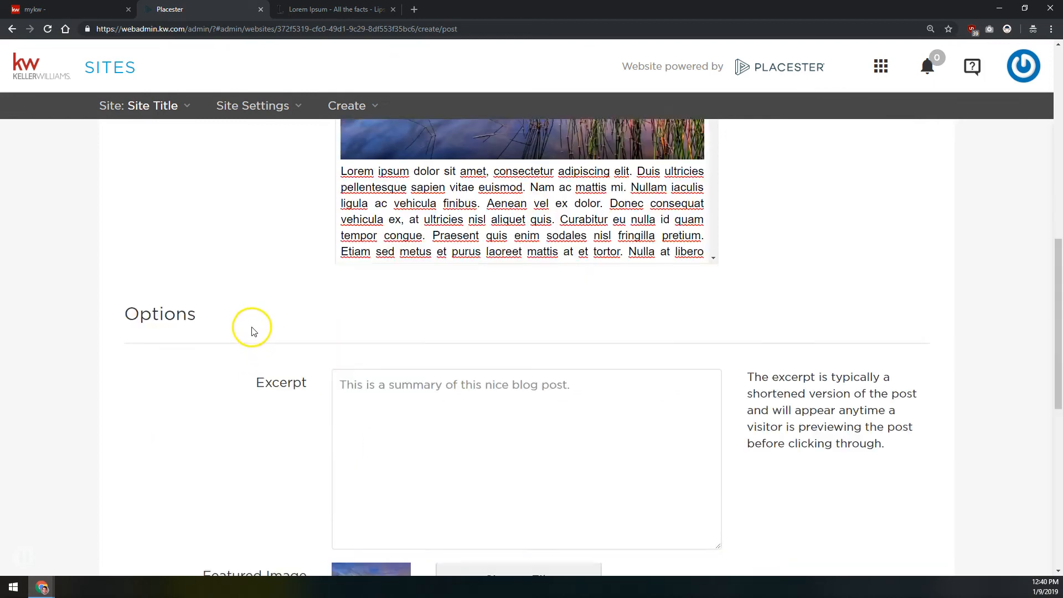
{"action": "scroll", "coordinate": [252, 329], "scroll_direction": "down", "scroll_amount": 6}
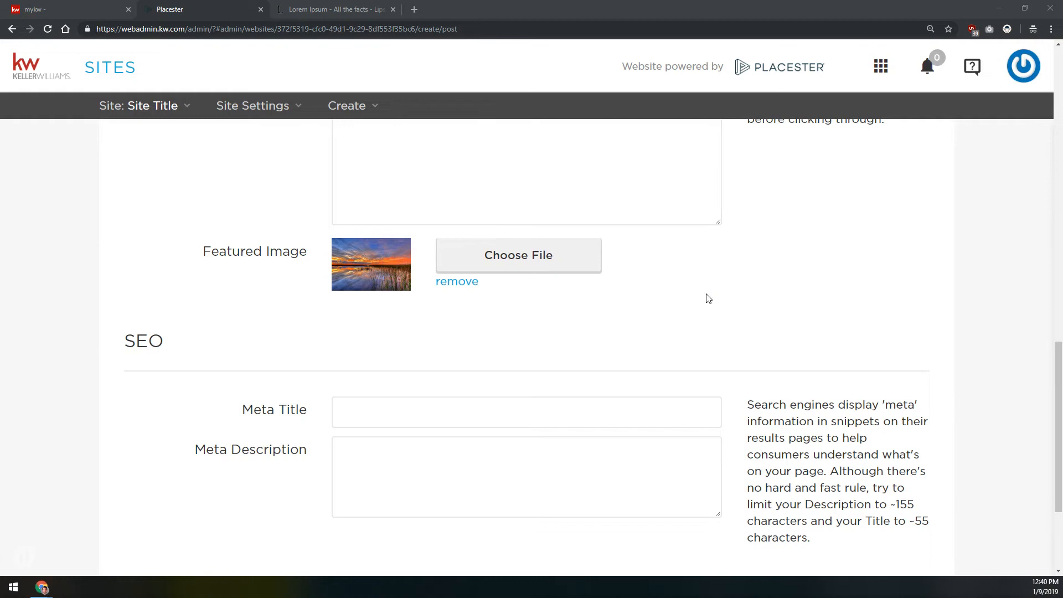
{"action": "scroll", "coordinate": [707, 299], "scroll_direction": "up", "scroll_amount": 3}
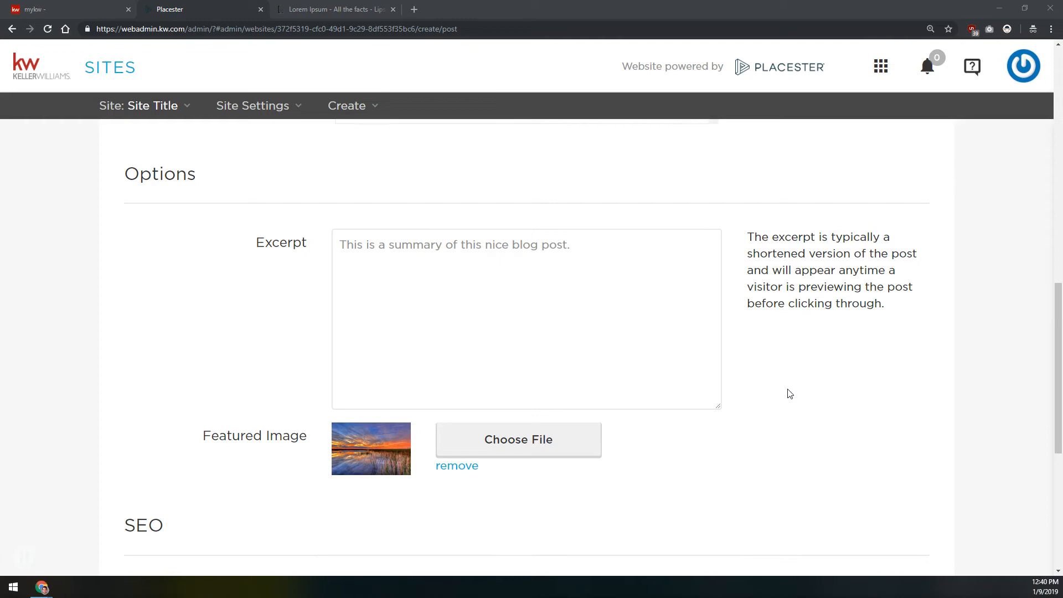
{"action": "scroll", "coordinate": [791, 394], "scroll_direction": "down", "scroll_amount": 6}
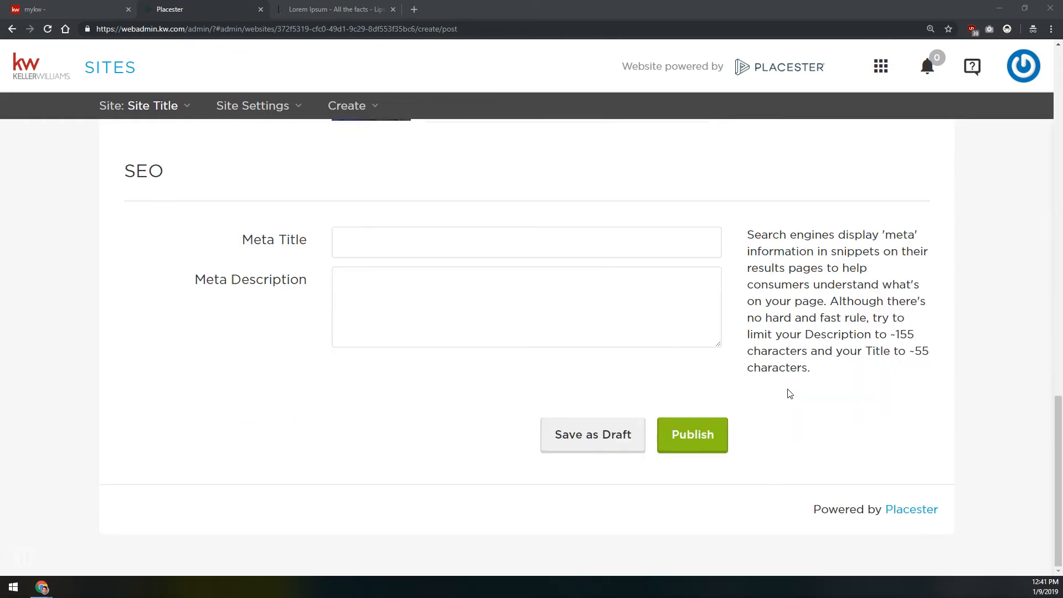
Publish the test blog post with its meta title and meta description left blank
{"action": "left_click", "coordinate": [461, 238]}
{"action": "left_click", "coordinate": [467, 299]}
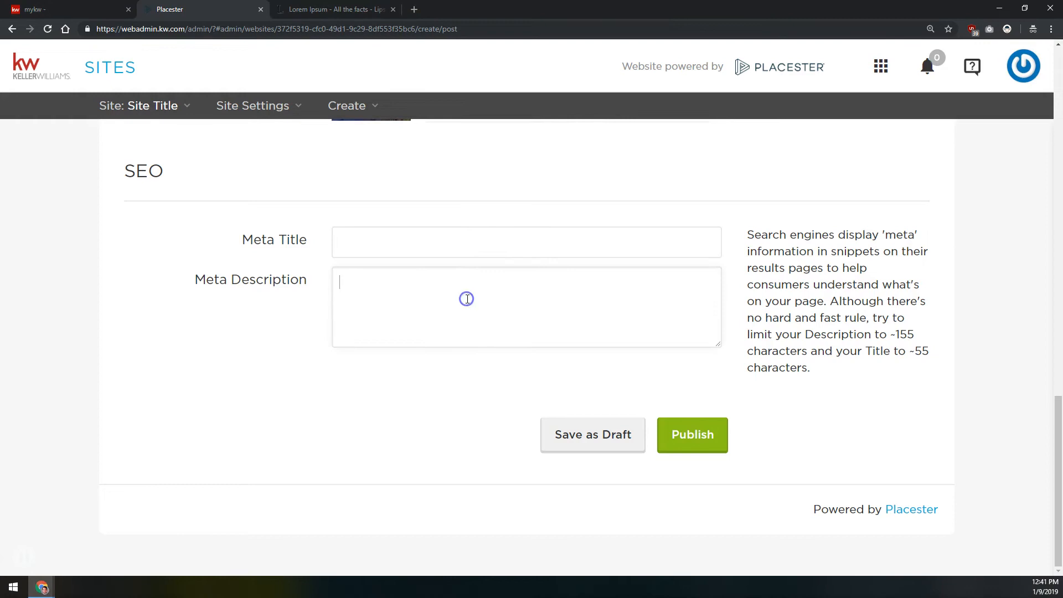
{"action": "scroll", "coordinate": [378, 374], "scroll_direction": "up", "scroll_amount": 1}
{"action": "scroll", "coordinate": [378, 374], "scroll_direction": "up", "scroll_amount": 15}
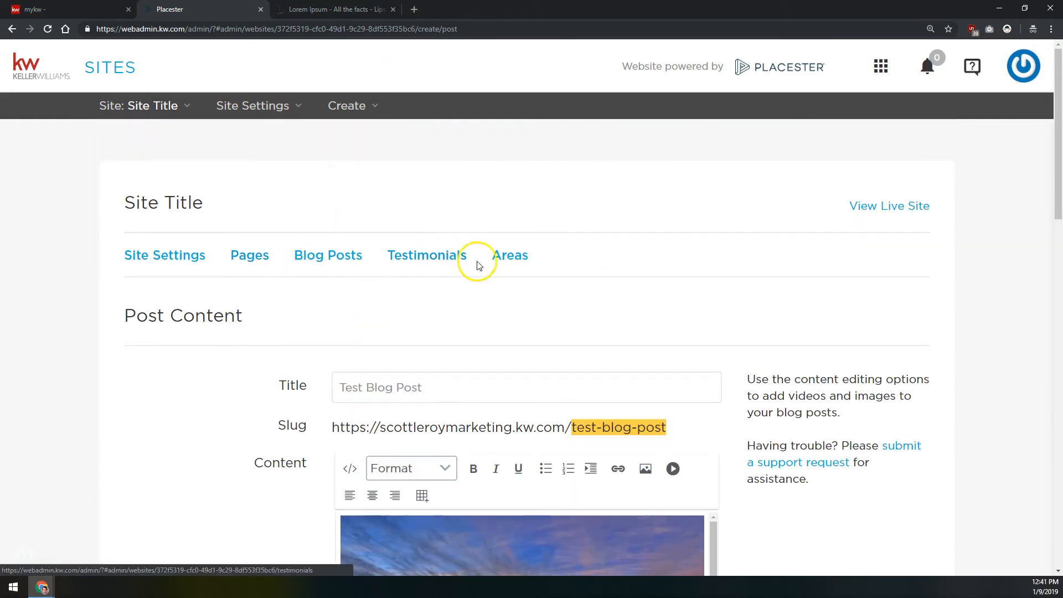
{"action": "scroll", "coordinate": [333, 349], "scroll_direction": "down", "scroll_amount": 15}
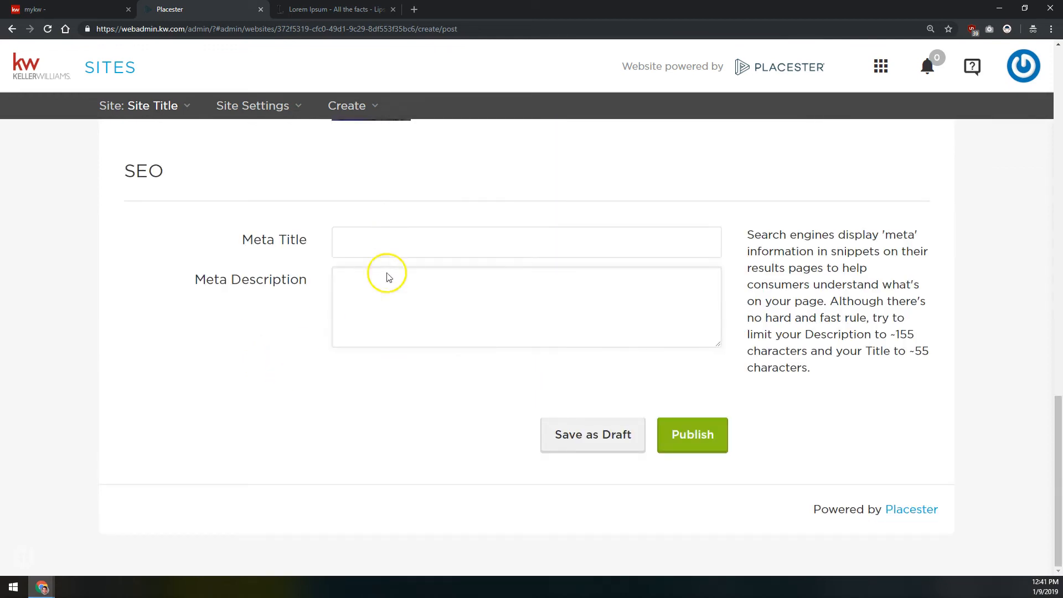
{"action": "left_click", "coordinate": [391, 306]}
{"action": "left_click", "coordinate": [599, 428]}
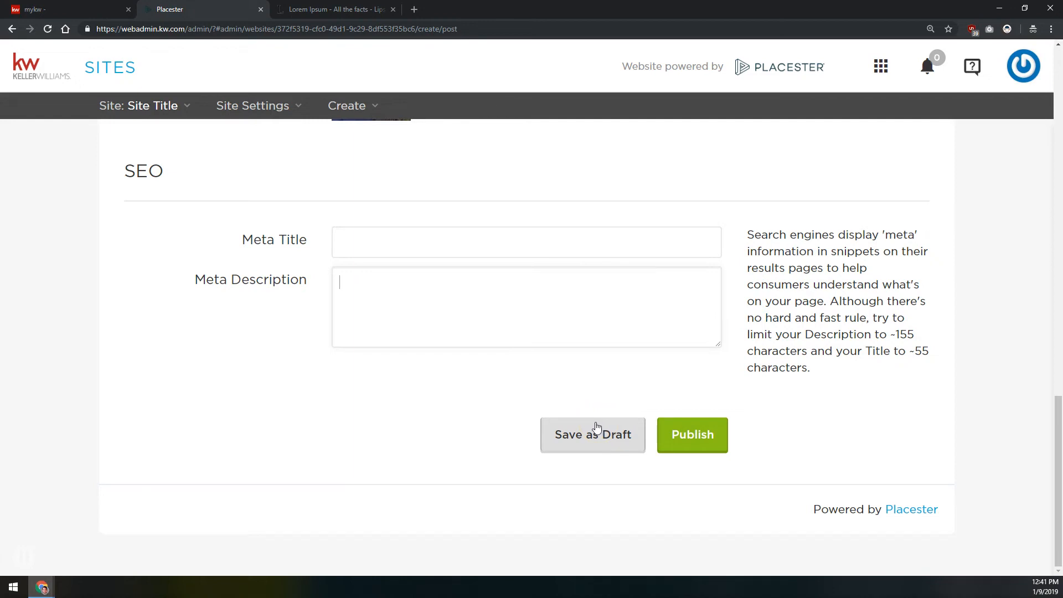
{"action": "left_click", "coordinate": [592, 398]}
{"action": "left_click", "coordinate": [593, 391]}
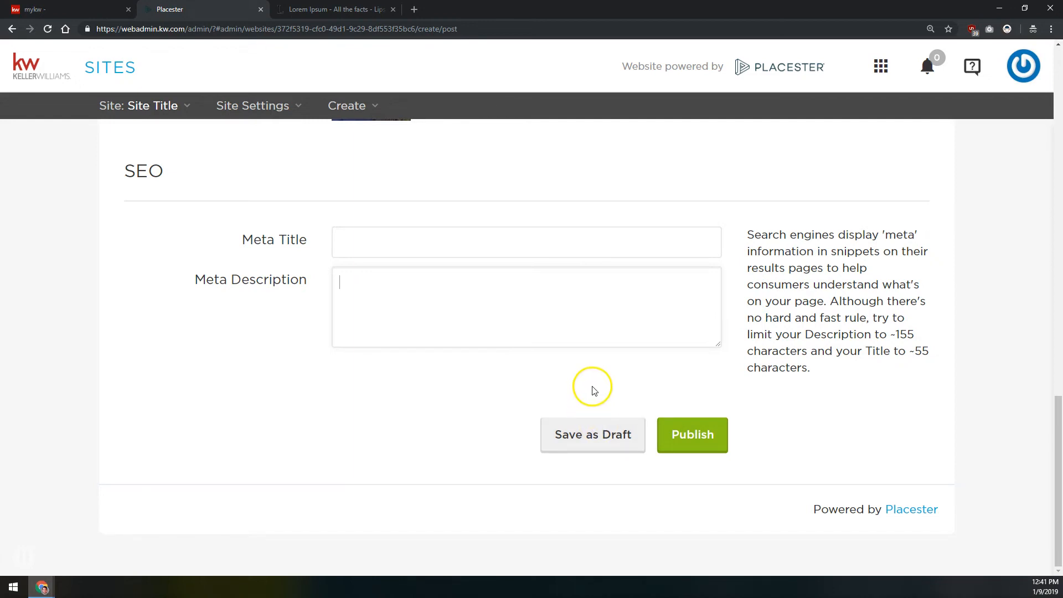
{"action": "left_click", "coordinate": [707, 429]}
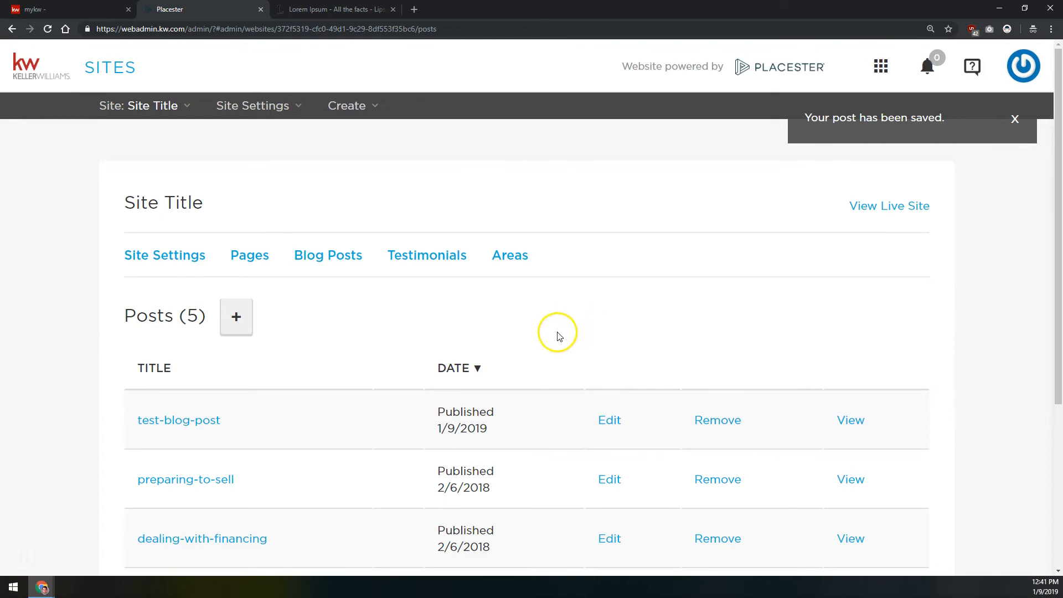
Open the site's testimonials and start a new testimonial
{"action": "left_click", "coordinate": [415, 261]}
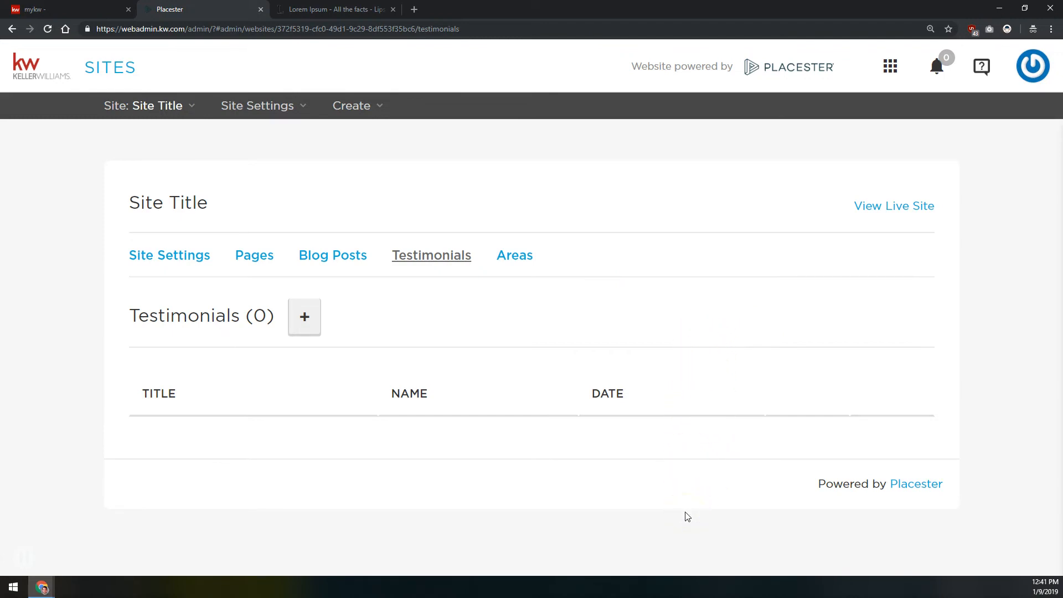
{"action": "left_click", "coordinate": [305, 316]}
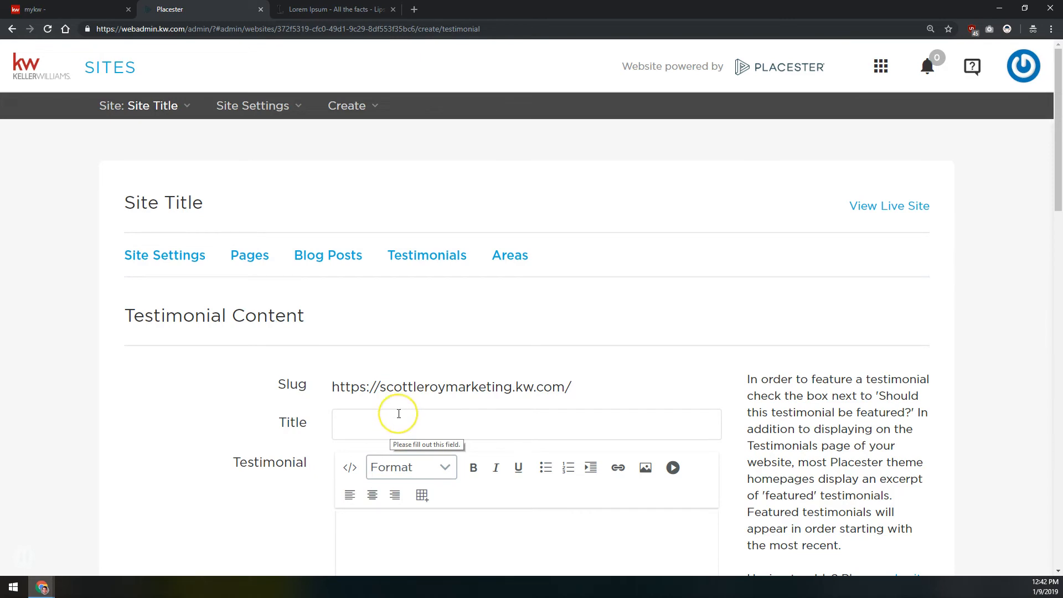
{"action": "left_click", "coordinate": [447, 332]}
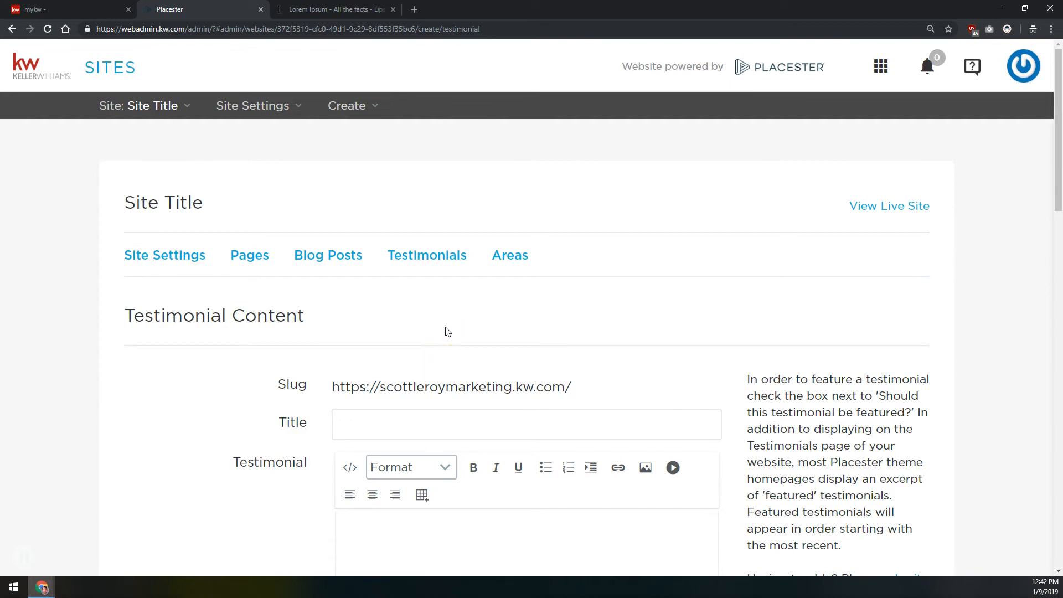
{"action": "left_click", "coordinate": [453, 344]}
{"action": "scroll", "coordinate": [442, 335], "scroll_direction": "down", "scroll_amount": 3}
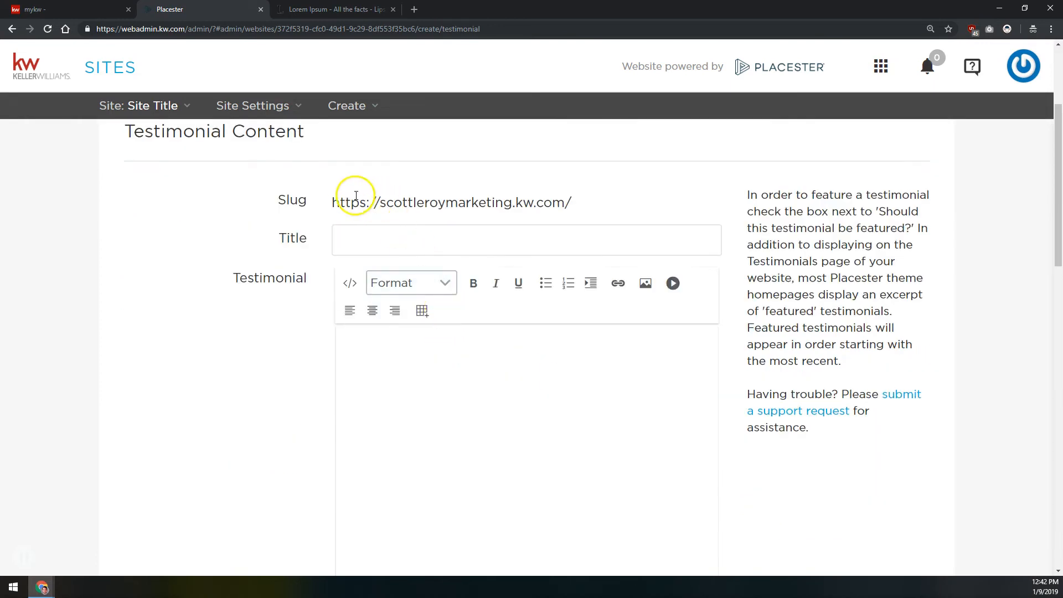
Title the testimonial "Fake Review" and highlight the slug generated from it
{"action": "left_click", "coordinate": [372, 237]}
{"action": "left_click", "coordinate": [394, 233]}
{"action": "type", "text": "Fake Review"}
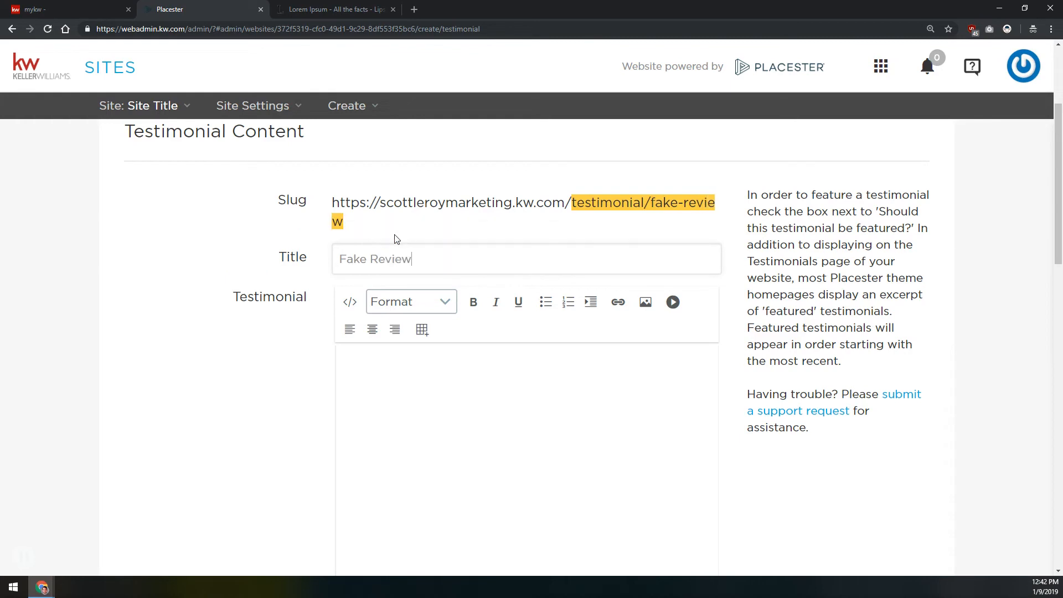
{"action": "left_click_drag", "start_coordinate": [573, 202], "coordinate": [669, 217]}
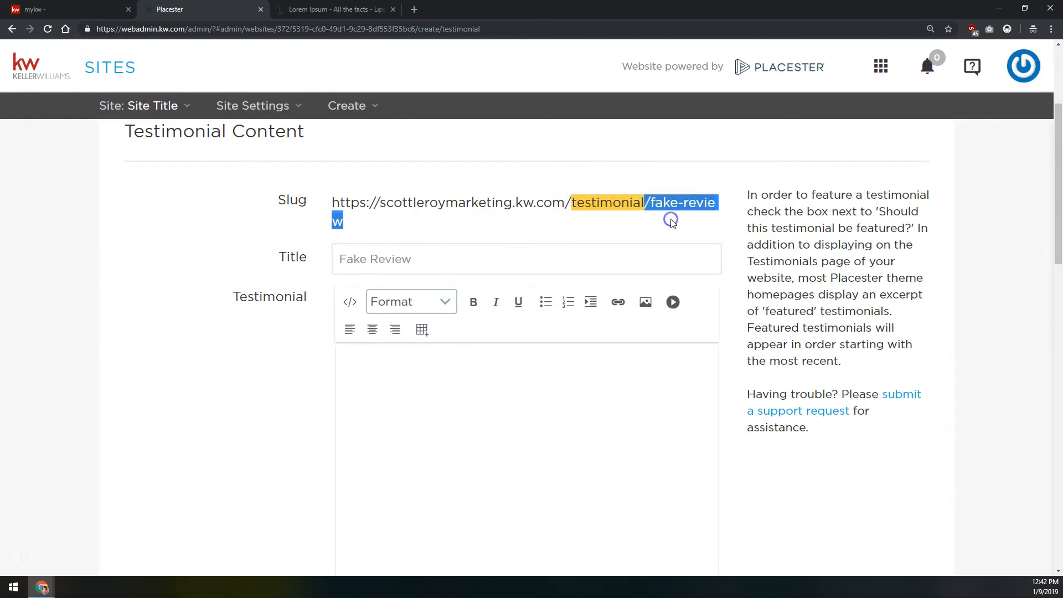
Paste the copied Lorem ipsum text into the testimonial's body
{"action": "left_click", "coordinate": [541, 401]}
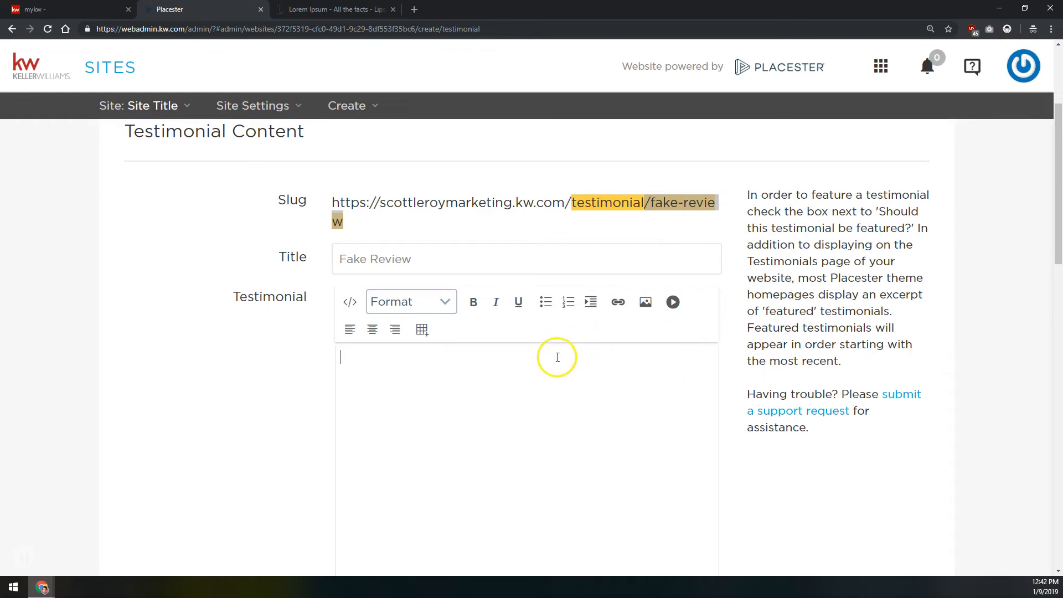
{"action": "scroll", "coordinate": [558, 356], "scroll_direction": "down", "scroll_amount": 2}
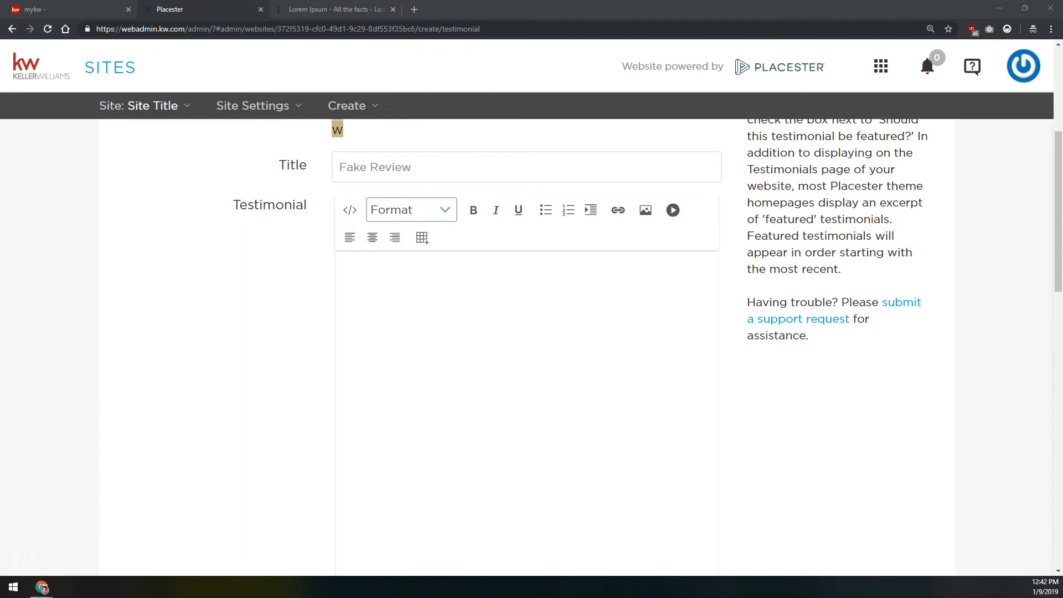
{"action": "left_click", "coordinate": [452, 315]}
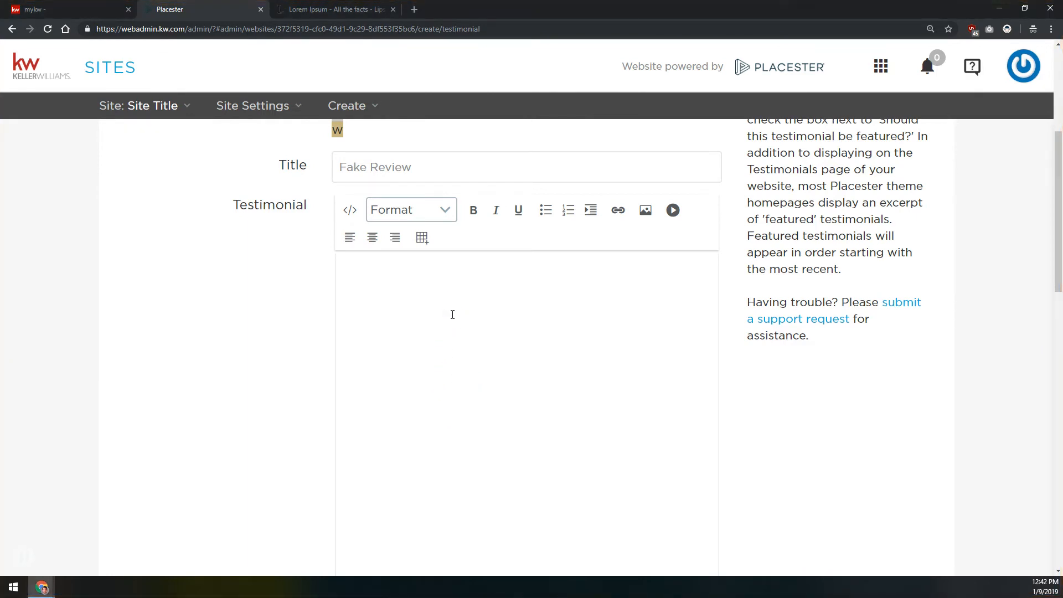
{"action": "key", "text": "ctrl+v"}
Set the testimonial's referrer to "Anonymous" and its affiliation to "Buyer"
{"action": "scroll", "coordinate": [302, 277], "scroll_direction": "down", "scroll_amount": 5}
{"action": "scroll", "coordinate": [250, 275], "scroll_direction": "down", "scroll_amount": 3}
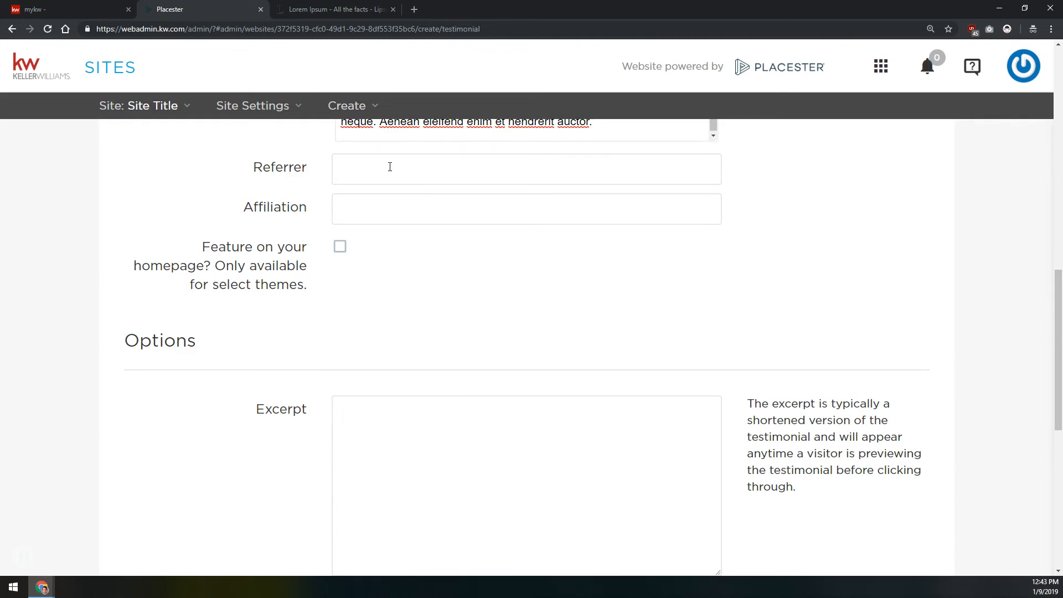
{"action": "left_click", "coordinate": [390, 167]}
{"action": "type", "text": "Anonymous"}
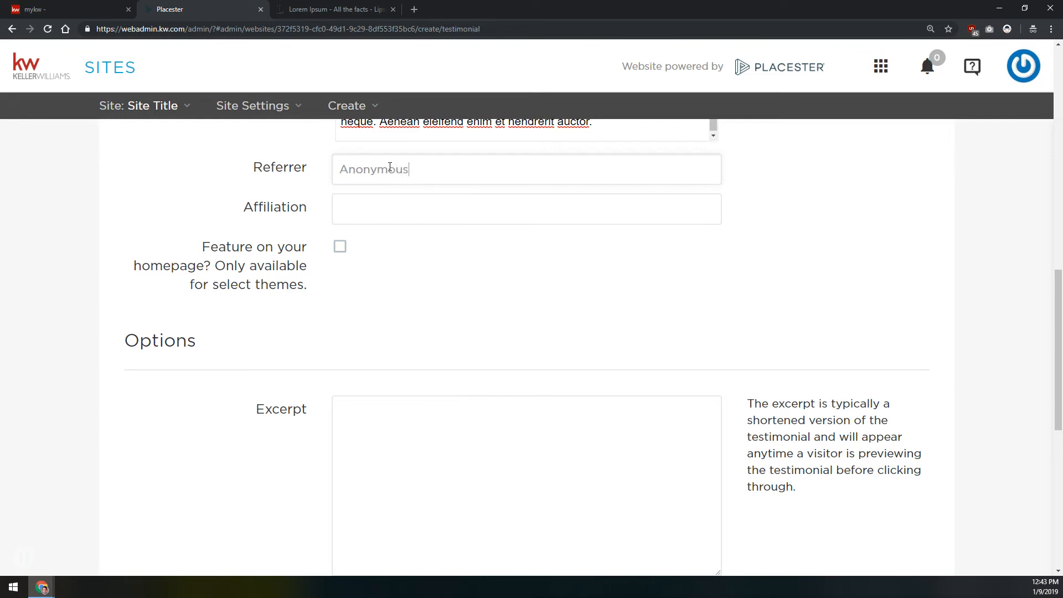
{"action": "left_click", "coordinate": [392, 207]}
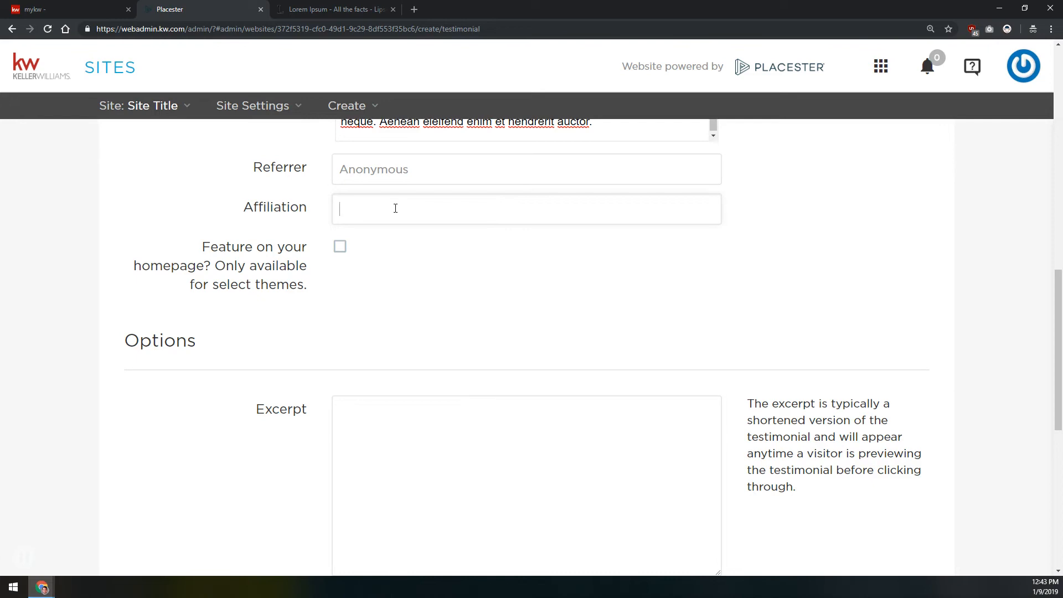
{"action": "type", "text": "Buyer"}
Highlight the note about select themes and set the testimonial to feature on the homepage
{"action": "left_click_drag", "start_coordinate": [214, 266], "coordinate": [309, 299]}
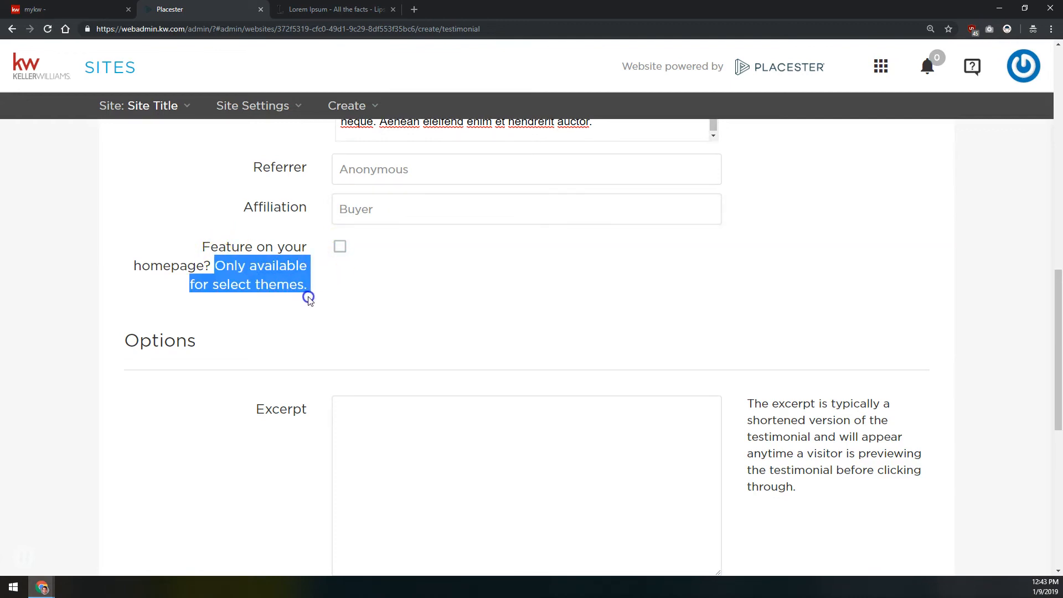
{"action": "left_click", "coordinate": [372, 262]}
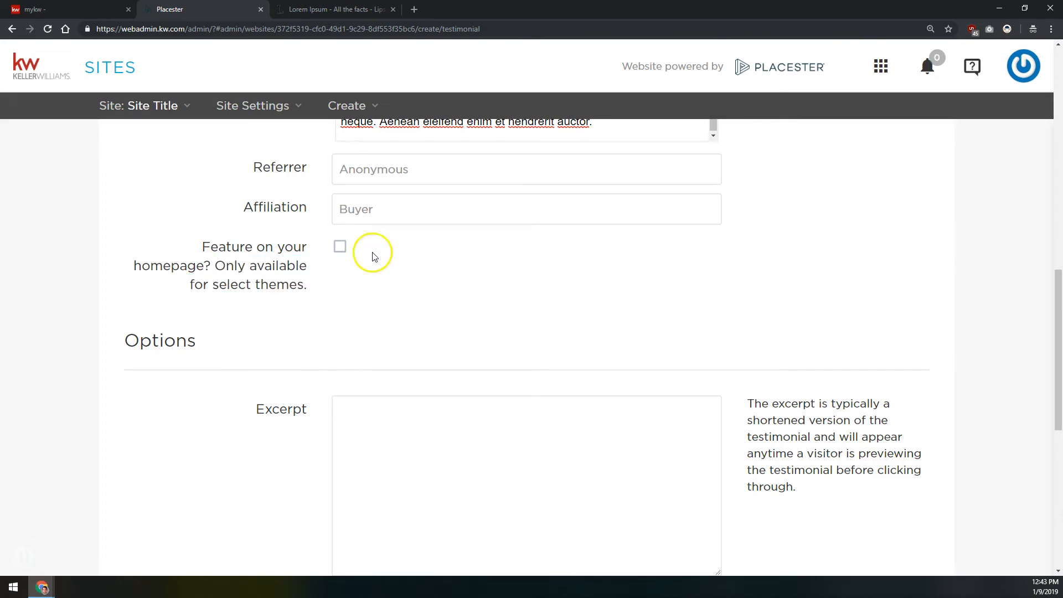
{"action": "left_click", "coordinate": [340, 248]}
Write a one-sentence excerpt saying that this anonymous reviewer loves the agent's way of helping to buy a home
{"action": "scroll", "coordinate": [441, 239], "scroll_direction": "down", "scroll_amount": 5}
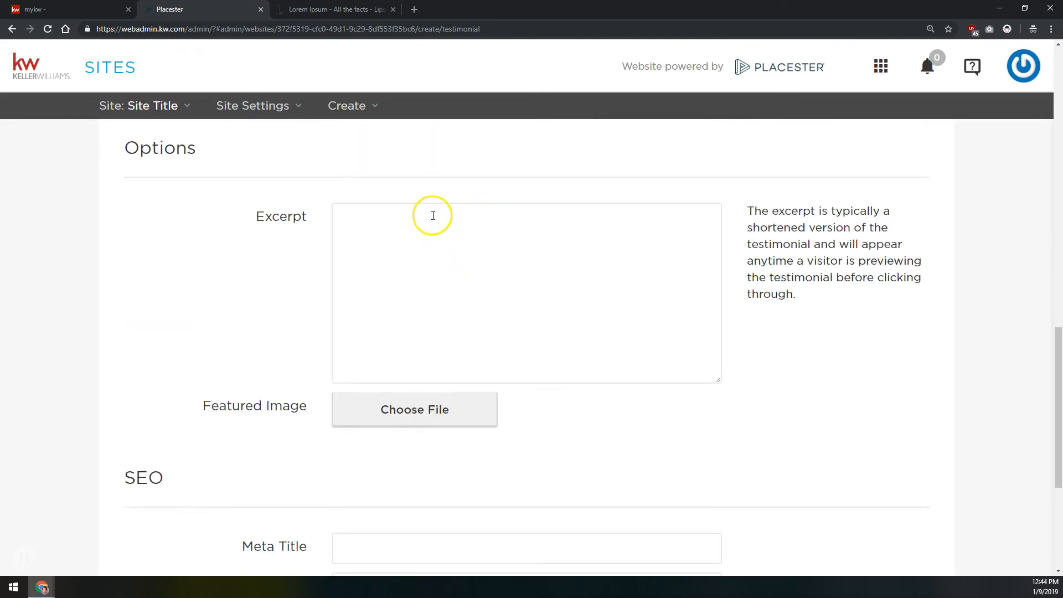
{"action": "scroll", "coordinate": [427, 200], "scroll_direction": "up", "scroll_amount": 2}
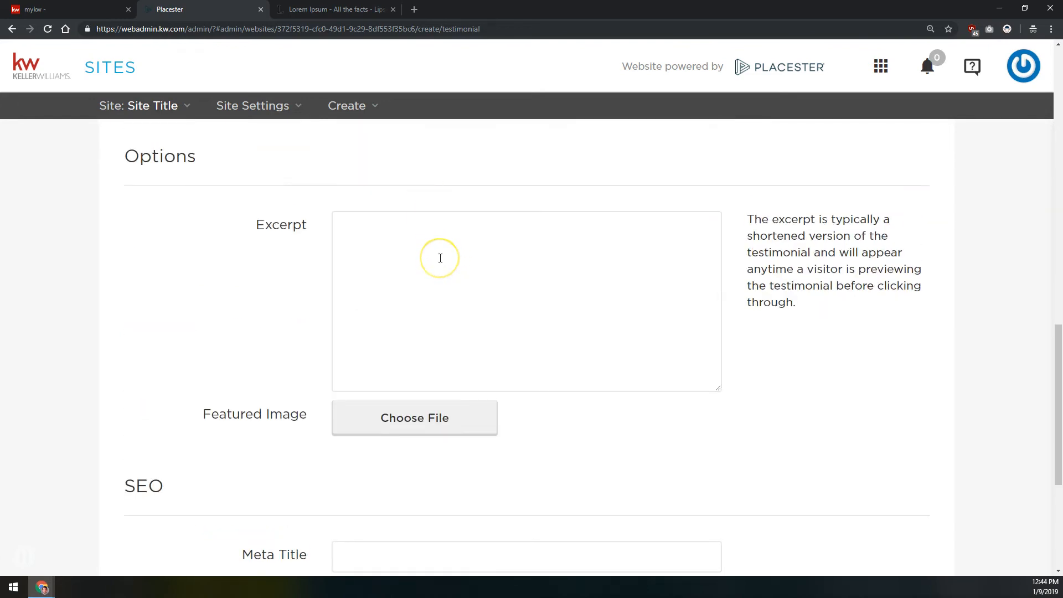
{"action": "left_click", "coordinate": [441, 258]}
{"action": "type", "text": "This anonymous reviwer"}
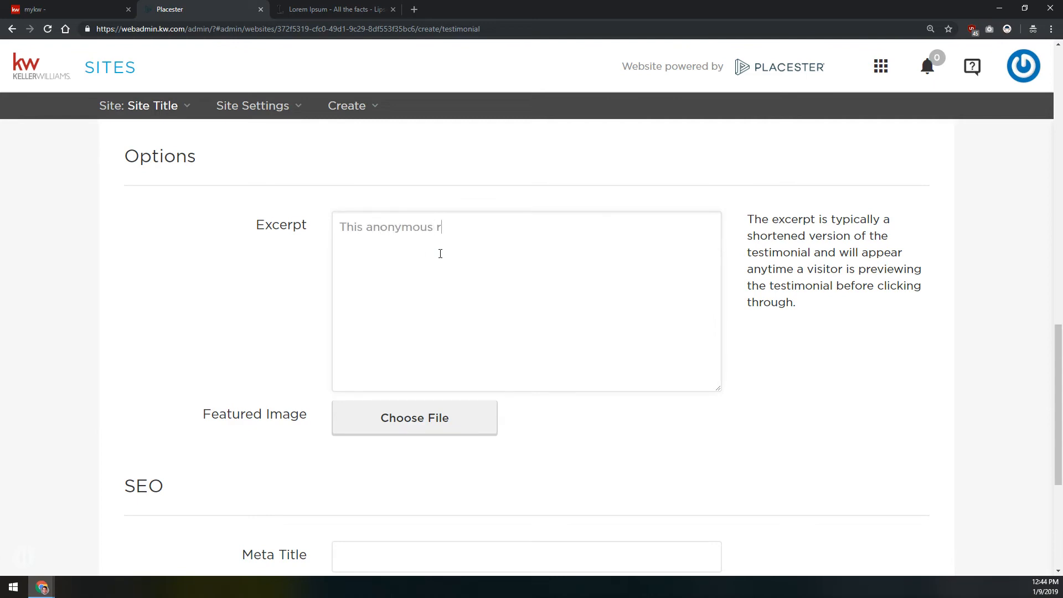
{"action": "key", "text": "BackSpace"}
{"action": "key", "text": "BackSpace"}
{"action": "key", "text": "BackSpace"}
{"action": "type", "text": "ewer loves Scott way of helping bot"}
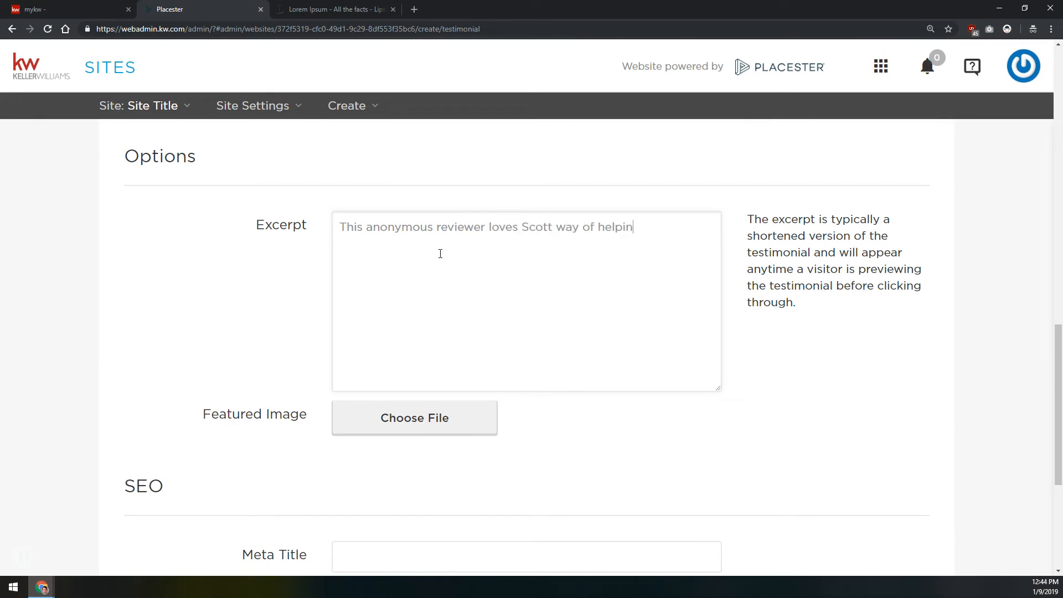
{"action": "key", "text": "BackSpace"}
{"action": "key", "text": "BackSpace"}
{"action": "key", "text": "BackSpace"}
{"action": "type", "text": "to buy a home."}
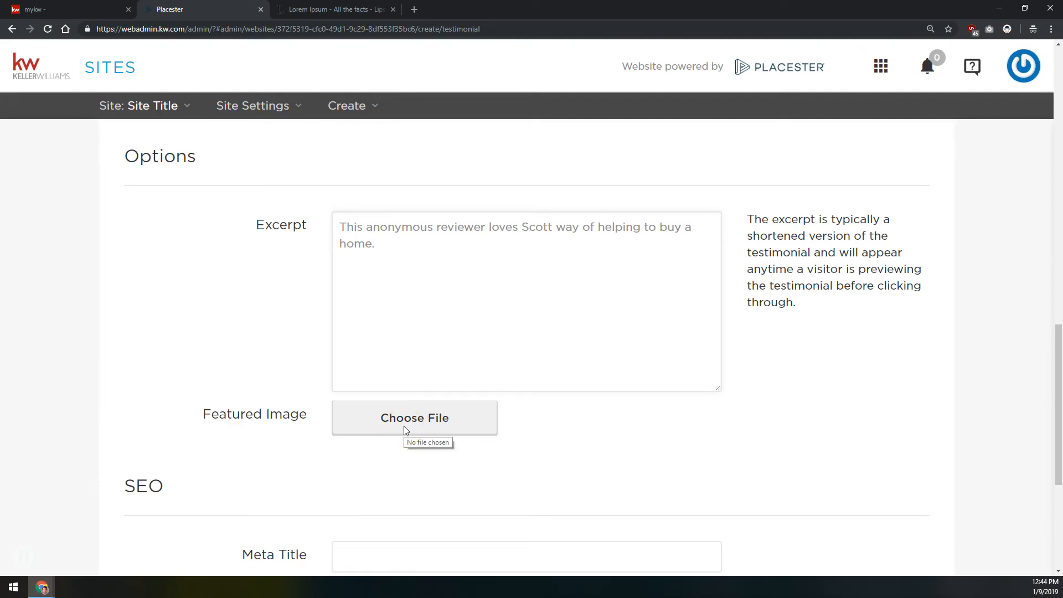
Upload the photo of the house with a picket fence as the testimonial's featured image, from the parent folder of Blog Featured Image
{"action": "left_click", "coordinate": [414, 417]}
{"action": "left_click", "coordinate": [415, 415]}
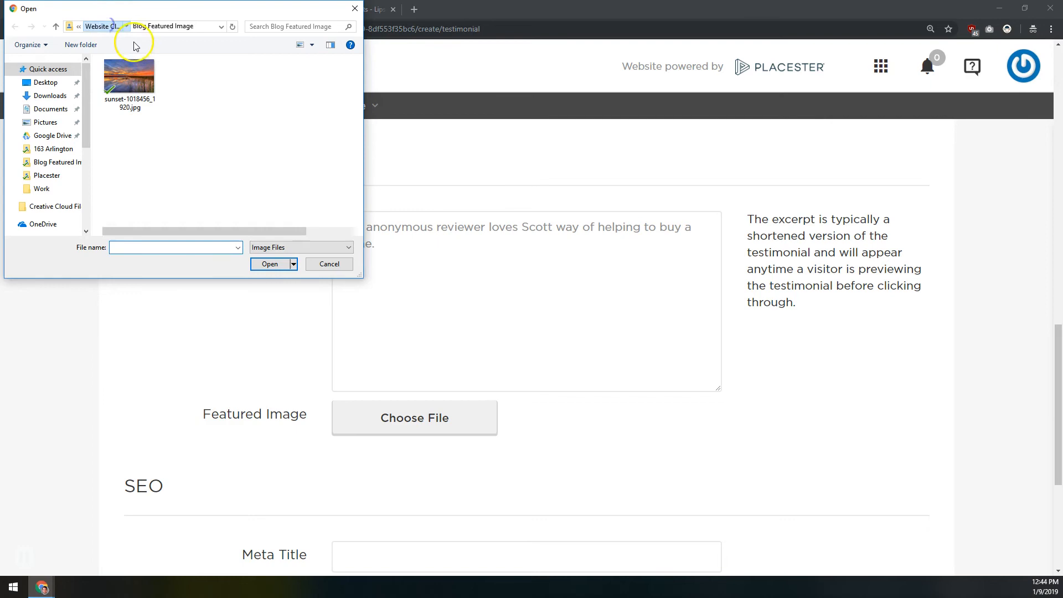
{"action": "left_click", "coordinate": [140, 123]}
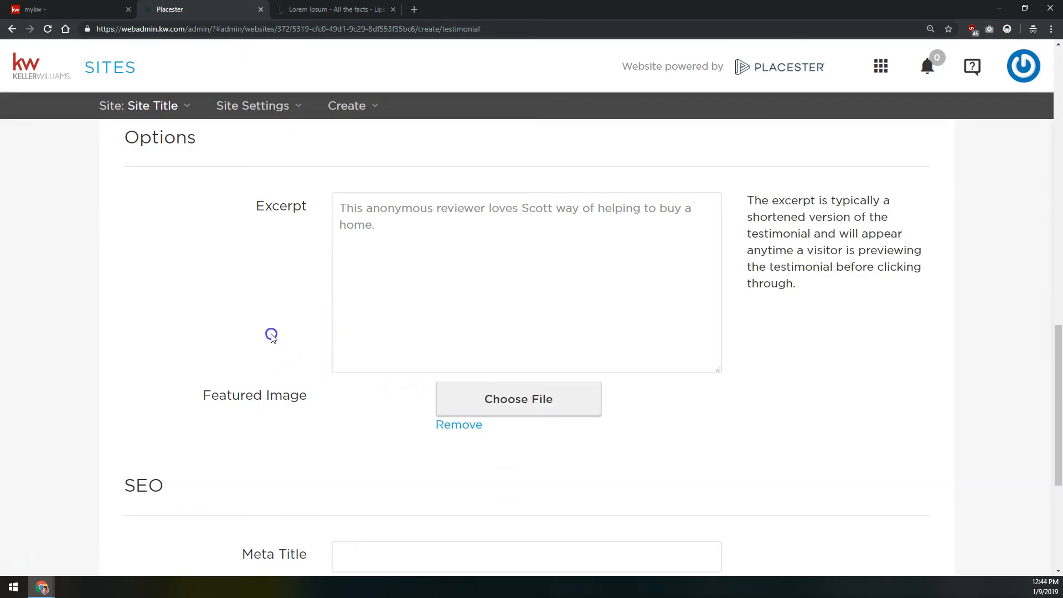
Copy the testimonial's excerpt into its meta description, leaving the meta title blank
{"action": "scroll", "coordinate": [288, 360], "scroll_direction": "down", "scroll_amount": 5}
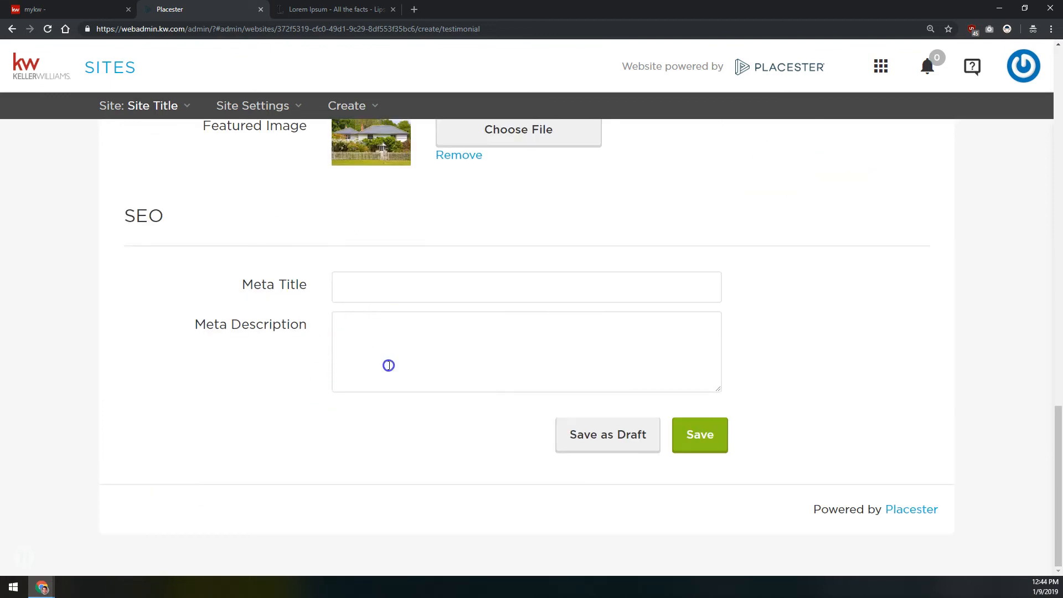
{"action": "left_click", "coordinate": [394, 346]}
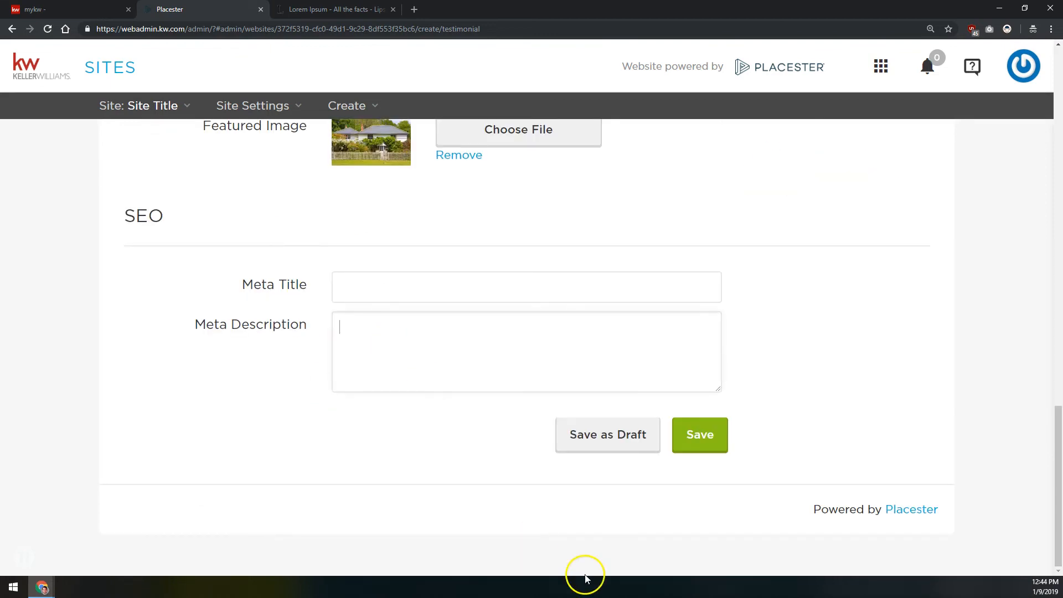
{"action": "scroll", "coordinate": [416, 486], "scroll_direction": "up", "scroll_amount": 7}
{"action": "scroll", "coordinate": [415, 488], "scroll_direction": "up", "scroll_amount": 10}
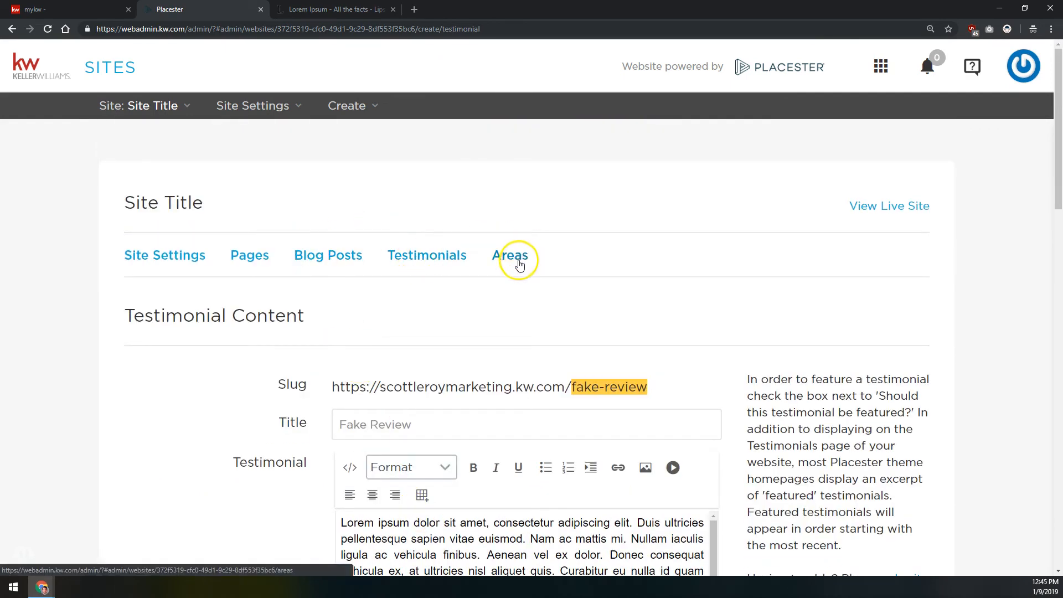
{"action": "scroll", "coordinate": [218, 332], "scroll_direction": "down", "scroll_amount": 10}
{"action": "scroll", "coordinate": [272, 320], "scroll_direction": "down", "scroll_amount": 1}
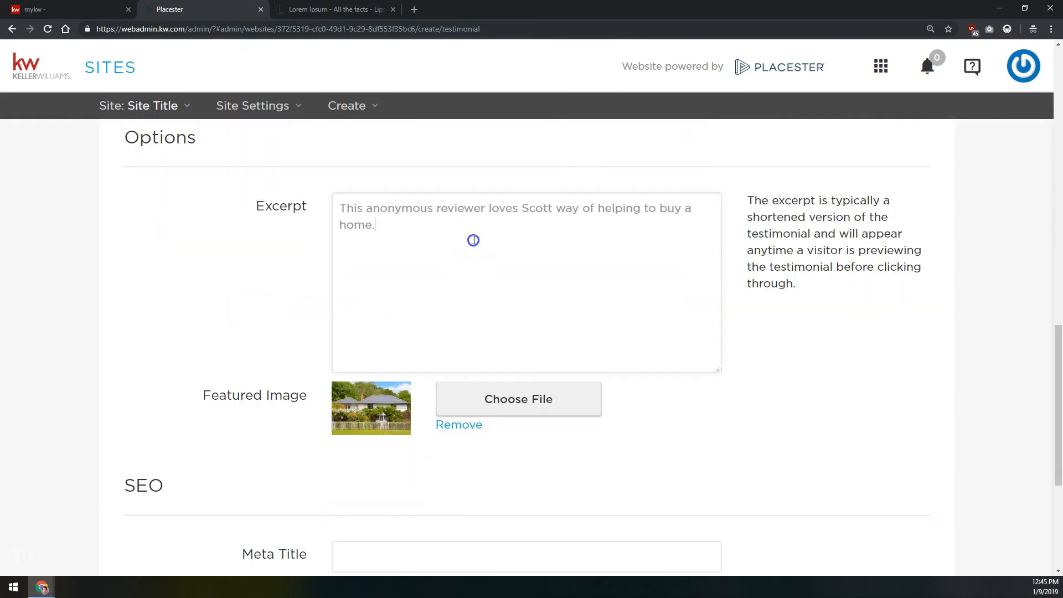
{"action": "triple_click", "coordinate": [448, 258]}
{"action": "key", "text": "ctrl+c"}
{"action": "scroll", "coordinate": [448, 257], "scroll_direction": "down", "scroll_amount": 3}
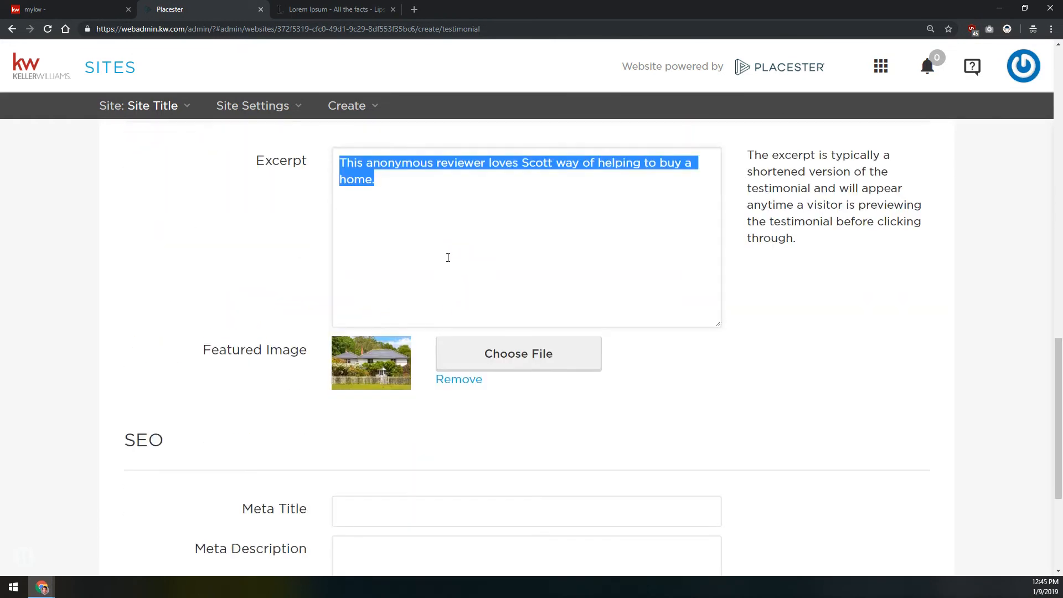
{"action": "left_click", "coordinate": [410, 437]}
{"action": "key", "text": "ctrl+v"}
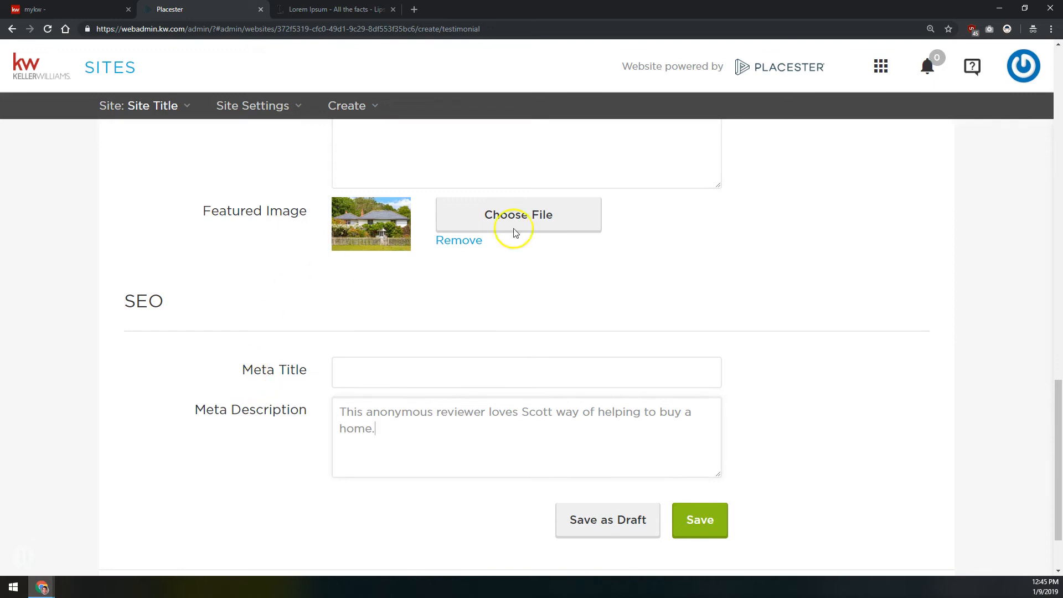
{"action": "scroll", "coordinate": [704, 251], "scroll_direction": "up", "scroll_amount": 1}
{"action": "scroll", "coordinate": [702, 248], "scroll_direction": "up", "scroll_amount": 3}
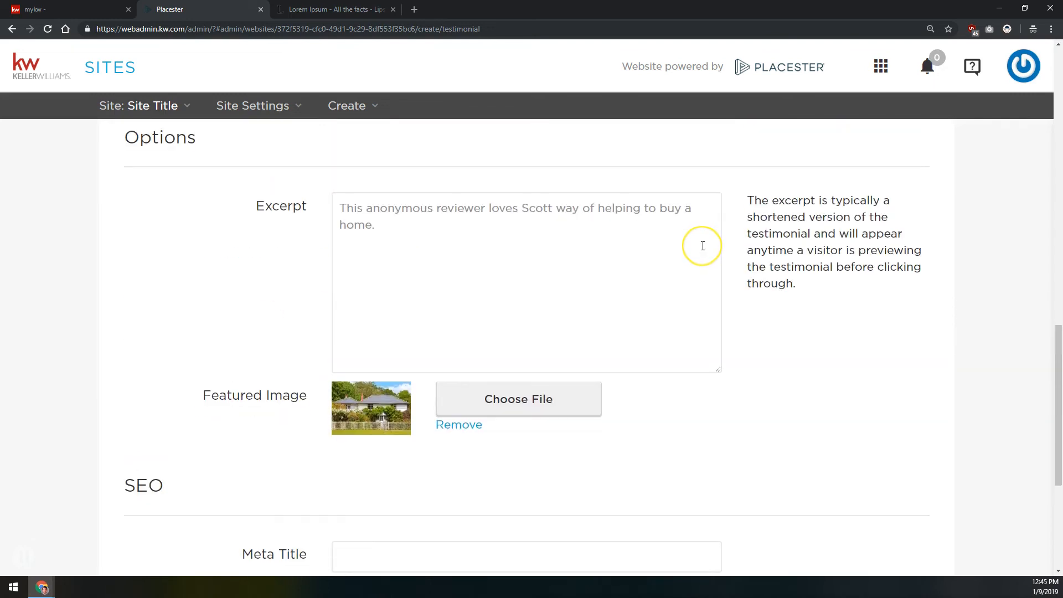
{"action": "scroll", "coordinate": [702, 247], "scroll_direction": "down", "scroll_amount": 2}
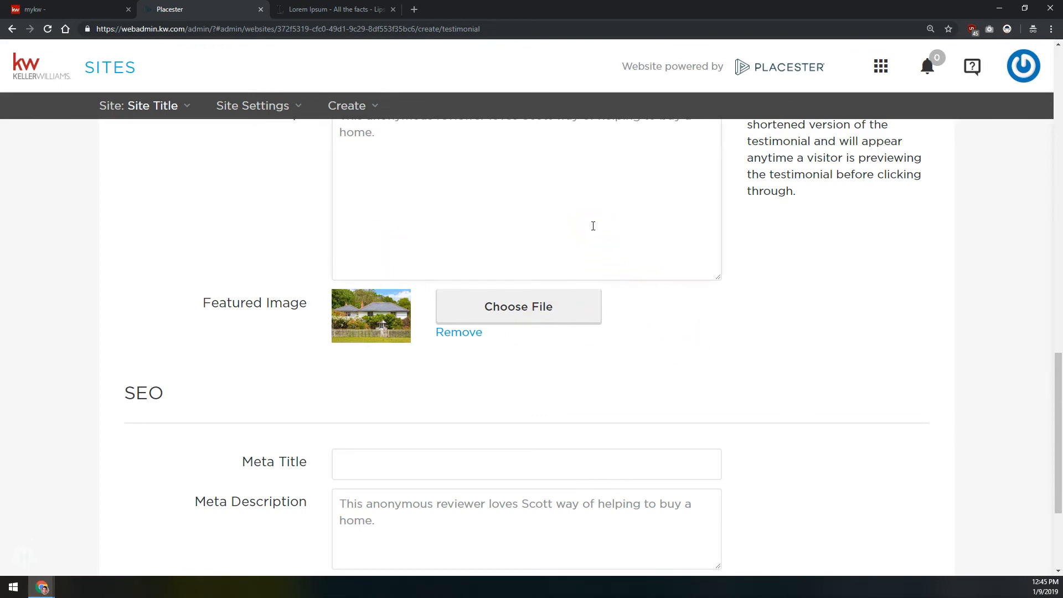
Publish the Fake Review testimonial with its current excerpt, featured image and meta description
{"action": "left_click", "coordinate": [608, 187]}
{"action": "left_click", "coordinate": [508, 532]}
{"action": "scroll", "coordinate": [681, 355], "scroll_direction": "down", "scroll_amount": 3}
{"action": "left_click", "coordinate": [705, 435]}
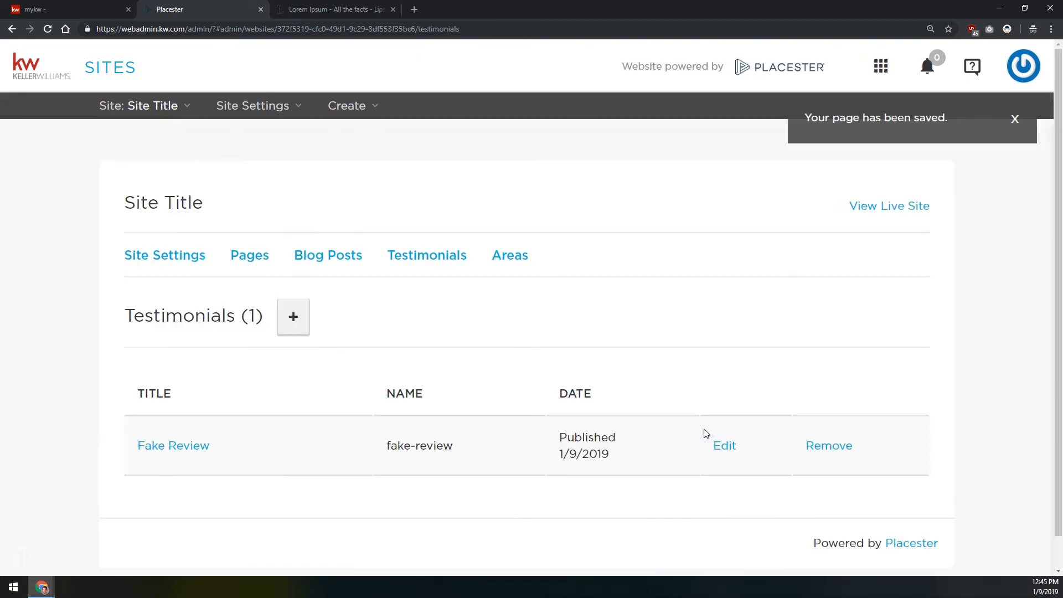
Start a new area page for the site and title it Test Area
{"action": "left_click", "coordinate": [506, 261]}
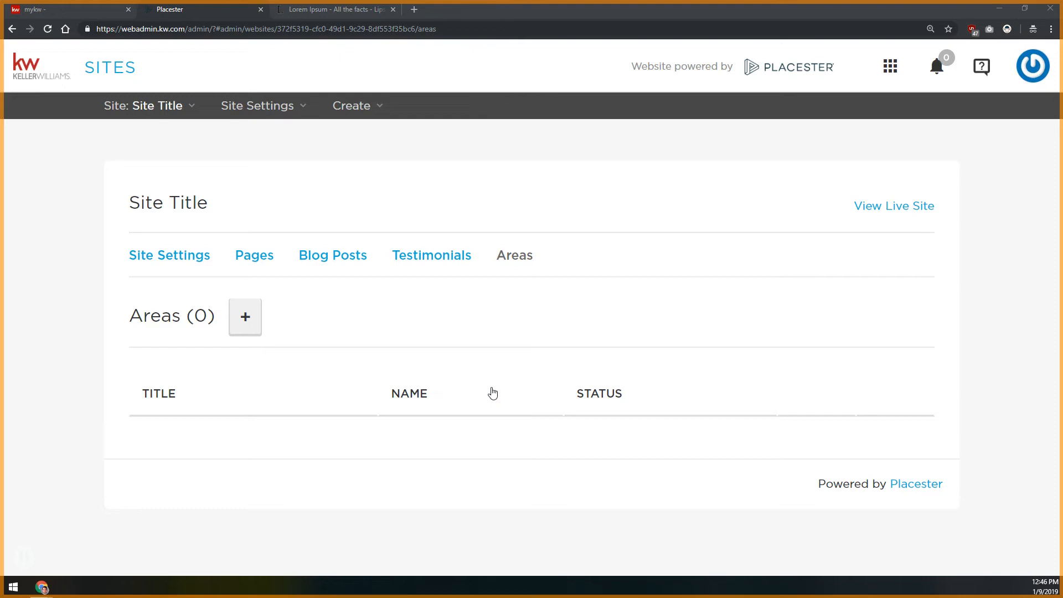
{"action": "left_click", "coordinate": [253, 320]}
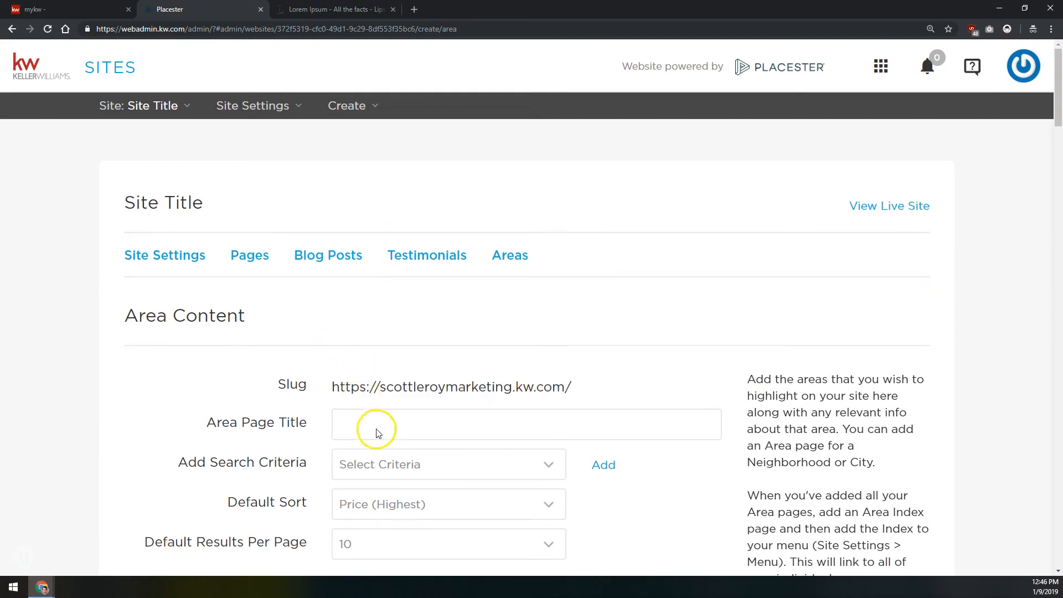
{"action": "left_click", "coordinate": [375, 426]}
{"action": "type", "text": "Te"}
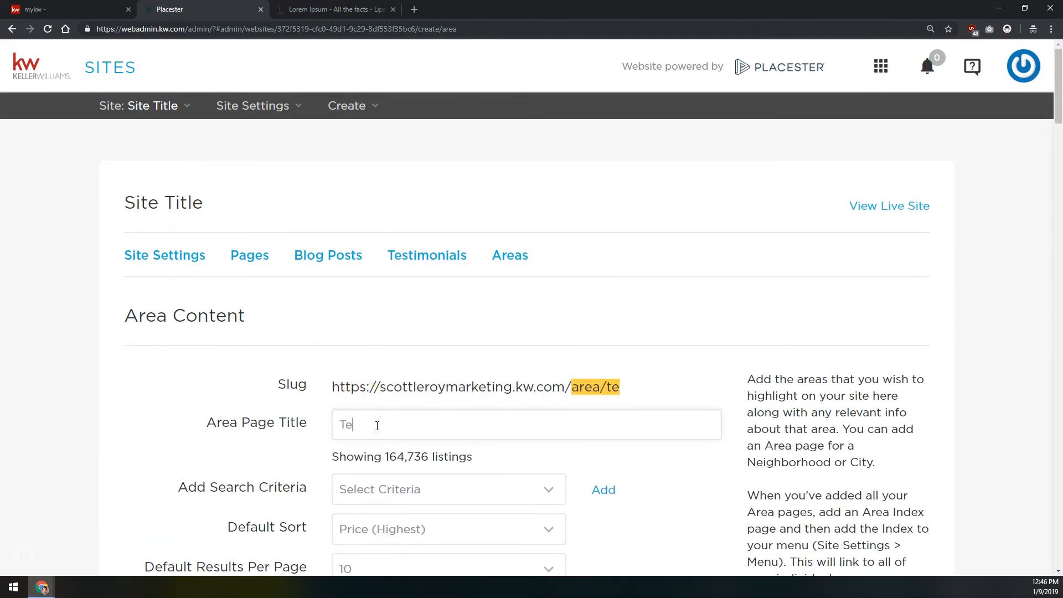
{"action": "type", "text": "st Area"}
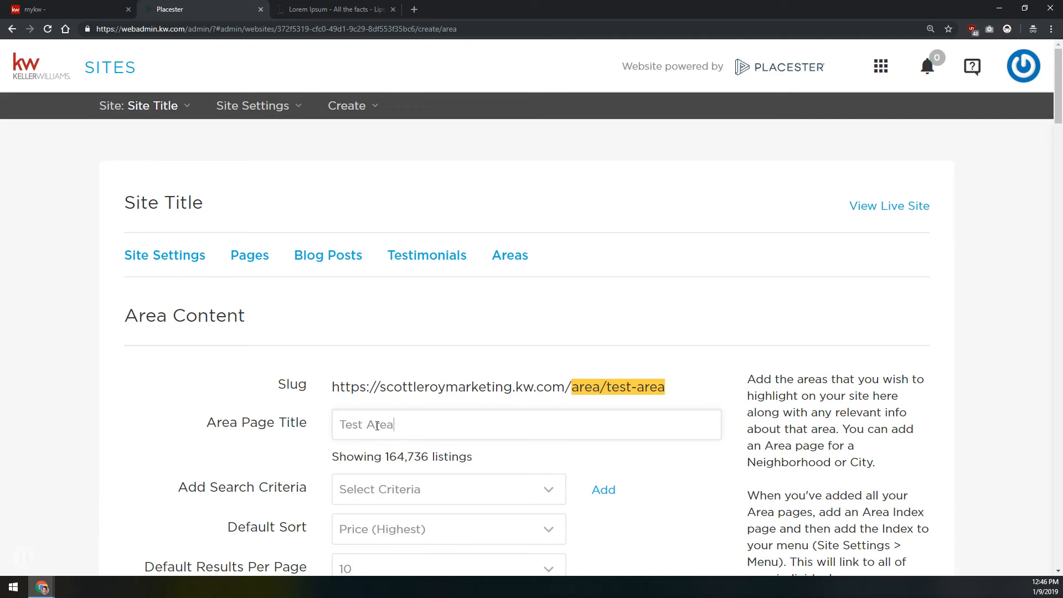
Try to add Neighborhood as a search criterion for the area page
{"action": "scroll", "coordinate": [368, 416], "scroll_direction": "down", "scroll_amount": 5}
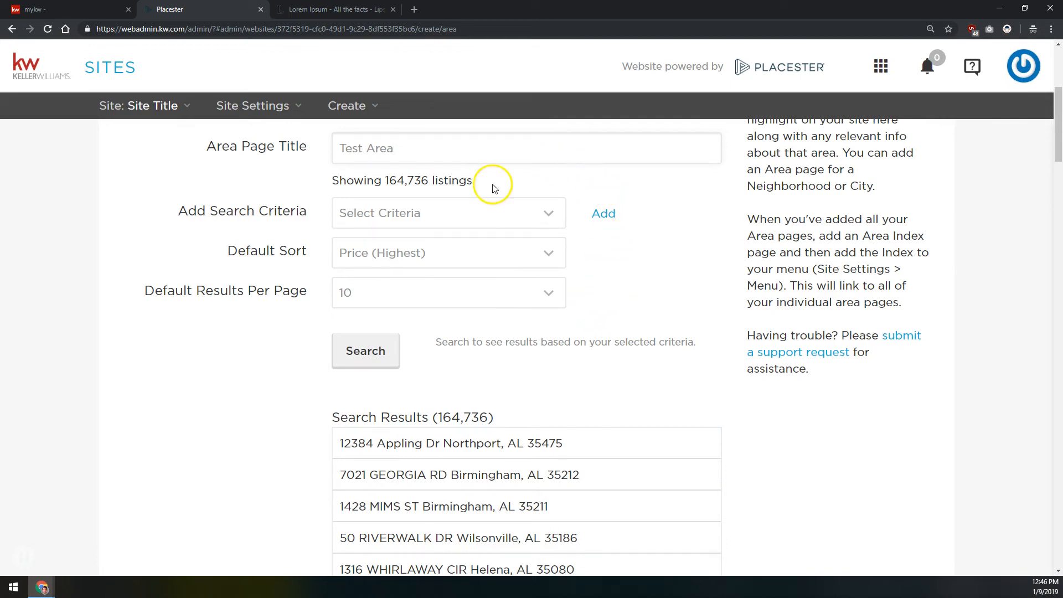
{"action": "left_click", "coordinate": [463, 211]}
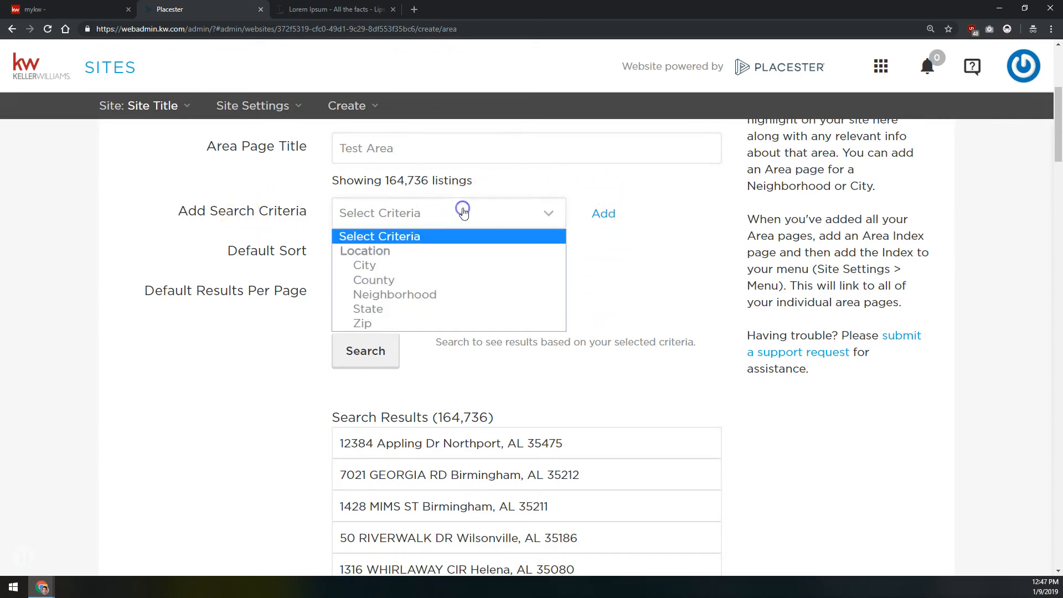
{"action": "left_click", "coordinate": [404, 297]}
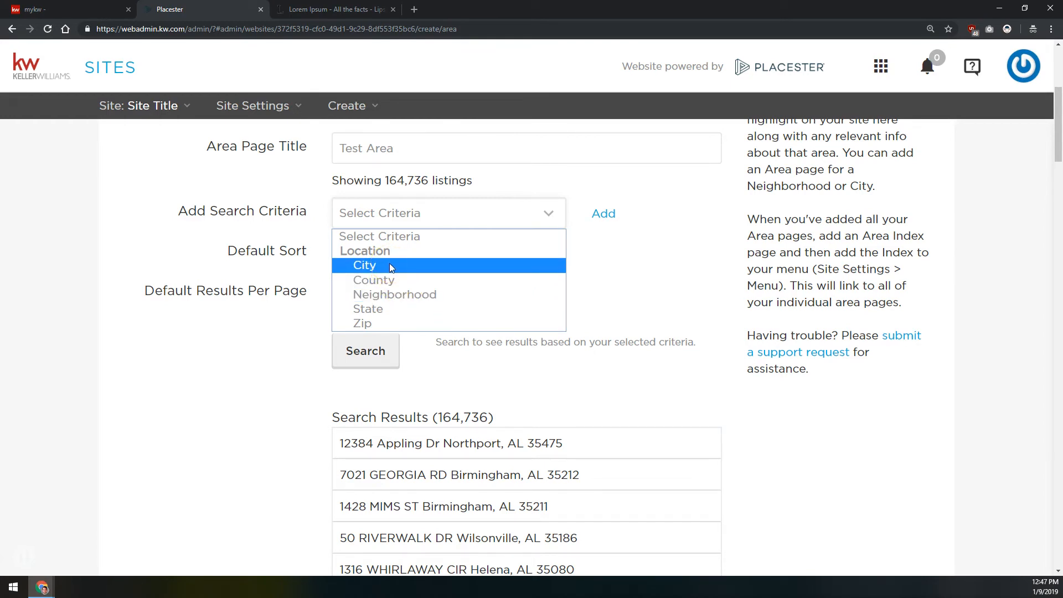
{"action": "left_click", "coordinate": [396, 294]}
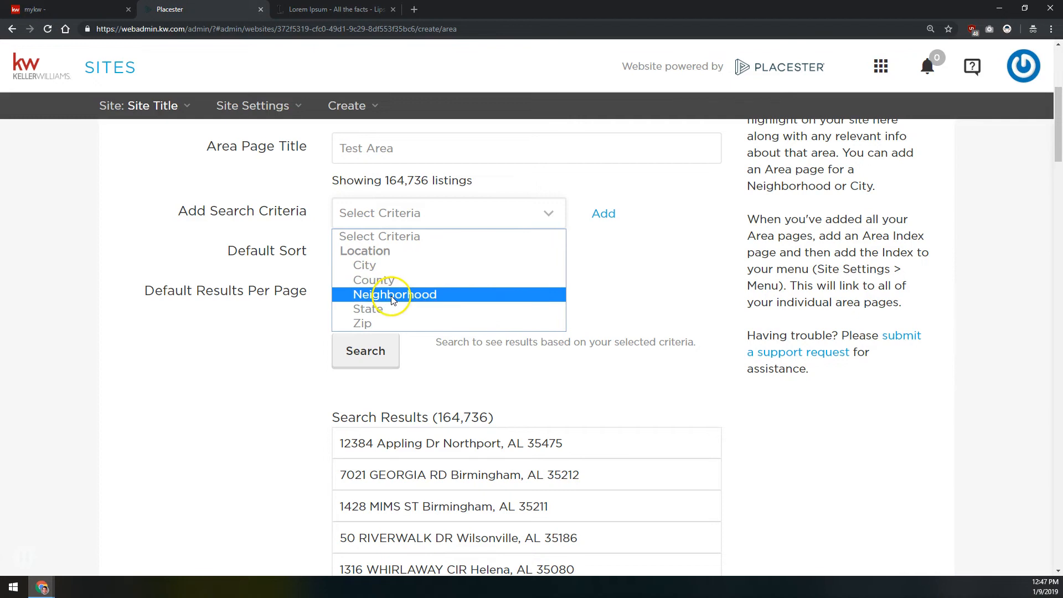
{"action": "left_click", "coordinate": [610, 213]}
{"action": "left_click", "coordinate": [604, 218]}
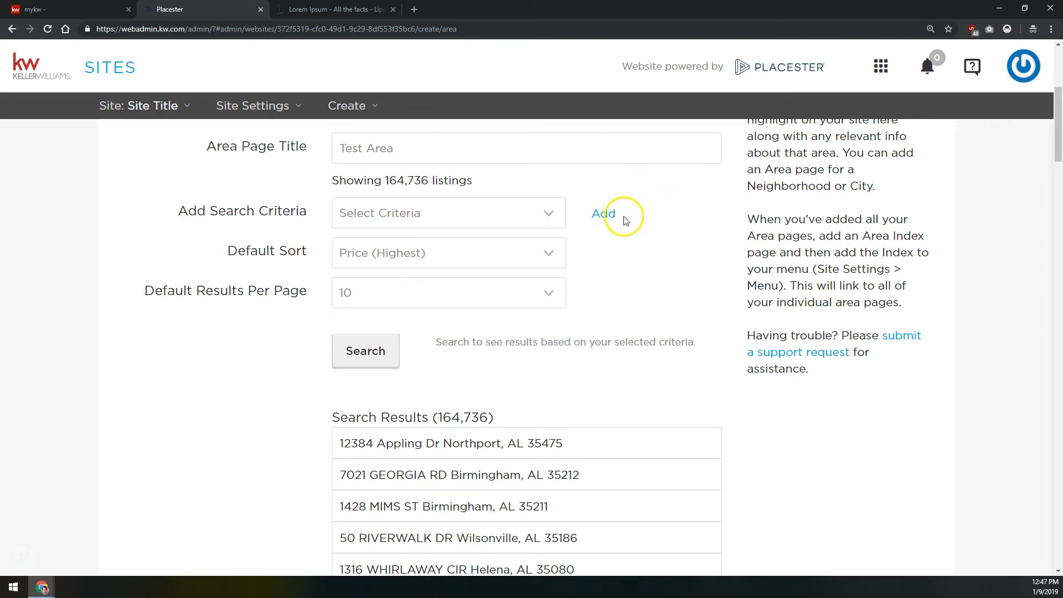
{"action": "left_click", "coordinate": [527, 219]}
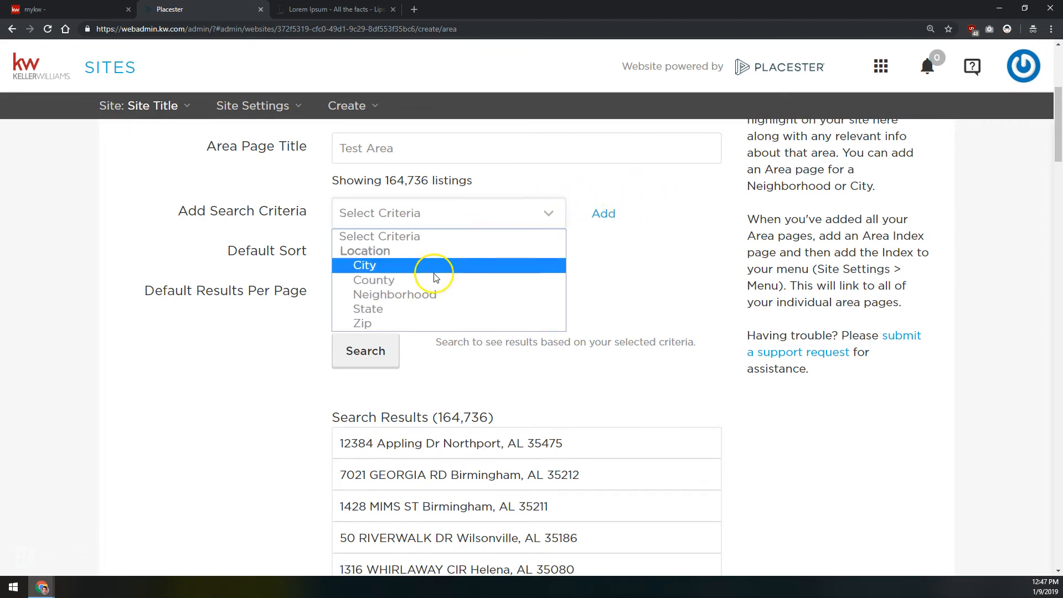
{"action": "left_click", "coordinate": [422, 292]}
{"action": "left_click", "coordinate": [604, 216]}
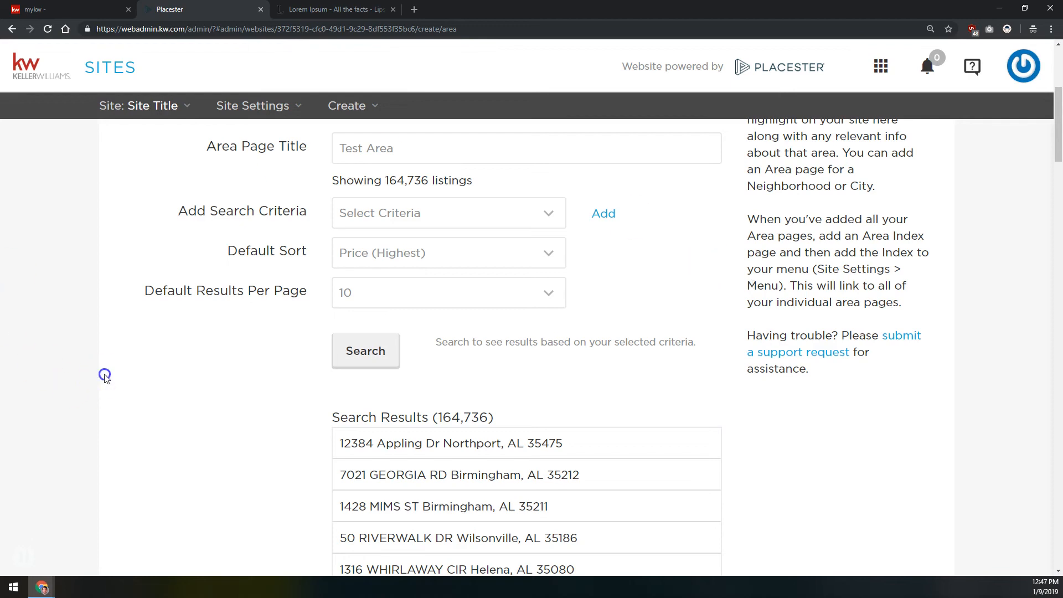
Open another agent's kw.com website in a new browser tab
{"action": "key", "text": "ctrl+t"}
{"action": "type", "text": "scottleroy"}
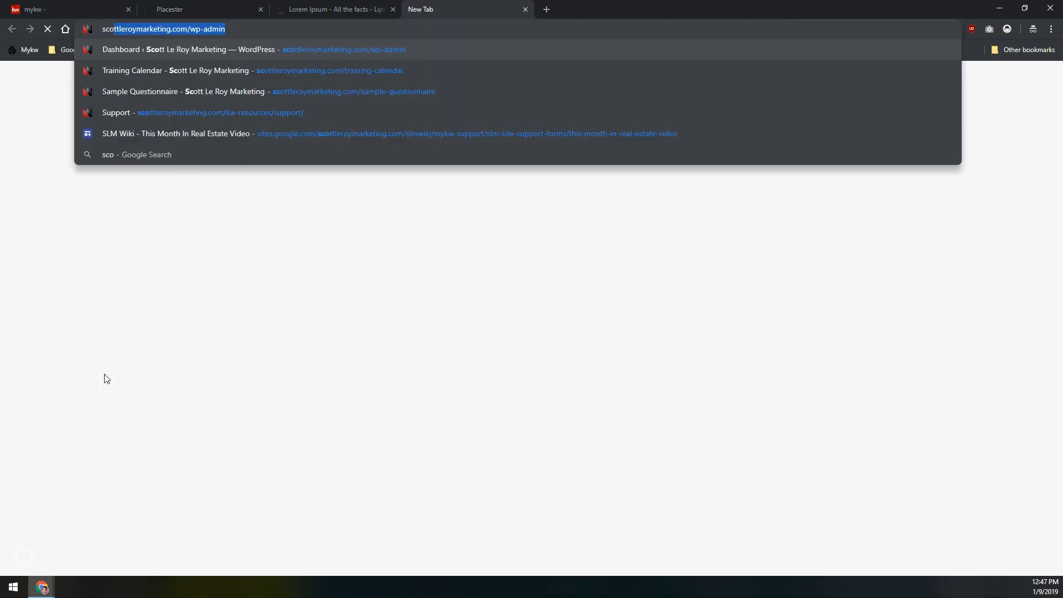
{"action": "type", "text": "robertgr"}
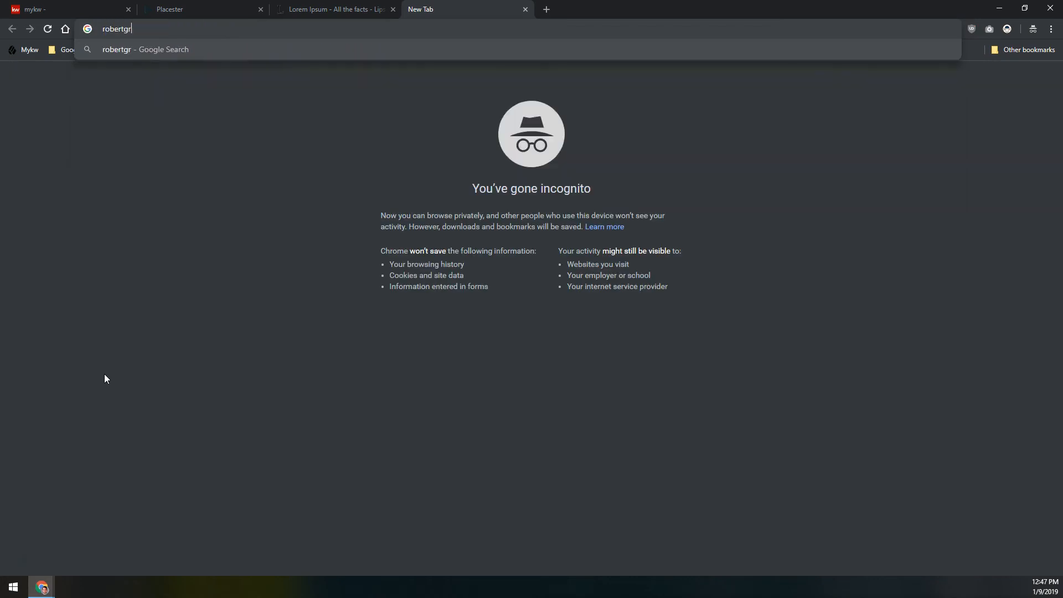
{"action": "type", "text": "eenstreet.kwcom"}
{"action": "key", "text": "Return"}
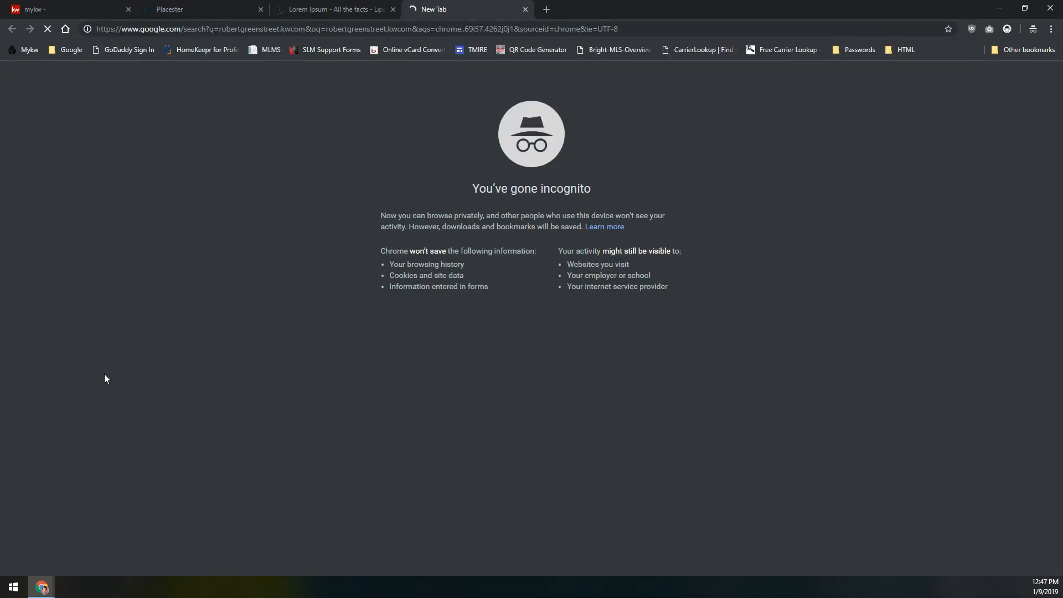
{"action": "left_click", "coordinate": [257, 118]}
{"action": "left_click", "coordinate": [190, 52]}
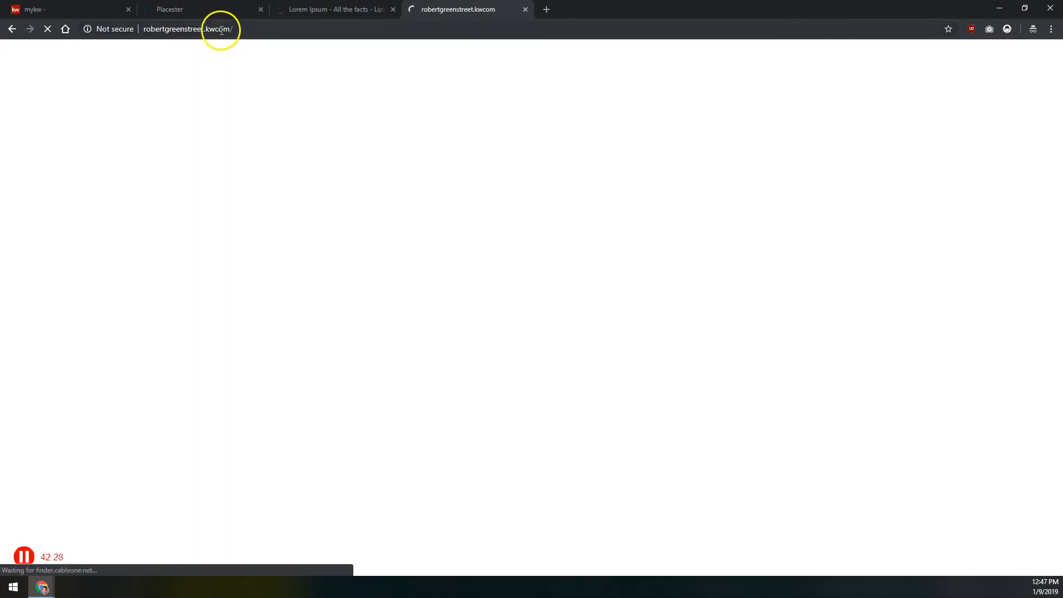
{"action": "left_click", "coordinate": [215, 29]}
{"action": "left_click", "coordinate": [215, 29]}
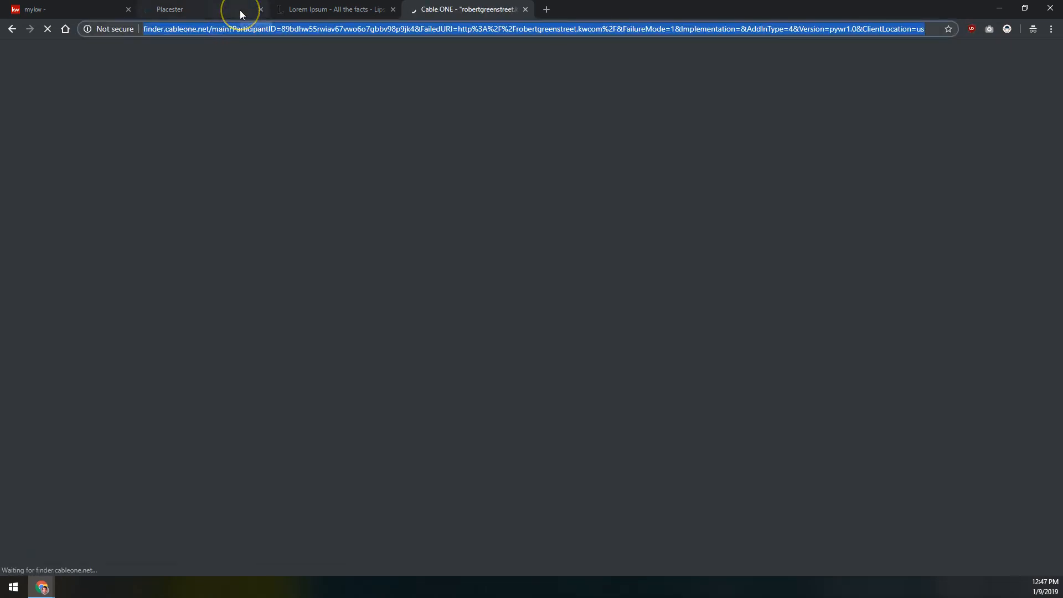
{"action": "type", "text": "."}
{"action": "type", "text": "robertgreenstreet"}
{"action": "type", "text": "kw.com"}
{"action": "key", "text": "Return"}
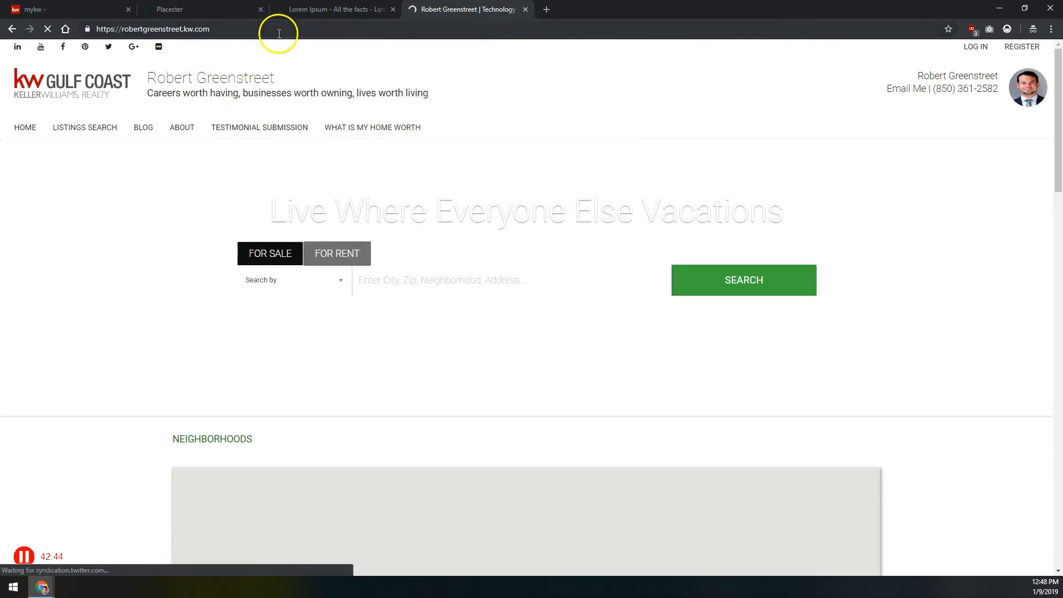
Check the /areas address on that agent's website and return to the area page form
{"action": "left_click", "coordinate": [286, 29]}
{"action": "double_click", "coordinate": [294, 29]}
{"action": "key", "text": "Right"}
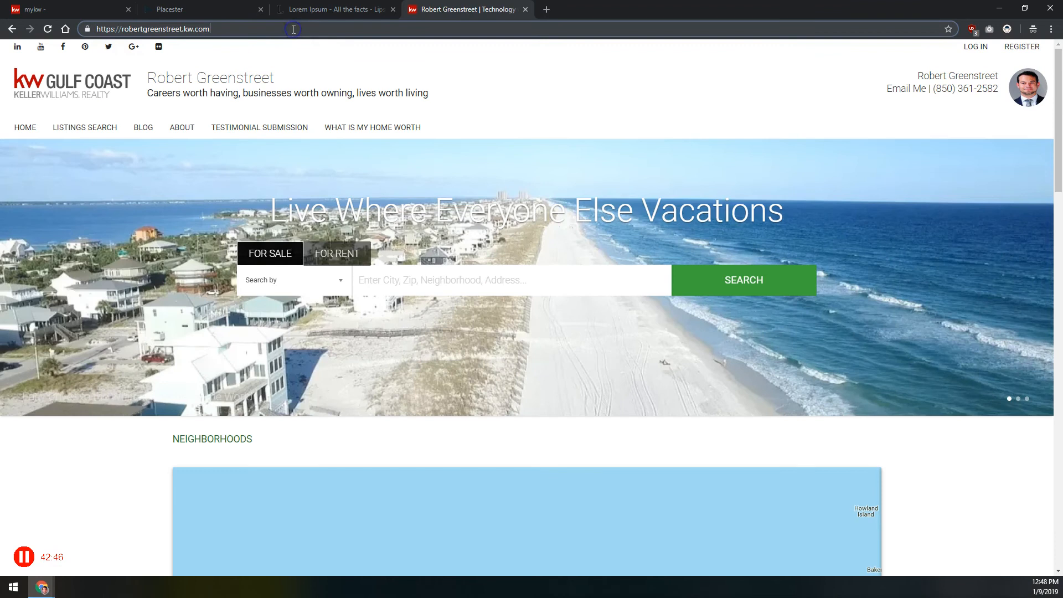
{"action": "type", "text": "are"}
{"action": "key", "text": "BackSpace"}
{"action": "key", "text": "BackSpace"}
{"action": "key", "text": "BackSpace"}
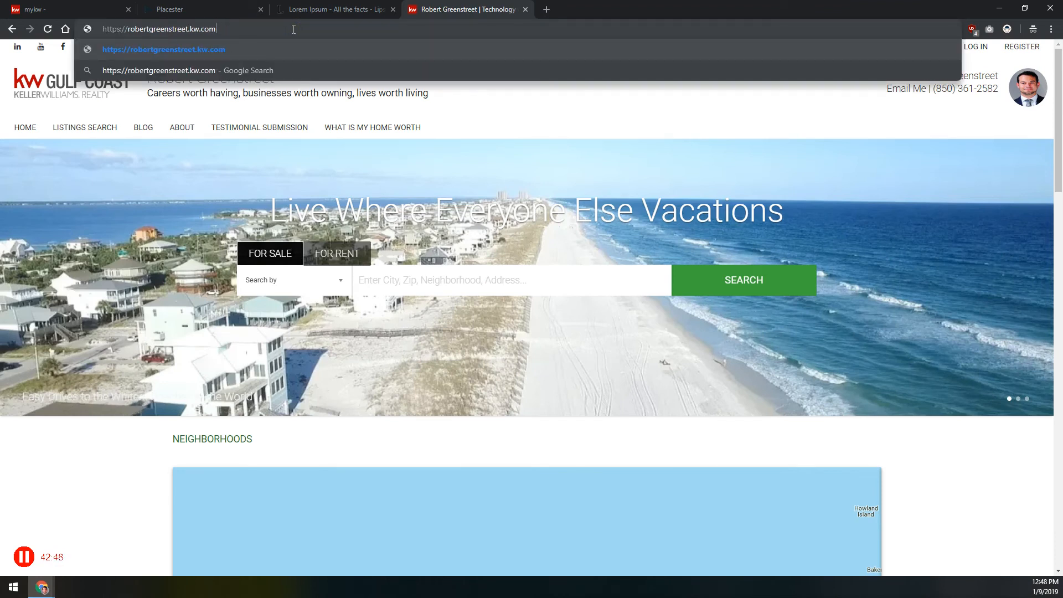
{"action": "type", "text": "/areas"}
{"action": "key", "text": "Return"}
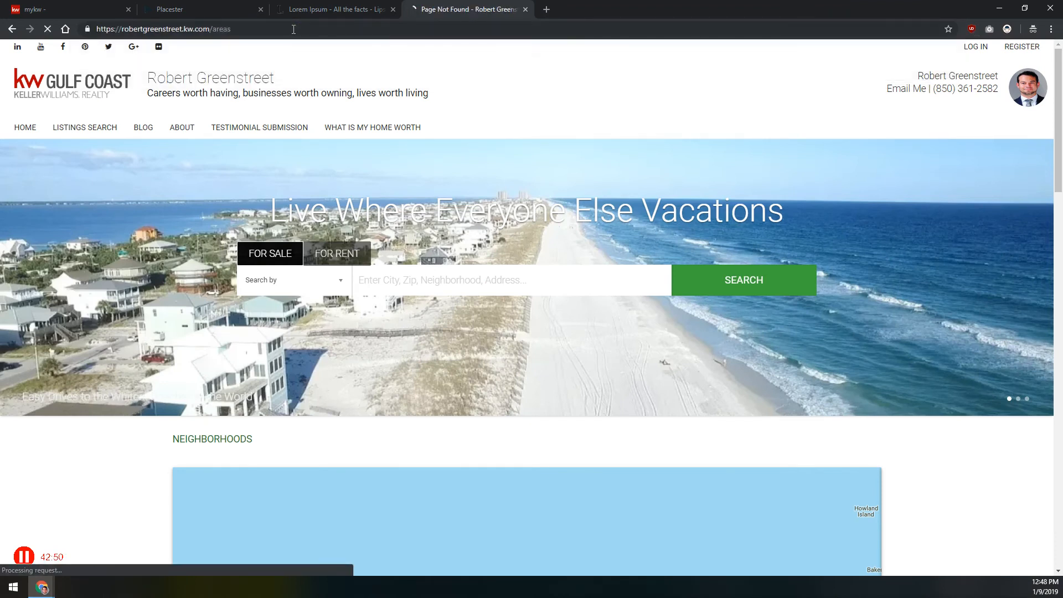
{"action": "left_click", "coordinate": [526, 10]}
{"action": "key", "text": "ctrl+Page_Up"}
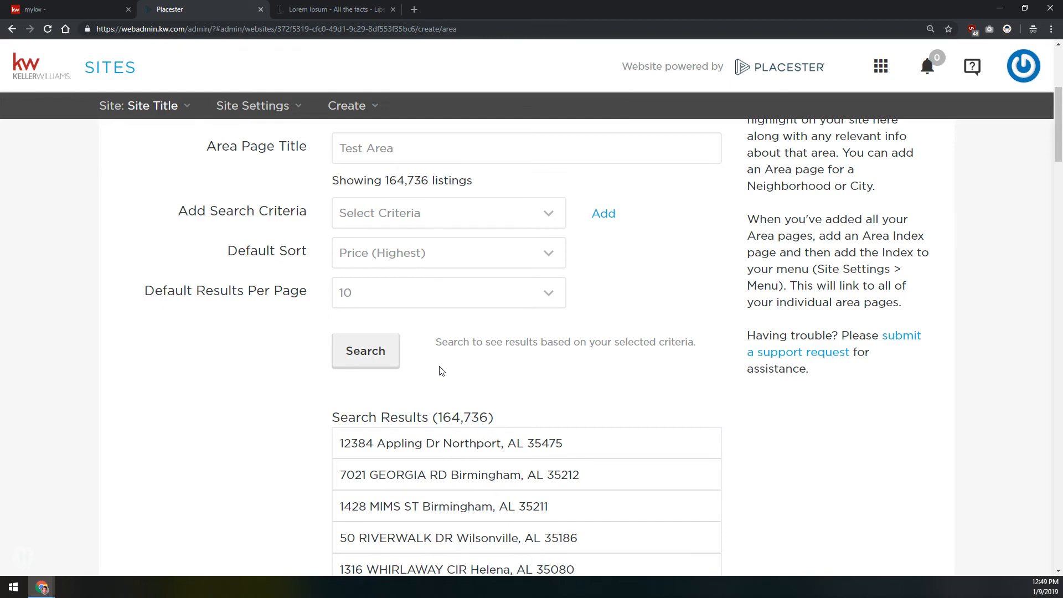
Reload the area page form and enter Test Area as its page title again
{"action": "left_click", "coordinate": [526, 209]}
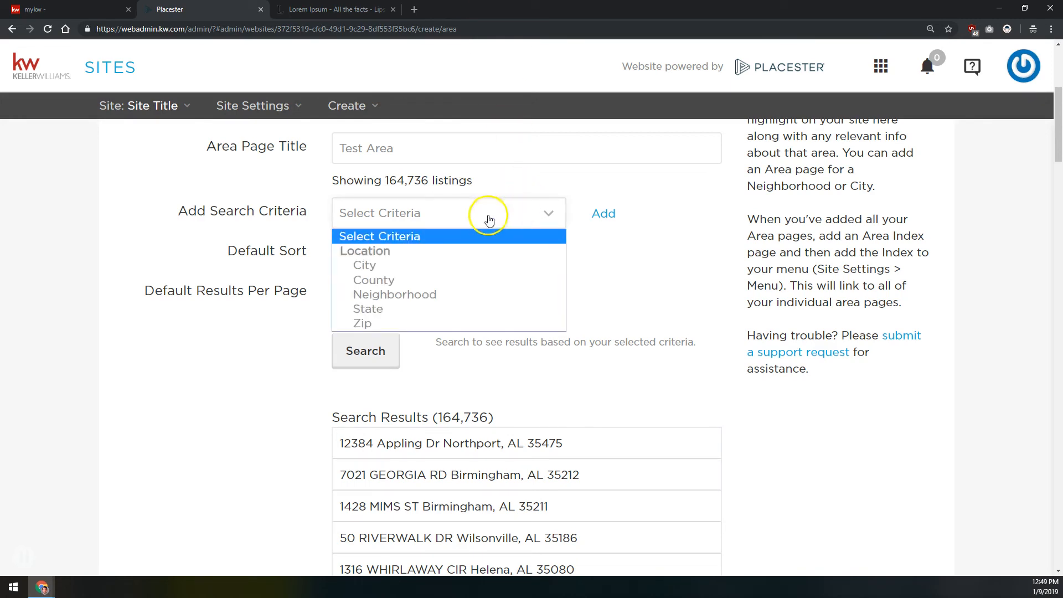
{"action": "left_click", "coordinate": [391, 292]}
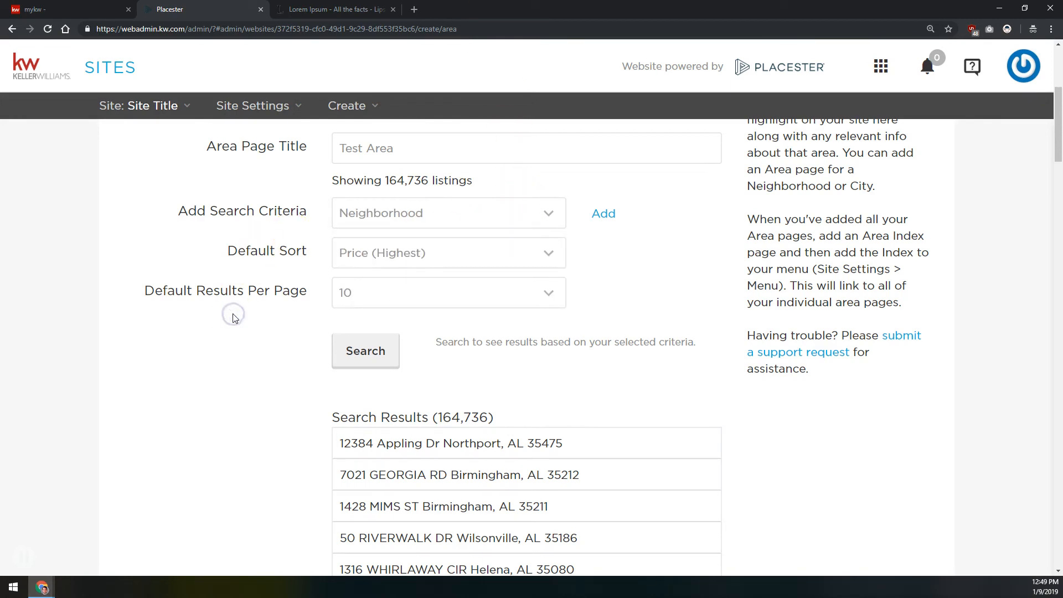
{"action": "key", "text": "F5"}
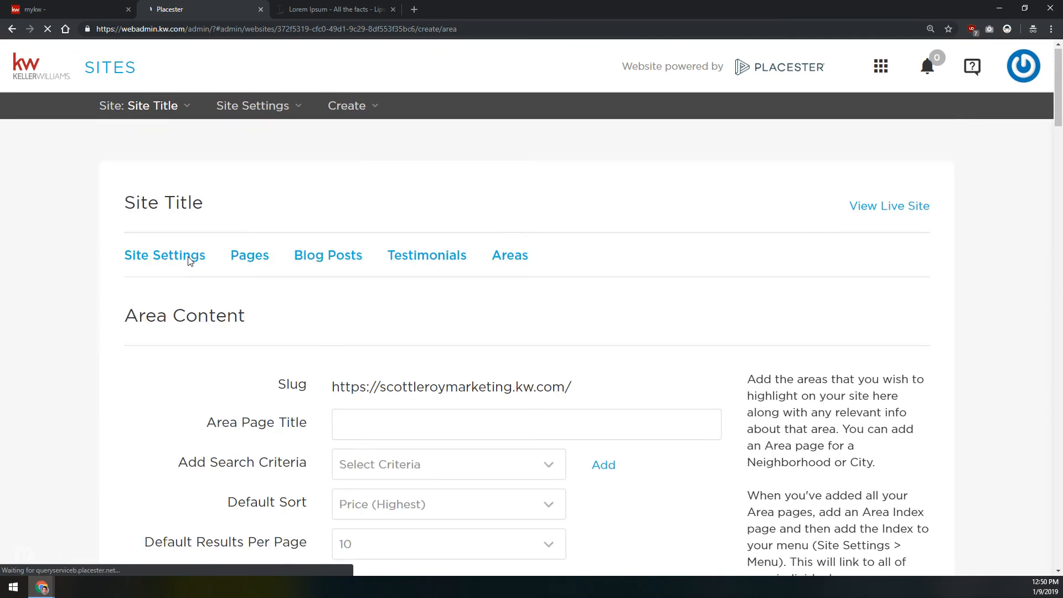
{"action": "left_click", "coordinate": [382, 329]}
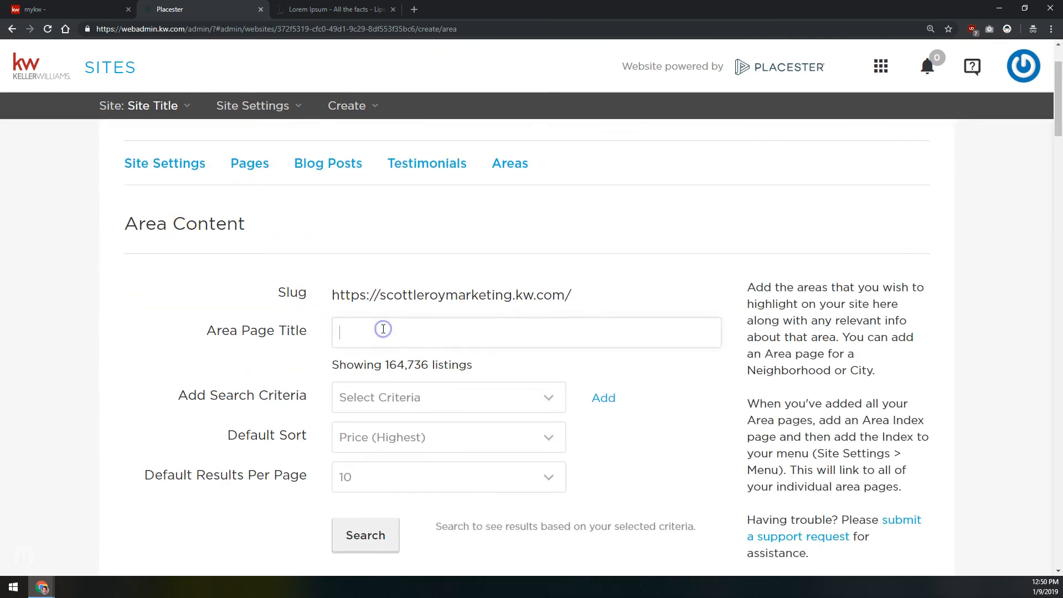
{"action": "type", "text": "Test a"}
{"action": "key", "text": "BackSpace"}
{"action": "type", "text": "Area"}
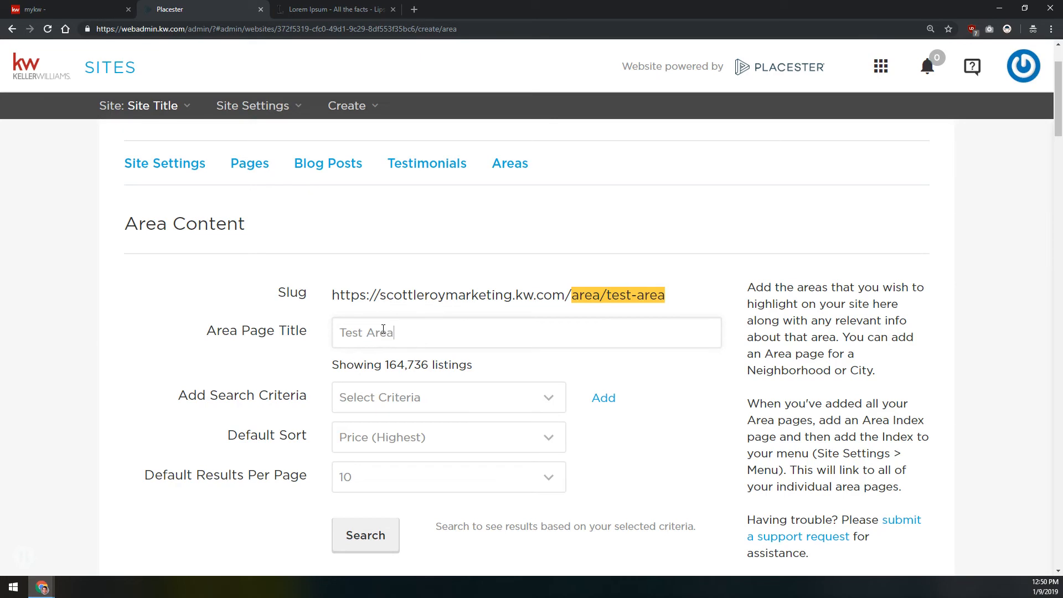
Add a Neighborhood search criterion to the Test Area page
{"action": "left_click", "coordinate": [380, 402]}
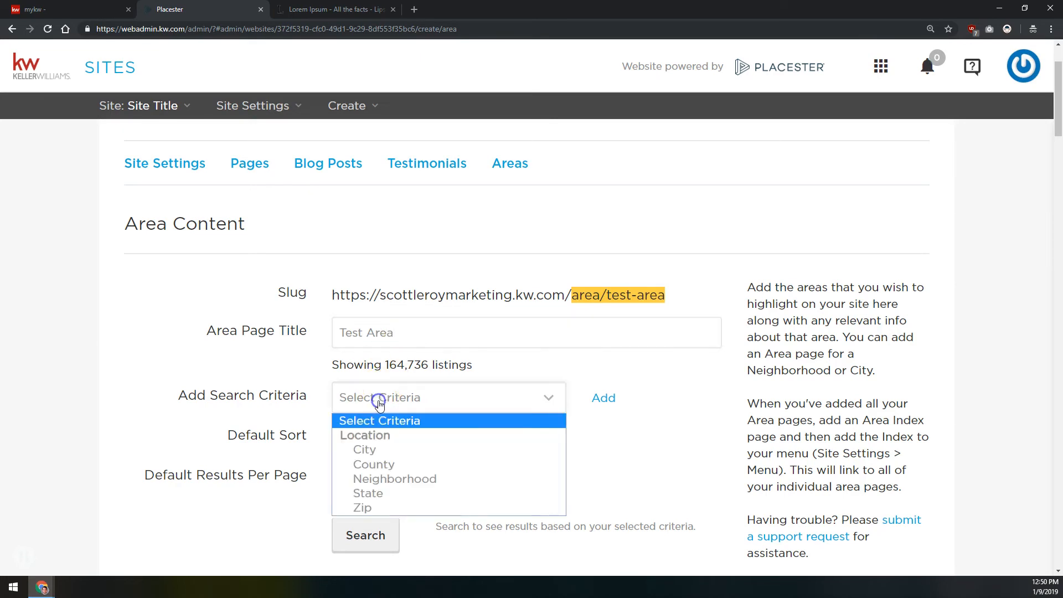
{"action": "left_click", "coordinate": [387, 478]}
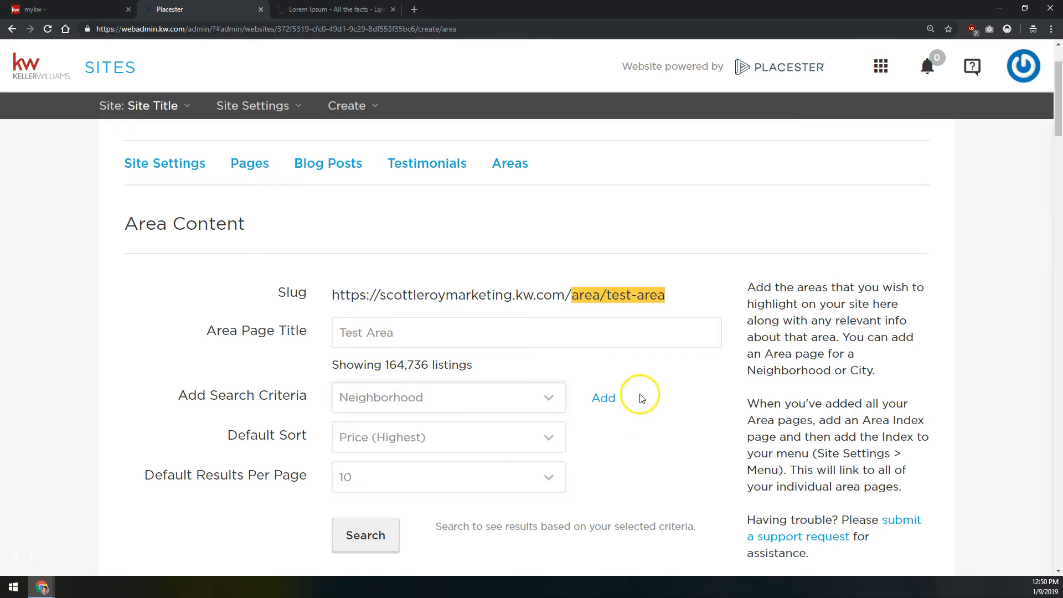
{"action": "left_click", "coordinate": [611, 398]}
{"action": "left_click", "coordinate": [480, 398]}
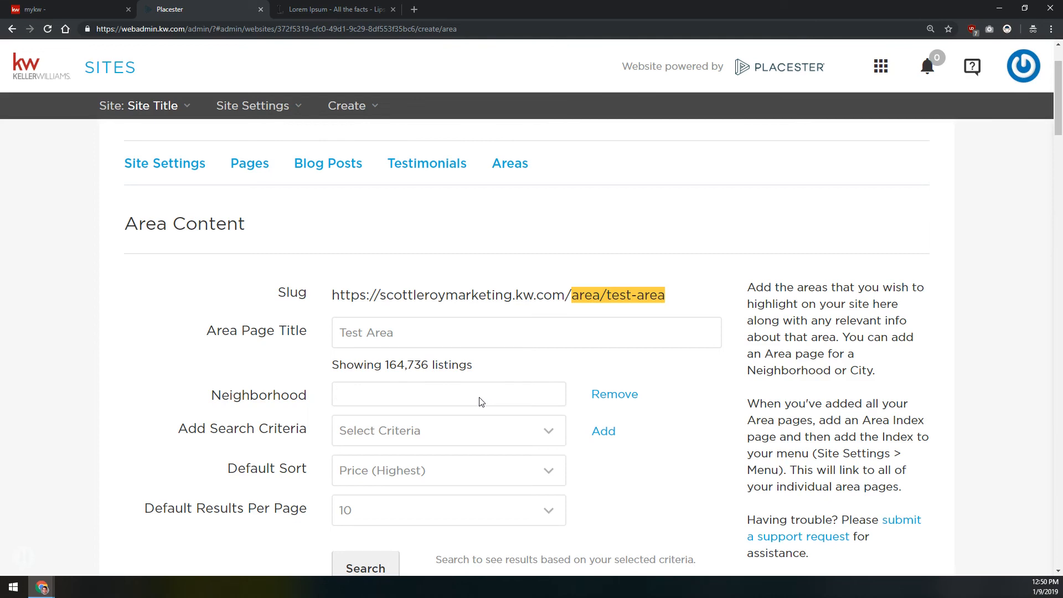
Look up neighborhoods matching "jones" and set the neighborhood criterion to Jonesboro/The Ridges Subdiv
{"action": "left_click", "coordinate": [371, 400]}
{"action": "type", "text": "jones"}
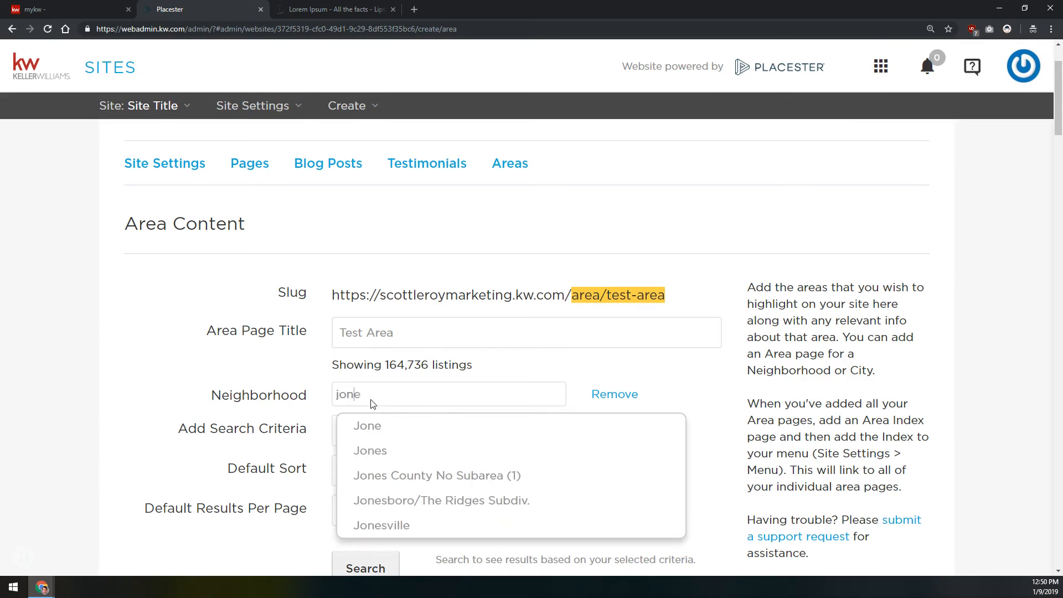
{"action": "key", "text": "Down"}
{"action": "key", "text": "Down"}
{"action": "key", "text": "Up"}
{"action": "key", "text": "Up"}
{"action": "key", "text": "Down"}
{"action": "key", "text": "Down"}
{"action": "key", "text": "Down"}
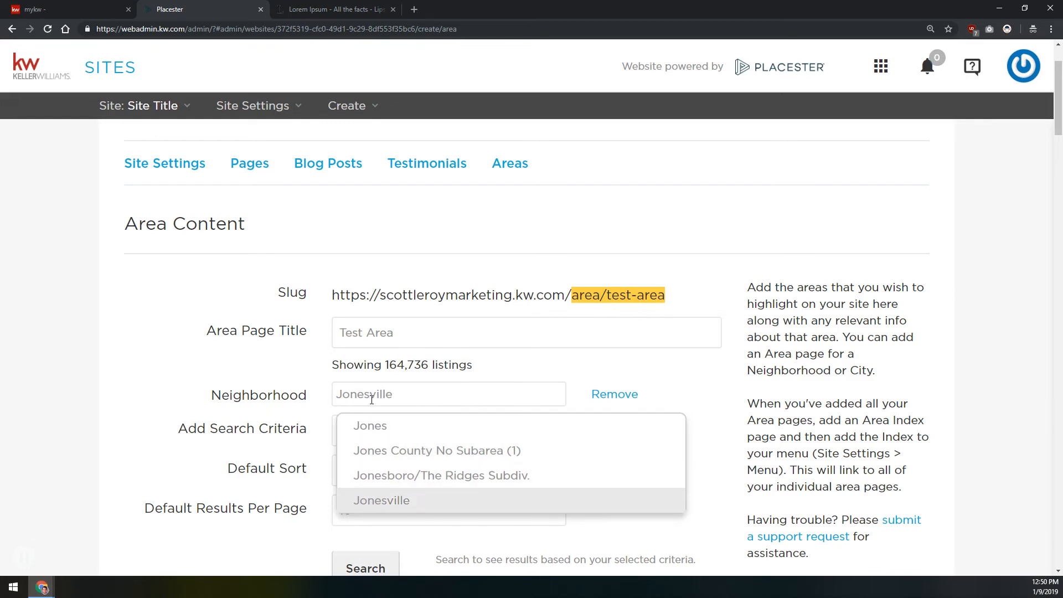
{"action": "left_click", "coordinate": [424, 475]}
{"action": "left_click", "coordinate": [541, 377]}
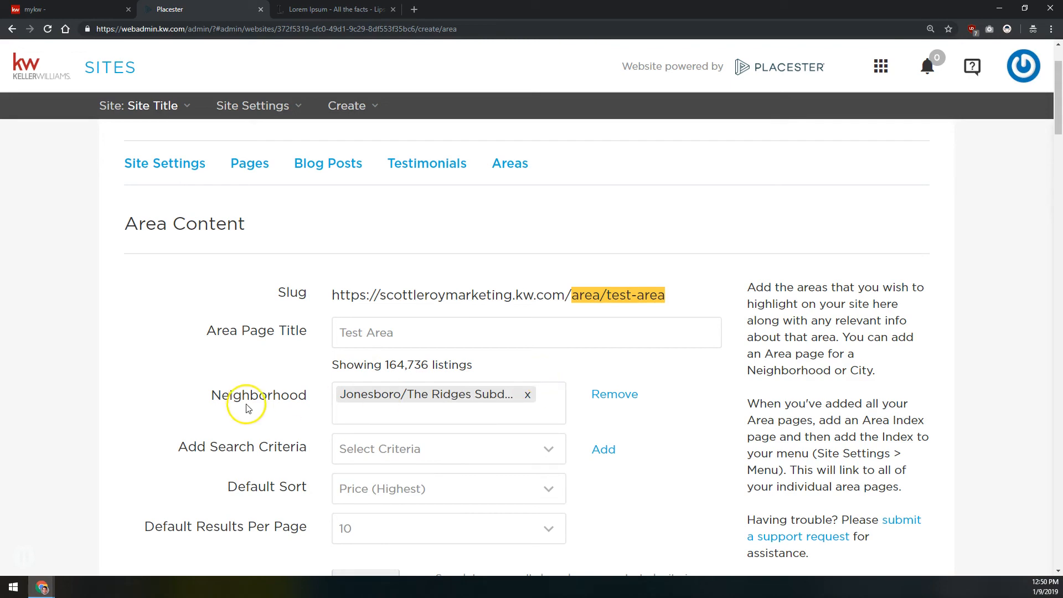
{"action": "scroll", "coordinate": [245, 404], "scroll_direction": "down", "scroll_amount": 2}
{"action": "left_click", "coordinate": [372, 359]}
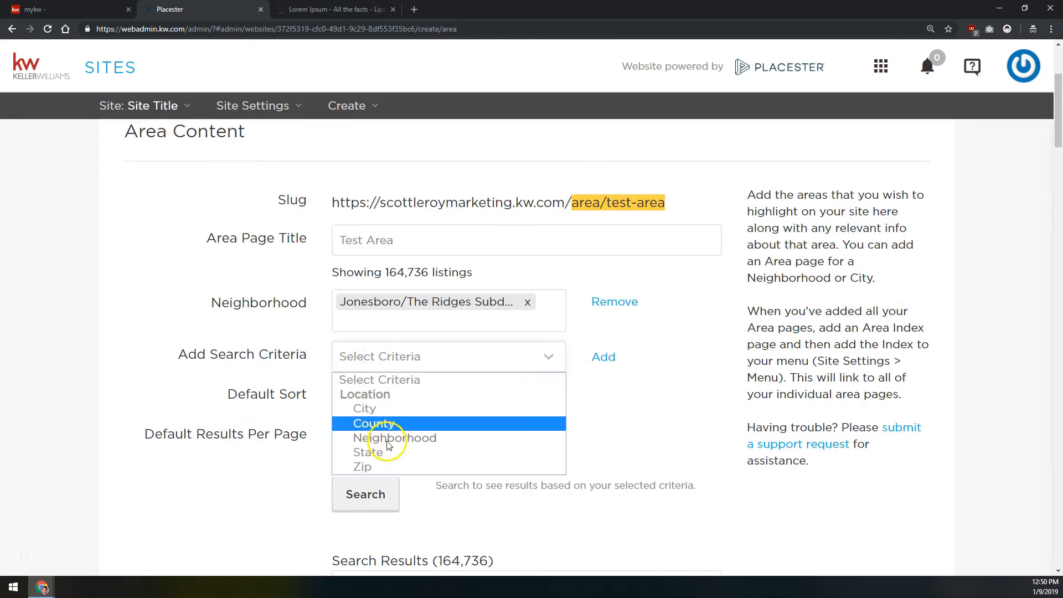
{"action": "left_click", "coordinate": [278, 335]}
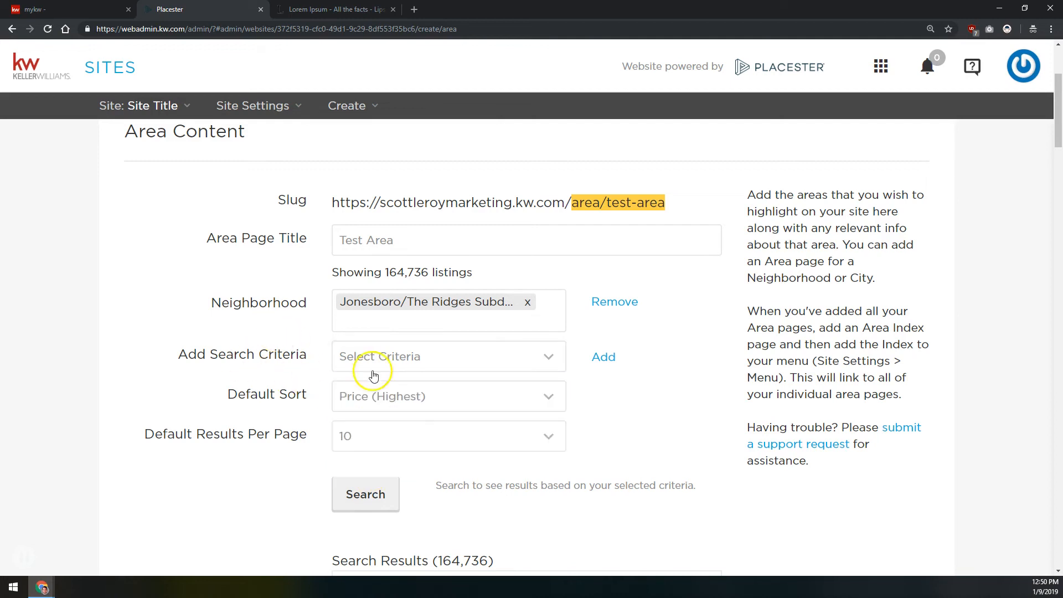
Set the area page's default sort to Year Built (Oldest) and its default results per page to 50
{"action": "left_click", "coordinate": [555, 408]}
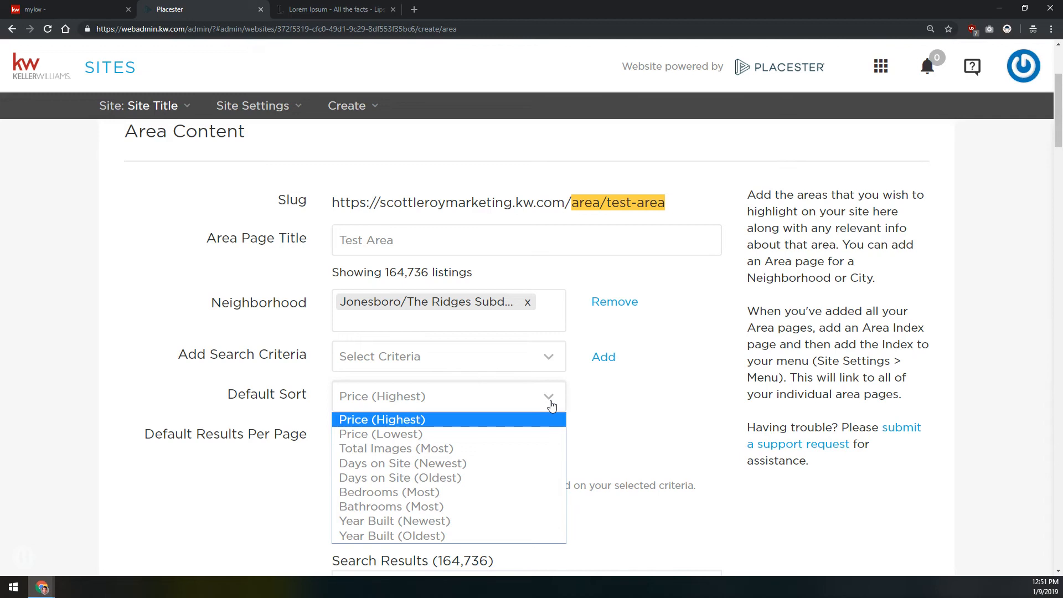
{"action": "left_click", "coordinate": [421, 534]}
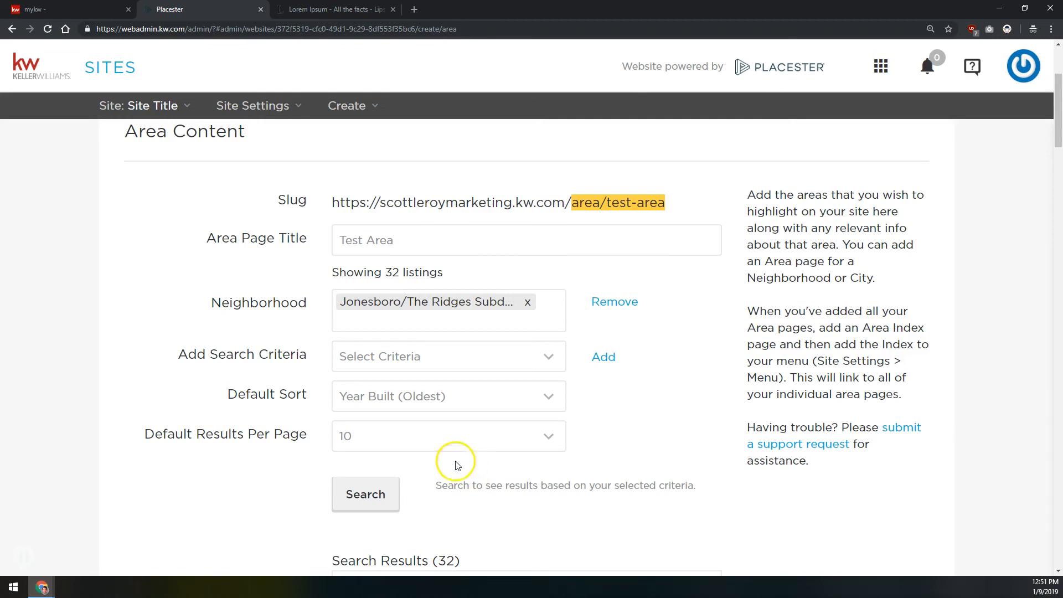
{"action": "left_click", "coordinate": [445, 438]}
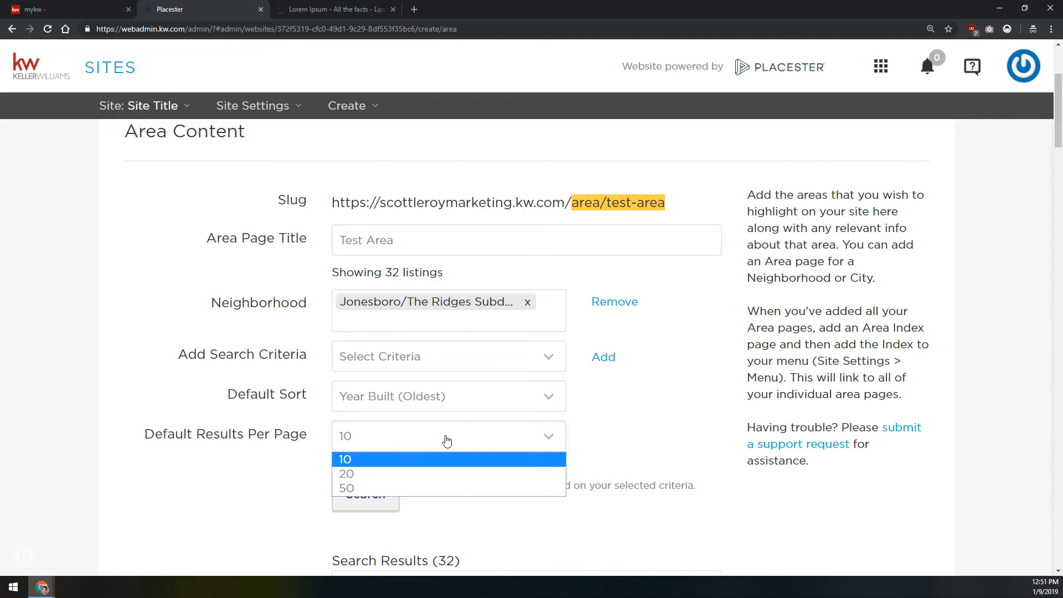
{"action": "left_click", "coordinate": [340, 474]}
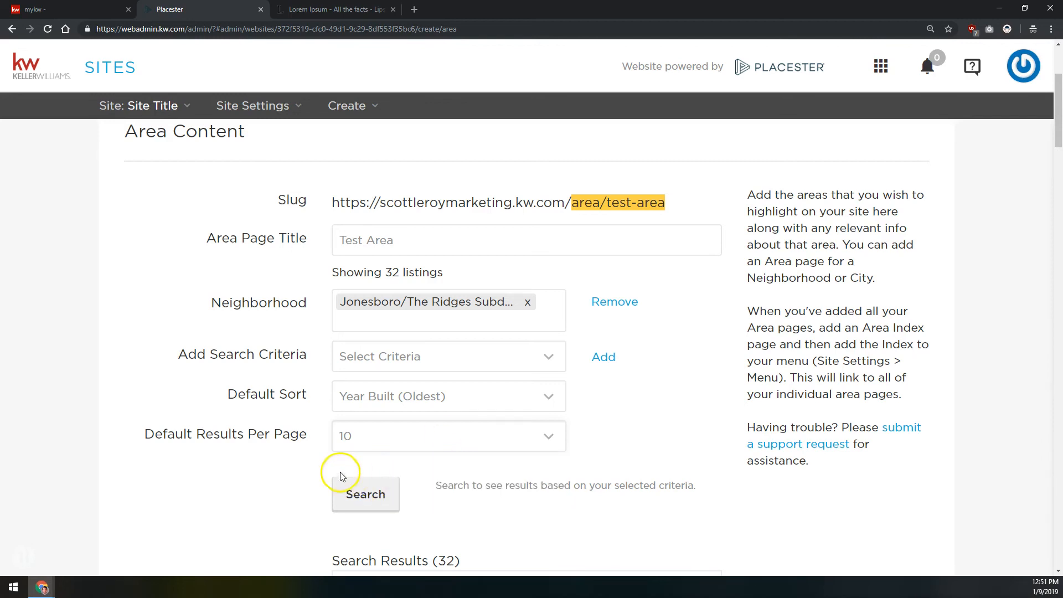
{"action": "scroll", "coordinate": [454, 564], "scroll_direction": "down", "scroll_amount": 2}
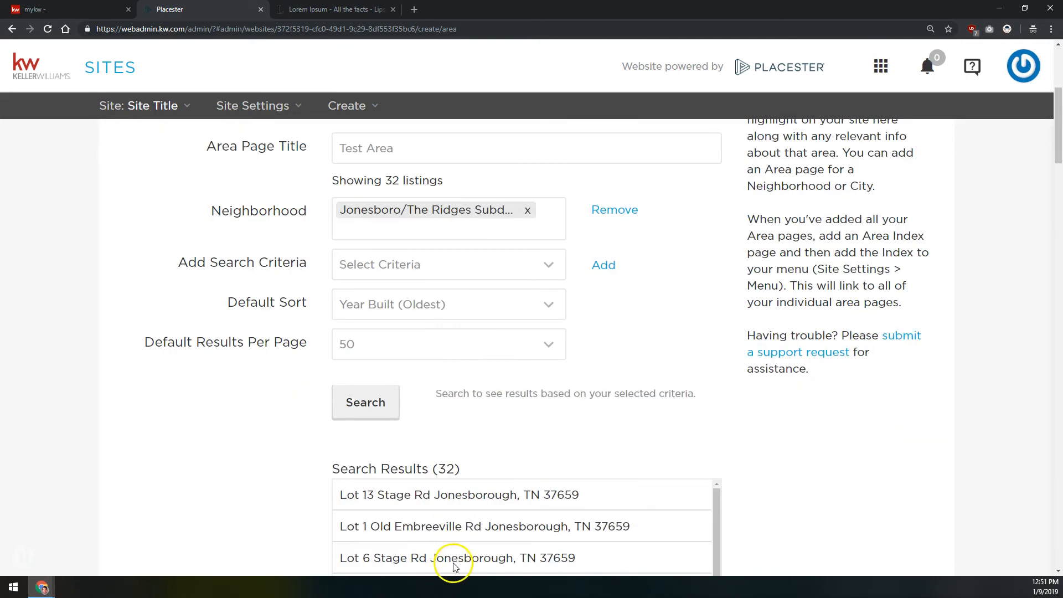
{"action": "double_click", "coordinate": [447, 469]}
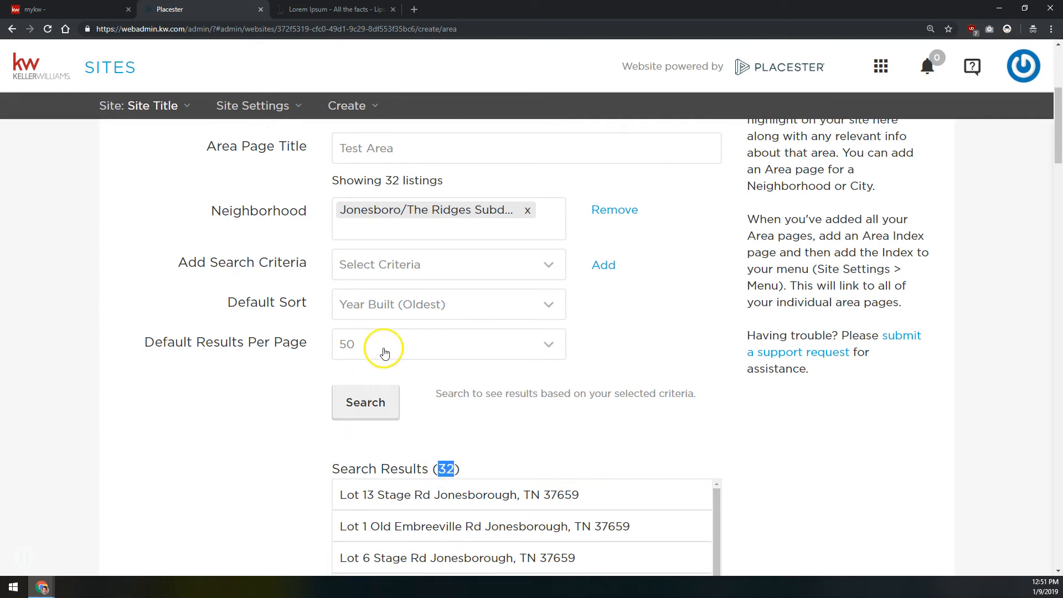
Upload lapland-2984828_1280.jpg from the Area Page Slideshow folder as the first image of the area page's slideshow
{"action": "scroll", "coordinate": [229, 375], "scroll_direction": "down", "scroll_amount": 1}
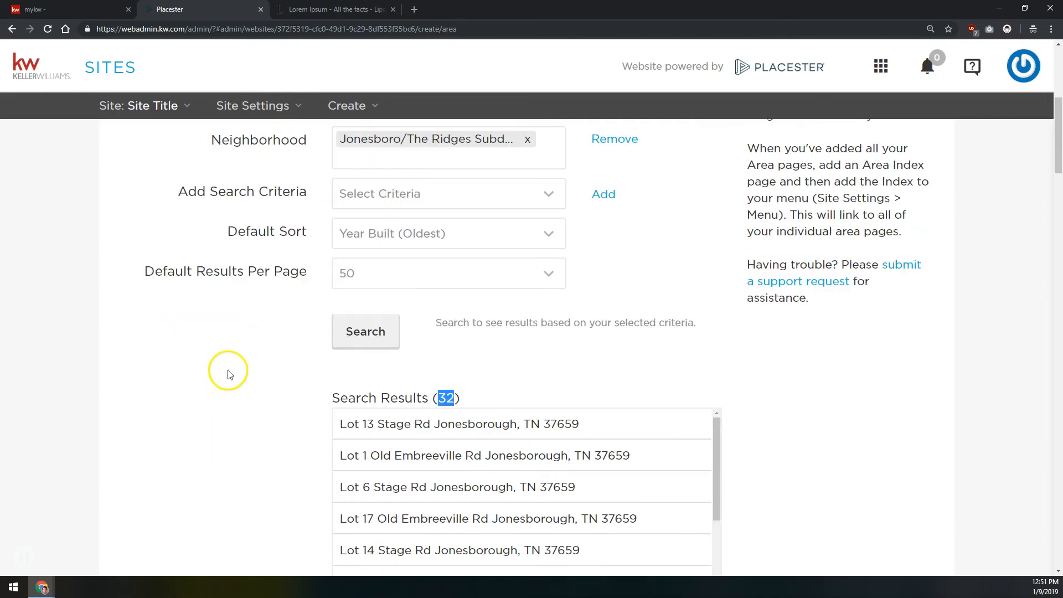
{"action": "scroll", "coordinate": [229, 375], "scroll_direction": "down", "scroll_amount": 8}
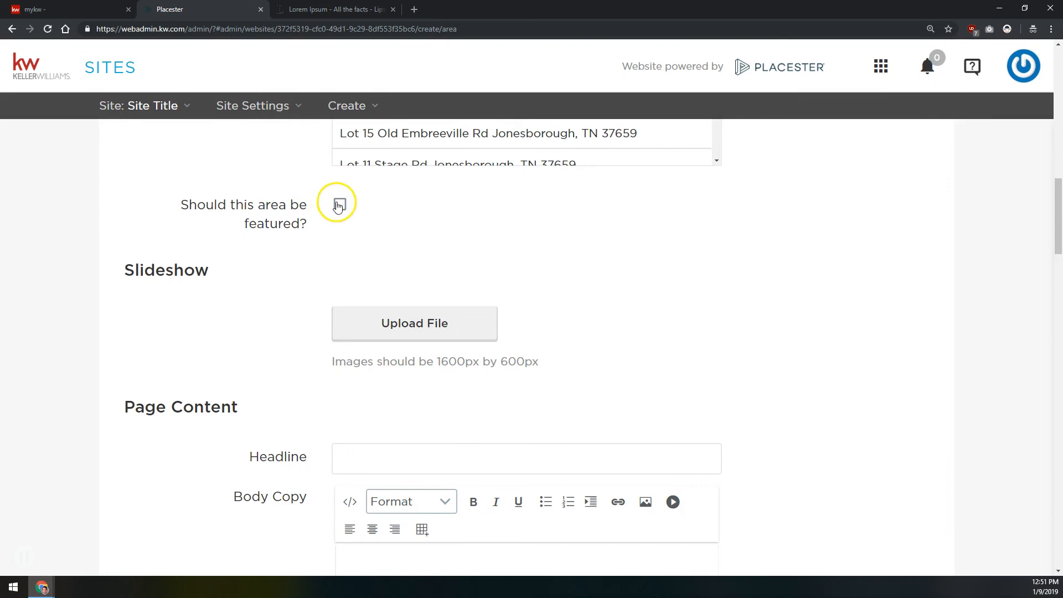
{"action": "scroll", "coordinate": [338, 206], "scroll_direction": "up", "scroll_amount": 1}
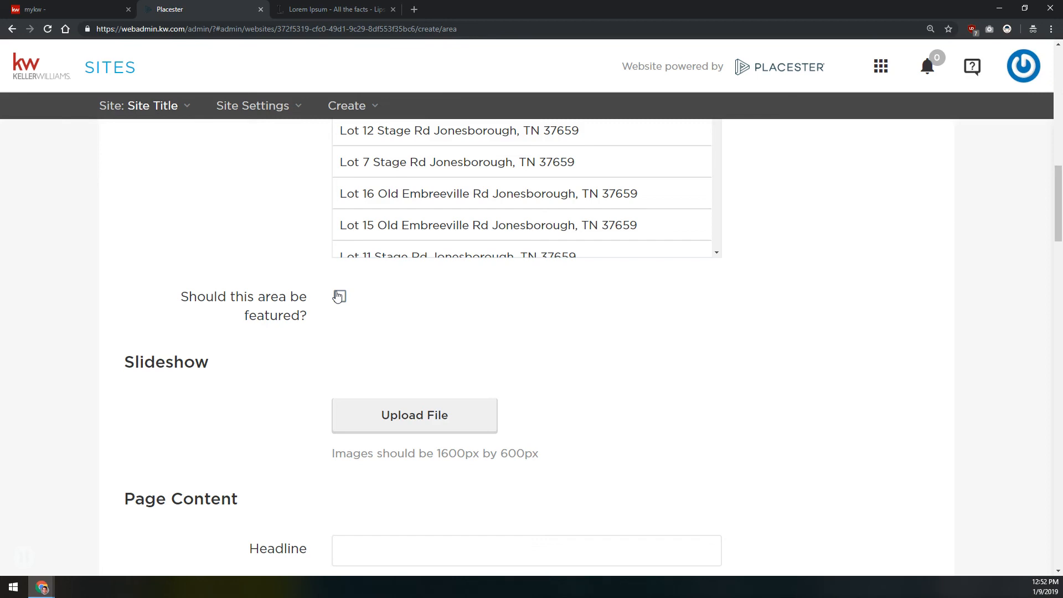
{"action": "scroll", "coordinate": [338, 296], "scroll_direction": "down", "scroll_amount": 2}
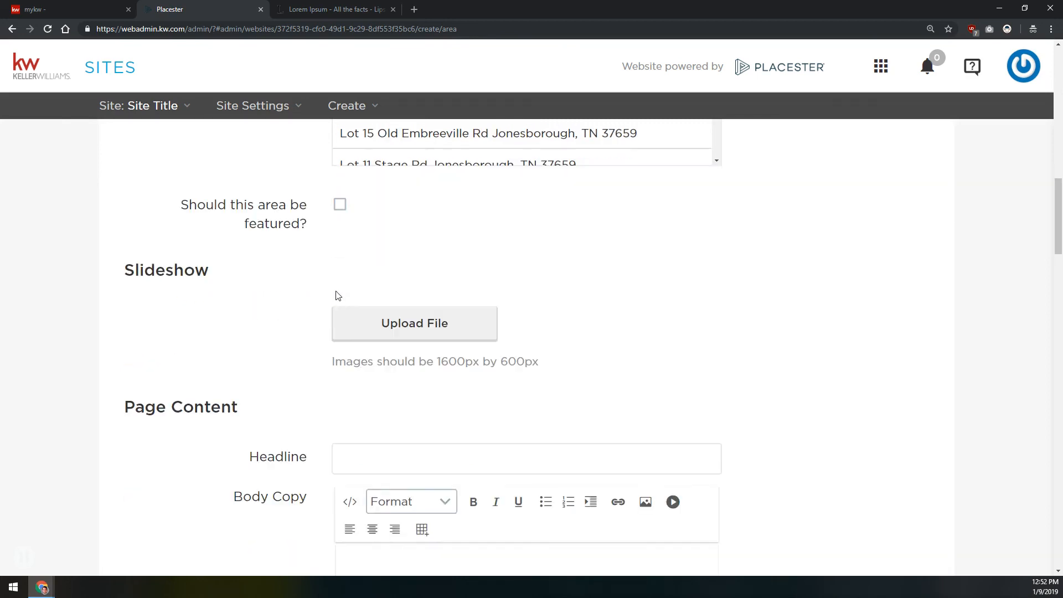
{"action": "left_click", "coordinate": [387, 332]}
{"action": "left_click", "coordinate": [386, 331]}
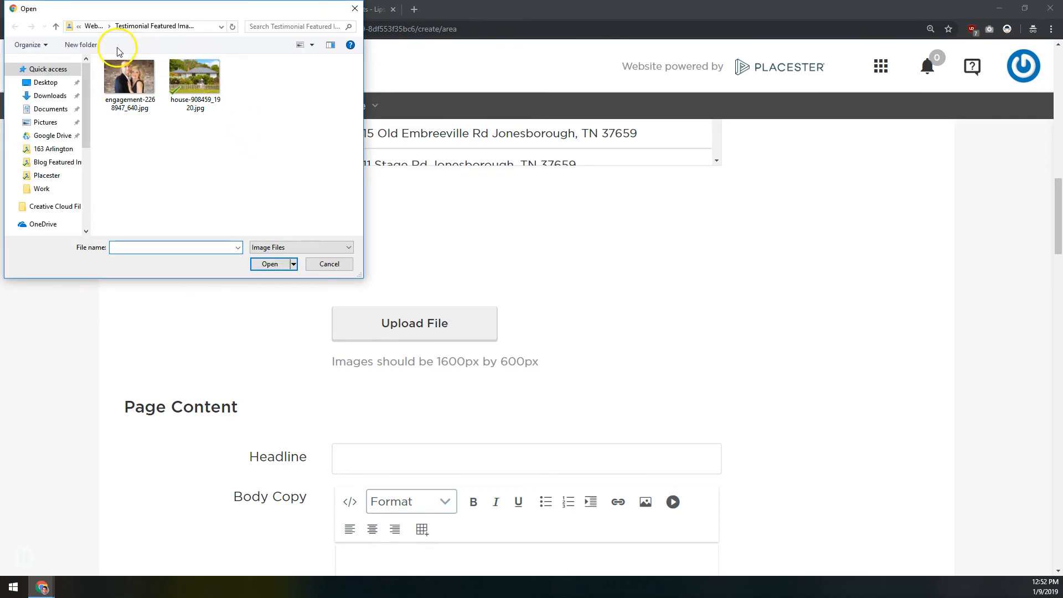
{"action": "left_click", "coordinate": [97, 26]}
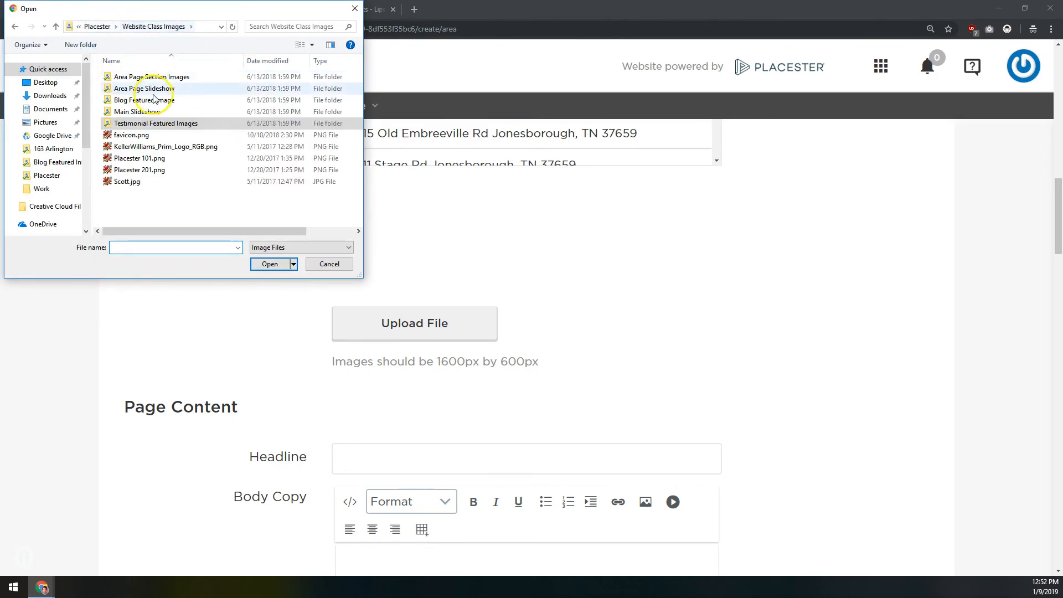
{"action": "left_click", "coordinate": [156, 90]}
{"action": "double_click", "coordinate": [156, 90]}
{"action": "left_click", "coordinate": [139, 80]}
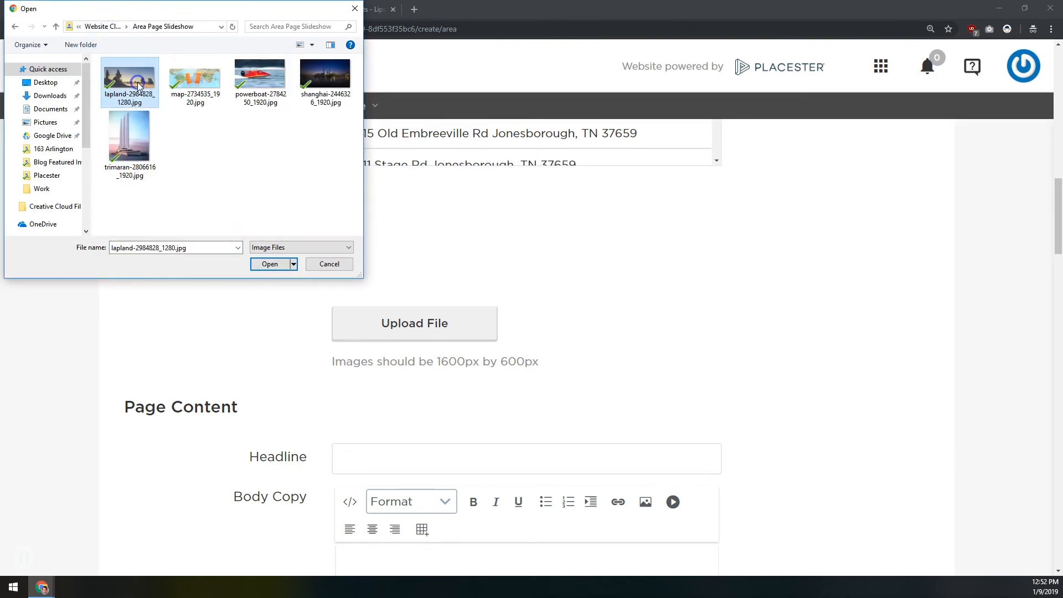
{"action": "left_click", "coordinate": [130, 139]}
{"action": "left_click", "coordinate": [134, 84]}
{"action": "left_click", "coordinate": [123, 147]}
{"action": "double_click", "coordinate": [131, 86]}
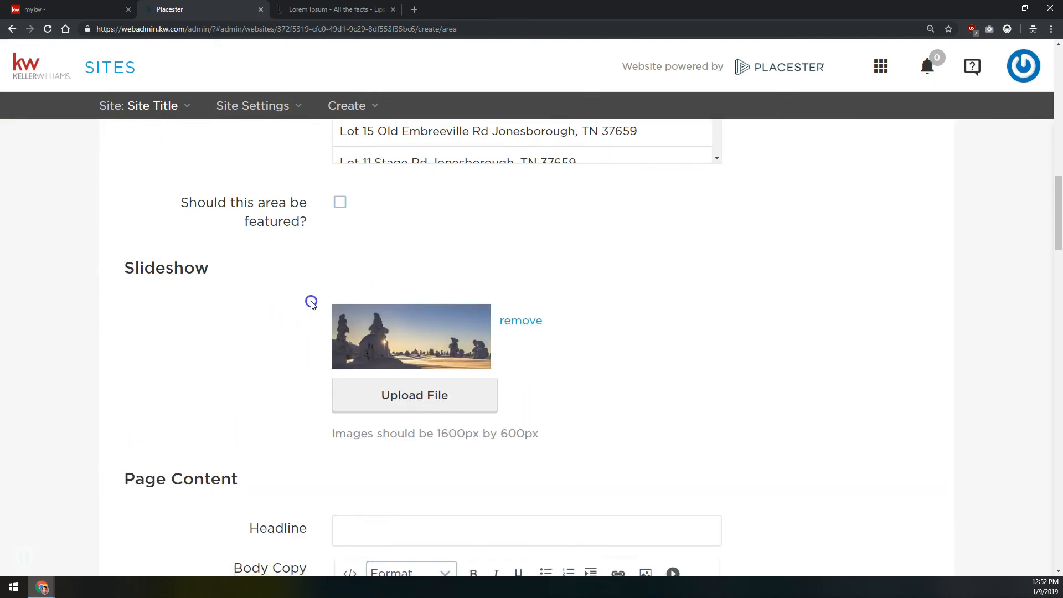
Add map-2734535_1920.jpg and powerboat-2784250_1920.jpg to the area page's slideshow
{"action": "scroll", "coordinate": [427, 171], "scroll_direction": "down", "scroll_amount": 5}
{"action": "scroll", "coordinate": [425, 187], "scroll_direction": "up", "scroll_amount": 2}
{"action": "scroll", "coordinate": [425, 188], "scroll_direction": "up", "scroll_amount": 1}
{"action": "left_click", "coordinate": [396, 320]}
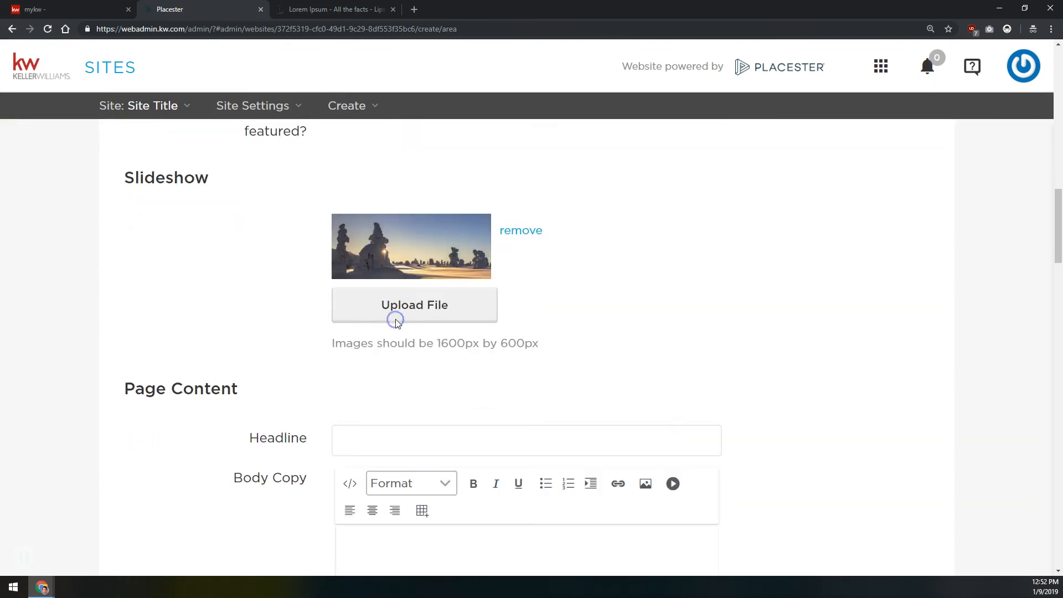
{"action": "double_click", "coordinate": [190, 83]}
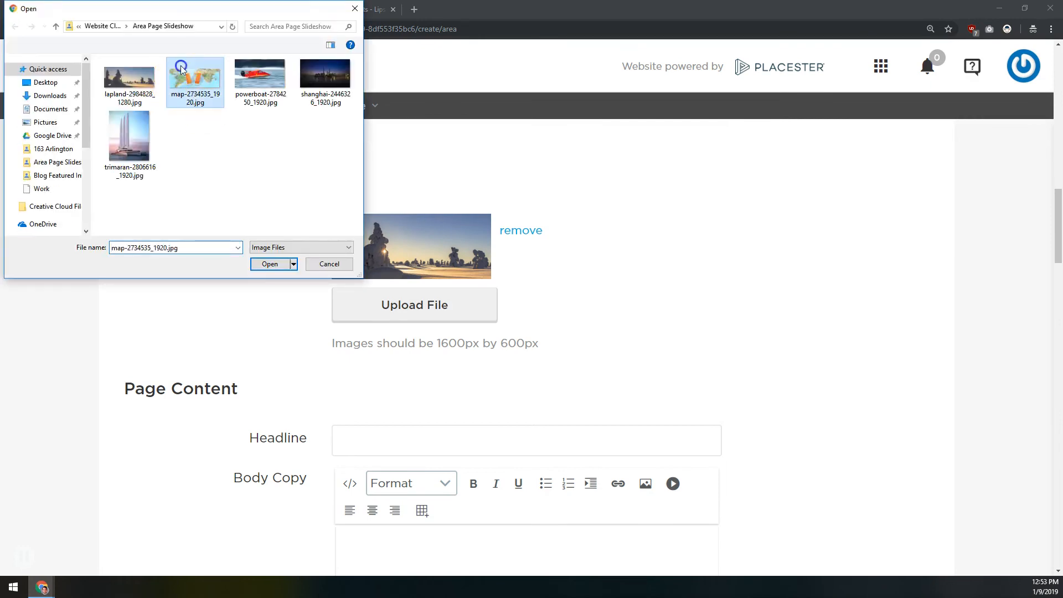
{"action": "left_click", "coordinate": [255, 326]}
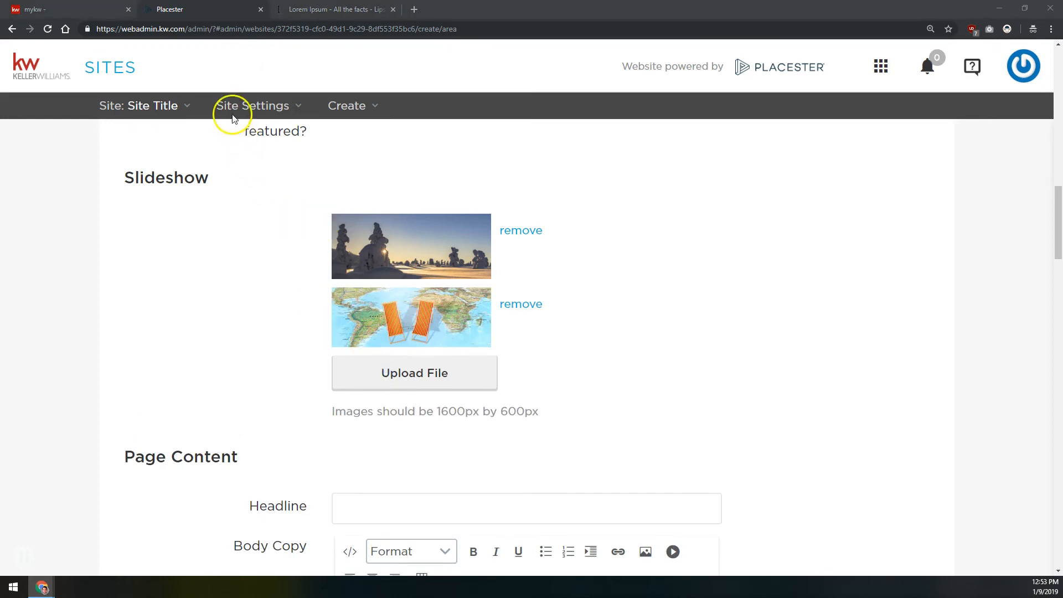
{"action": "double_click", "coordinate": [254, 76]}
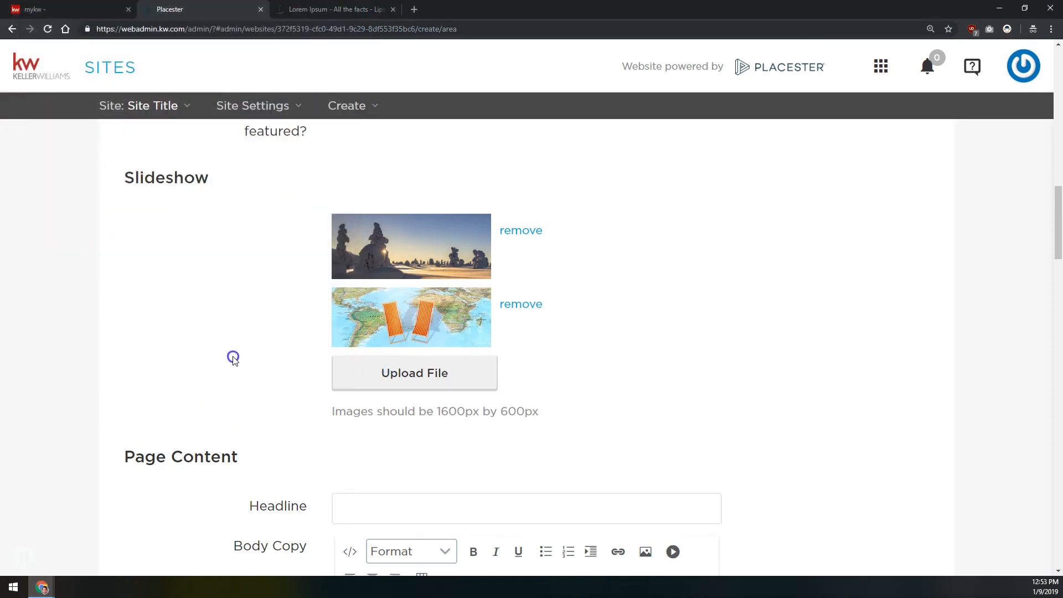
Examine the area page form's headline, sub-head, body copy and image upload fields down to the excerpt and featured image options
{"action": "scroll", "coordinate": [243, 282], "scroll_direction": "down", "scroll_amount": 6}
{"action": "scroll", "coordinate": [281, 292], "scroll_direction": "up", "scroll_amount": 3}
{"action": "scroll", "coordinate": [360, 263], "scroll_direction": "down", "scroll_amount": 2}
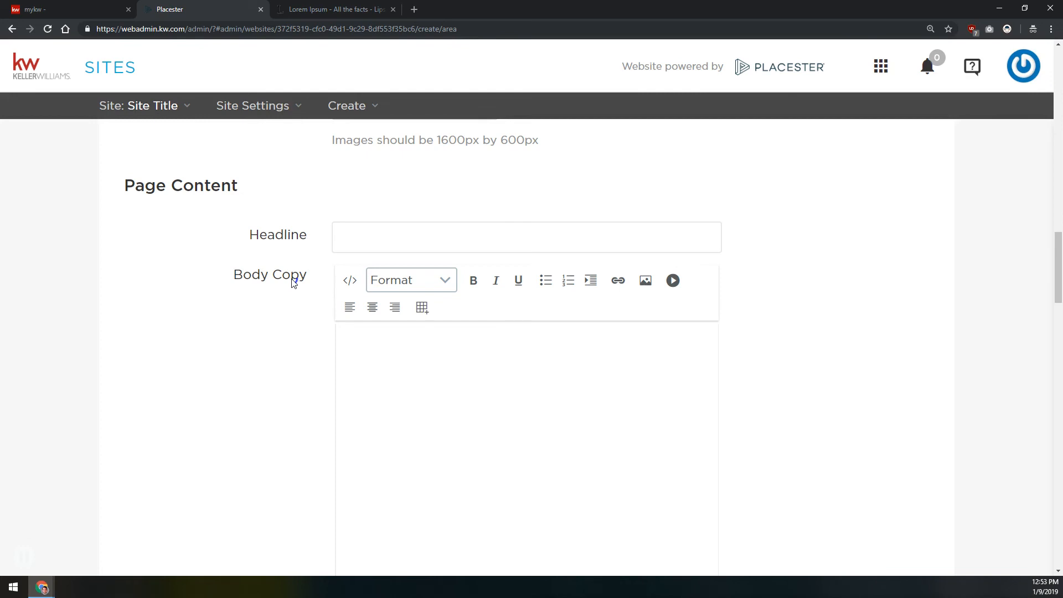
{"action": "left_click", "coordinate": [361, 234]}
{"action": "left_click", "coordinate": [363, 375]}
{"action": "scroll", "coordinate": [367, 376], "scroll_direction": "down", "scroll_amount": 2}
{"action": "scroll", "coordinate": [366, 376], "scroll_direction": "down", "scroll_amount": 6}
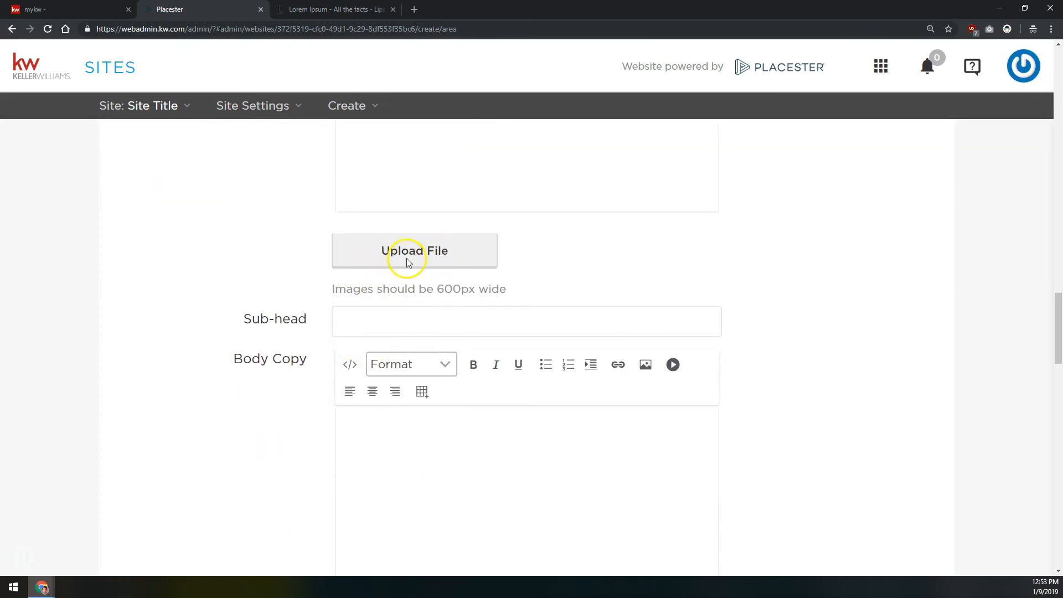
{"action": "scroll", "coordinate": [383, 250], "scroll_direction": "down", "scroll_amount": 4}
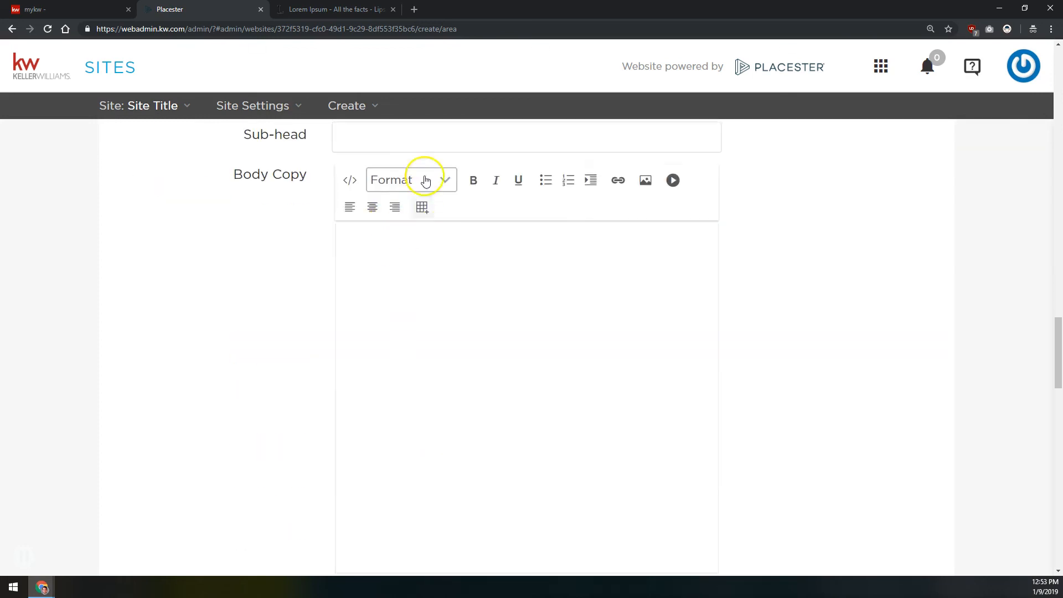
{"action": "scroll", "coordinate": [429, 339], "scroll_direction": "up", "scroll_amount": 8}
{"action": "scroll", "coordinate": [396, 331], "scroll_direction": "down", "scroll_amount": 4}
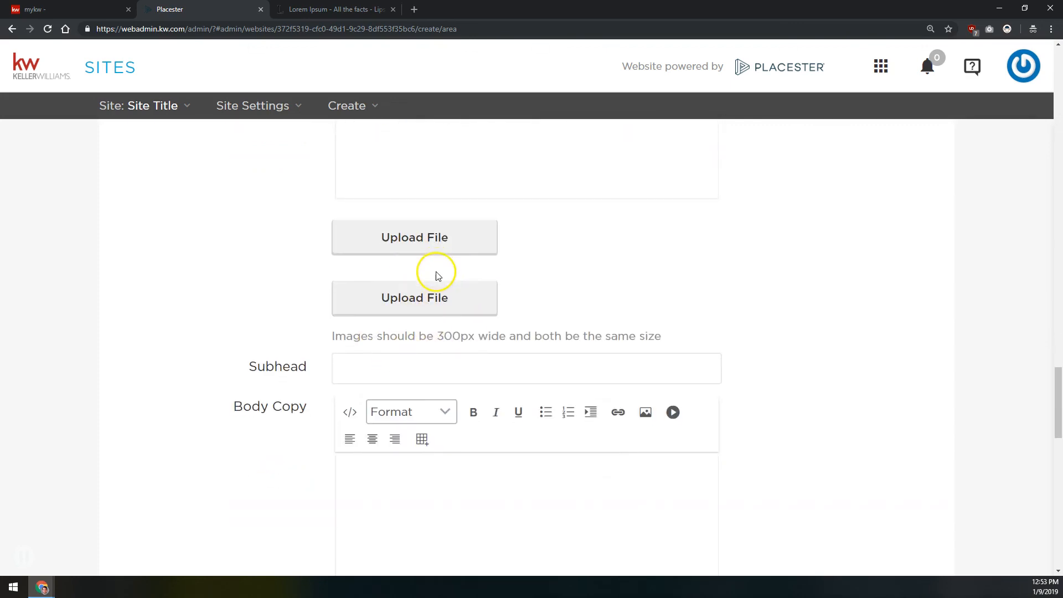
{"action": "scroll", "coordinate": [438, 274], "scroll_direction": "down", "scroll_amount": 3}
{"action": "scroll", "coordinate": [430, 352], "scroll_direction": "down", "scroll_amount": 8}
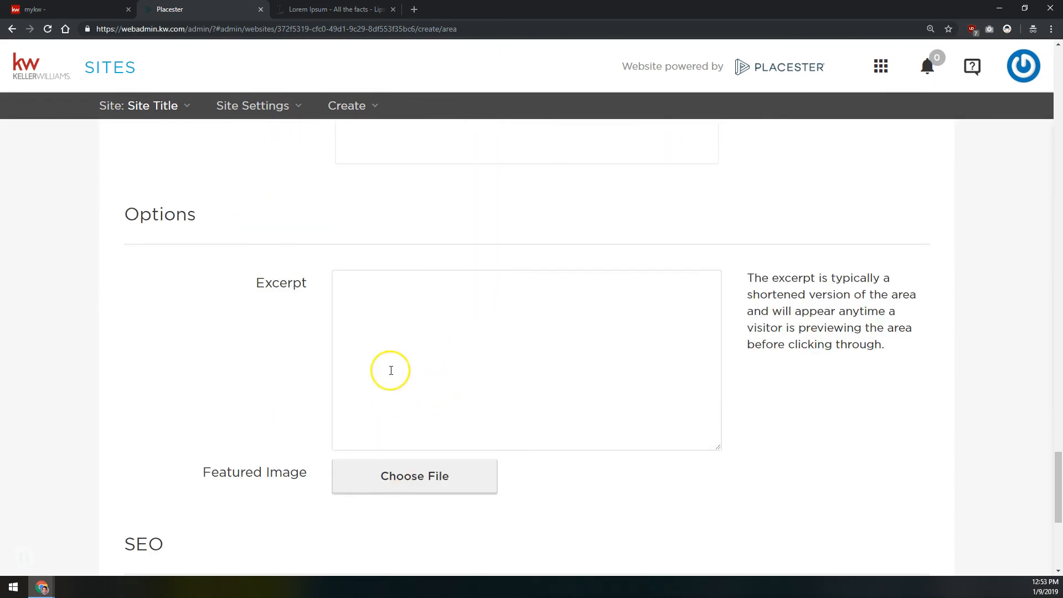
{"action": "scroll", "coordinate": [450, 296], "scroll_direction": "up", "scroll_amount": 15}
{"action": "scroll", "coordinate": [392, 372], "scroll_direction": "up", "scroll_amount": 1}
{"action": "scroll", "coordinate": [390, 354], "scroll_direction": "down", "scroll_amount": 2}
Enter Section 1 as the page content headline and fill its body copy with the Lorem ipsum placeholder paragraphs
{"action": "left_click", "coordinate": [386, 325]}
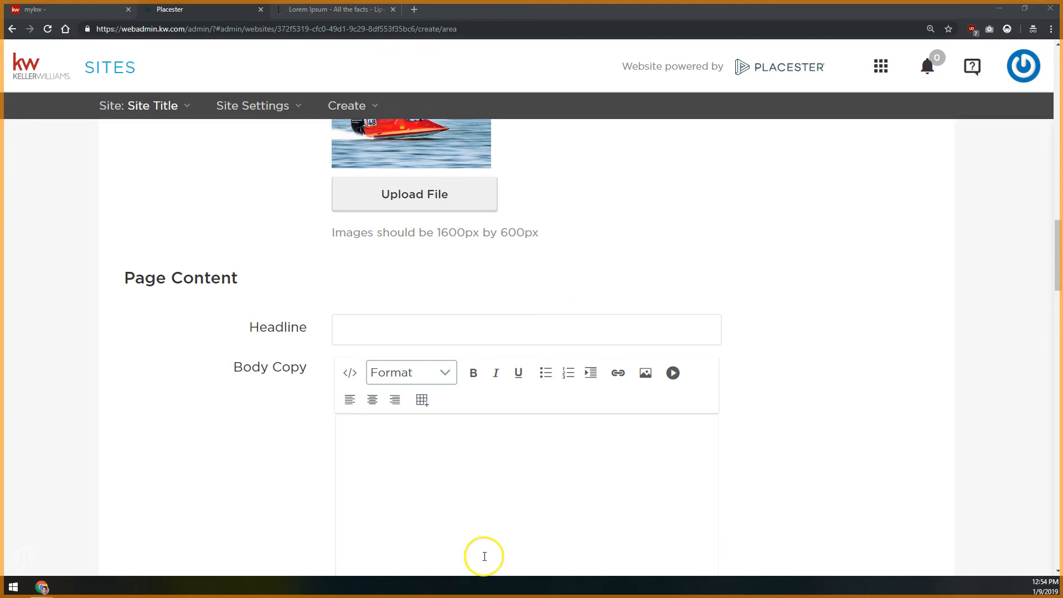
{"action": "left_click", "coordinate": [428, 324]}
{"action": "type", "text": "Section 1"}
{"action": "left_click", "coordinate": [442, 480]}
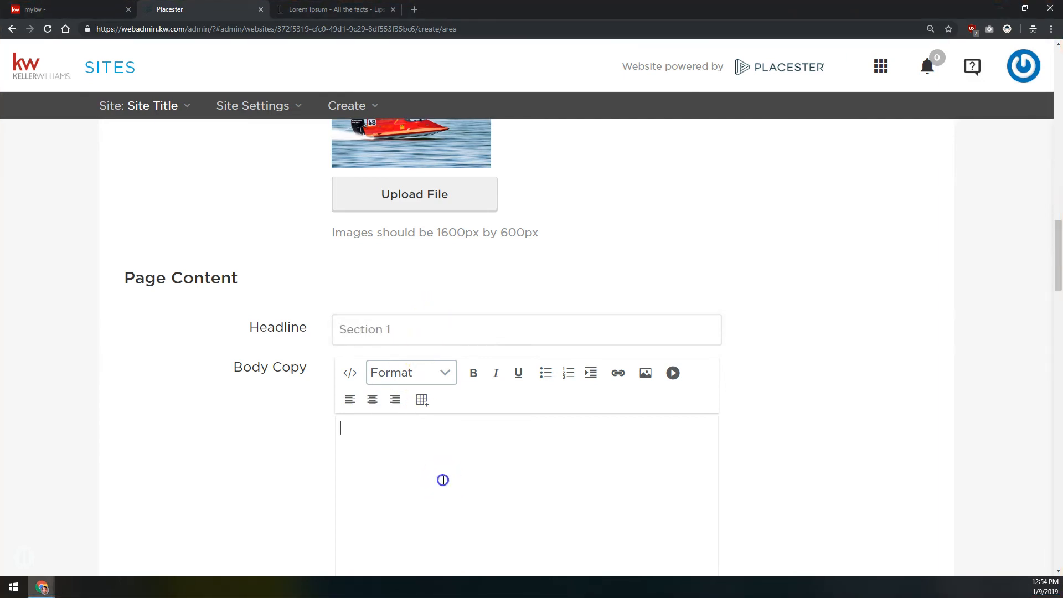
{"action": "key", "text": "ctrl+a"}
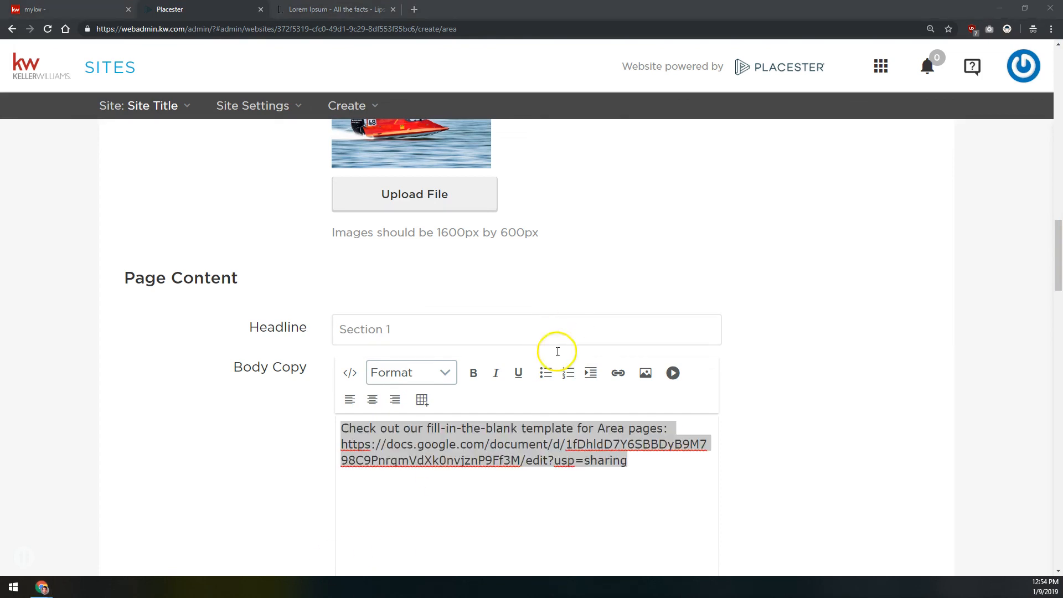
{"action": "left_click", "coordinate": [512, 459]}
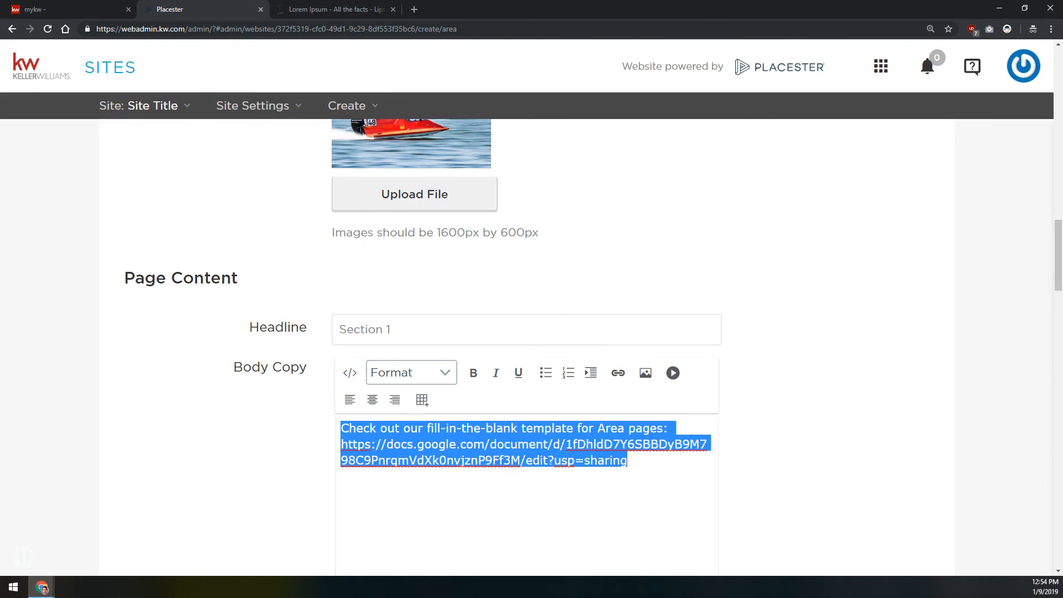
{"action": "key", "text": "ctrl+v"}
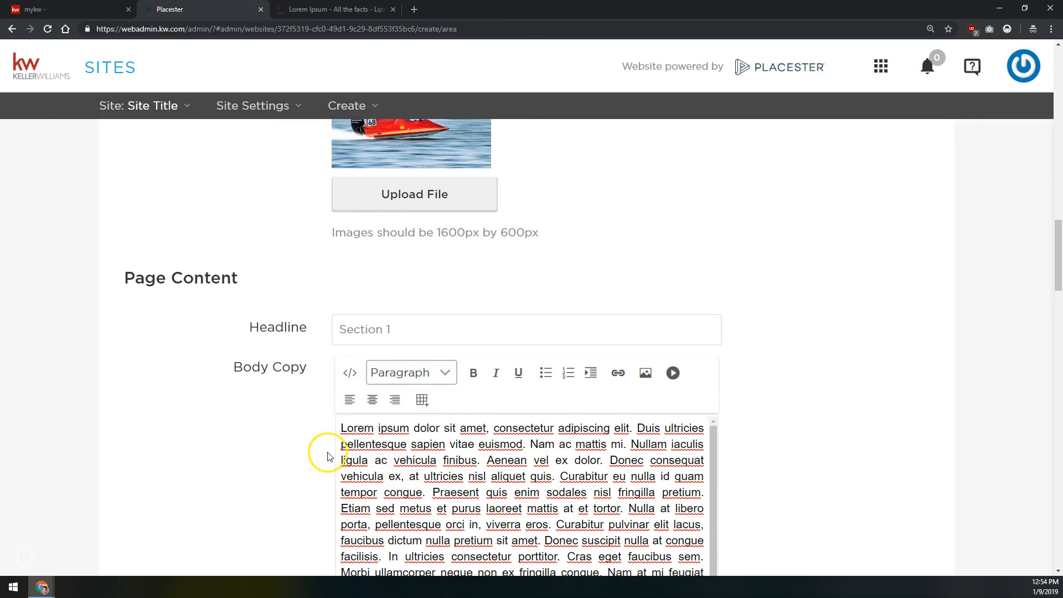
Upload the orange rose photo from the Area Page Section Images folder as the image below the Section 1 body copy
{"action": "scroll", "coordinate": [315, 435], "scroll_direction": "down", "scroll_amount": 3}
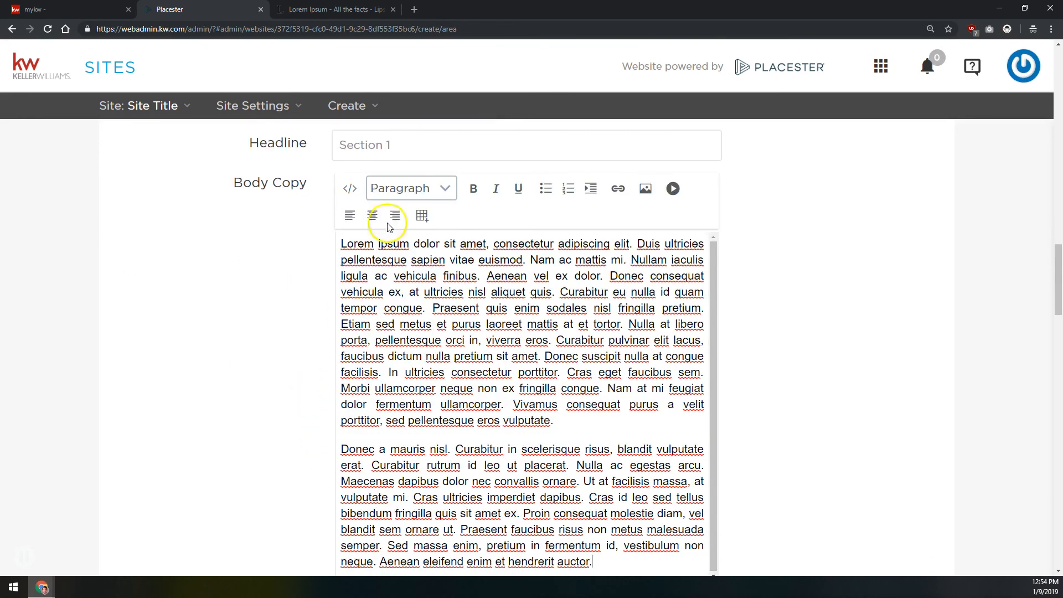
{"action": "scroll", "coordinate": [404, 142], "scroll_direction": "down", "scroll_amount": 5}
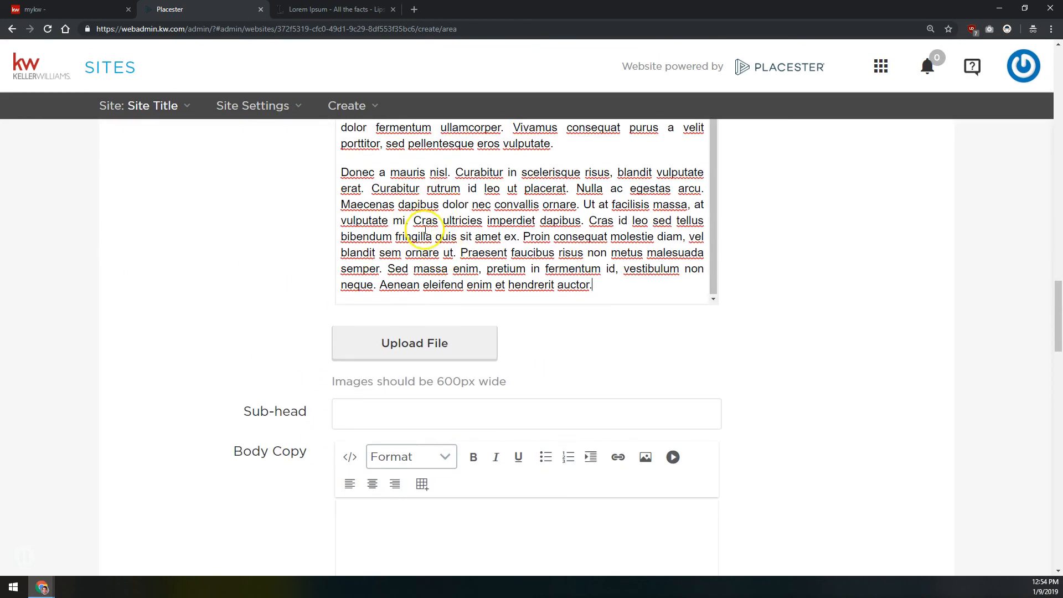
{"action": "left_click", "coordinate": [401, 347]}
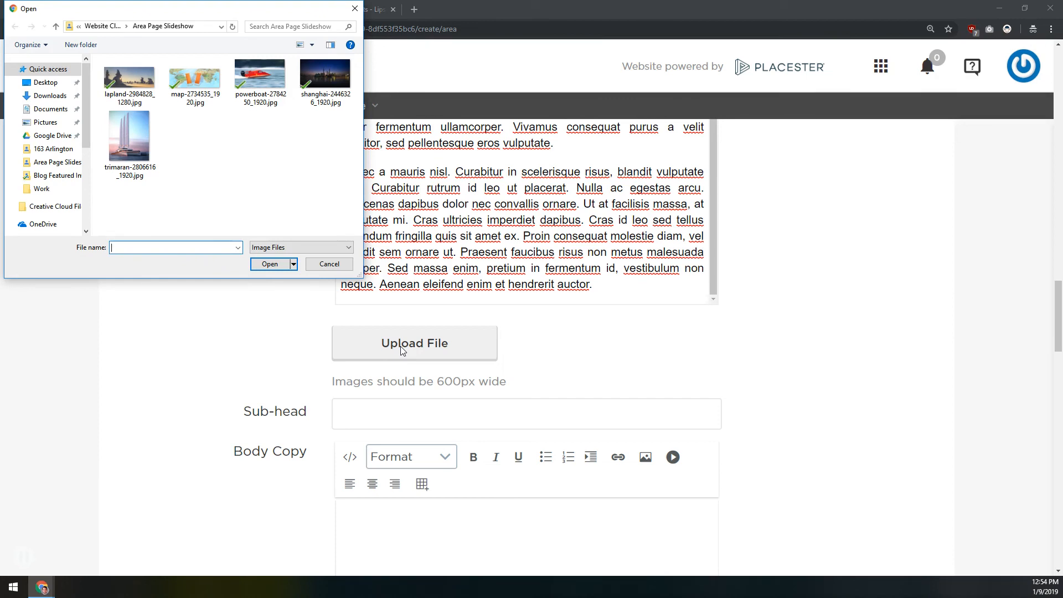
{"action": "left_click", "coordinate": [102, 27]}
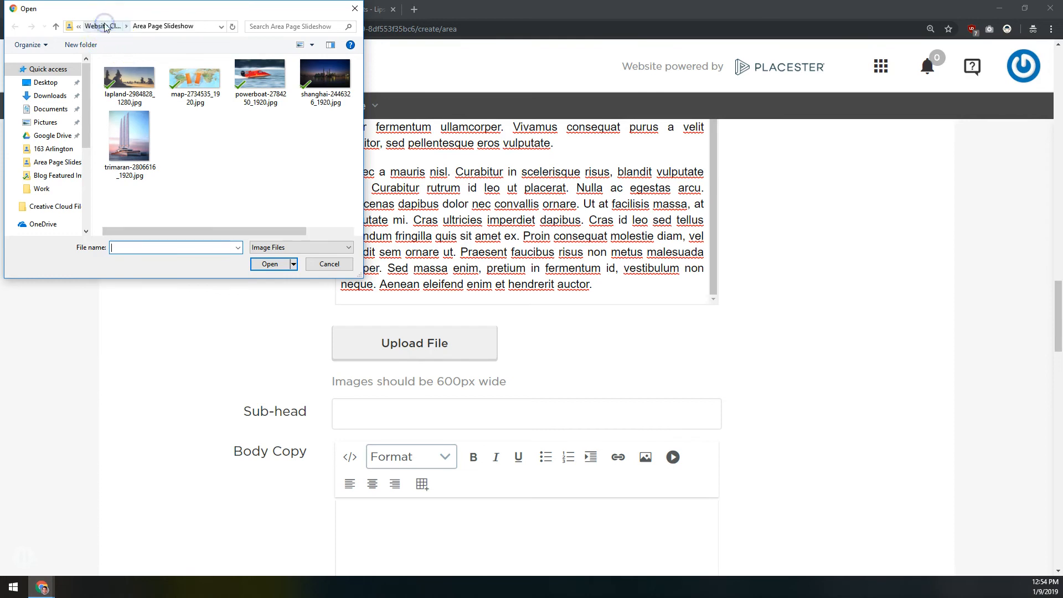
{"action": "double_click", "coordinate": [139, 77]}
{"action": "left_click", "coordinate": [137, 87]}
{"action": "double_click", "coordinate": [137, 85]}
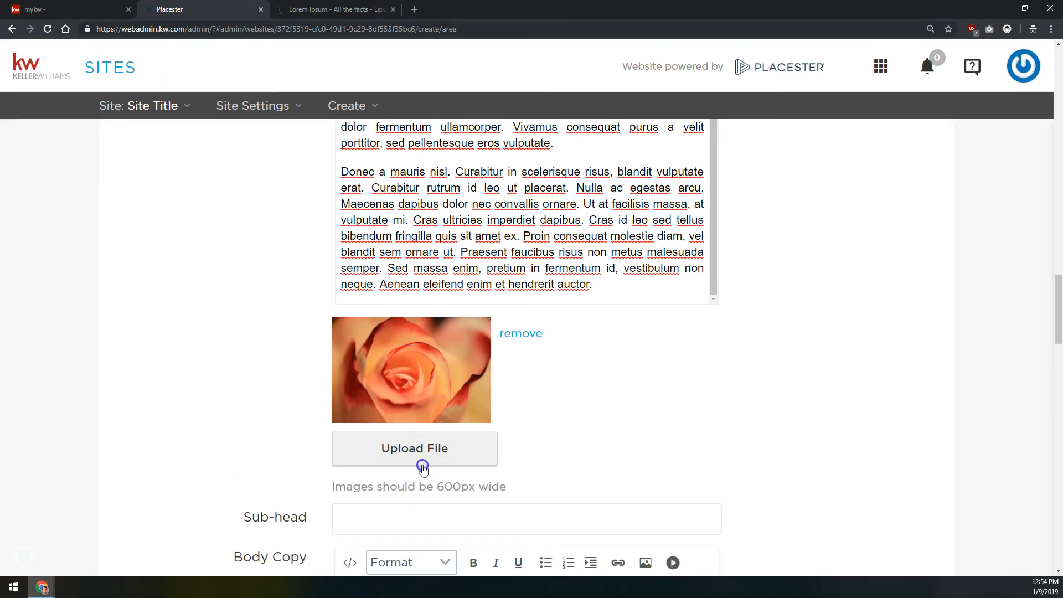
{"action": "left_click_drag", "start_coordinate": [436, 485], "coordinate": [470, 485]}
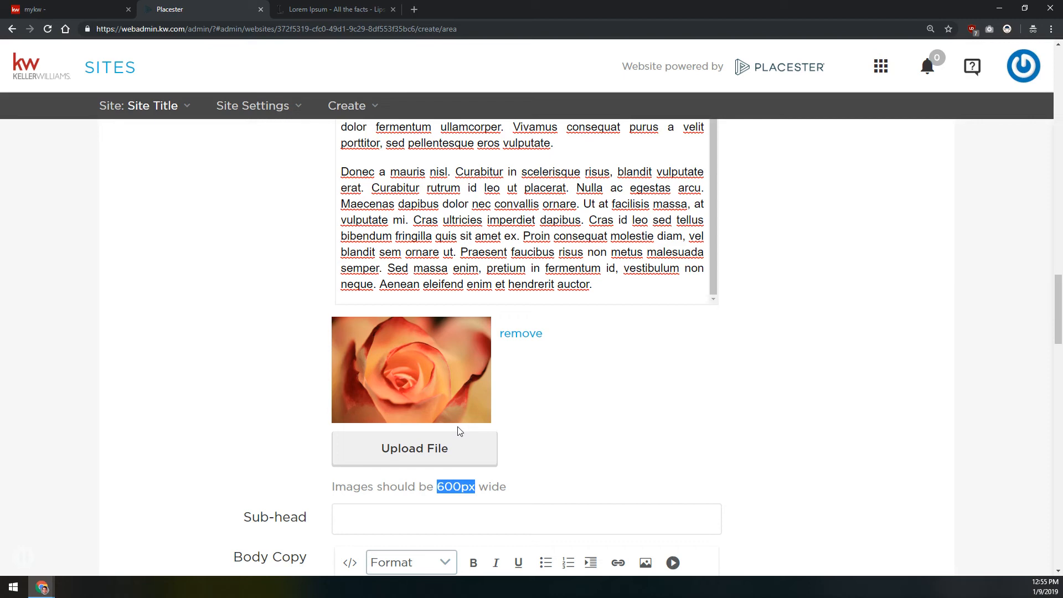
{"action": "scroll", "coordinate": [457, 429], "scroll_direction": "down", "scroll_amount": 3}
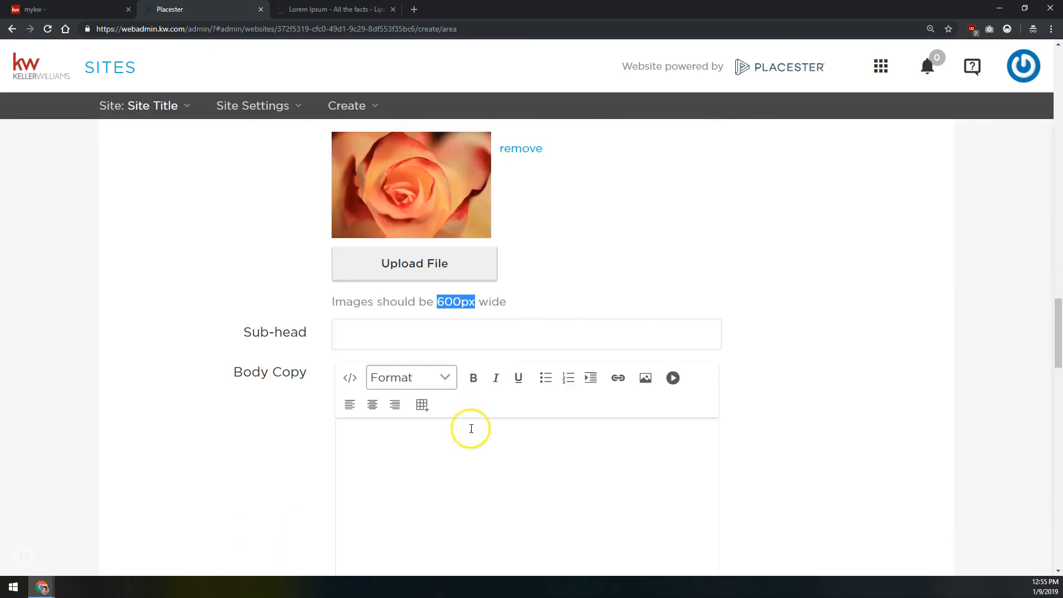
Enter Section 2 as the sub-head below the rose image and fill its body copy with the Lorem ipsum placeholder paragraphs
{"action": "left_click", "coordinate": [488, 346]}
{"action": "type", "text": "Section 2"}
{"action": "left_click", "coordinate": [487, 498]}
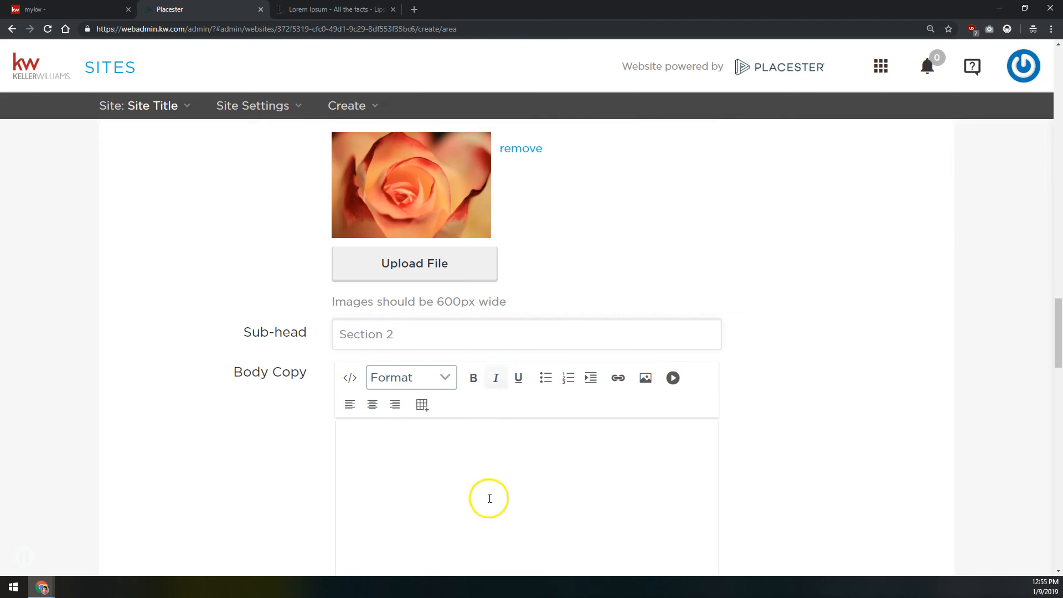
{"action": "key", "text": "ctrl+v"}
Upload sea-2755908_1920.jpg and tee-598346_1920.jpg as the two images below the Section 2 body copy
{"action": "scroll", "coordinate": [236, 369], "scroll_direction": "down", "scroll_amount": 9}
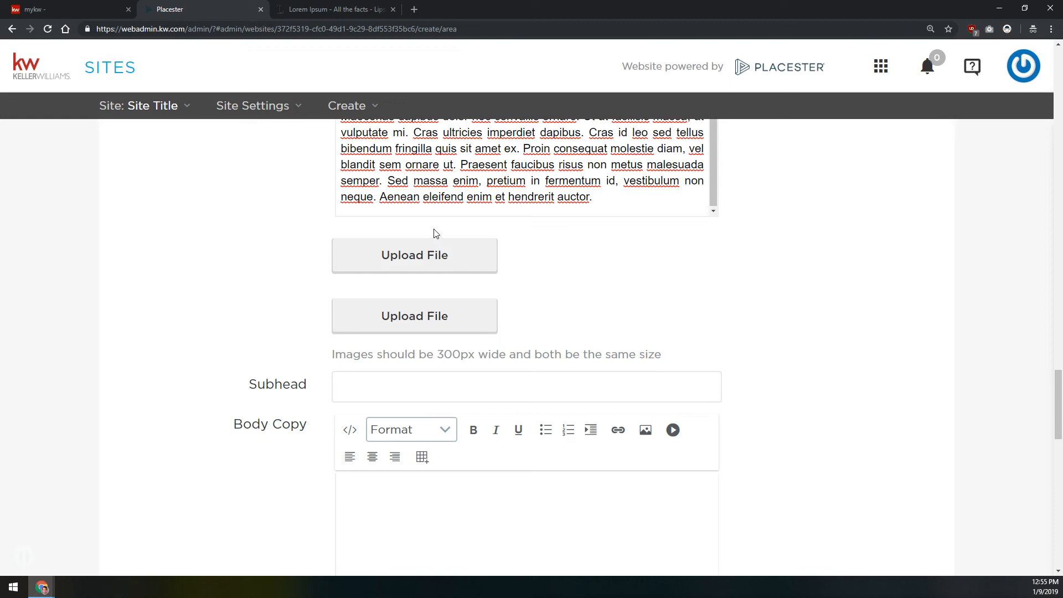
{"action": "left_click", "coordinate": [434, 259]}
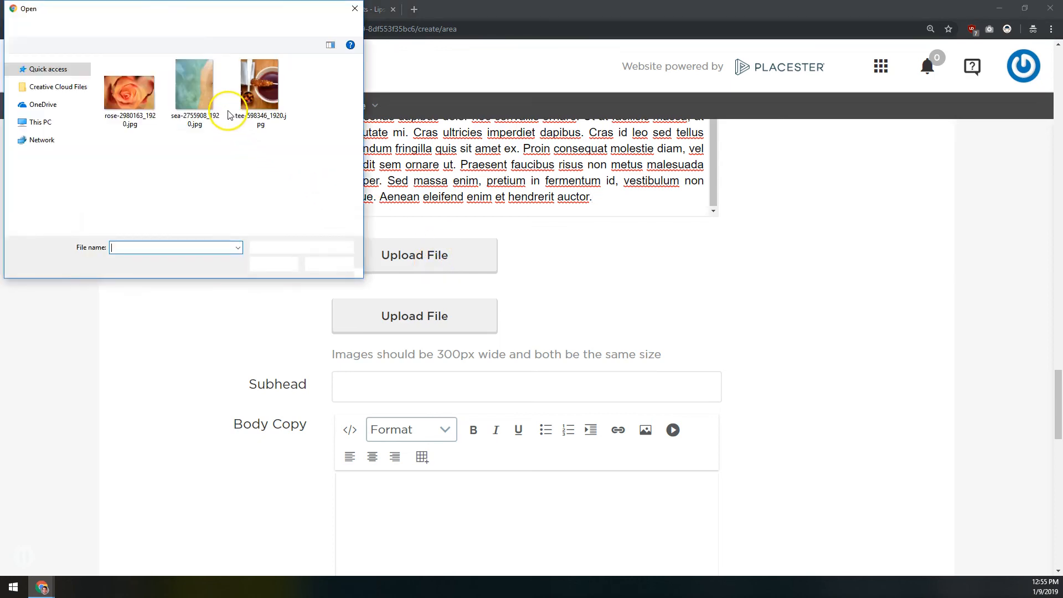
{"action": "double_click", "coordinate": [205, 88]}
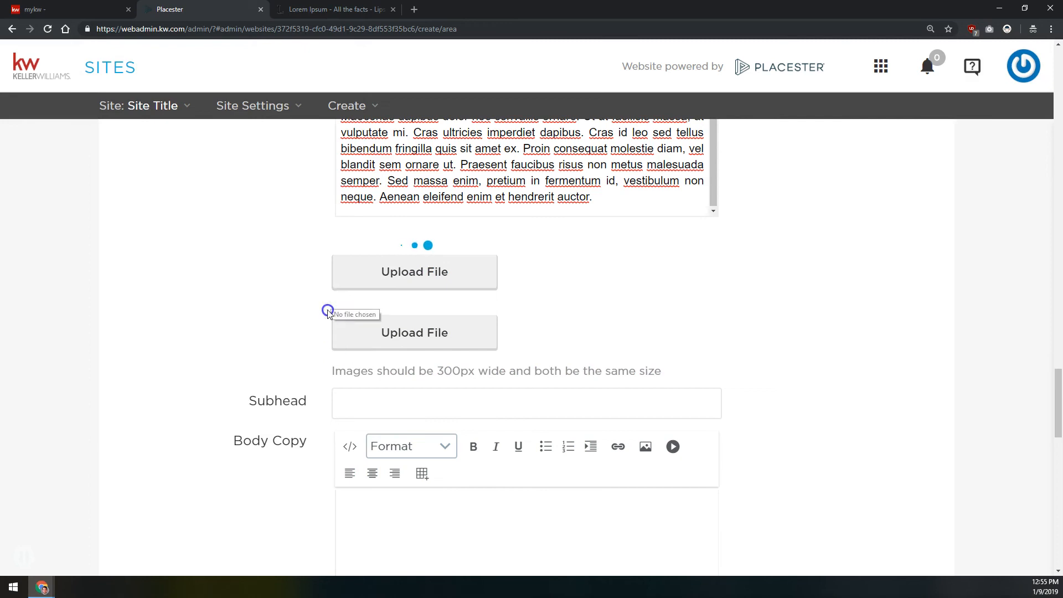
{"action": "scroll", "coordinate": [329, 314], "scroll_direction": "up", "scroll_amount": 7}
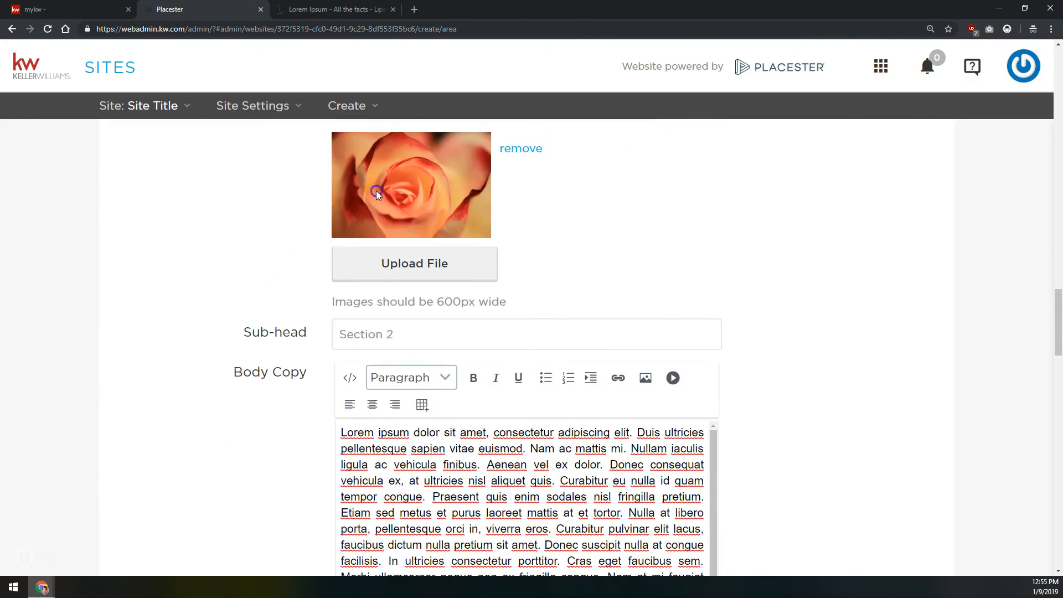
{"action": "scroll", "coordinate": [363, 173], "scroll_direction": "down", "scroll_amount": 5}
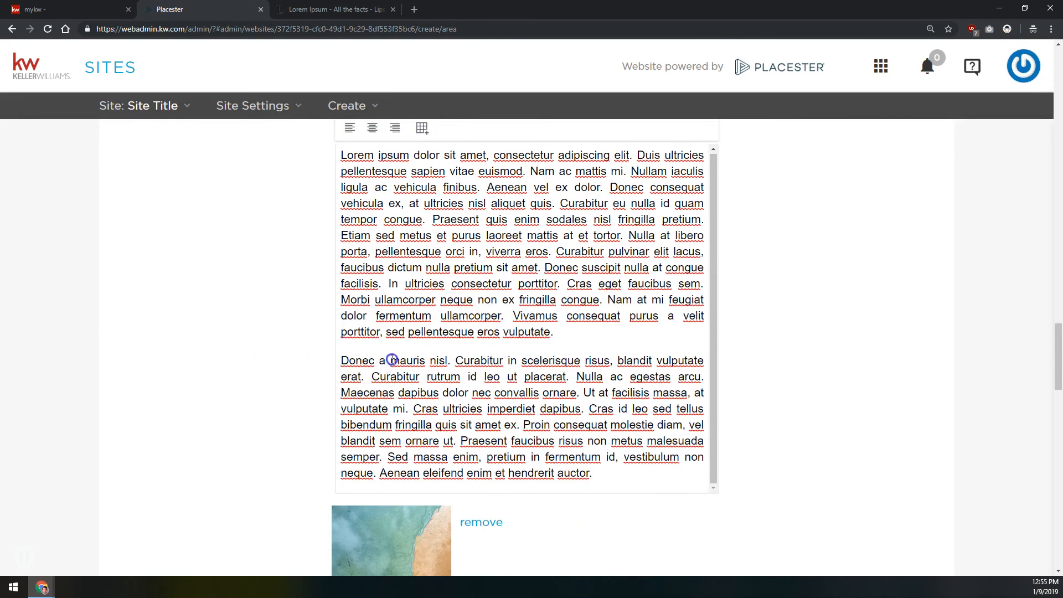
{"action": "scroll", "coordinate": [426, 414], "scroll_direction": "down", "scroll_amount": 5}
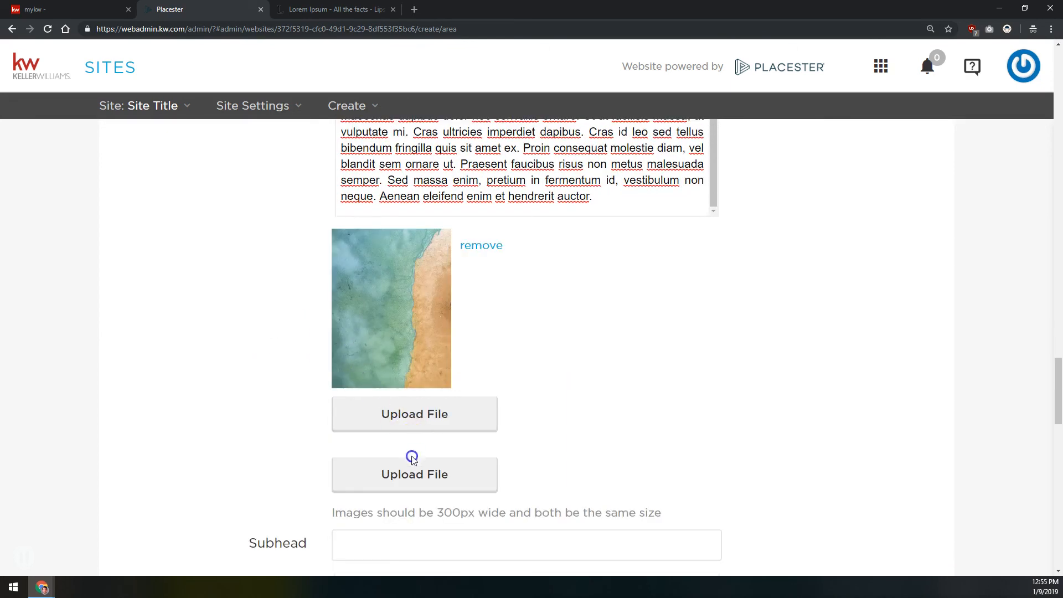
{"action": "left_click", "coordinate": [409, 469]}
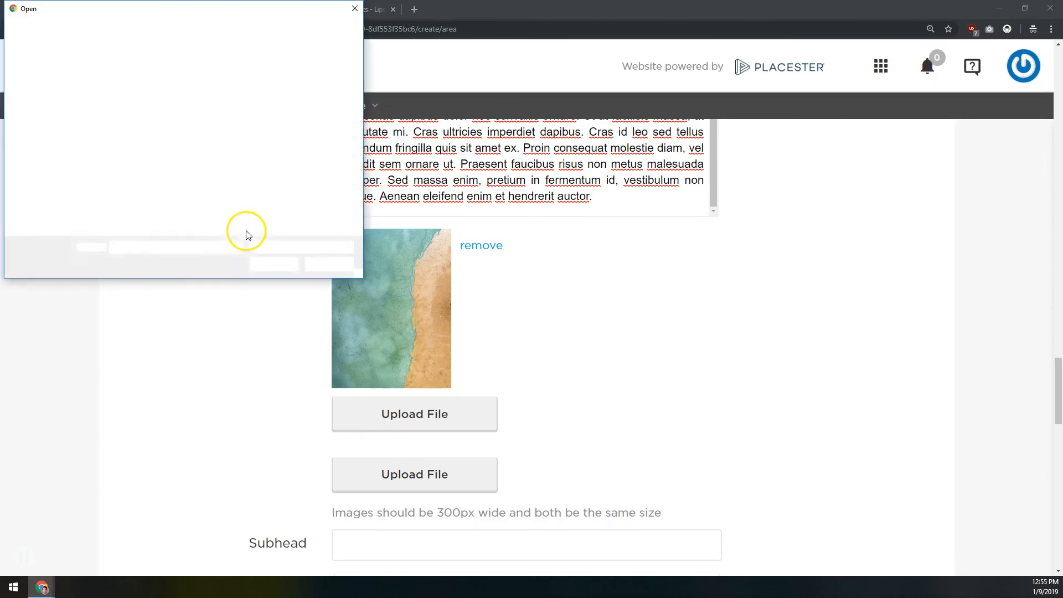
{"action": "double_click", "coordinate": [261, 102]}
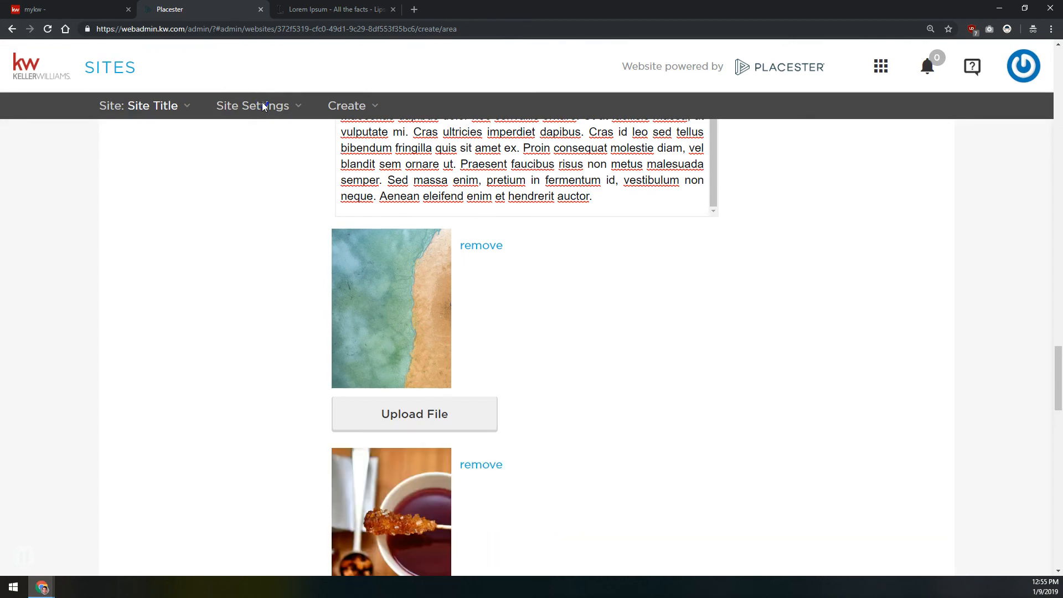
{"action": "scroll", "coordinate": [501, 271], "scroll_direction": "down", "scroll_amount": 5}
{"action": "left_click", "coordinate": [499, 257]}
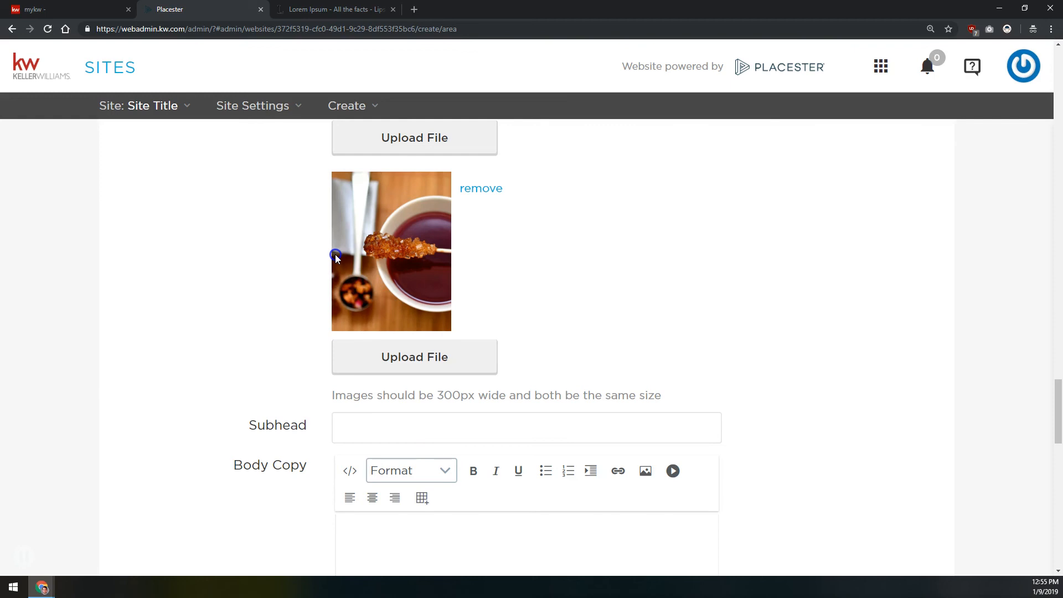
Enter Section 3 as the subhead below the paired images and fill its body copy with the Lorem ipsum placeholder paragraphs
{"action": "scroll", "coordinate": [299, 283], "scroll_direction": "down", "scroll_amount": 2}
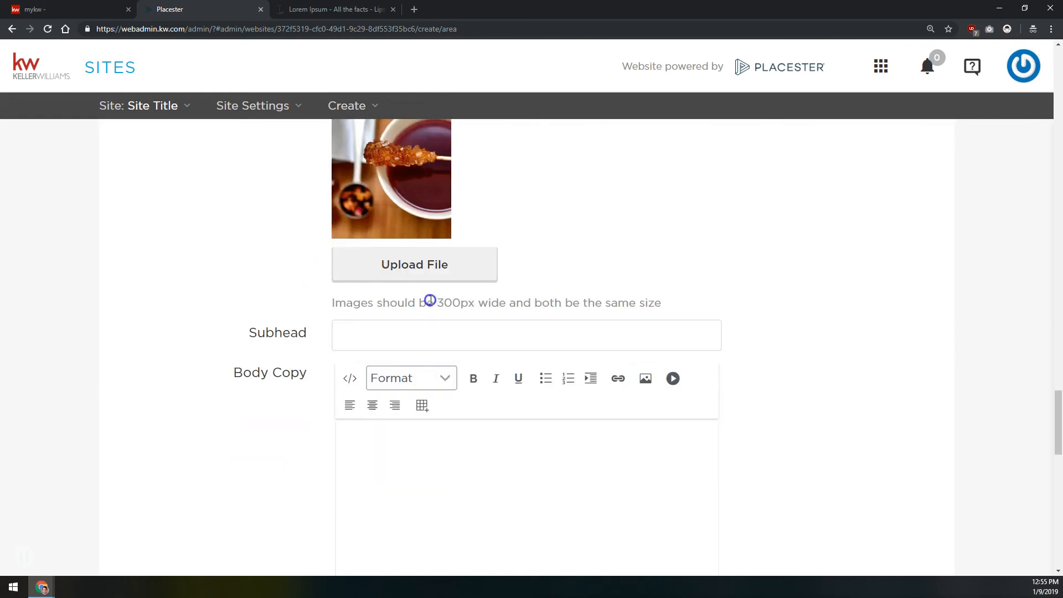
{"action": "left_click_drag", "start_coordinate": [429, 301], "coordinate": [475, 302]}
{"action": "left_click", "coordinate": [603, 309]}
{"action": "left_click", "coordinate": [591, 330]}
{"action": "type", "text": "Section 3"}
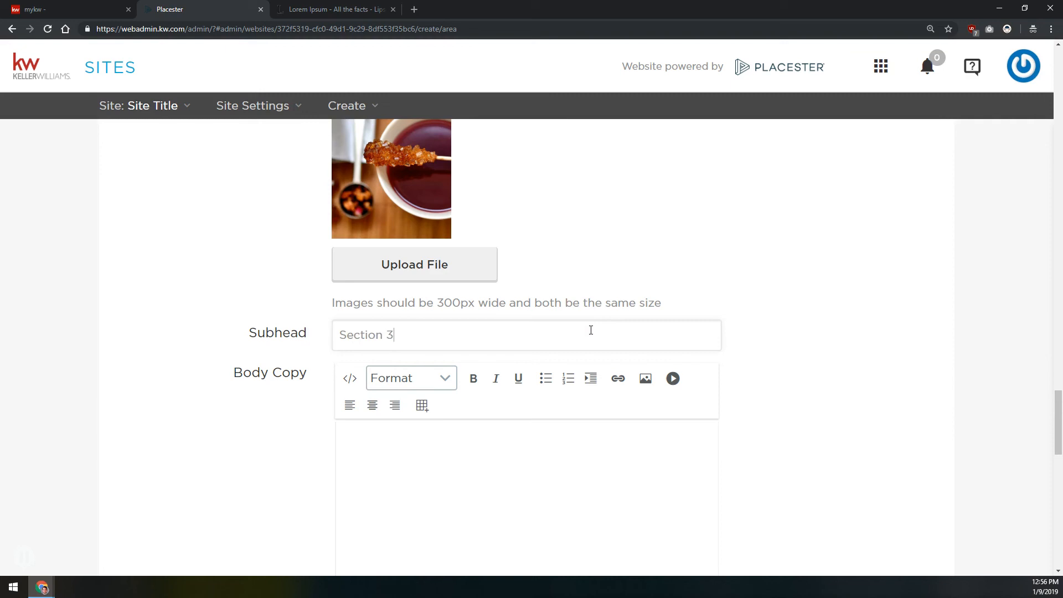
{"action": "left_click", "coordinate": [540, 462]}
{"action": "key", "text": "ctrl+v"}
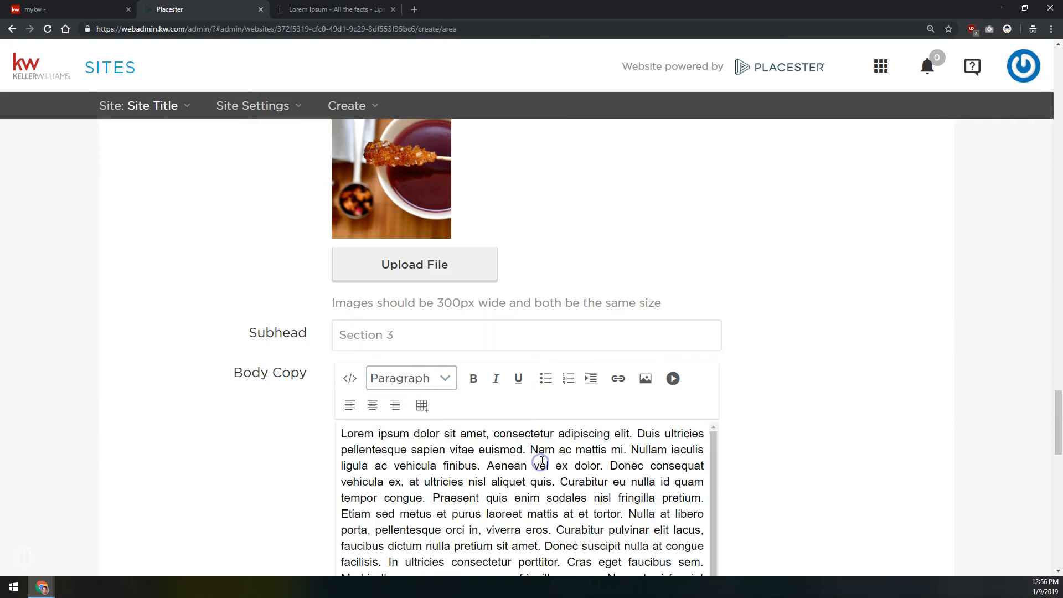
Enter "This is an excerpt for this area." as the excerpt and copy the same text into the meta description
{"action": "scroll", "coordinate": [298, 343], "scroll_direction": "down", "scroll_amount": 1}
{"action": "scroll", "coordinate": [298, 343], "scroll_direction": "down", "scroll_amount": 12}
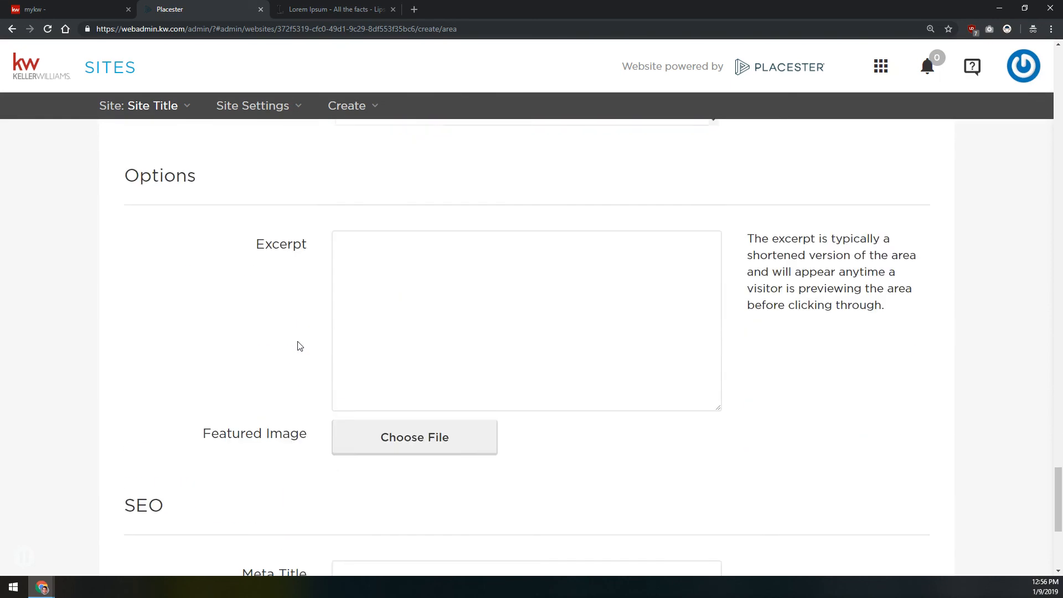
{"action": "left_click", "coordinate": [381, 244]}
{"action": "left_click", "coordinate": [454, 237]}
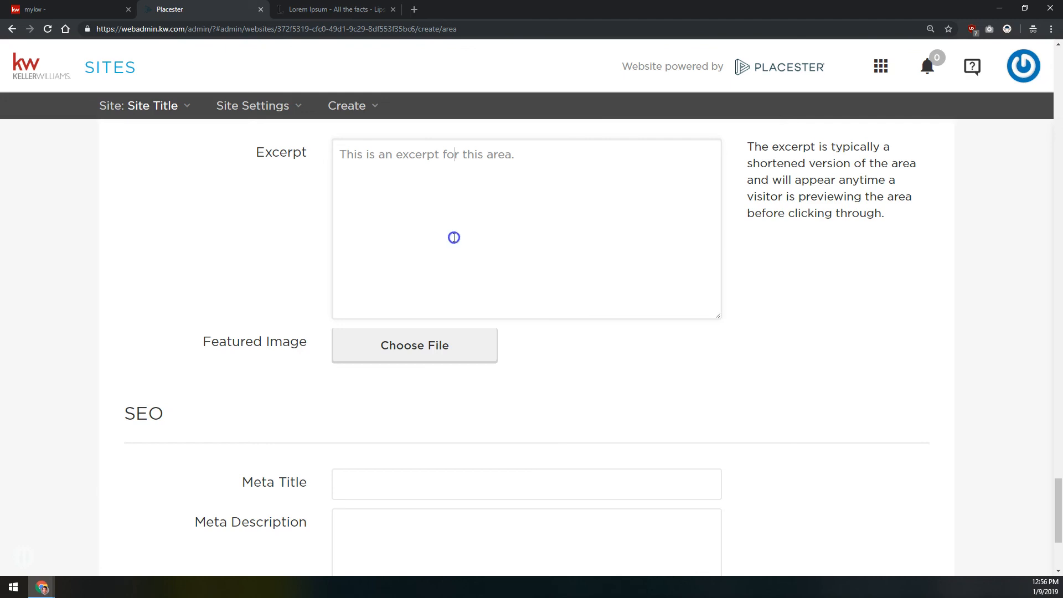
{"action": "key", "text": "ctrl+a"}
{"action": "key", "text": "ctrl+c"}
{"action": "left_click", "coordinate": [466, 525]}
{"action": "key", "text": "ctrl+v"}
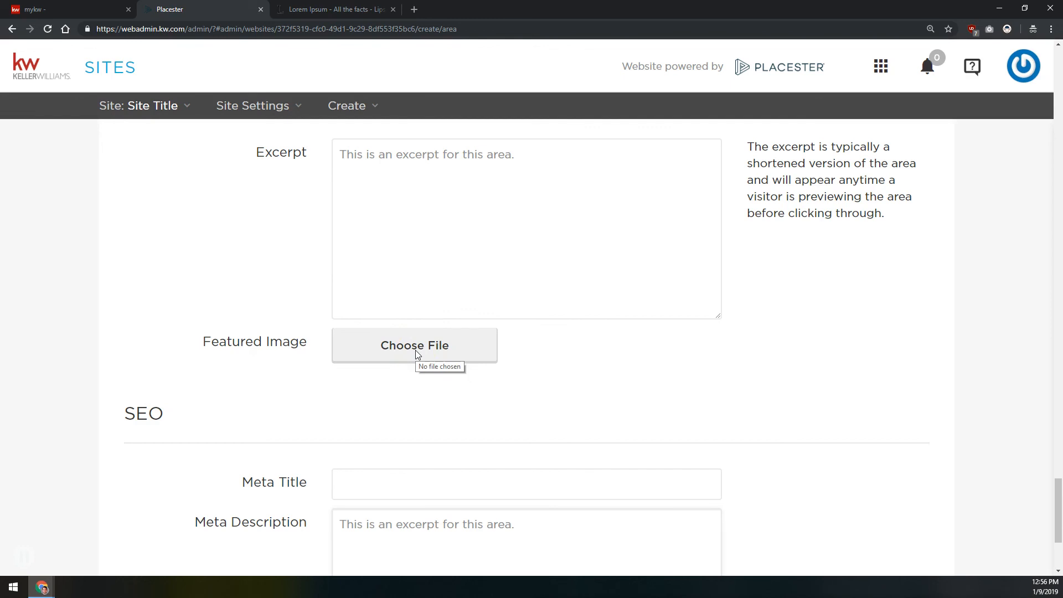
Set lapland-2984828_1280.jpg from the Area Page Slideshow folder as the featured image and save the area page
{"action": "left_click", "coordinate": [431, 334]}
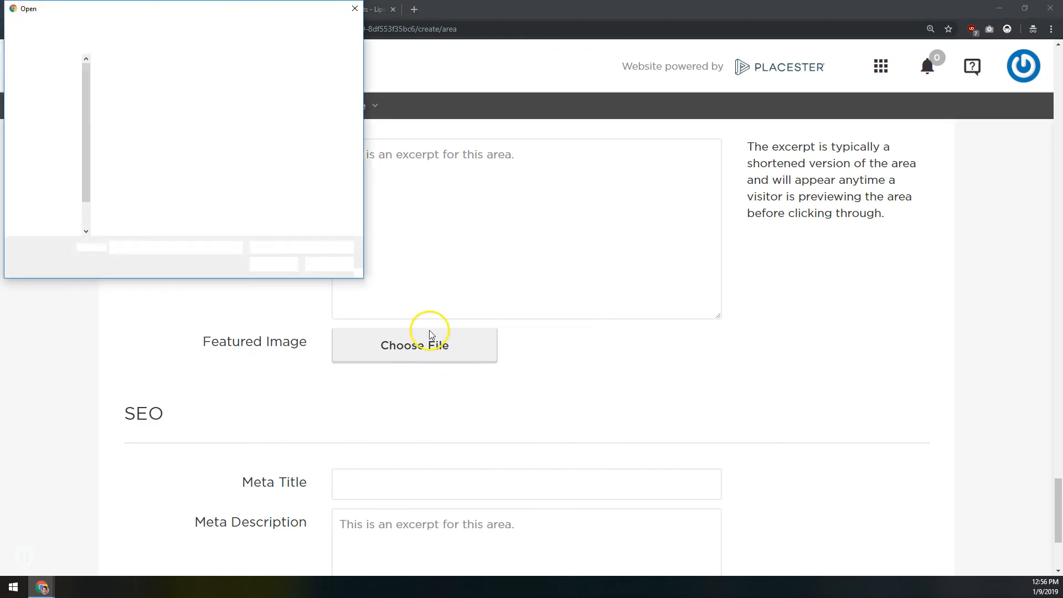
{"action": "left_click", "coordinate": [99, 26]}
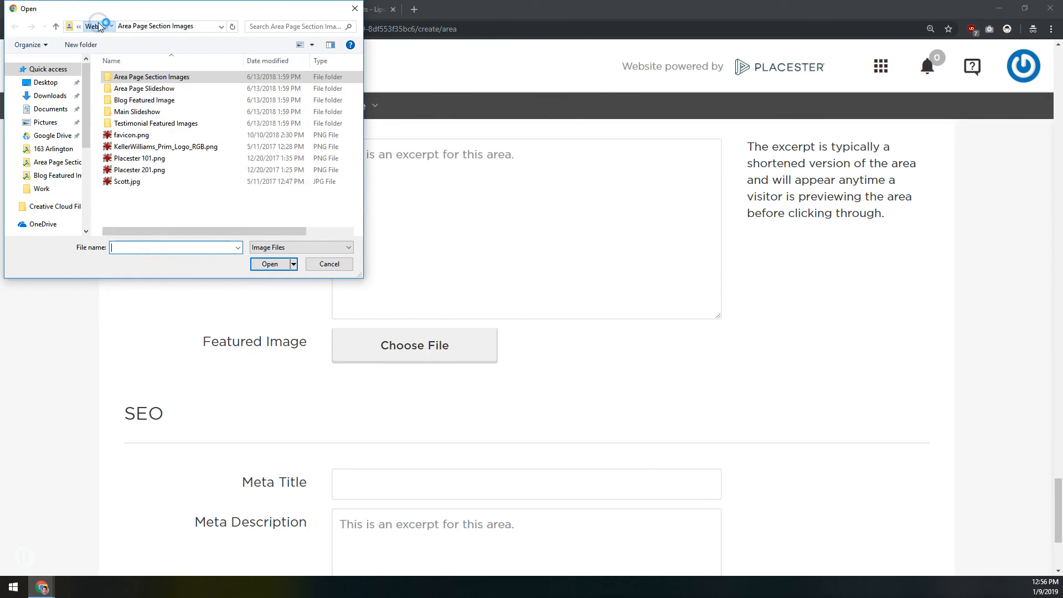
{"action": "left_click", "coordinate": [153, 90]}
{"action": "double_click", "coordinate": [154, 89]}
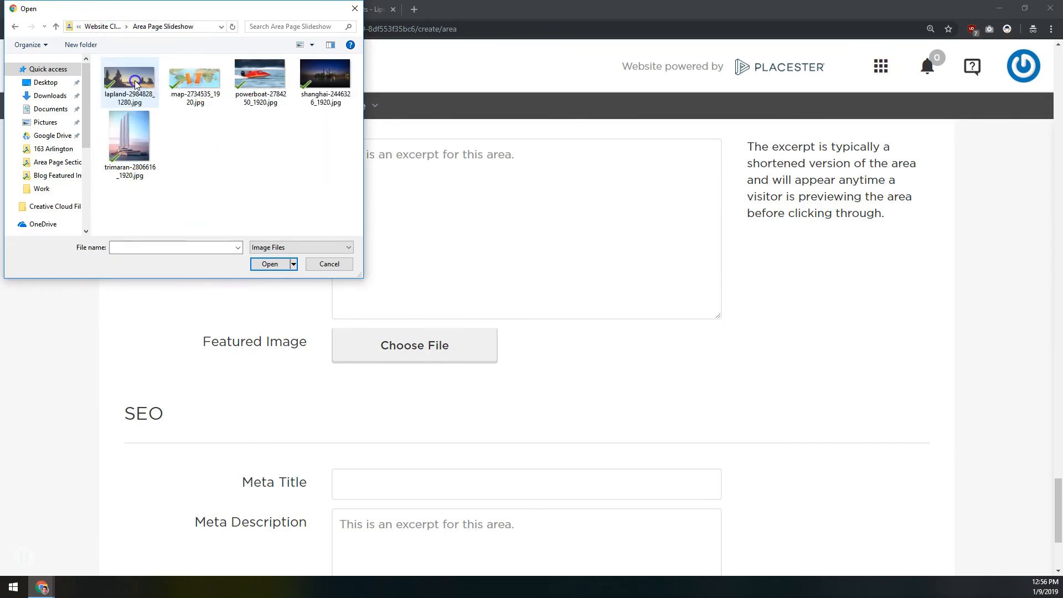
{"action": "double_click", "coordinate": [136, 83]}
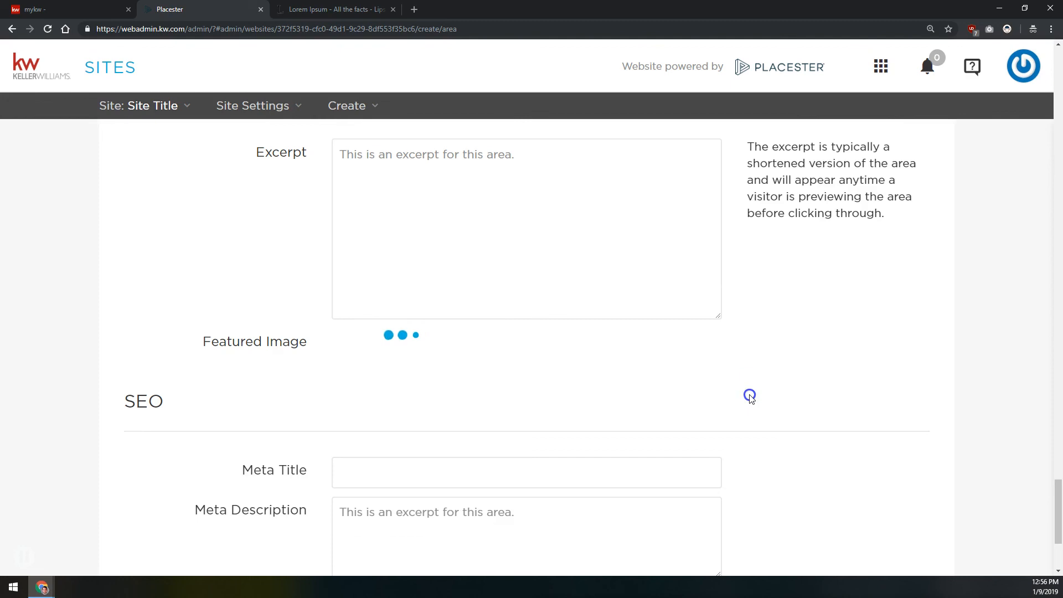
{"action": "scroll", "coordinate": [750, 397], "scroll_direction": "down", "scroll_amount": 3}
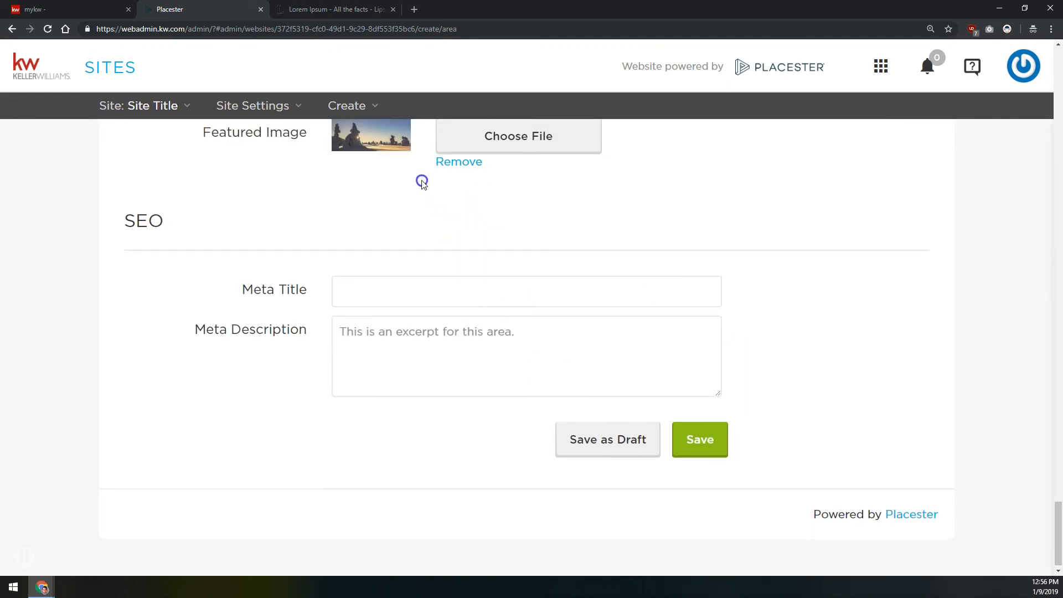
{"action": "left_click", "coordinate": [715, 441]}
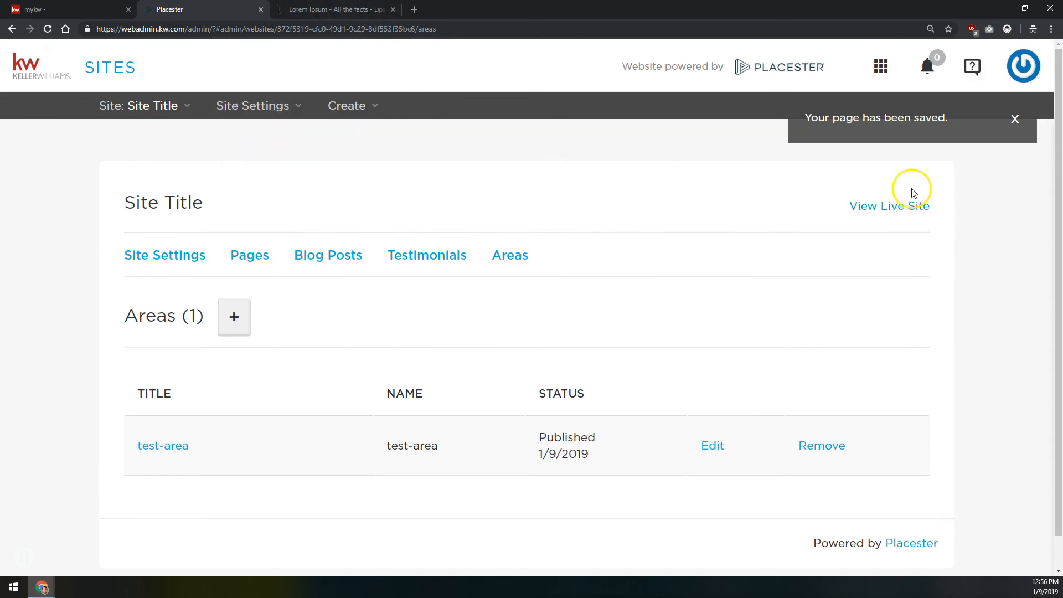
Open the live site's Blog page and review the Test Blog Post's header, photo and body text
{"action": "left_click", "coordinate": [895, 211]}
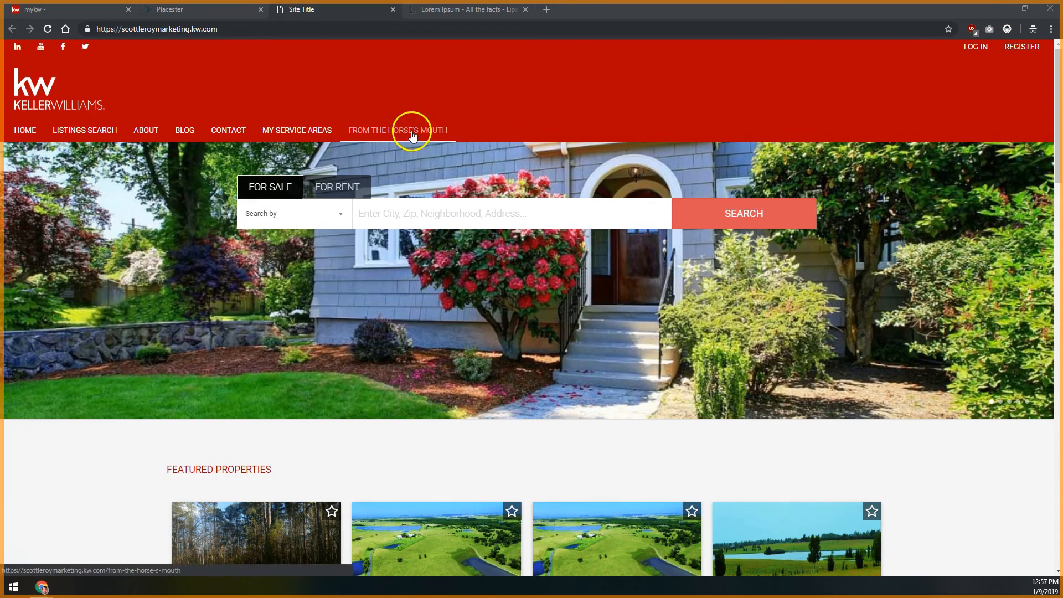
{"action": "left_click", "coordinate": [185, 133]}
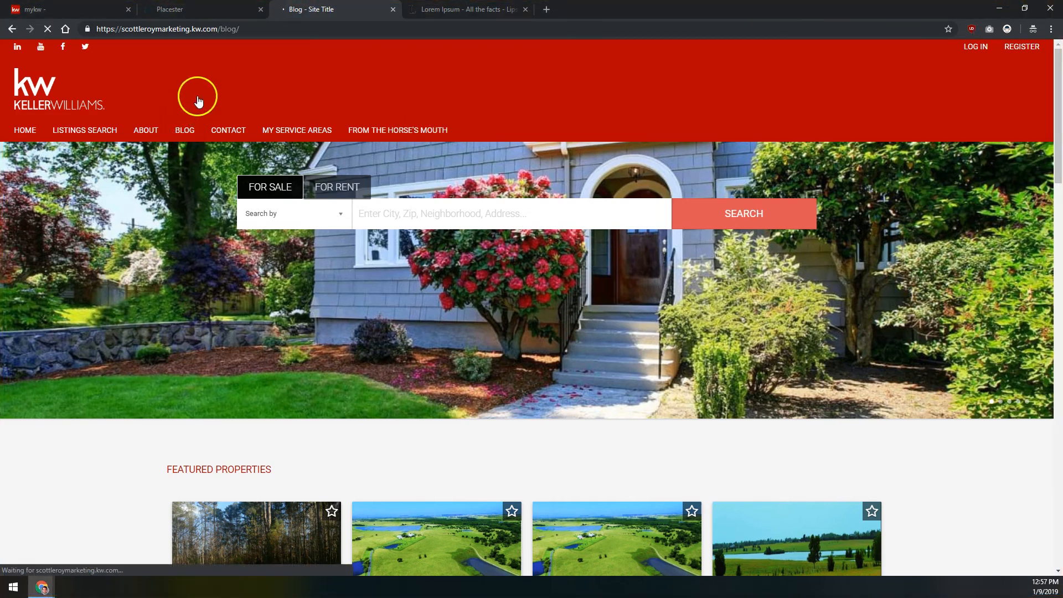
{"action": "scroll", "coordinate": [206, 325], "scroll_direction": "down", "scroll_amount": 2}
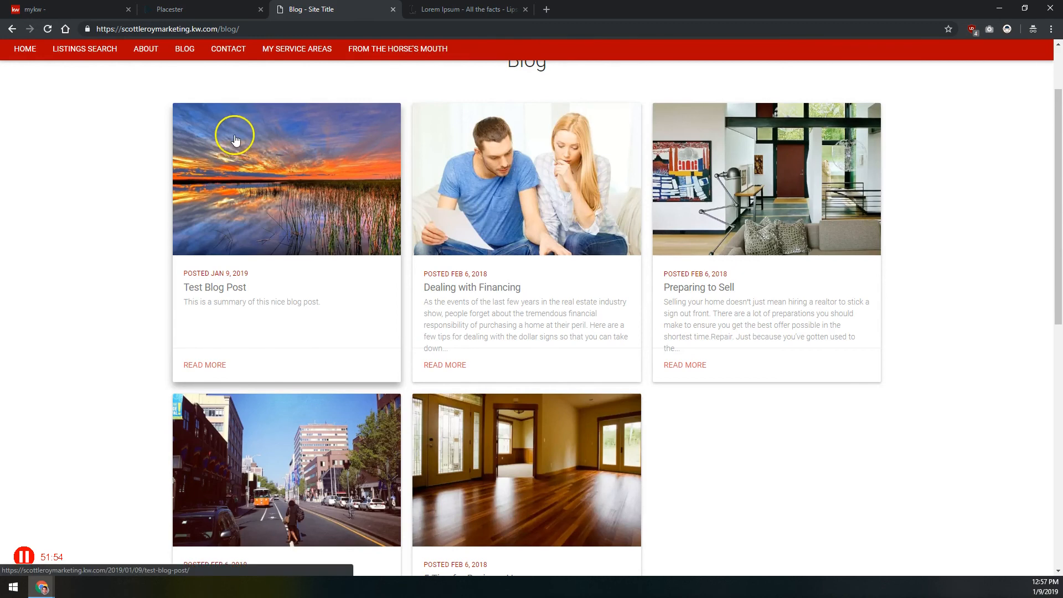
{"action": "left_click", "coordinate": [209, 289]}
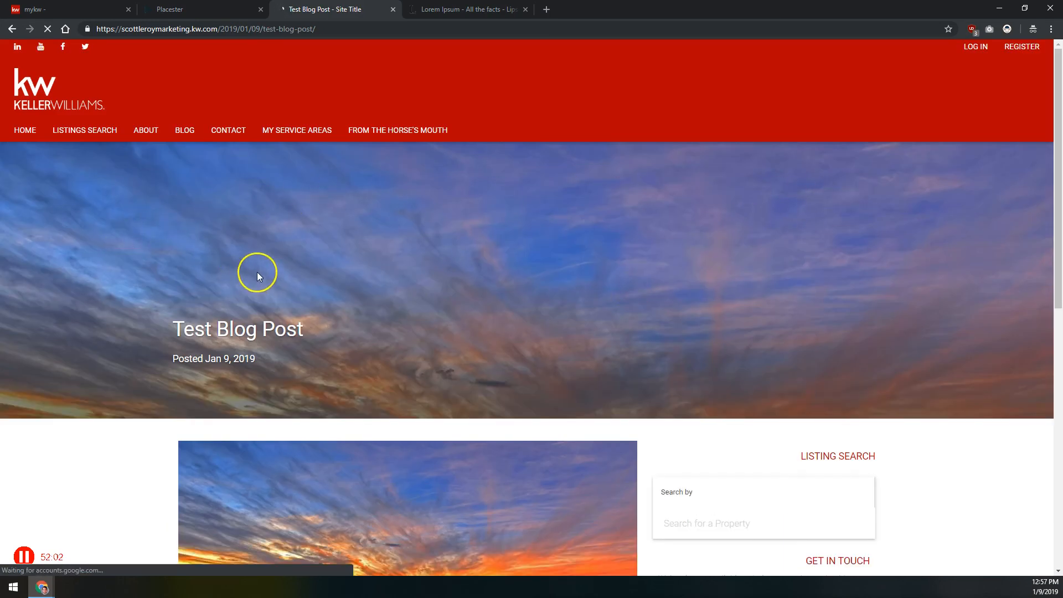
{"action": "scroll", "coordinate": [257, 271], "scroll_direction": "down", "scroll_amount": 5}
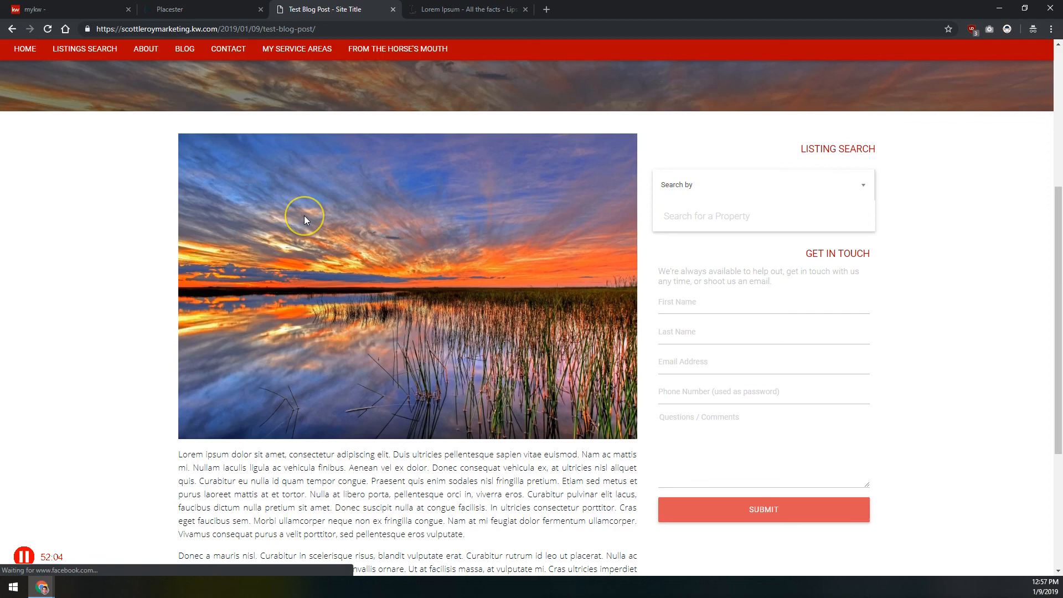
{"action": "scroll", "coordinate": [306, 221], "scroll_direction": "down", "scroll_amount": 4}
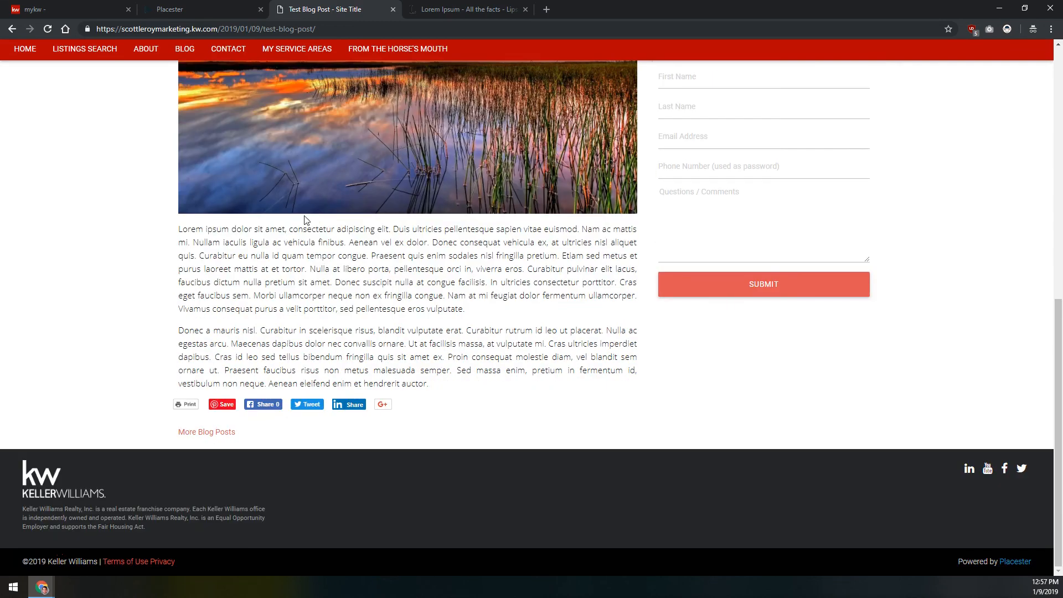
{"action": "left_click_drag", "start_coordinate": [186, 239], "coordinate": [506, 367]}
{"action": "left_click", "coordinate": [504, 333]}
{"action": "scroll", "coordinate": [556, 432], "scroll_direction": "up", "scroll_amount": 10}
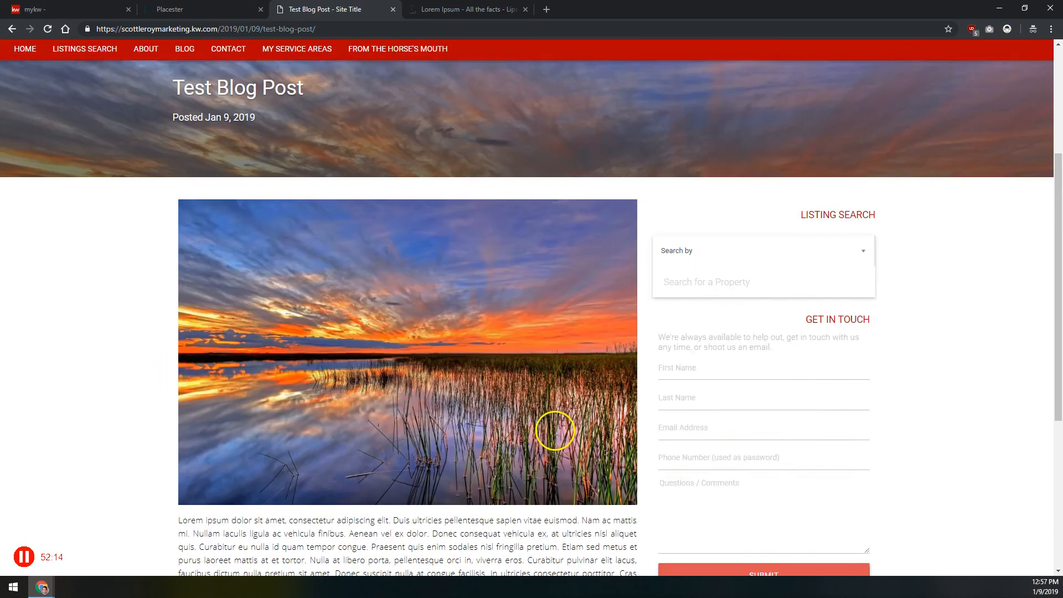
Open the My Service Areas page on the live site and check its intro text and area card
{"action": "left_click", "coordinate": [289, 132]}
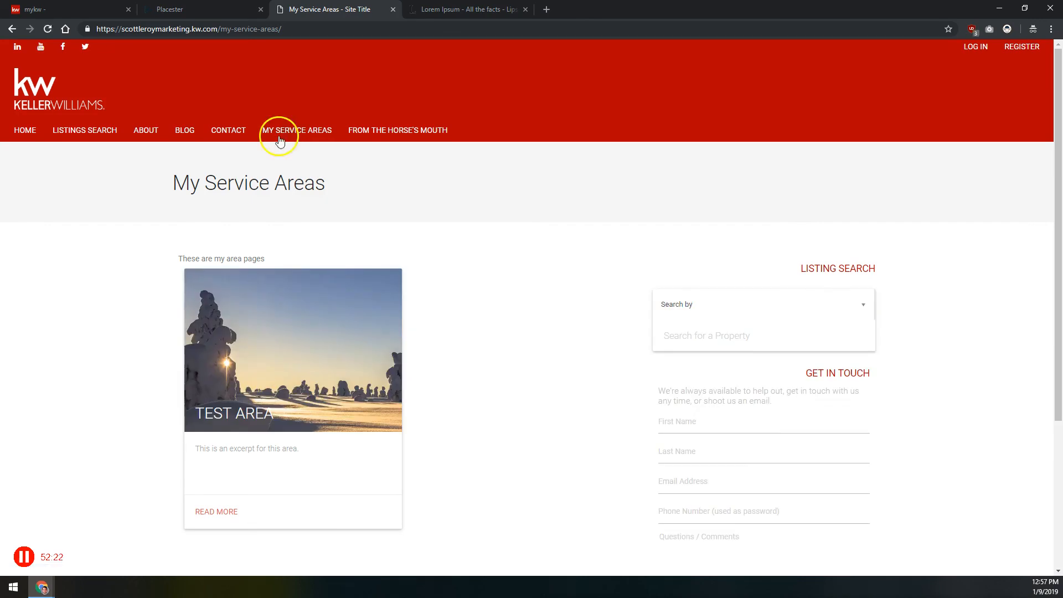
{"action": "left_click_drag", "start_coordinate": [266, 260], "coordinate": [177, 259]}
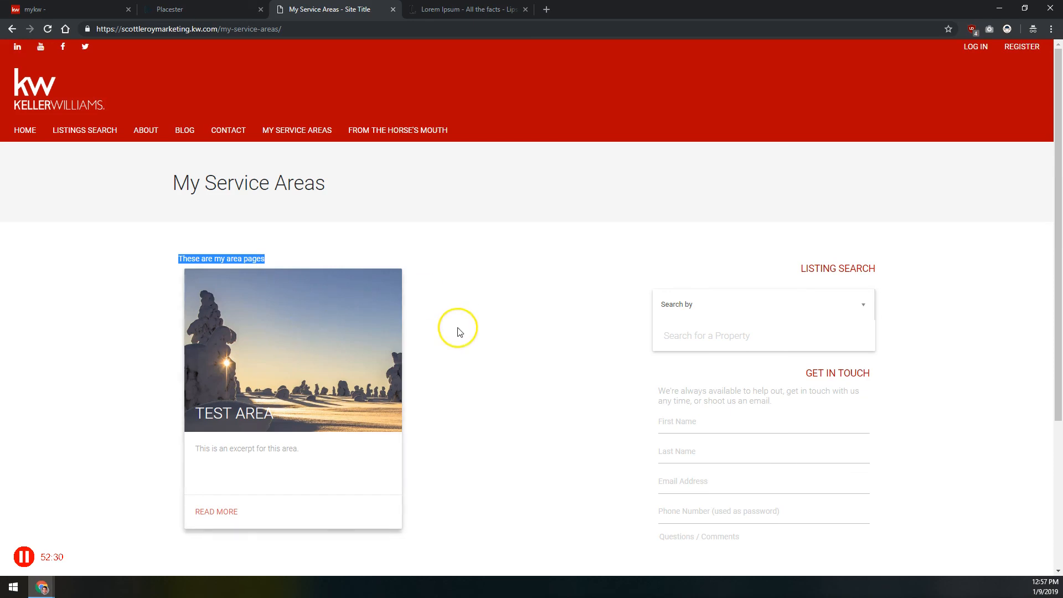
{"action": "scroll", "coordinate": [458, 330], "scroll_direction": "down", "scroll_amount": 4}
{"action": "scroll", "coordinate": [380, 316], "scroll_direction": "up", "scroll_amount": 2}
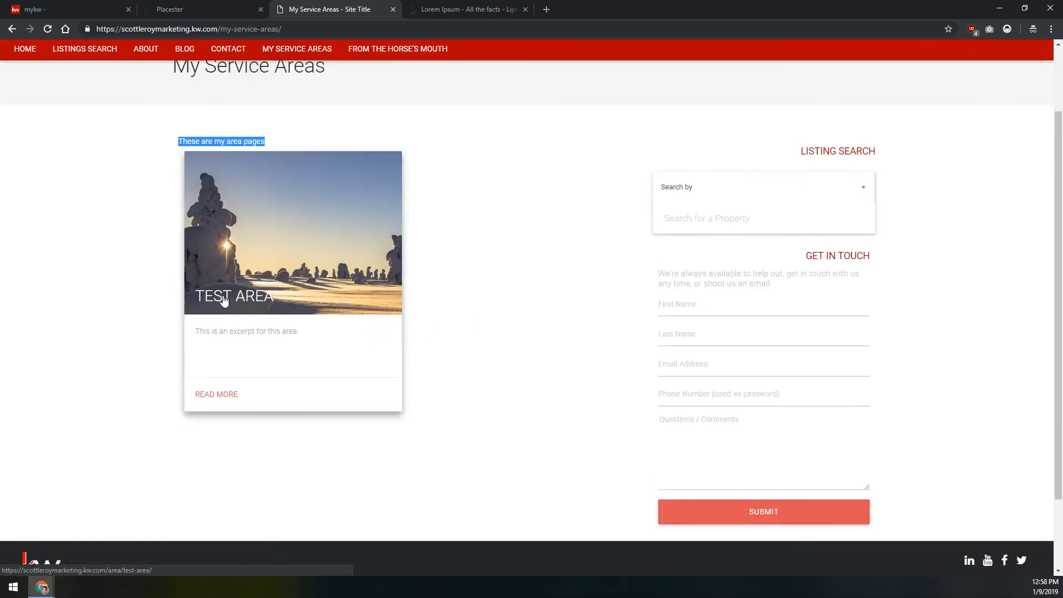
Open the Test Area page from its card and review its slideshow images and Section 1 content
{"action": "left_click", "coordinate": [220, 301]}
{"action": "left_click", "coordinate": [258, 296]}
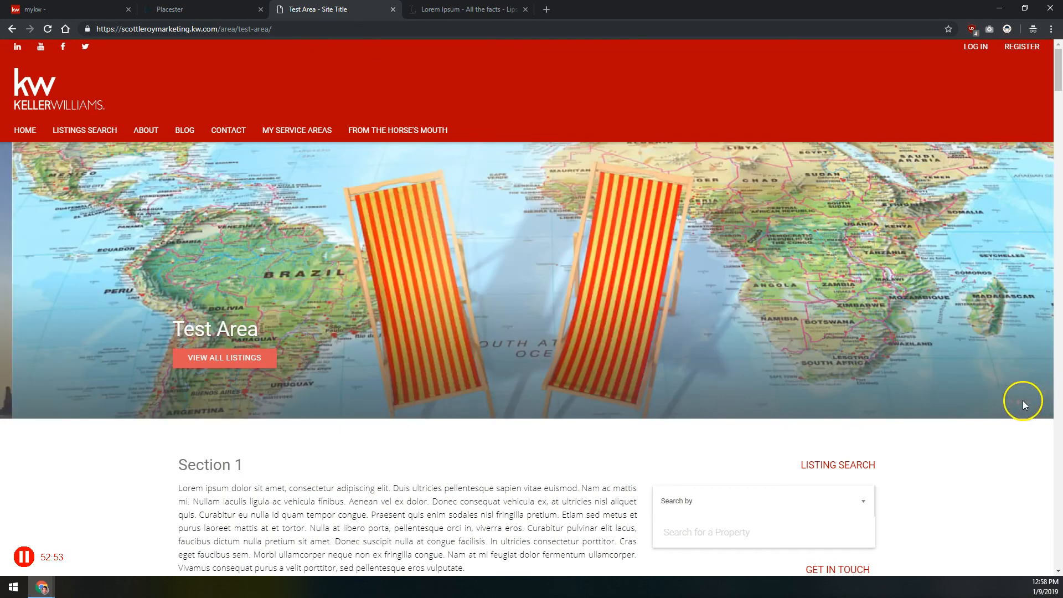
{"action": "left_click", "coordinate": [1028, 402]}
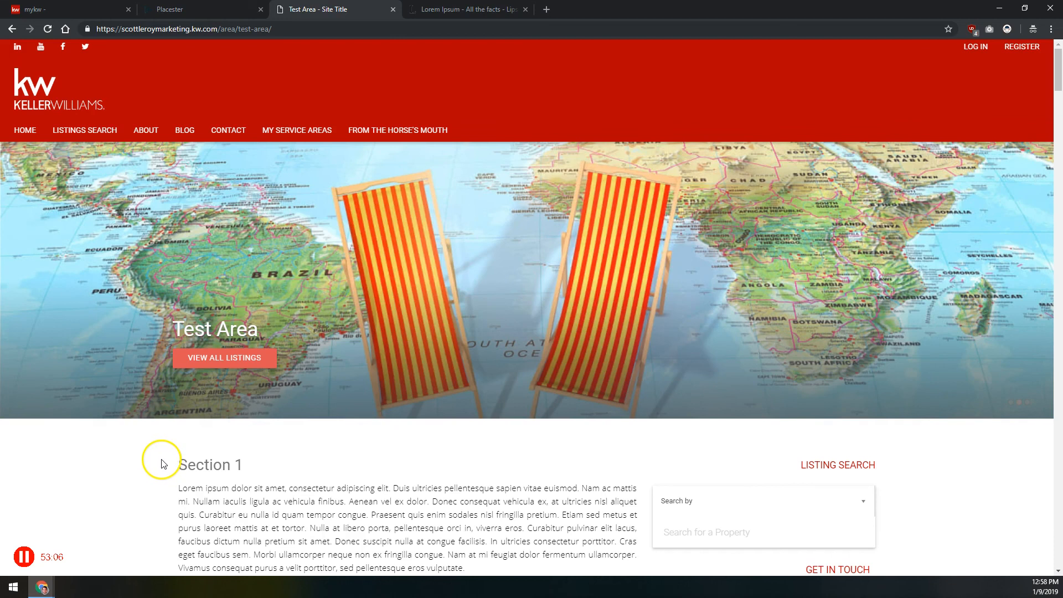
{"action": "scroll", "coordinate": [155, 443], "scroll_direction": "down", "scroll_amount": 5}
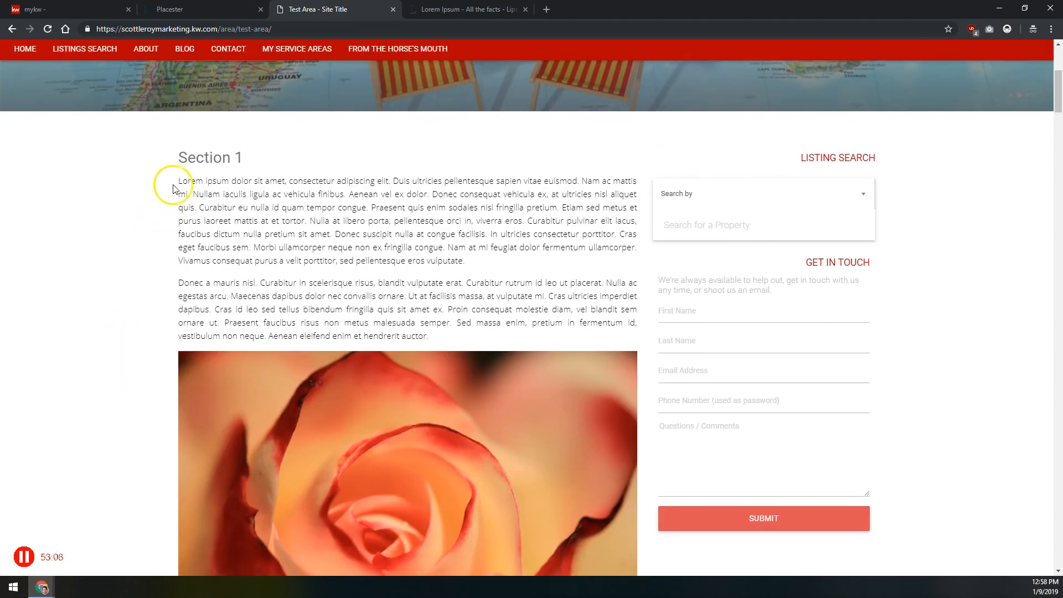
Review the live Test Area page's Section 1, Section 2 and Section 3 text and the images between them
{"action": "left_click_drag", "start_coordinate": [175, 167], "coordinate": [343, 295]}
{"action": "scroll", "coordinate": [328, 239], "scroll_direction": "down", "scroll_amount": 5}
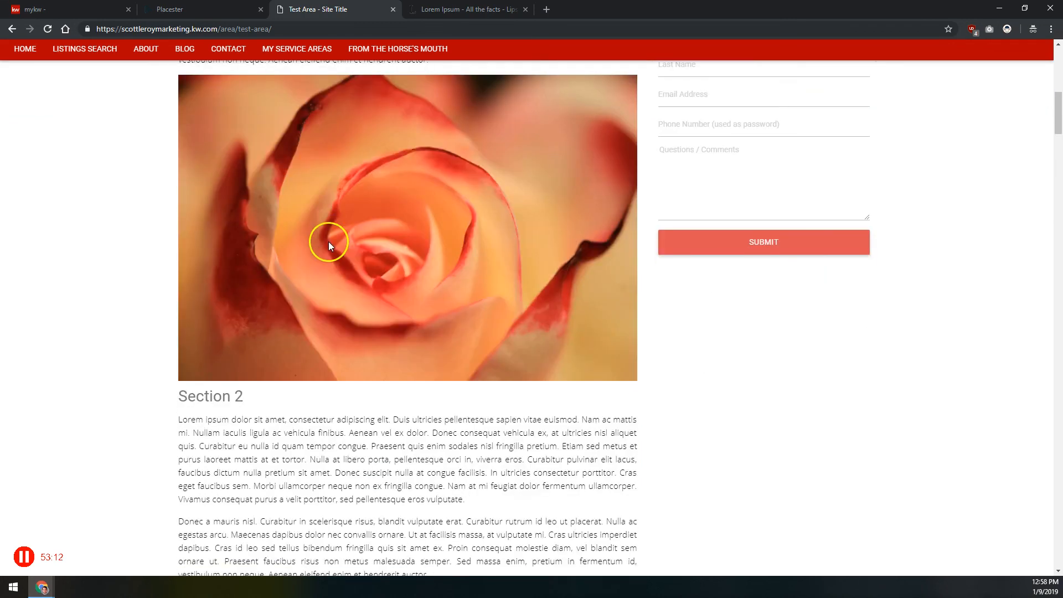
{"action": "scroll", "coordinate": [330, 242], "scroll_direction": "up", "scroll_amount": 2}
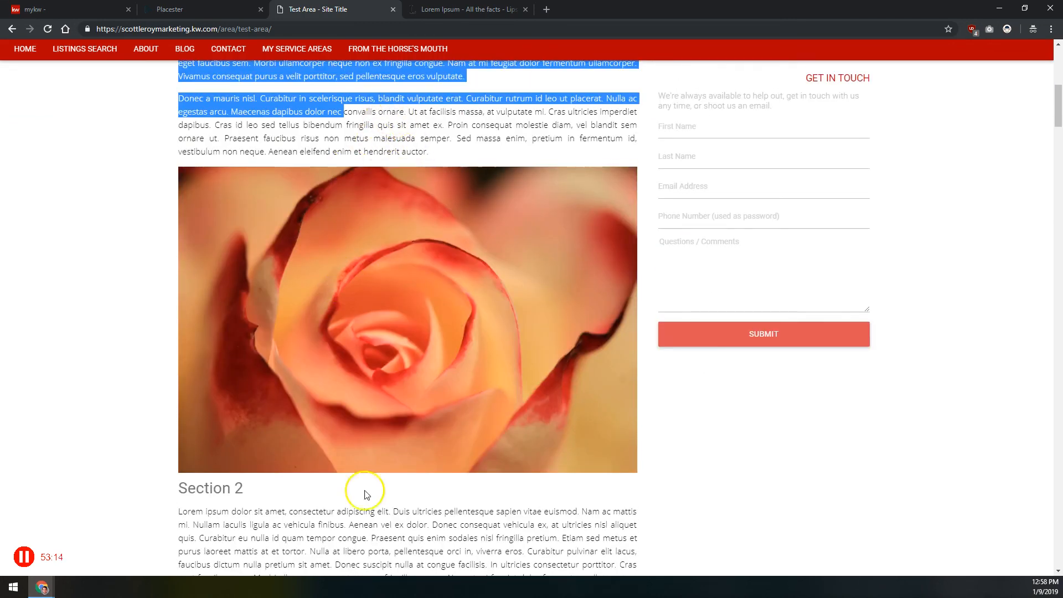
{"action": "scroll", "coordinate": [365, 522], "scroll_direction": "down", "scroll_amount": 3}
{"action": "left_click_drag", "start_coordinate": [176, 305], "coordinate": [261, 307]}
{"action": "scroll", "coordinate": [271, 310], "scroll_direction": "down", "scroll_amount": 2}
{"action": "left_click_drag", "start_coordinate": [233, 248], "coordinate": [308, 333]}
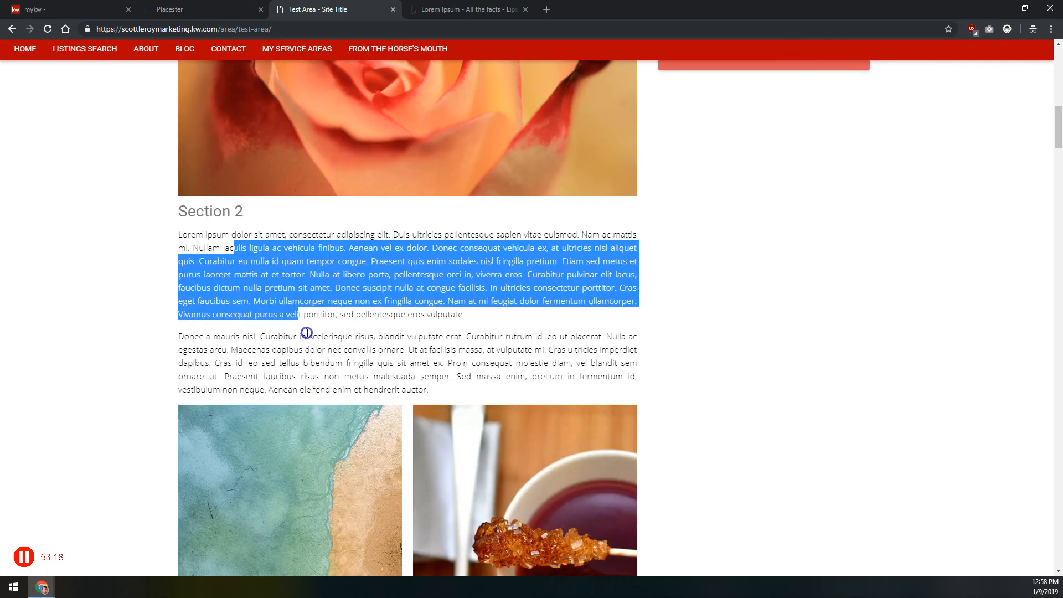
{"action": "scroll", "coordinate": [304, 331], "scroll_direction": "down", "scroll_amount": 3}
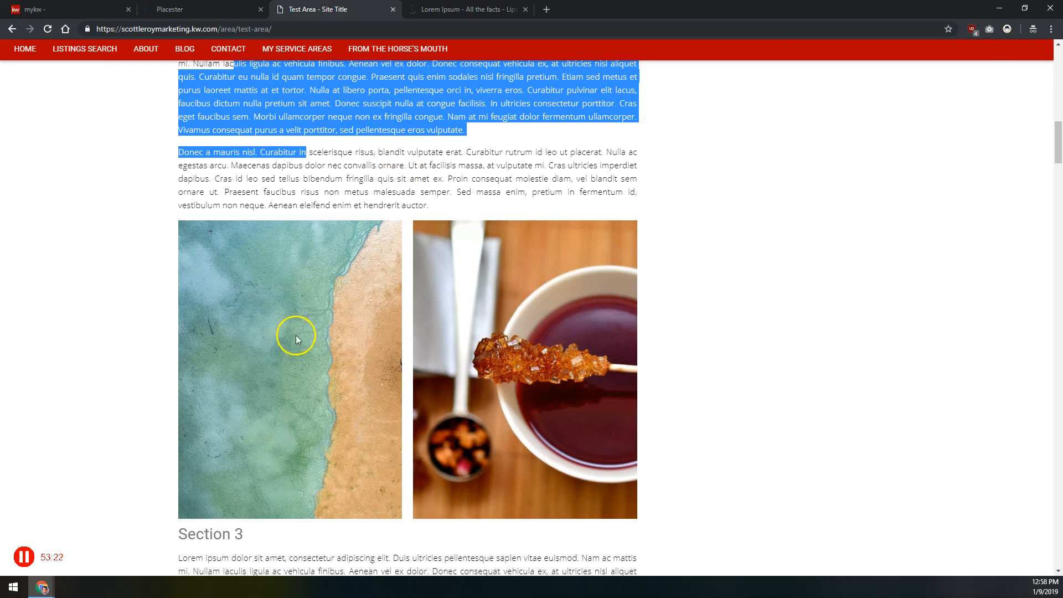
{"action": "scroll", "coordinate": [419, 263], "scroll_direction": "down", "scroll_amount": 5}
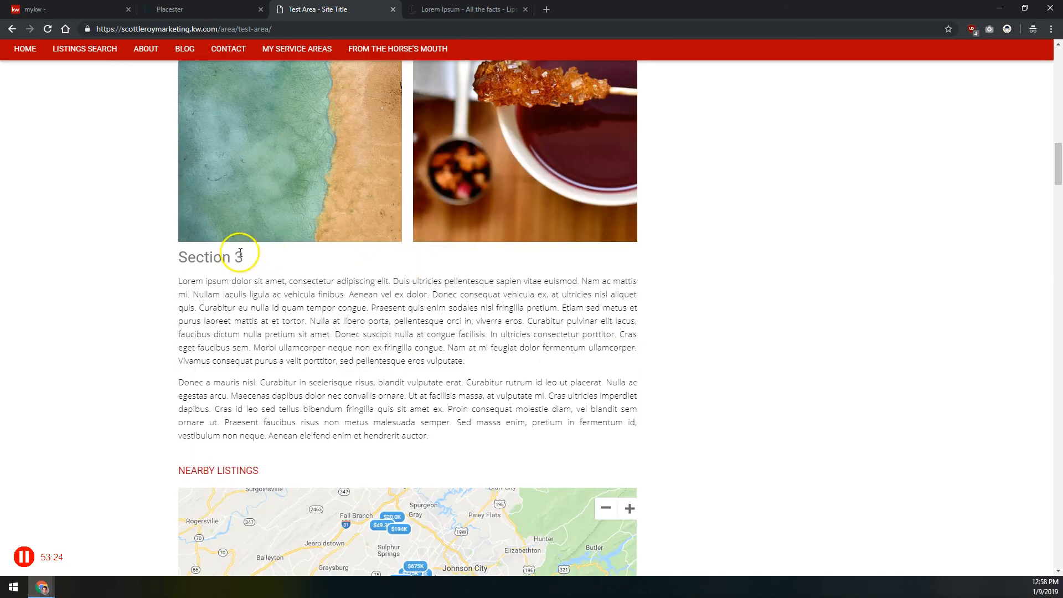
{"action": "left_click_drag", "start_coordinate": [232, 294], "coordinate": [376, 395]}
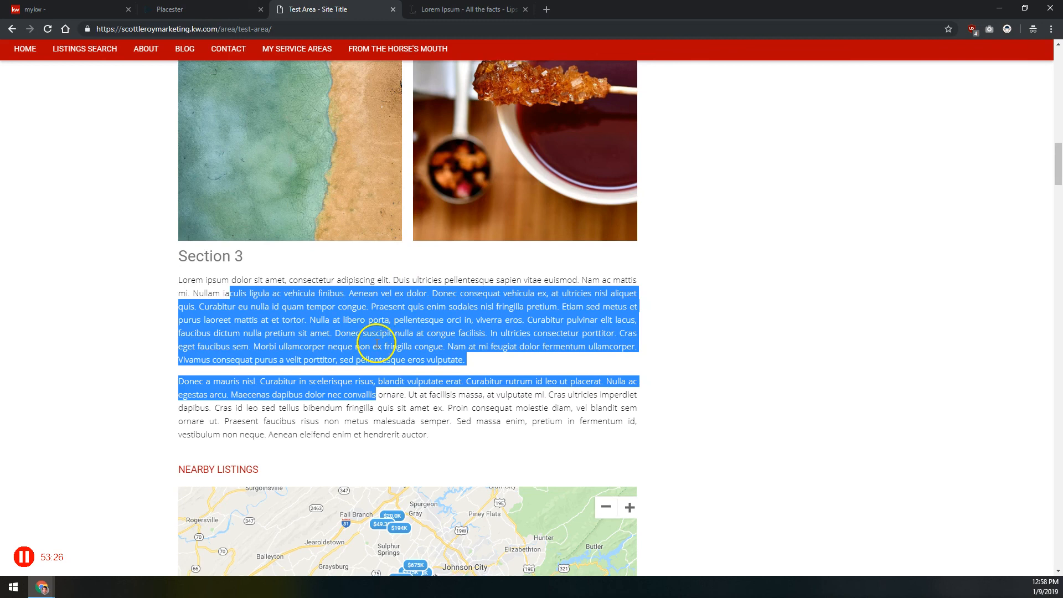
Look through the Nearby Listings map and the property cards beneath it on the Test Area page
{"action": "scroll", "coordinate": [349, 304], "scroll_direction": "down", "scroll_amount": 3}
{"action": "scroll", "coordinate": [295, 272], "scroll_direction": "down", "scroll_amount": 2}
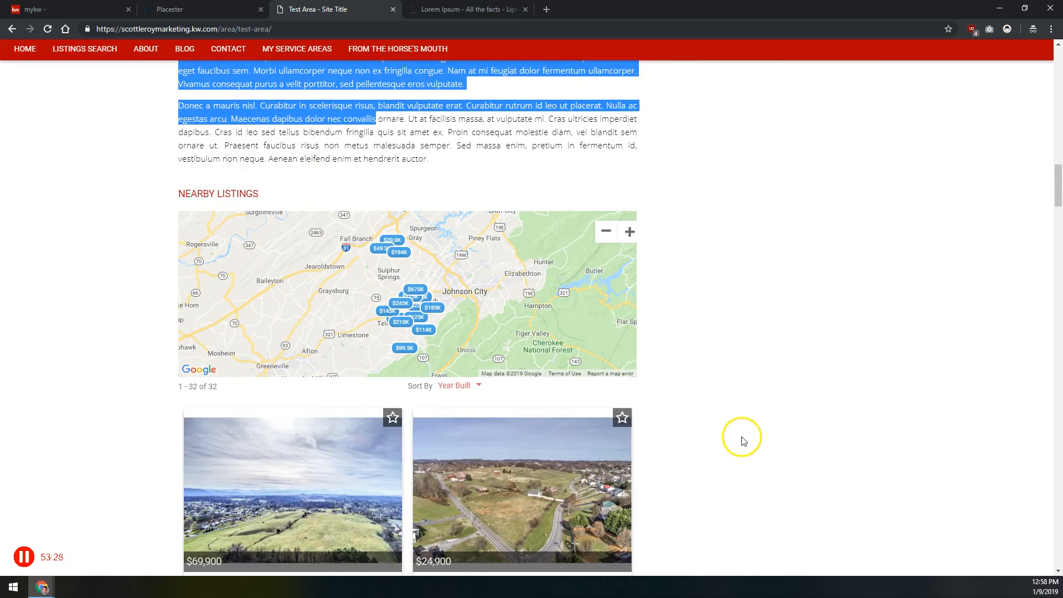
{"action": "scroll", "coordinate": [709, 424], "scroll_direction": "down", "scroll_amount": 3}
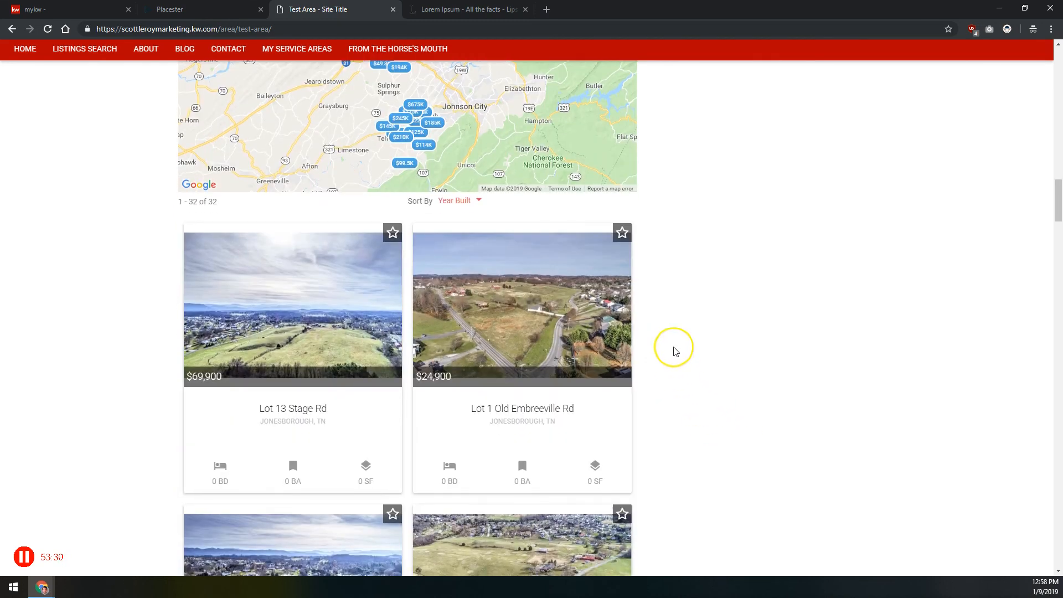
{"action": "scroll", "coordinate": [675, 351], "scroll_direction": "down", "scroll_amount": 3}
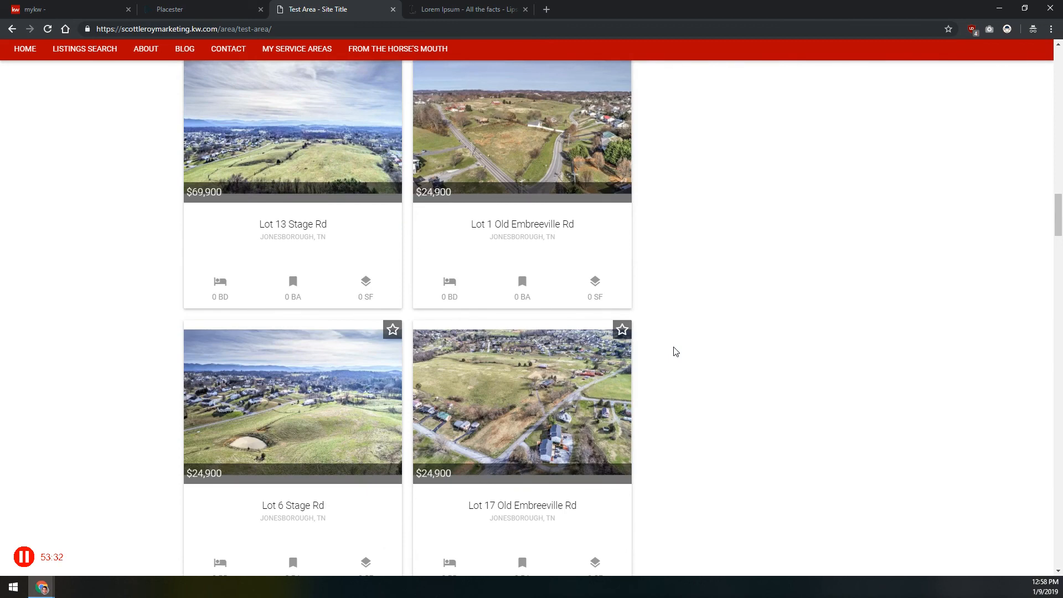
{"action": "scroll", "coordinate": [675, 351], "scroll_direction": "down", "scroll_amount": 5}
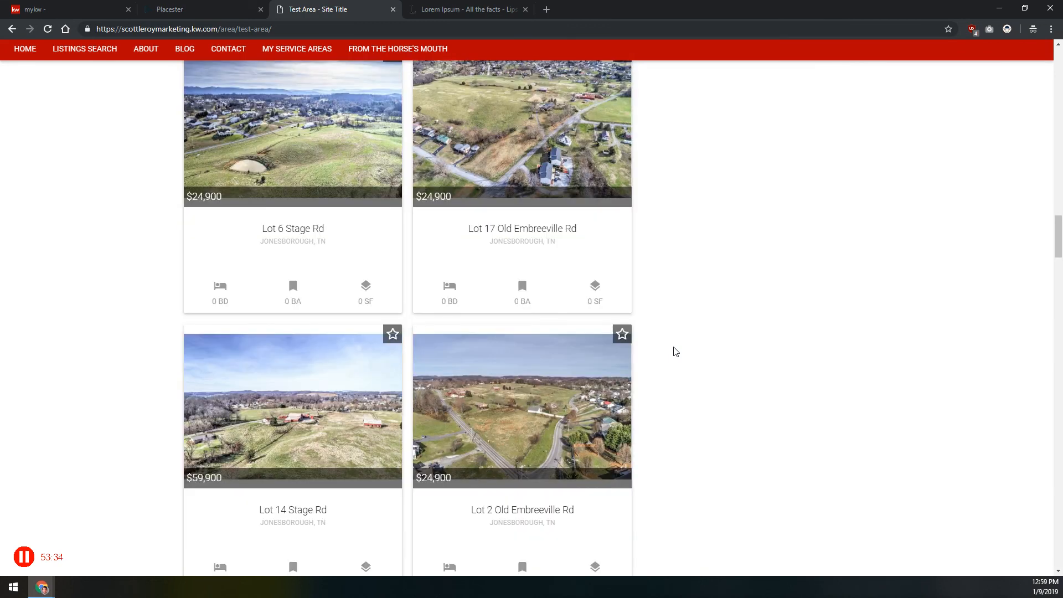
{"action": "scroll", "coordinate": [675, 351], "scroll_direction": "down", "scroll_amount": 5}
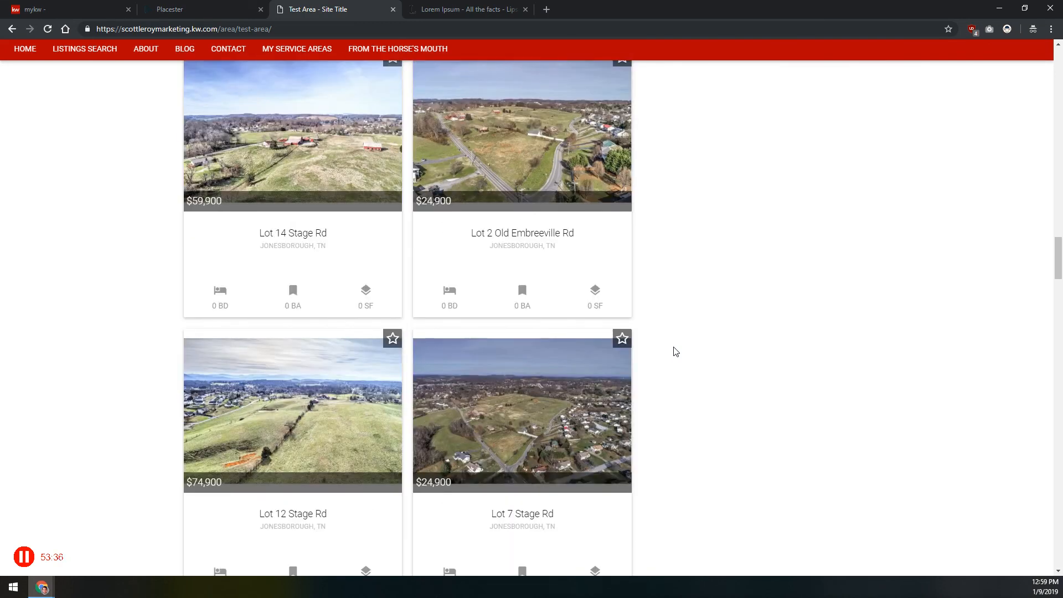
{"action": "scroll", "coordinate": [676, 352], "scroll_direction": "down", "scroll_amount": 15}
{"action": "scroll", "coordinate": [675, 351], "scroll_direction": "down", "scroll_amount": 20}
Return to the Nearby Listings map, view the available sort options and pan the map slightly
{"action": "scroll", "coordinate": [537, 344], "scroll_direction": "up", "scroll_amount": 6}
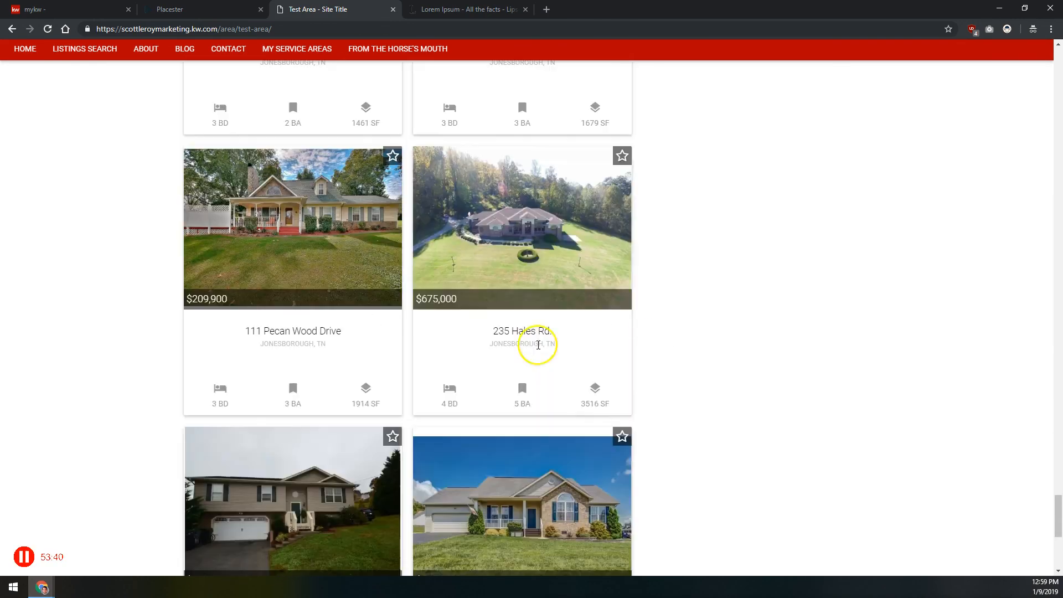
{"action": "scroll", "coordinate": [518, 329], "scroll_direction": "up", "scroll_amount": 15}
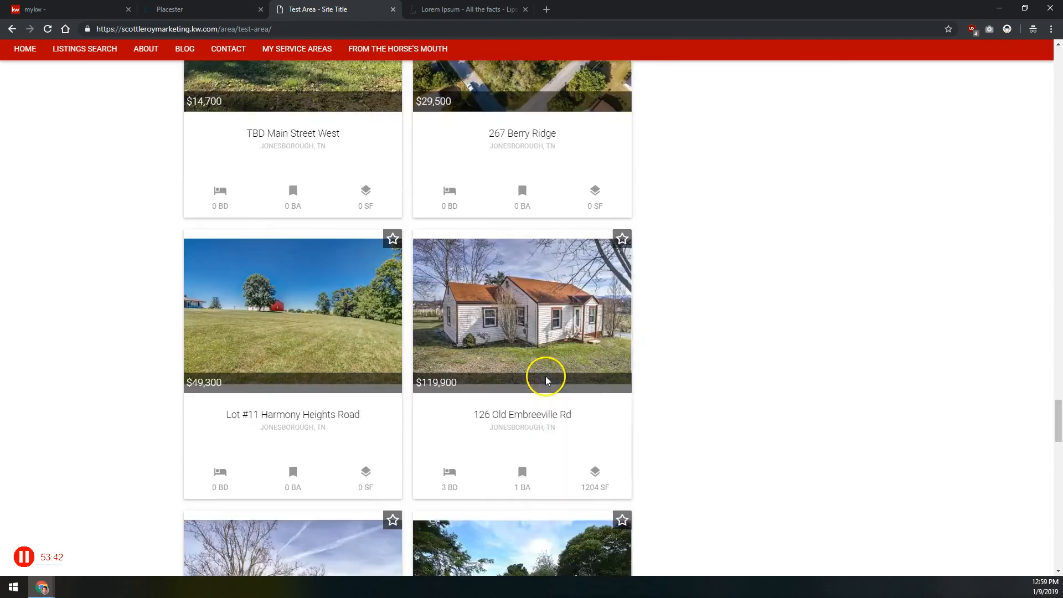
{"action": "scroll", "coordinate": [546, 381], "scroll_direction": "up", "scroll_amount": 15}
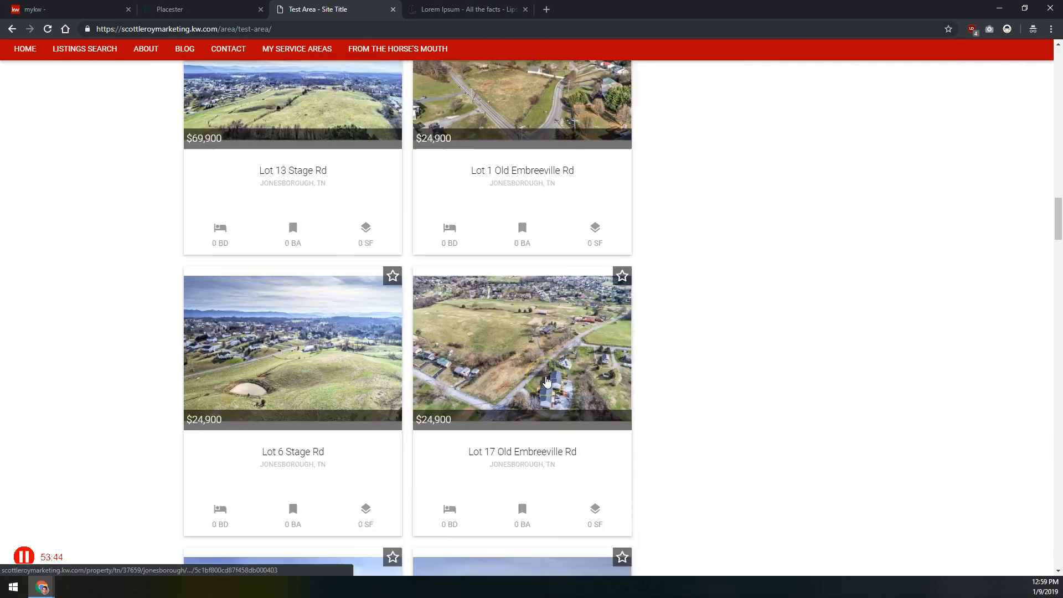
{"action": "scroll", "coordinate": [547, 381], "scroll_direction": "down", "scroll_amount": 3}
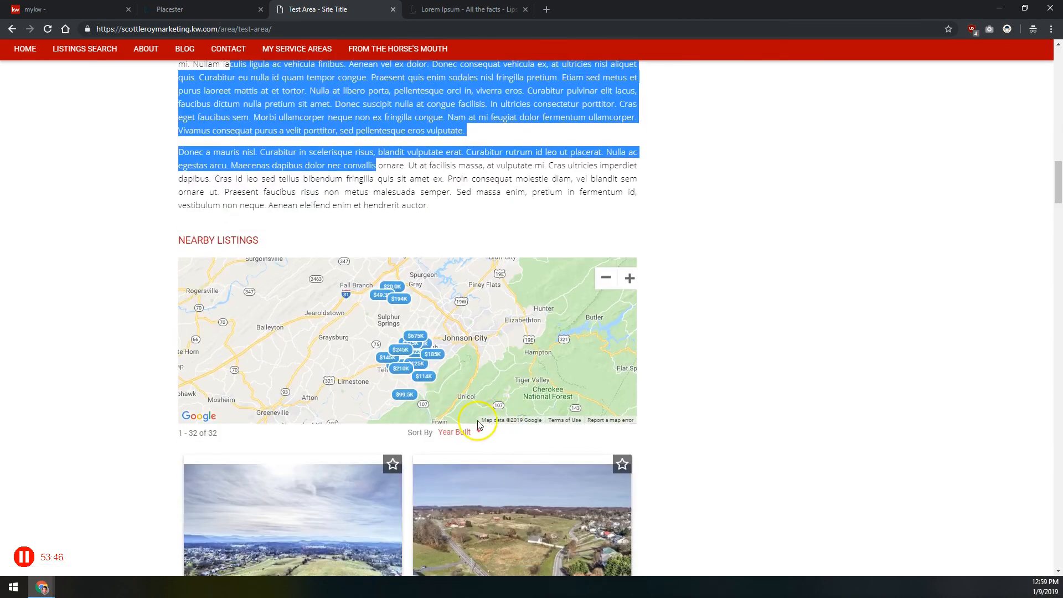
{"action": "left_click", "coordinate": [468, 434]}
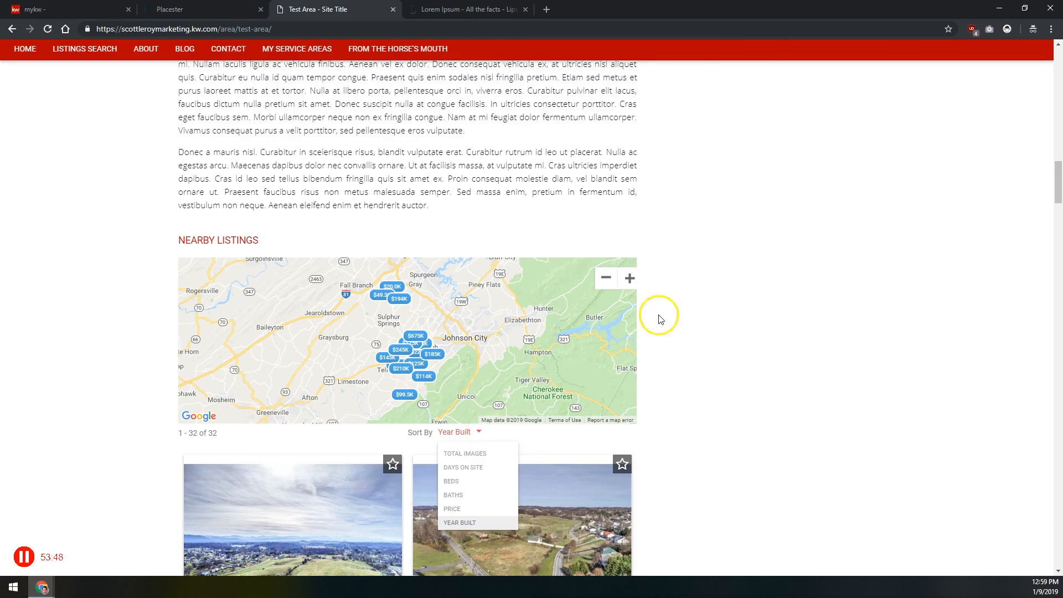
{"action": "left_click_drag", "start_coordinate": [470, 311], "coordinate": [451, 287]}
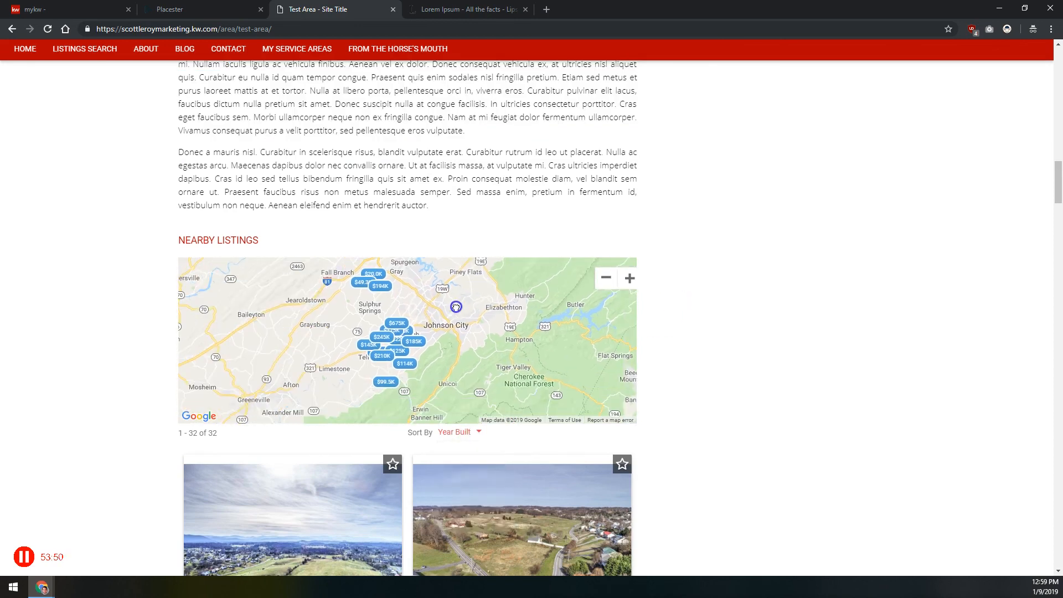
Open the From The Horse's Mouth page on the live site and read the full Fake Review testimonial
{"action": "scroll", "coordinate": [404, 175], "scroll_direction": "up", "scroll_amount": 2}
{"action": "scroll", "coordinate": [405, 175], "scroll_direction": "up", "scroll_amount": 10}
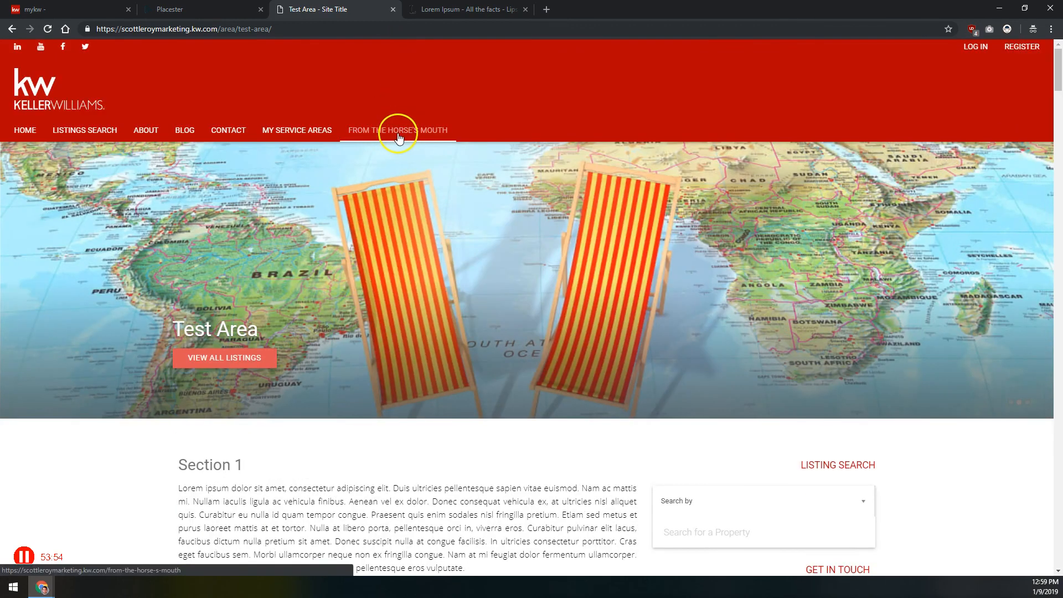
{"action": "left_click", "coordinate": [394, 136]}
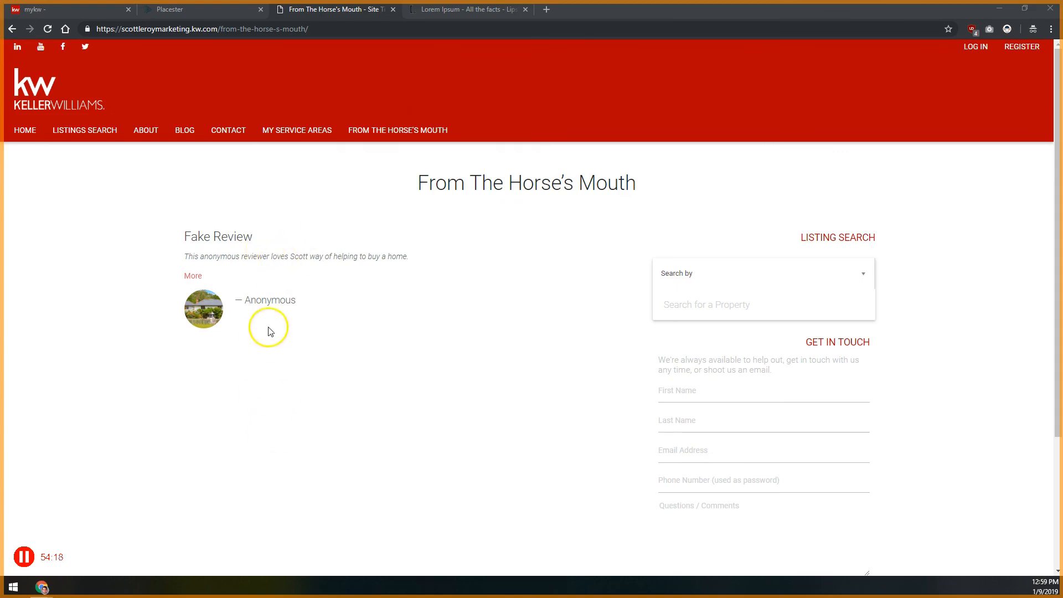
{"action": "left_click", "coordinate": [194, 276]}
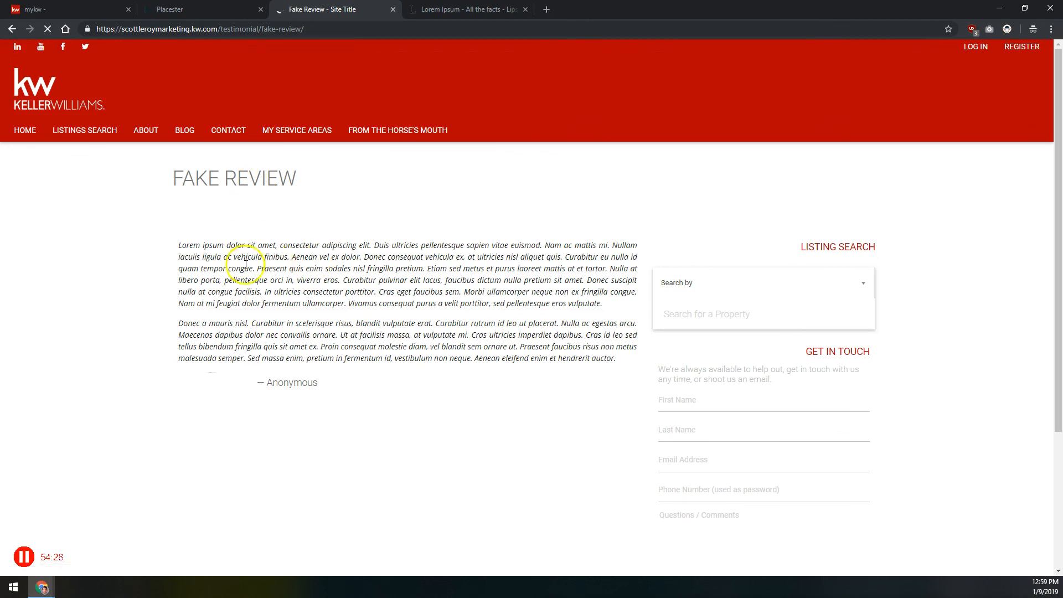
{"action": "left_click_drag", "start_coordinate": [203, 244], "coordinate": [344, 320]}
{"action": "left_click", "coordinate": [343, 321]}
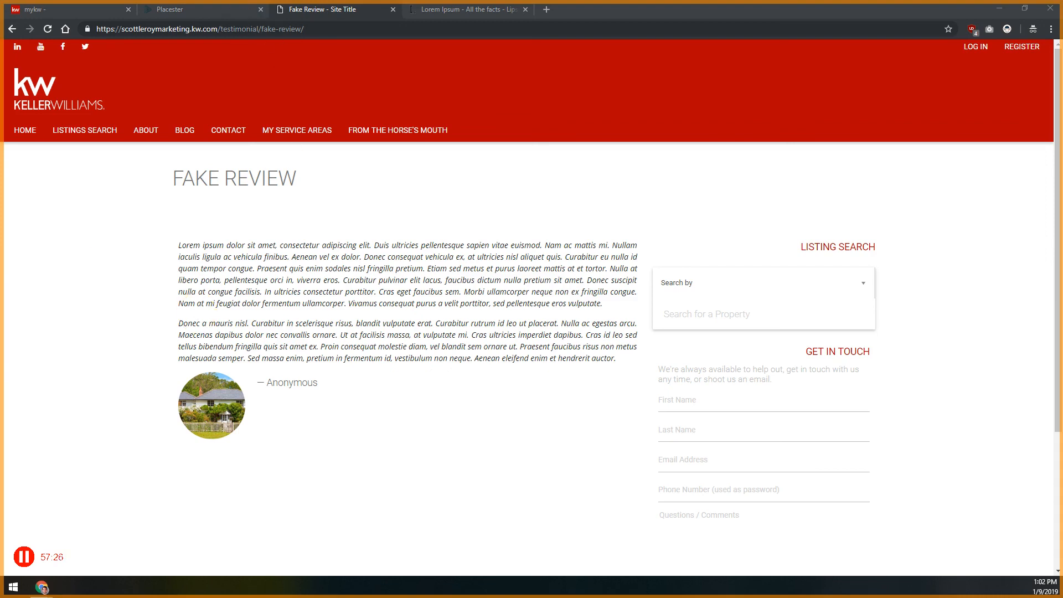
Switch to the Placester admin and open the Menu configuration from the site settings
{"action": "left_click", "coordinate": [199, 10]}
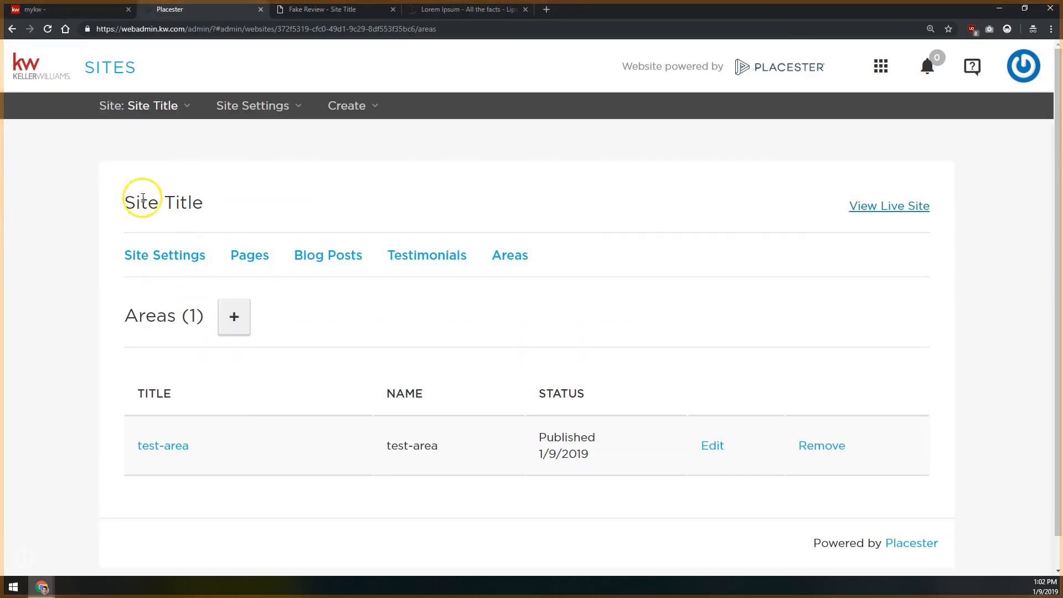
{"action": "left_click", "coordinate": [168, 256]}
{"action": "scroll", "coordinate": [128, 340], "scroll_direction": "down", "scroll_amount": 6}
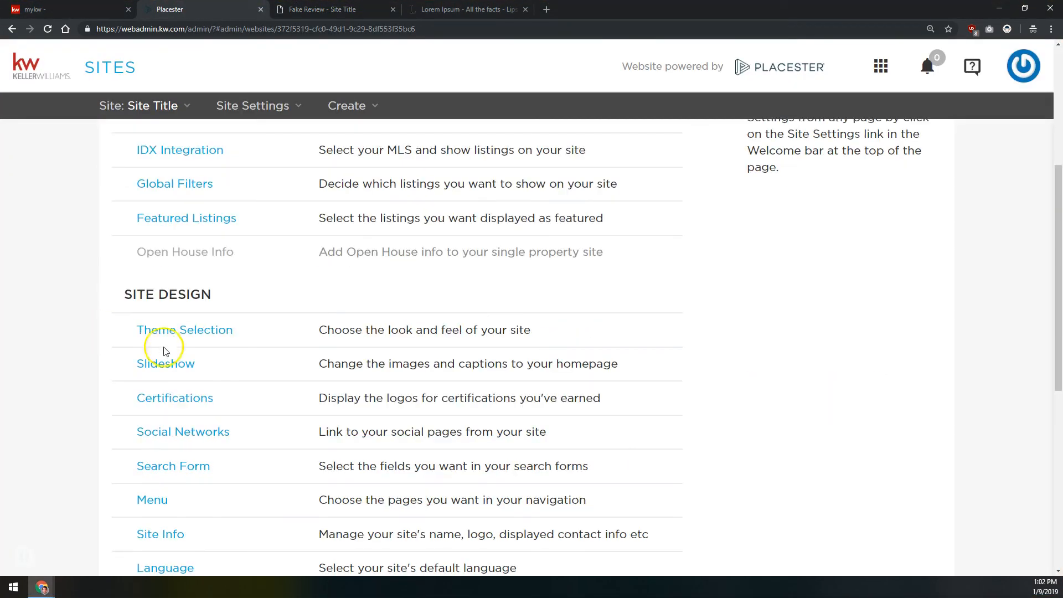
{"action": "scroll", "coordinate": [155, 402], "scroll_direction": "down", "scroll_amount": 2}
{"action": "left_click", "coordinate": [148, 312]}
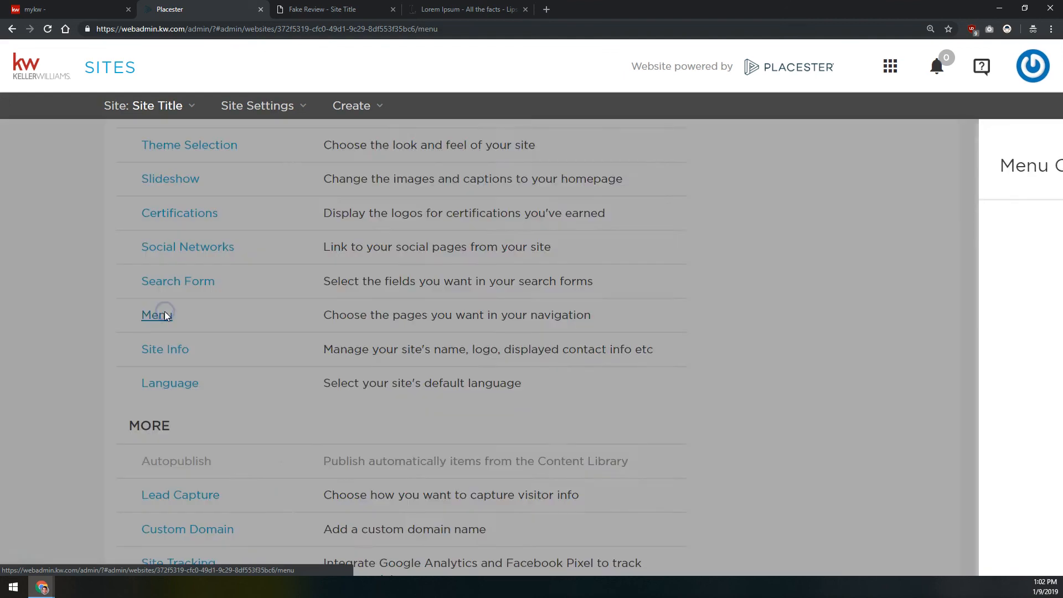
Add the Test Area page to the site menu and nest it as a submenu item under My Service Areas
{"action": "scroll", "coordinate": [388, 254], "scroll_direction": "down", "scroll_amount": 3}
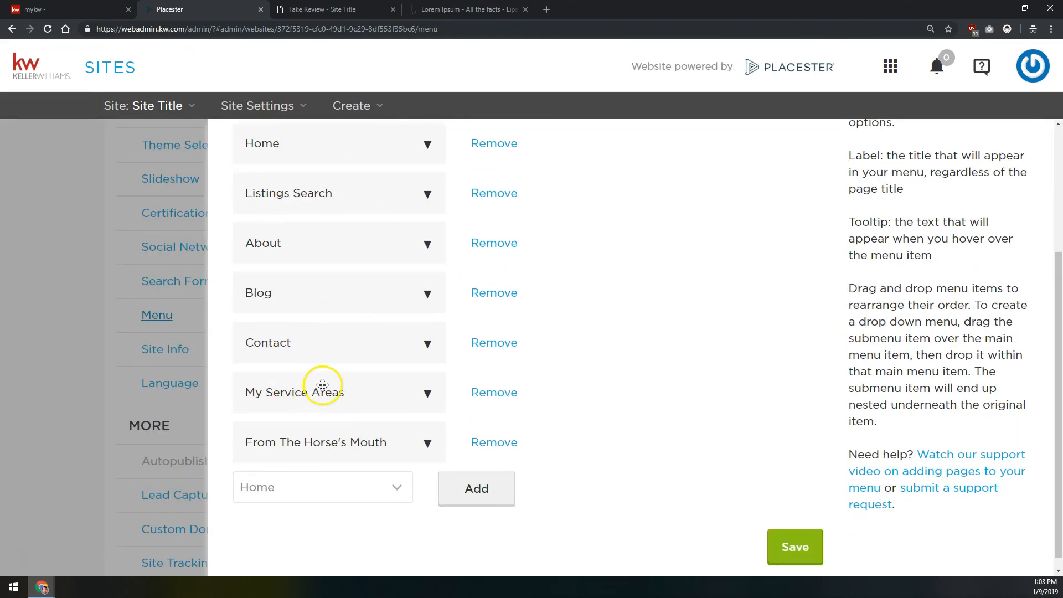
{"action": "left_click", "coordinate": [319, 481]}
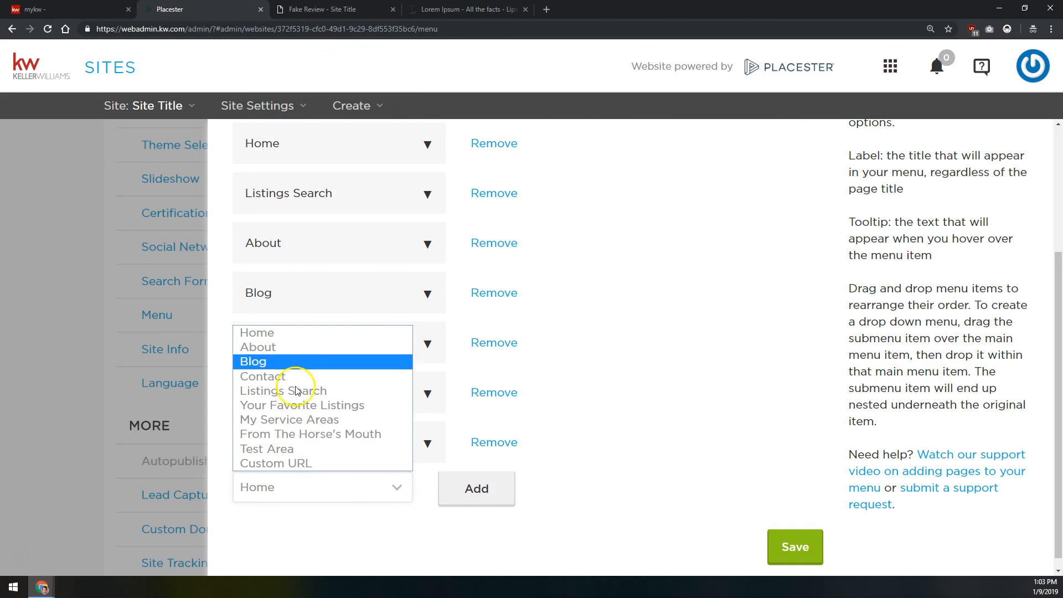
{"action": "left_click", "coordinate": [276, 449]}
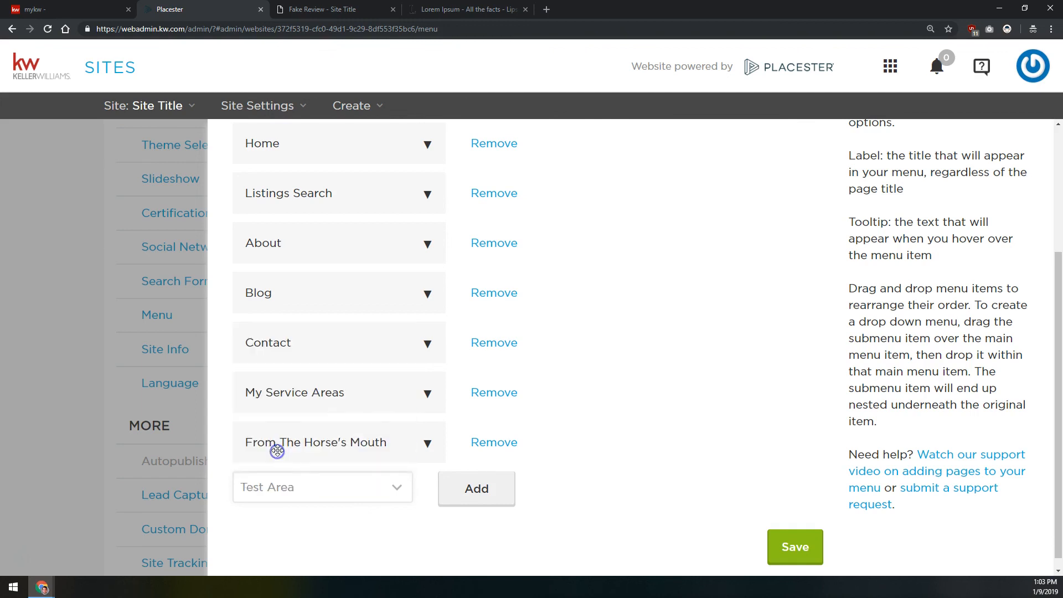
{"action": "left_click", "coordinate": [475, 492]}
{"action": "left_click_drag", "start_coordinate": [331, 491], "coordinate": [334, 442]}
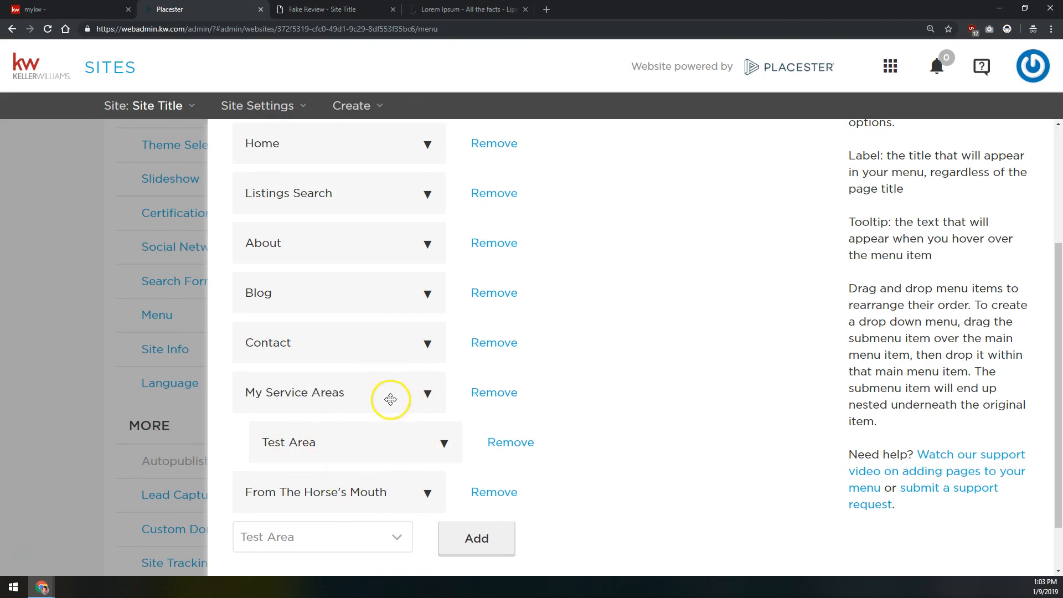
{"action": "left_click", "coordinate": [335, 438]}
Close the menu configuration and return to the start of the Site Settings overview
{"action": "scroll", "coordinate": [547, 339], "scroll_direction": "up", "scroll_amount": 3}
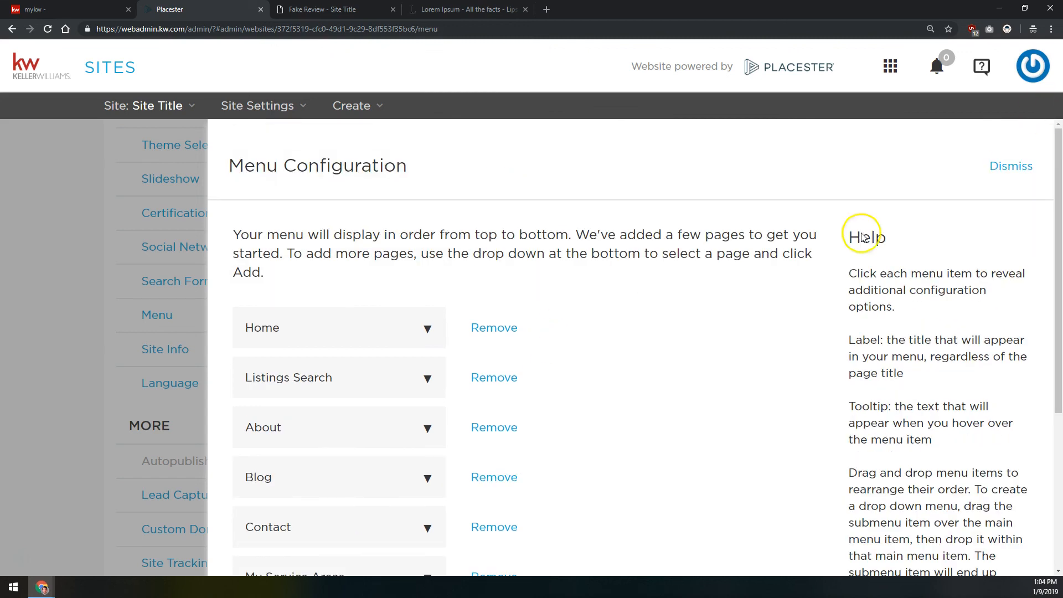
{"action": "scroll", "coordinate": [579, 471], "scroll_direction": "down", "scroll_amount": 3}
{"action": "left_click", "coordinate": [166, 385]}
{"action": "left_click", "coordinate": [592, 333]}
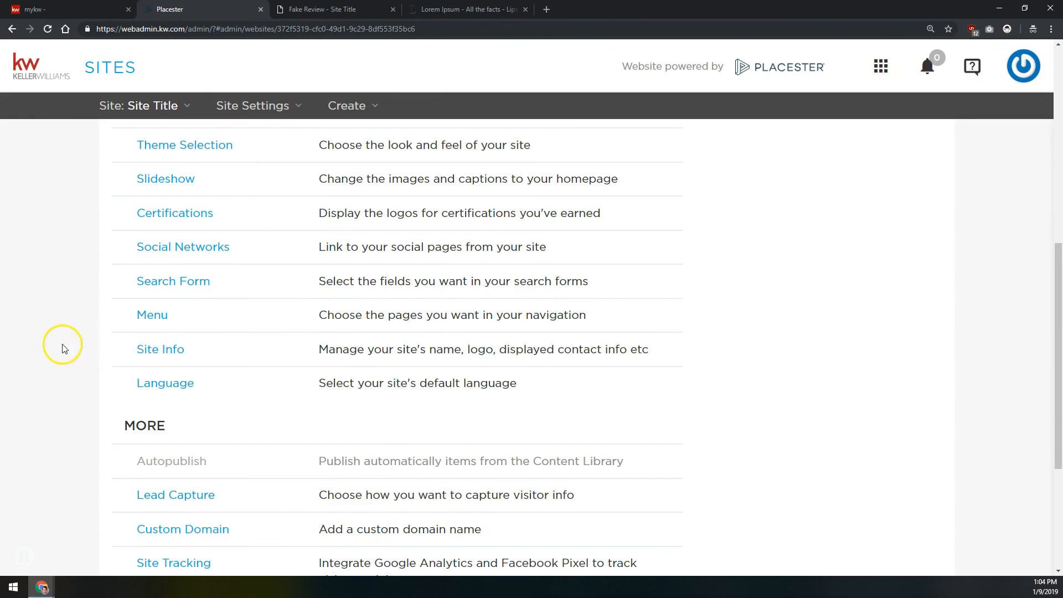
{"action": "scroll", "coordinate": [62, 332], "scroll_direction": "up", "scroll_amount": 4}
{"action": "scroll", "coordinate": [61, 313], "scroll_direction": "up", "scroll_amount": 5}
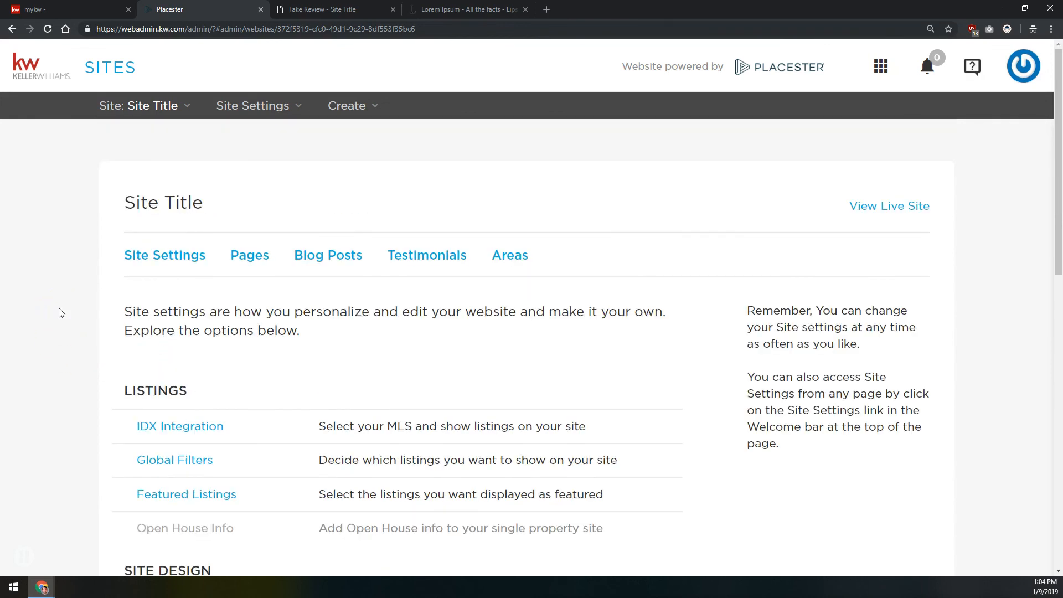
{"action": "left_click", "coordinate": [63, 314]}
{"action": "left_click", "coordinate": [67, 300]}
{"action": "left_click", "coordinate": [518, 32]}
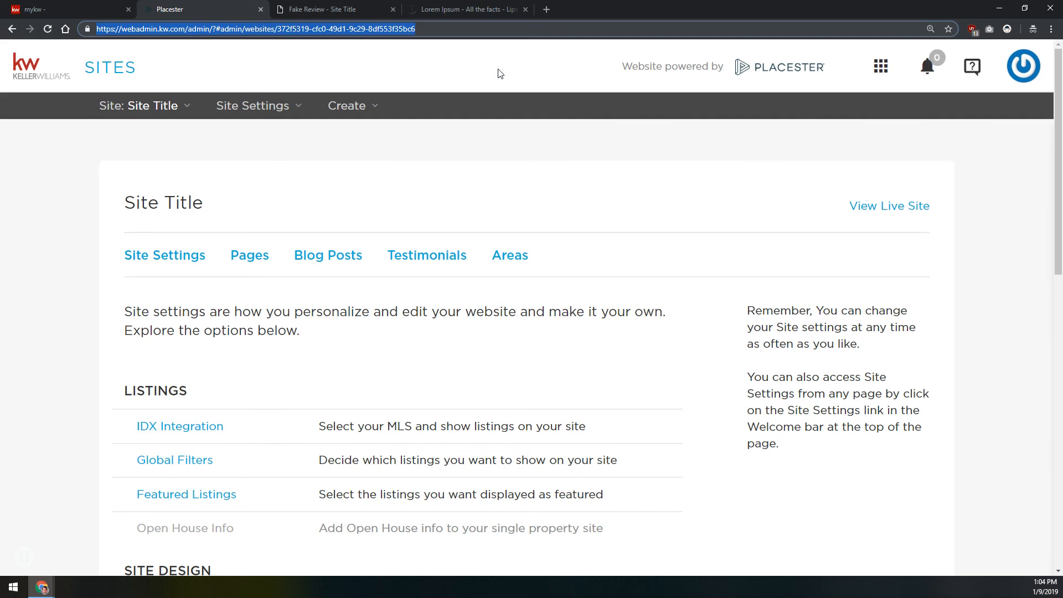
{"action": "left_click", "coordinate": [494, 87]}
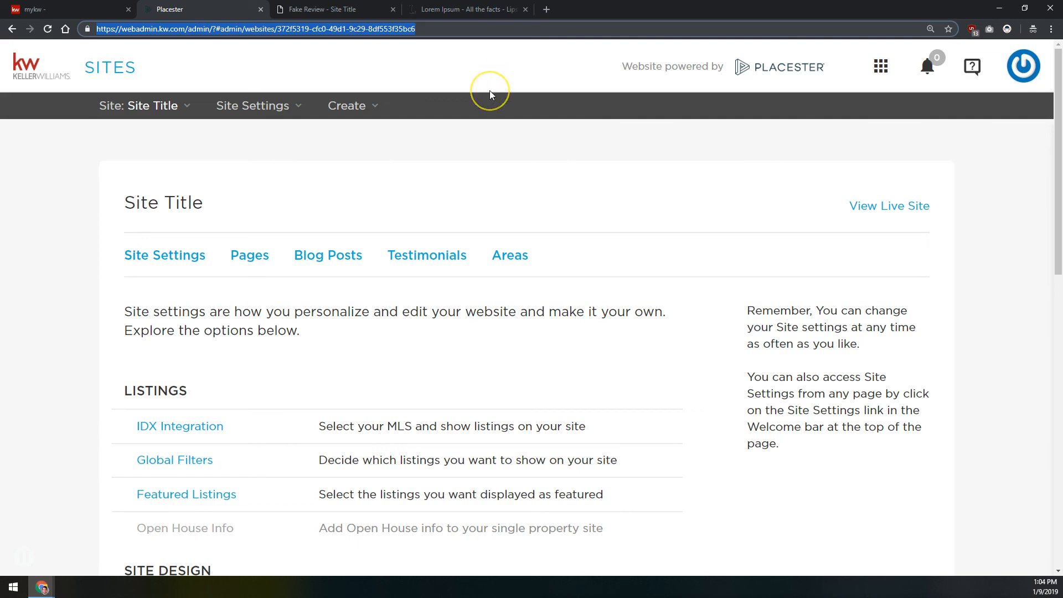